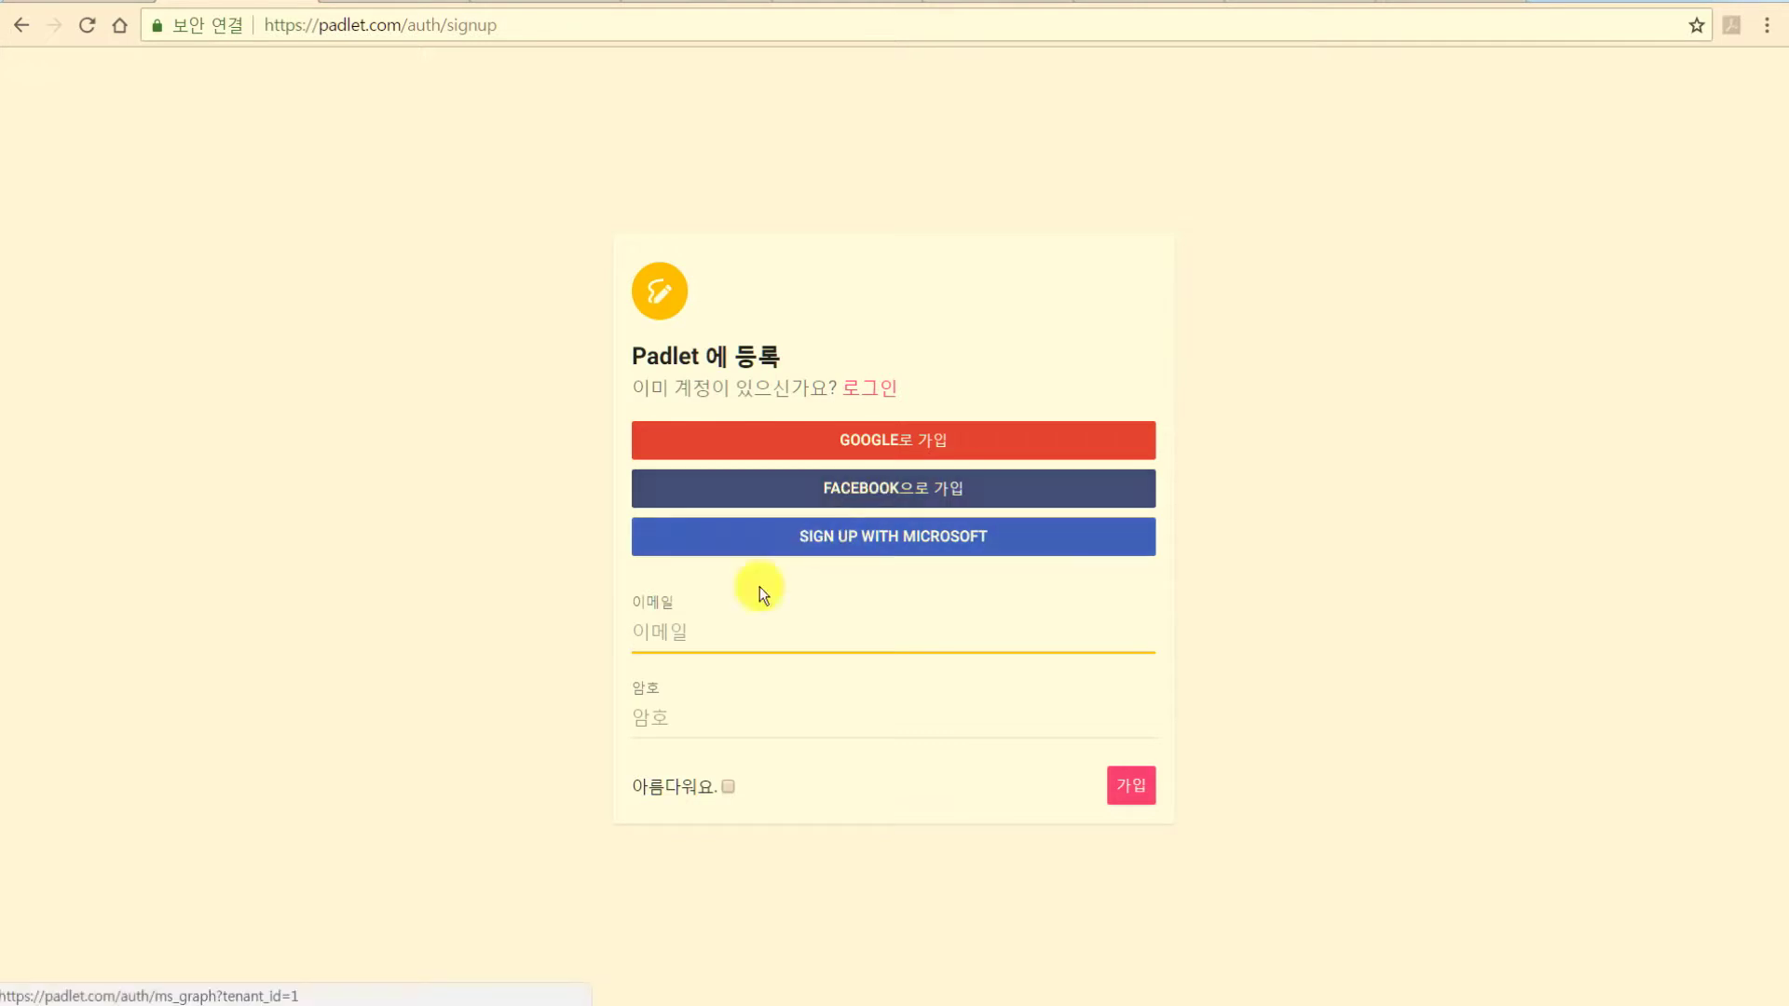
Fill the sign-up form with a saved e-mail and a password, tick the agreement, and submit.
click(688, 632)
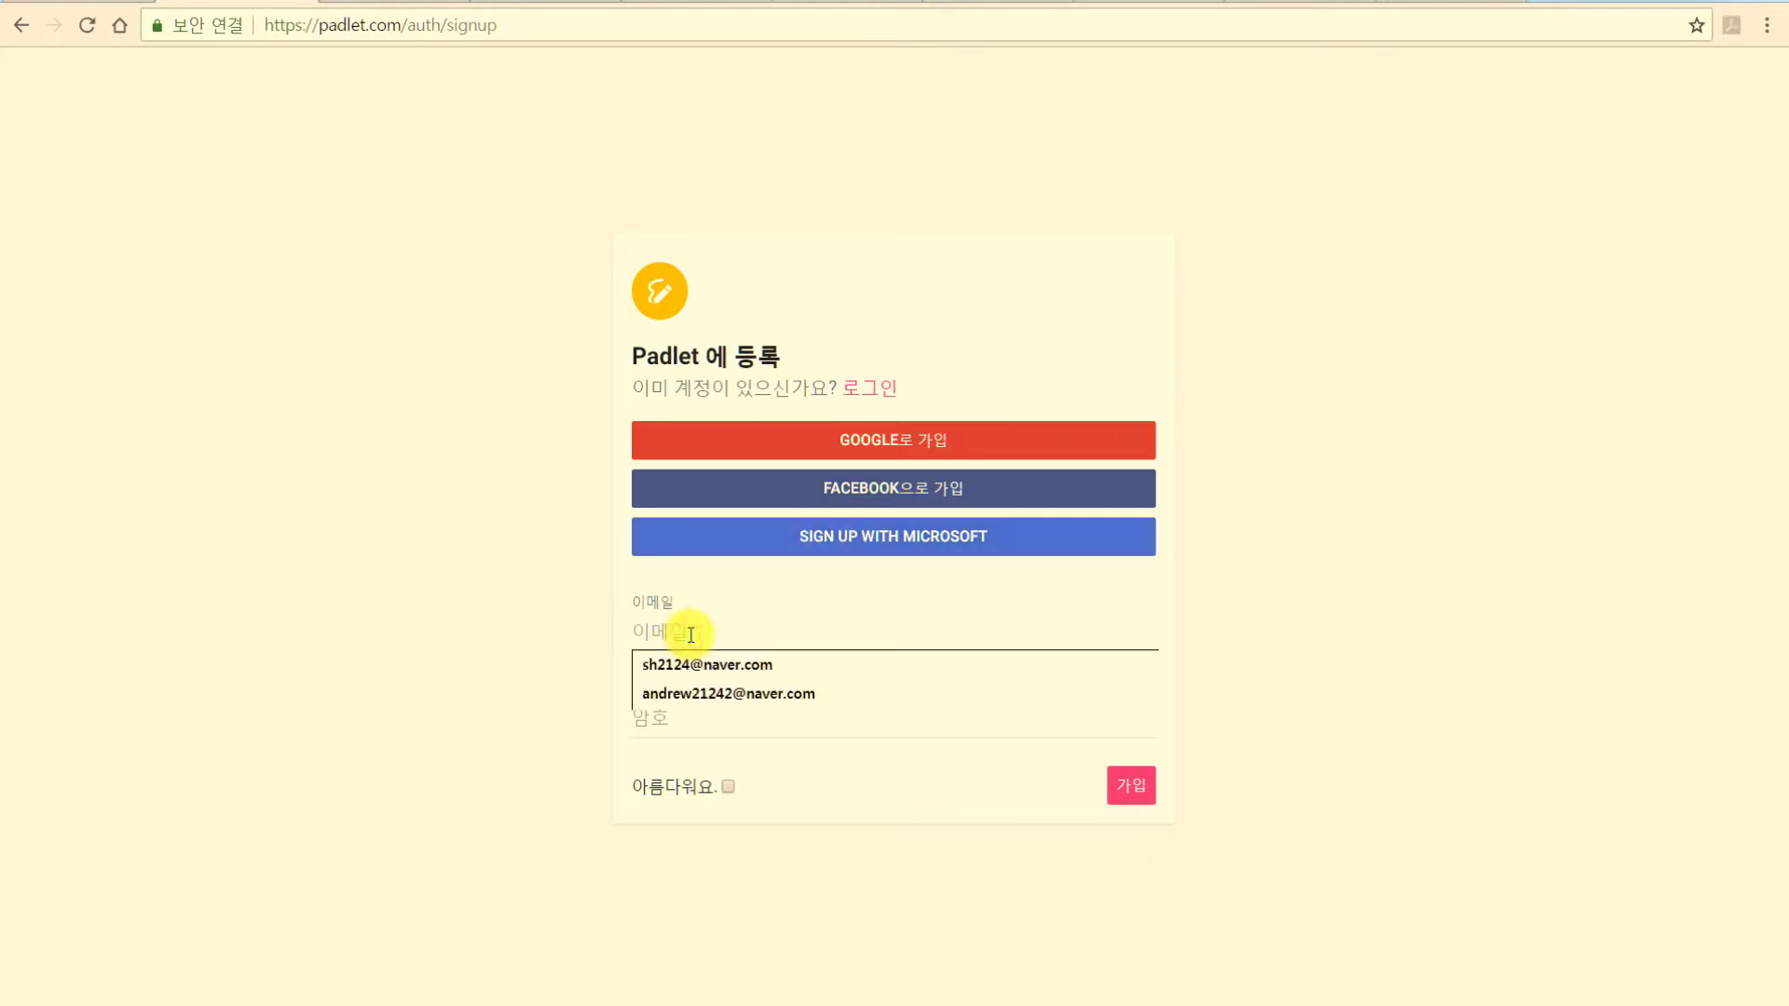
key(Down)
key(Down)
key(Return)
key(Tab)
text(123)
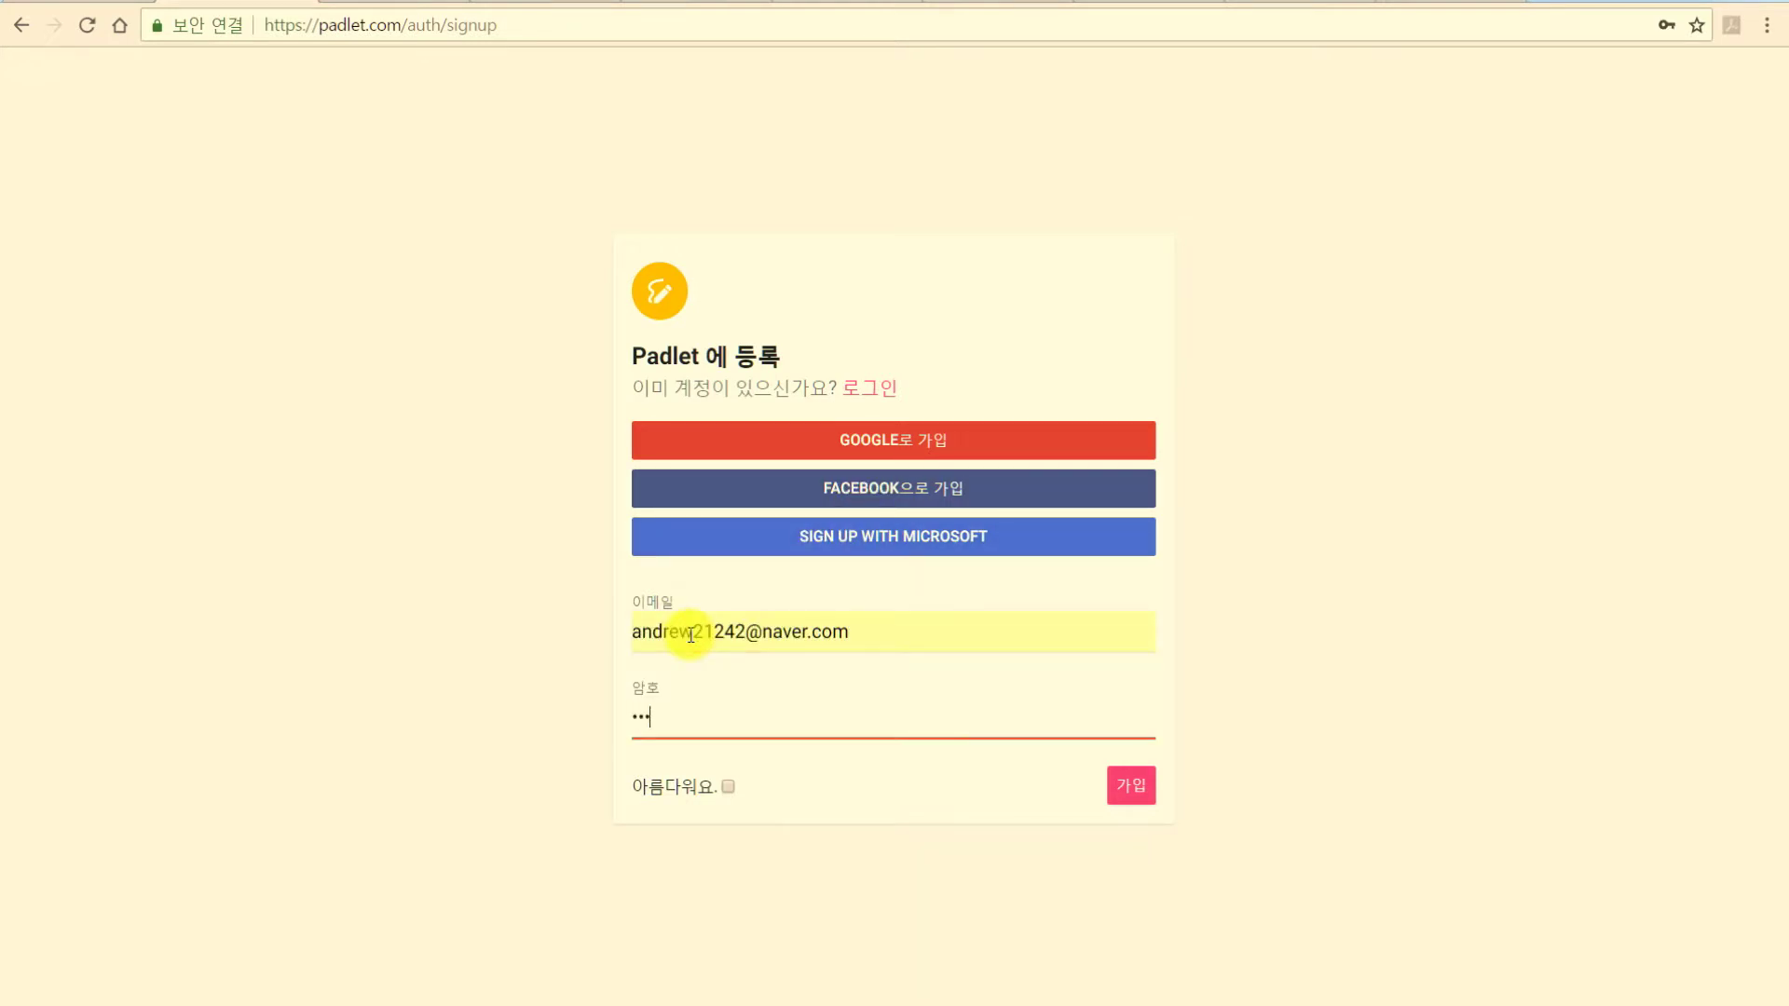
text(4567)
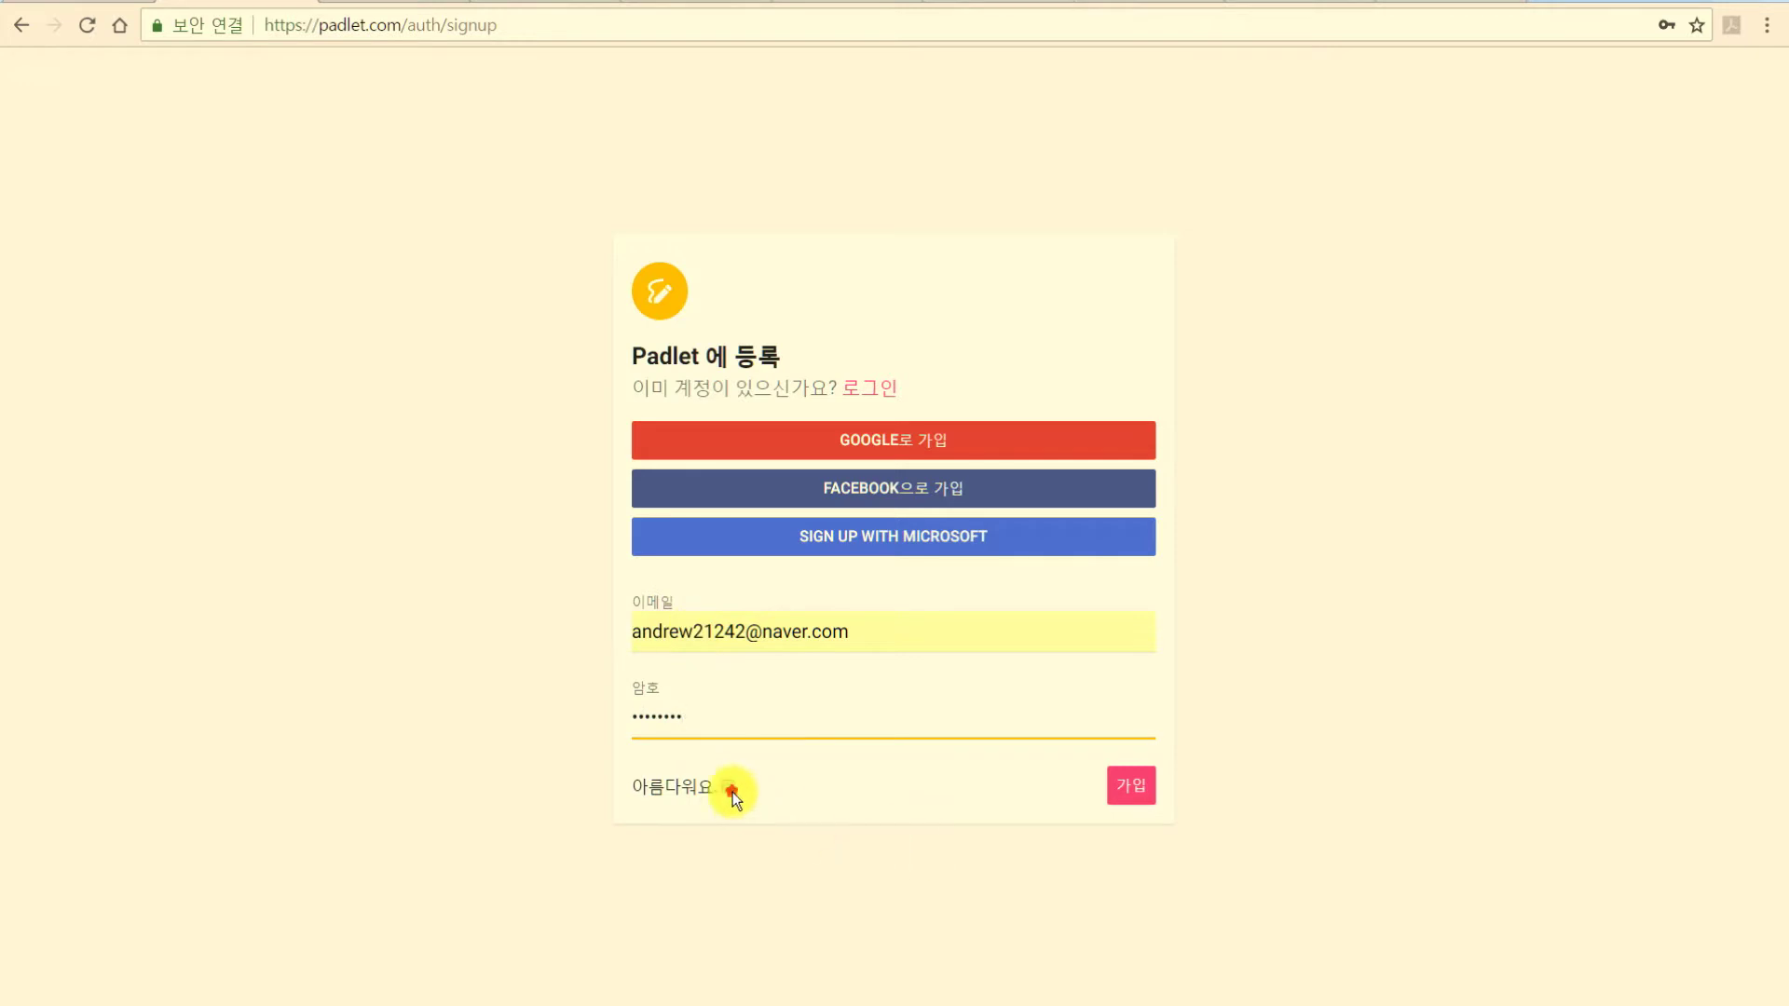
click(729, 788)
click(1148, 799)
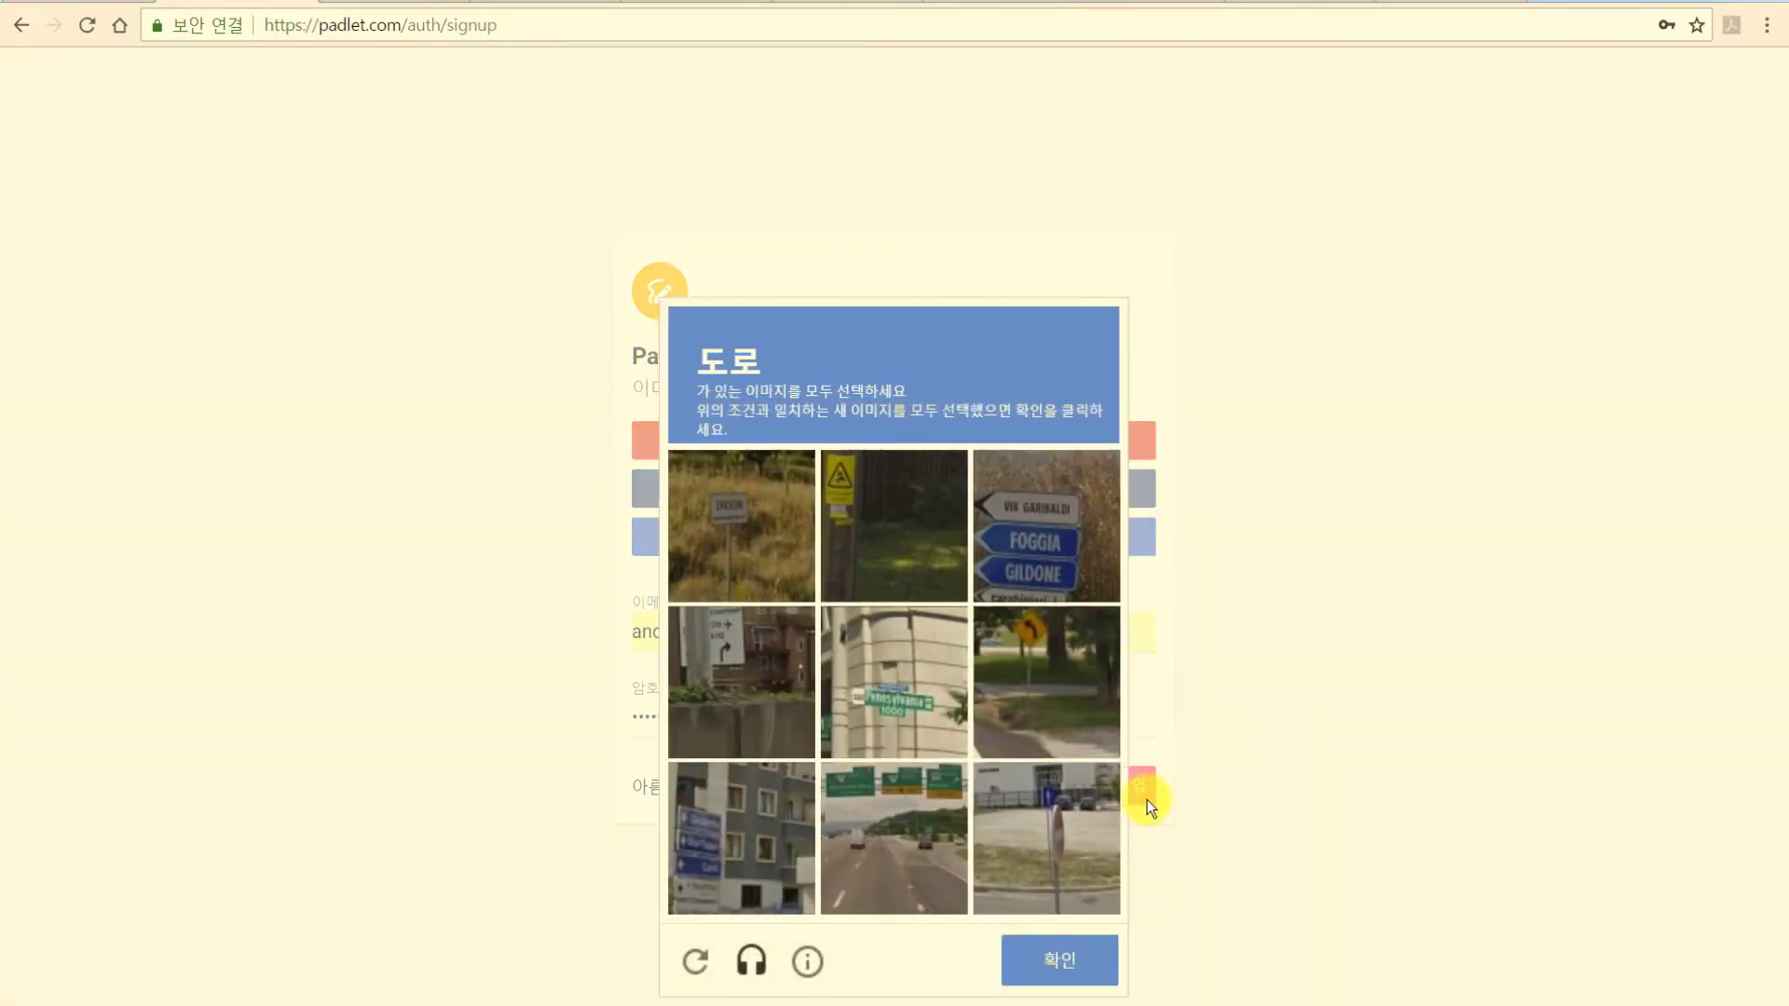
Select all the road tiles in the image check and submit them.
click(880, 864)
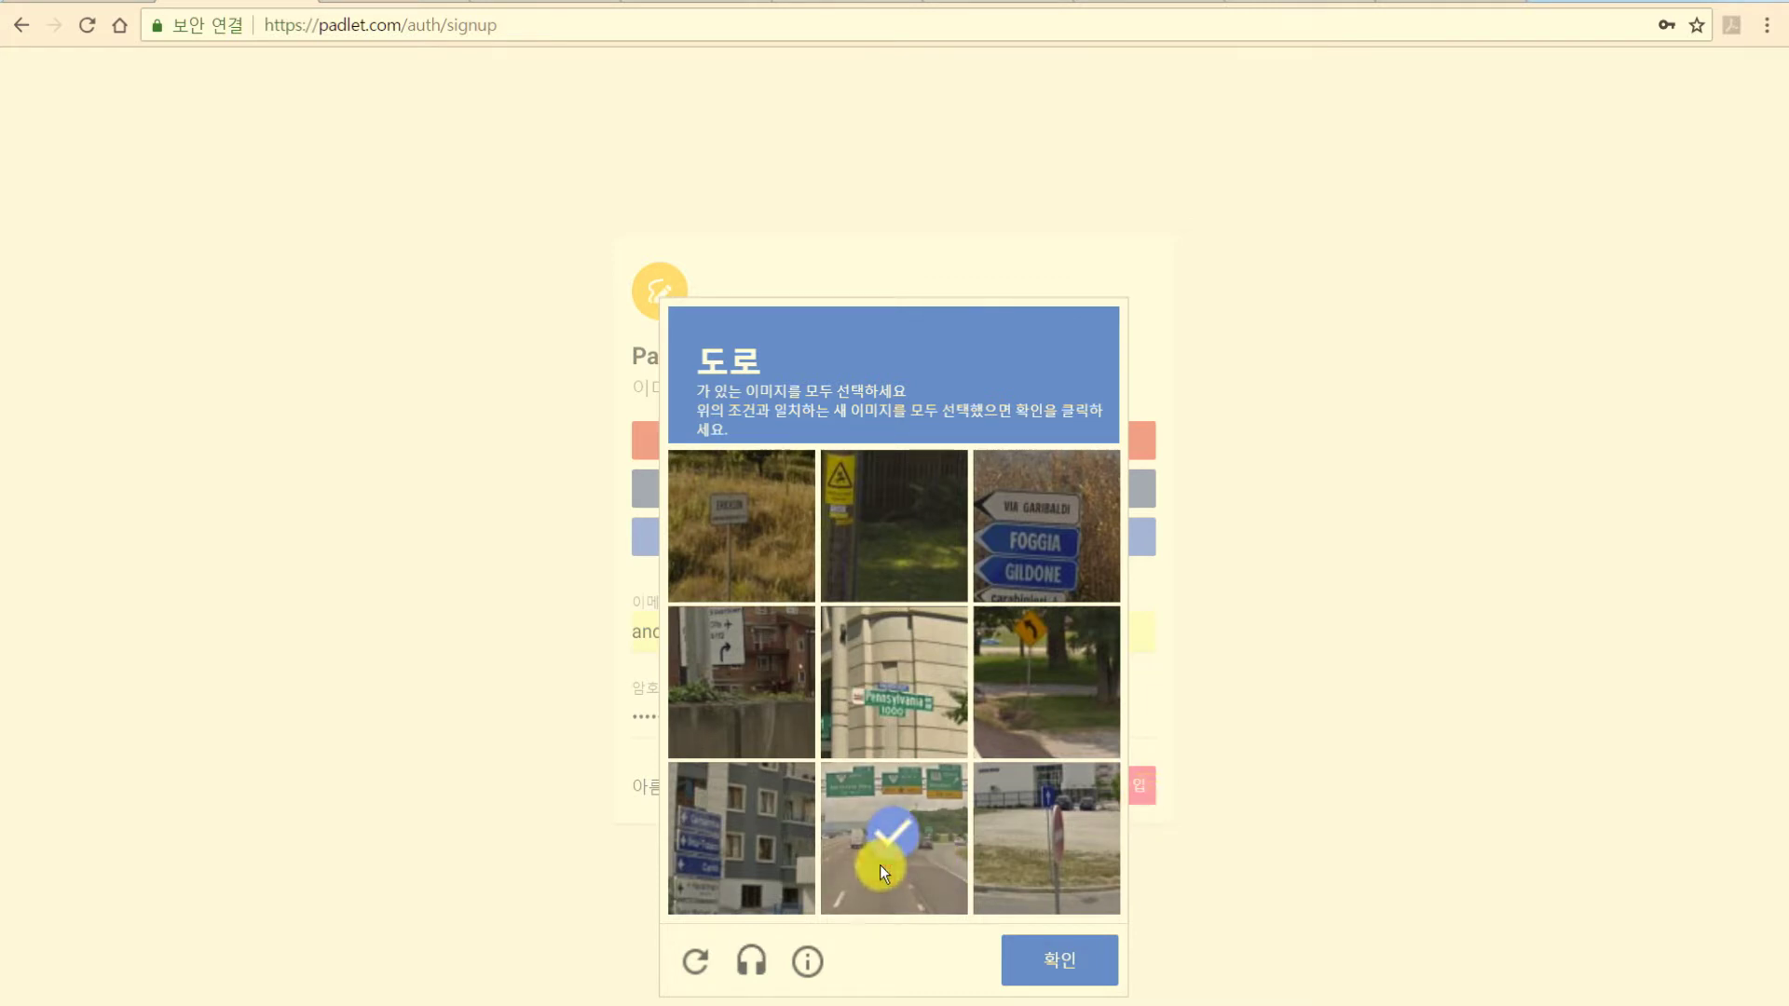
click(1047, 857)
click(1054, 733)
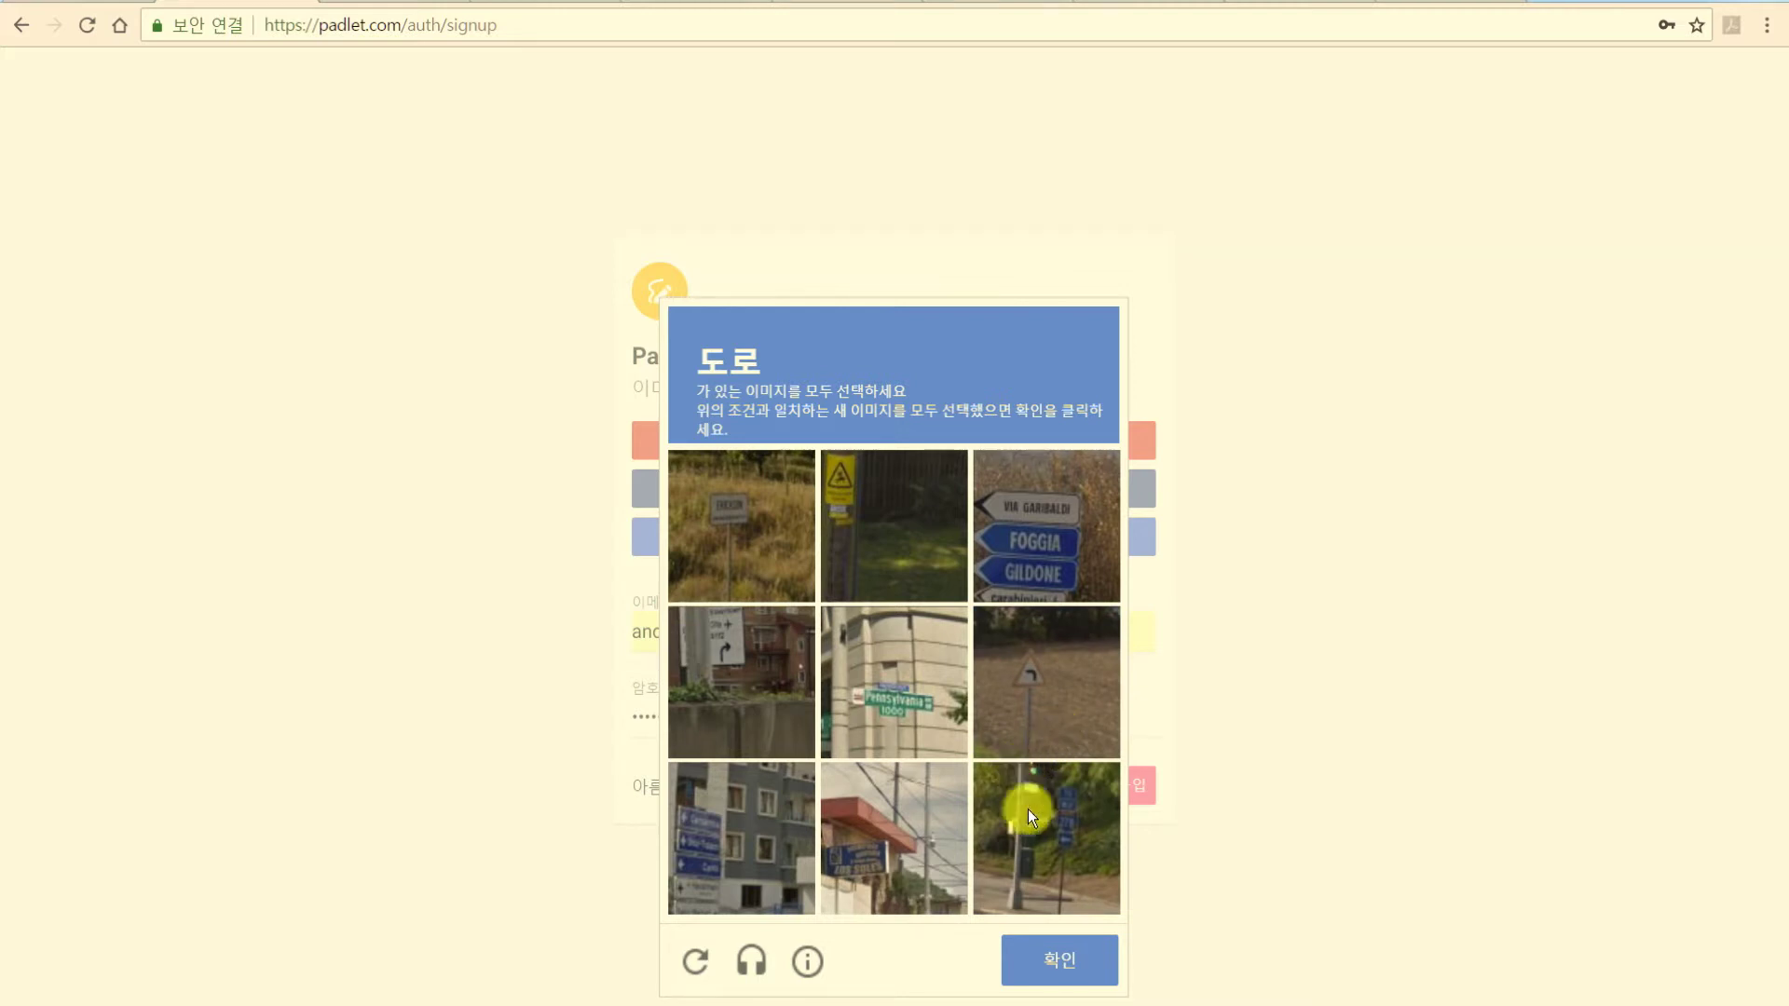
click(1038, 837)
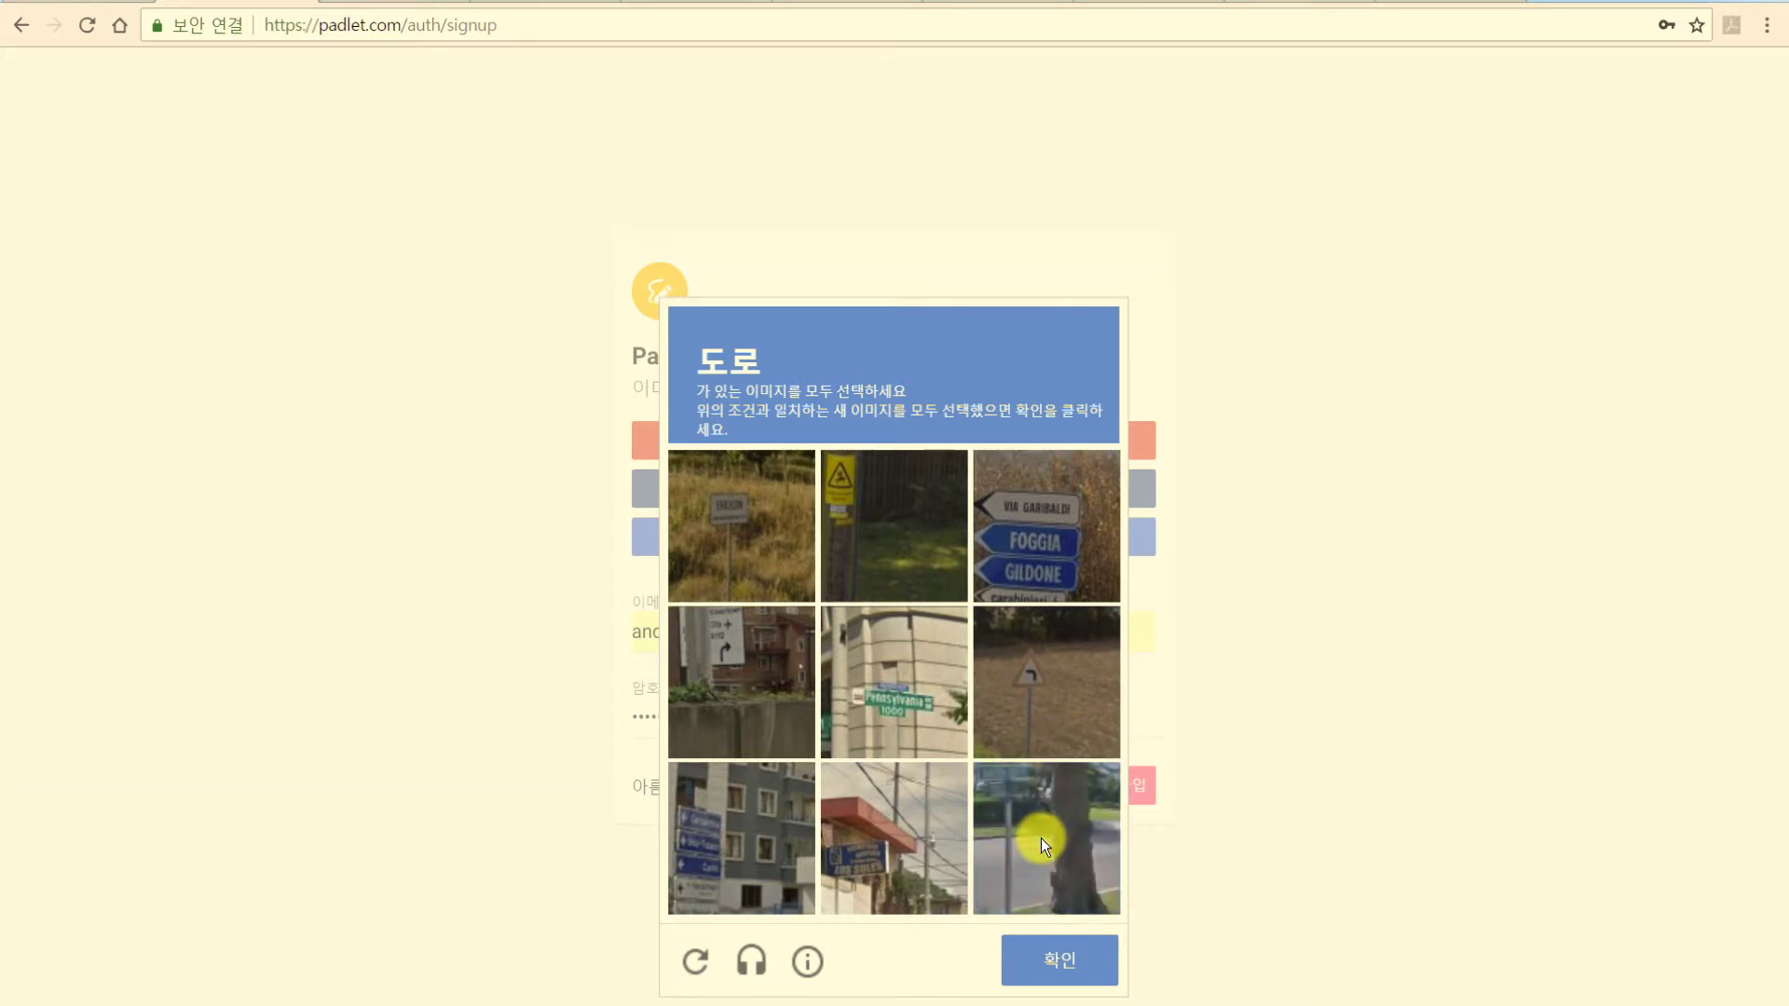
click(1088, 839)
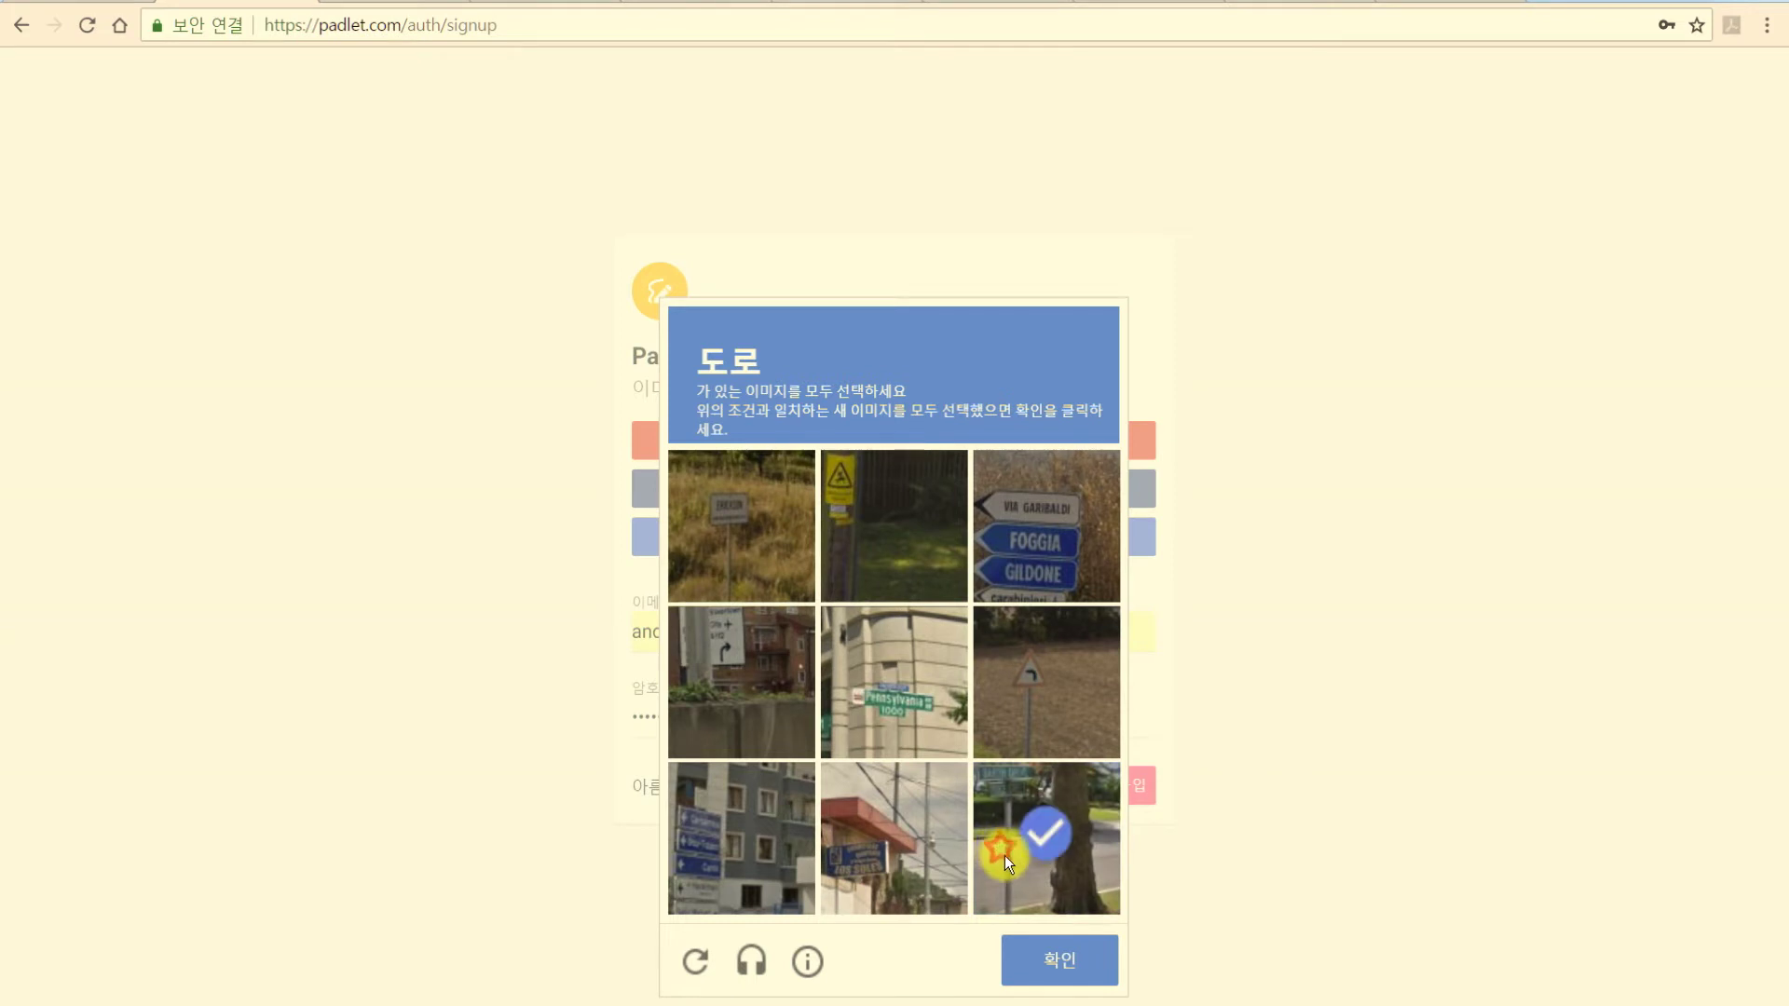
click(1068, 963)
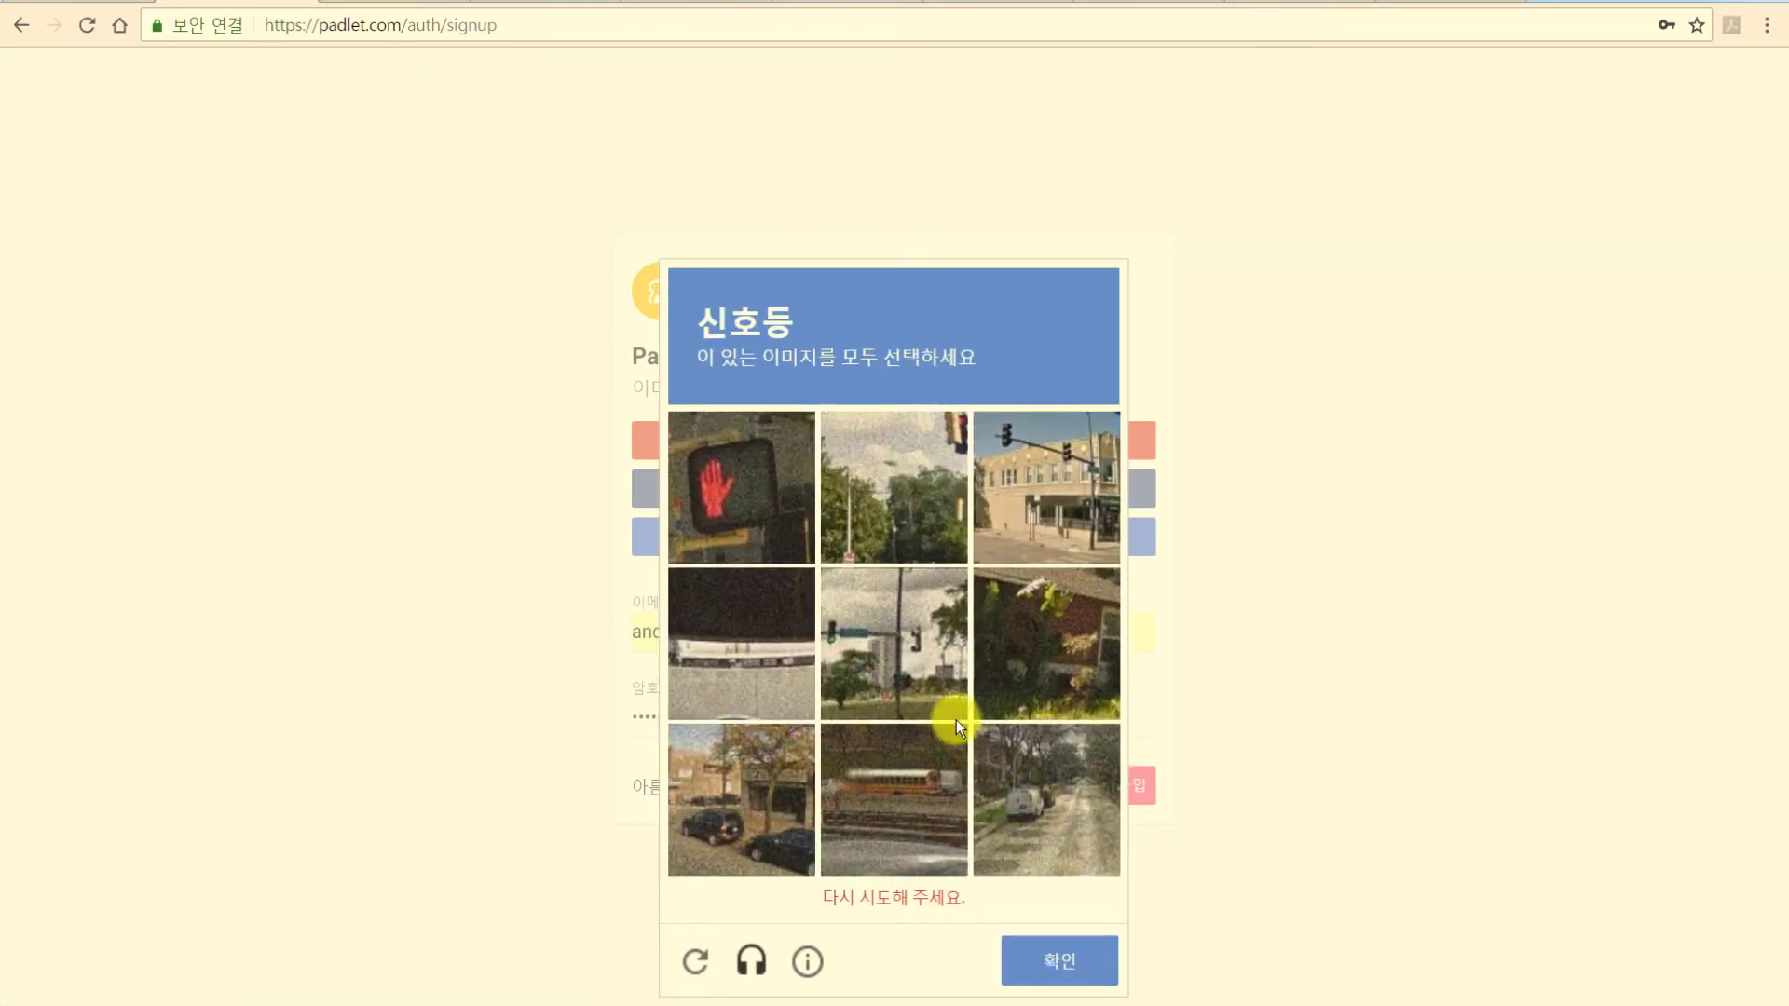
Select the traffic-light tiles and submit to pass verification.
click(746, 495)
click(900, 701)
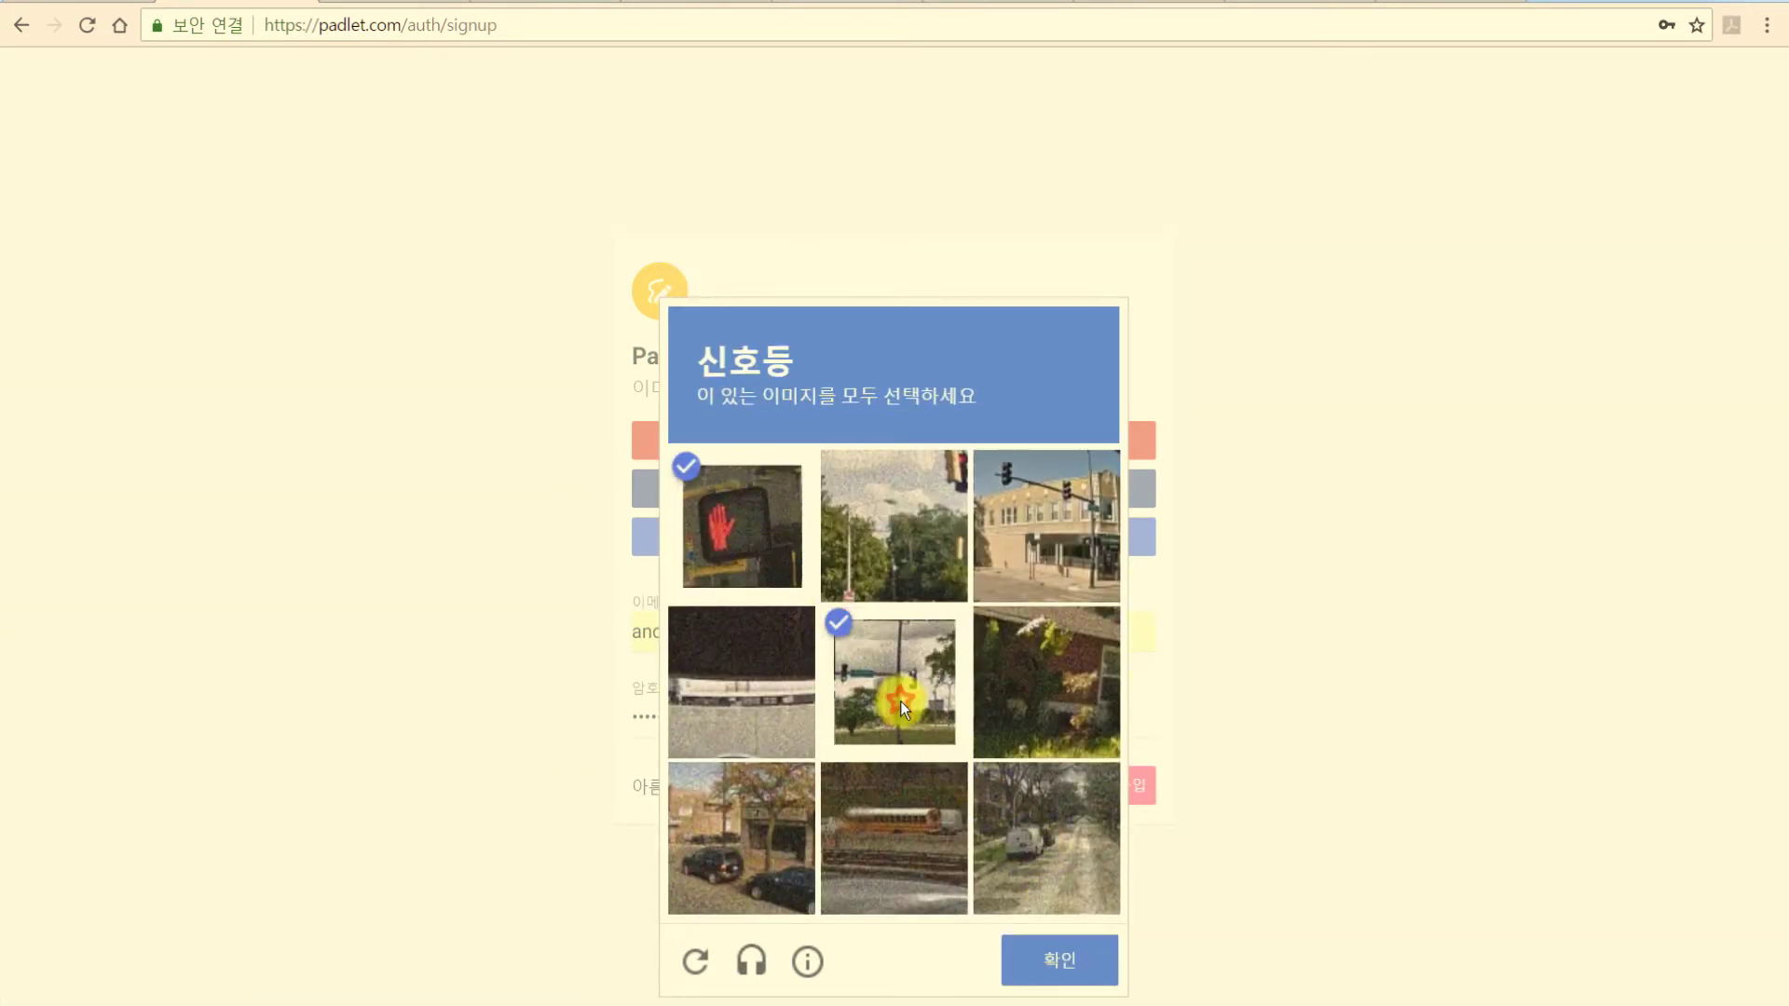
click(934, 514)
click(1040, 501)
click(1060, 964)
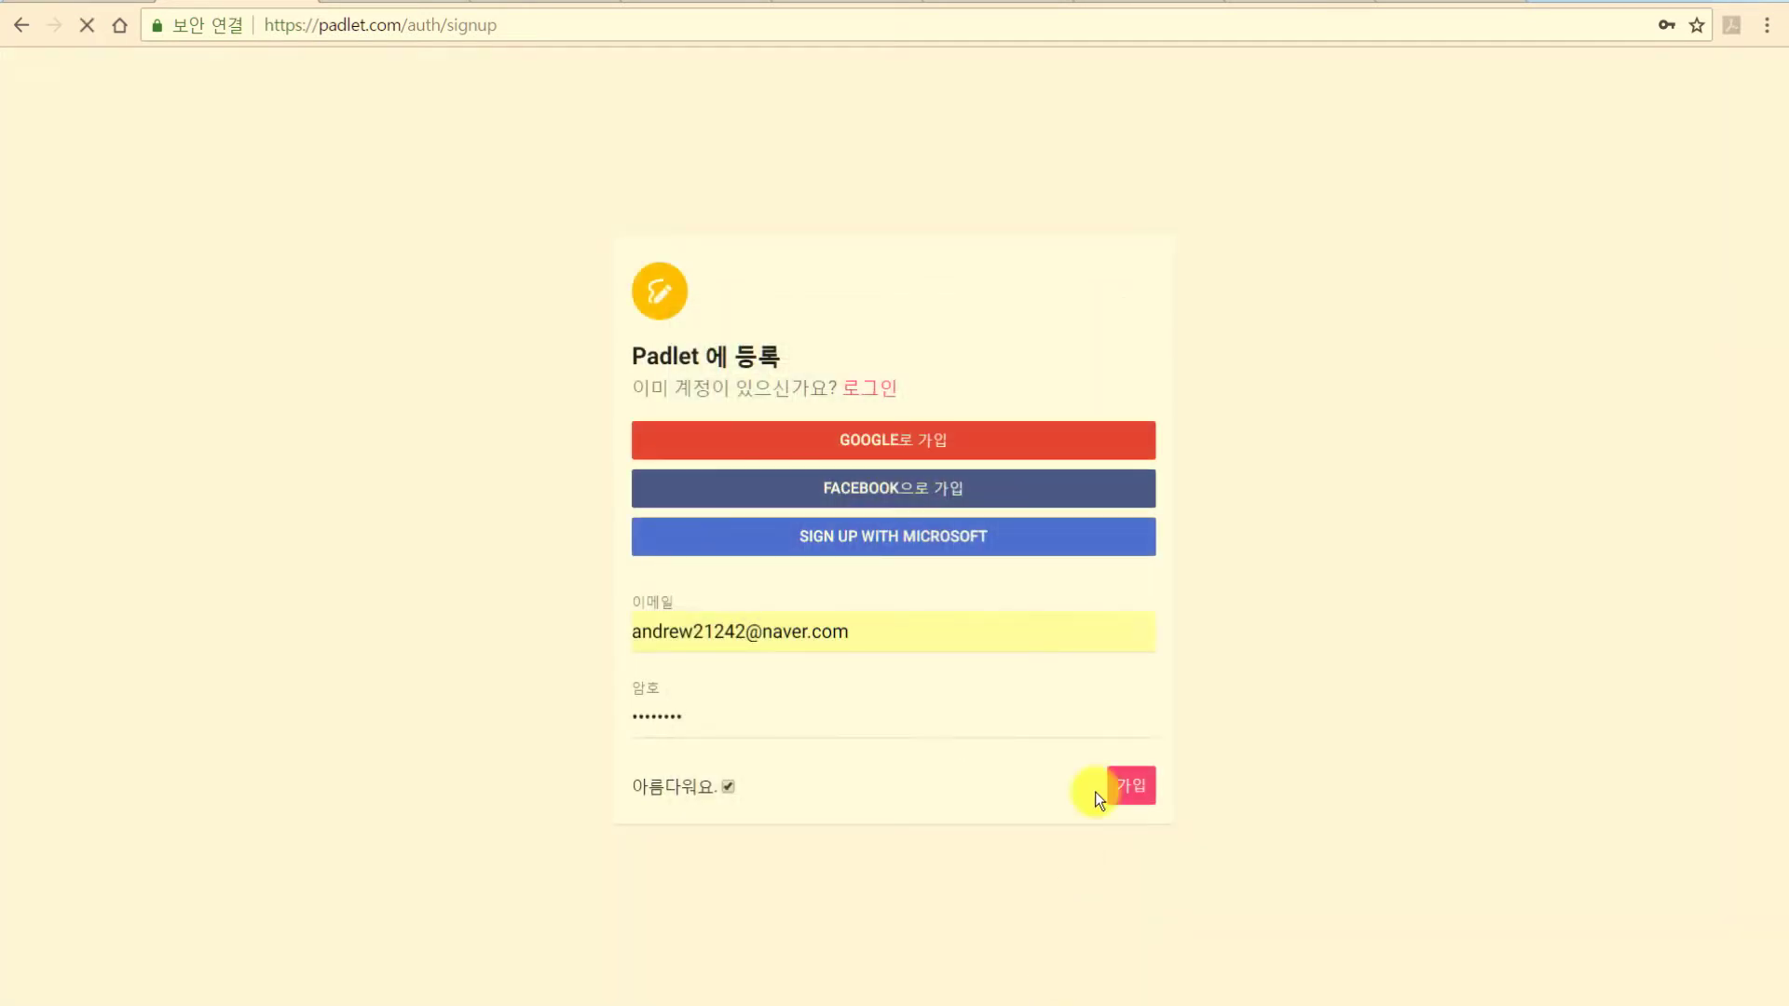
Submit the completed sign-up and choose the free Basic membership.
click(1125, 790)
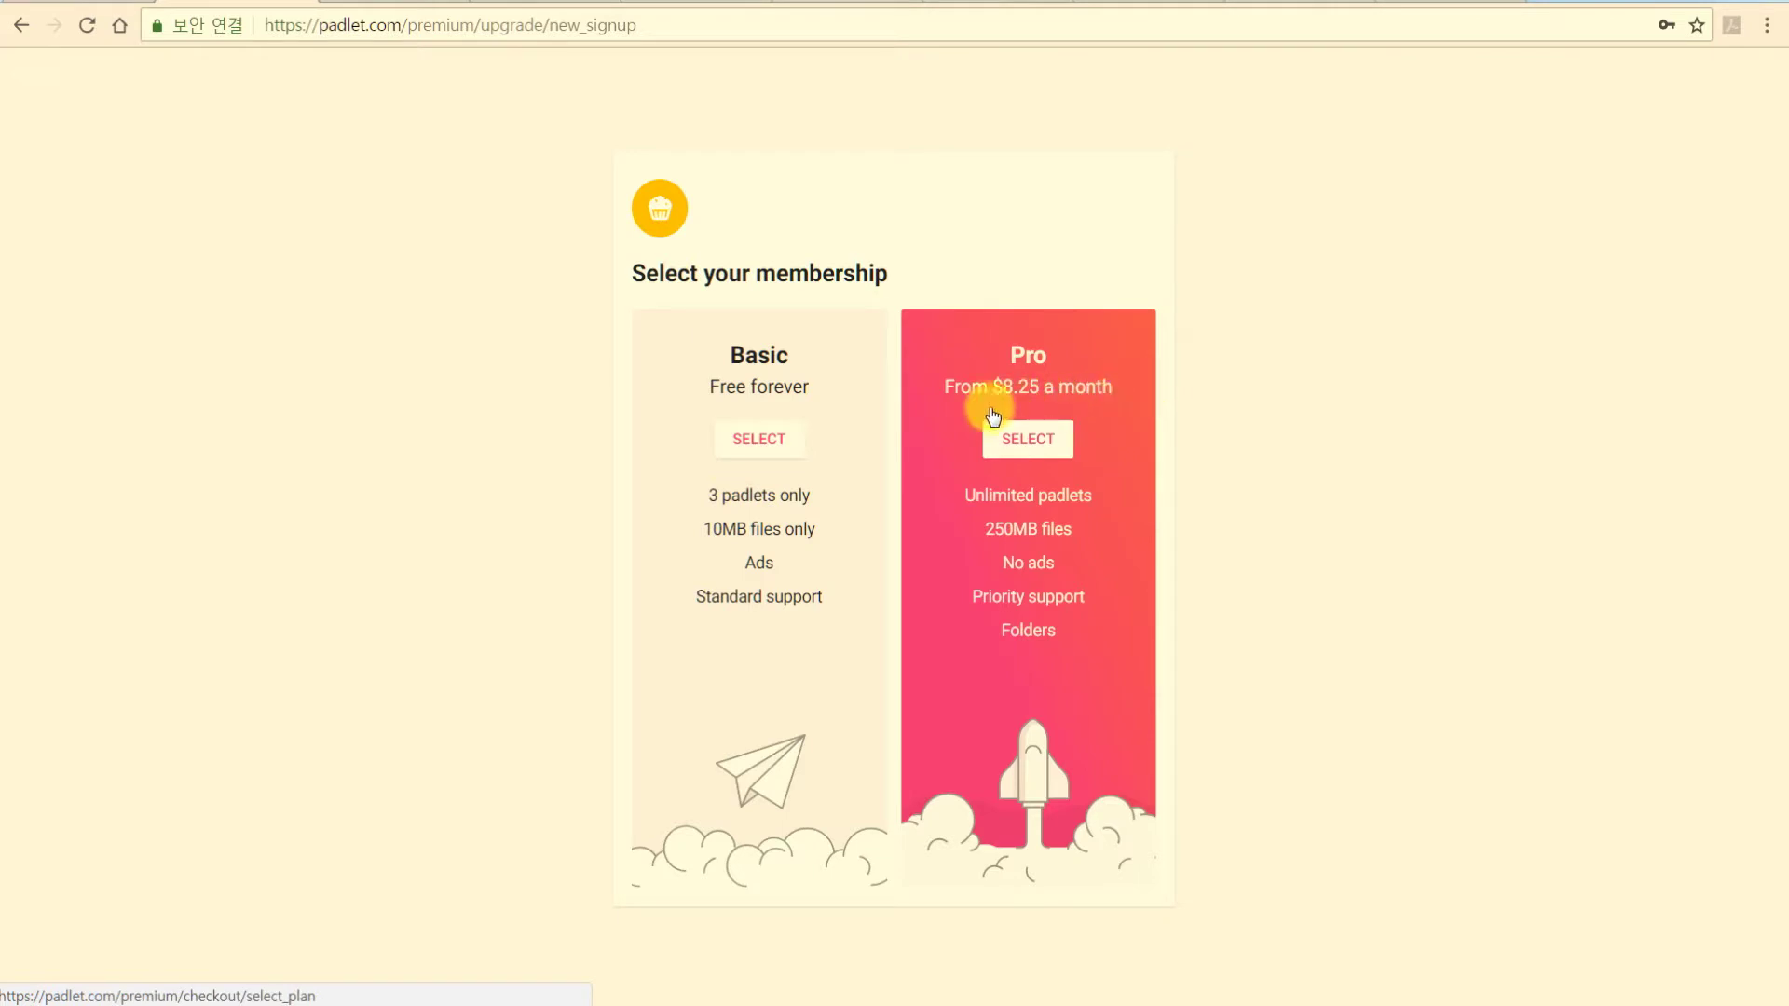
click(1015, 449)
click(759, 442)
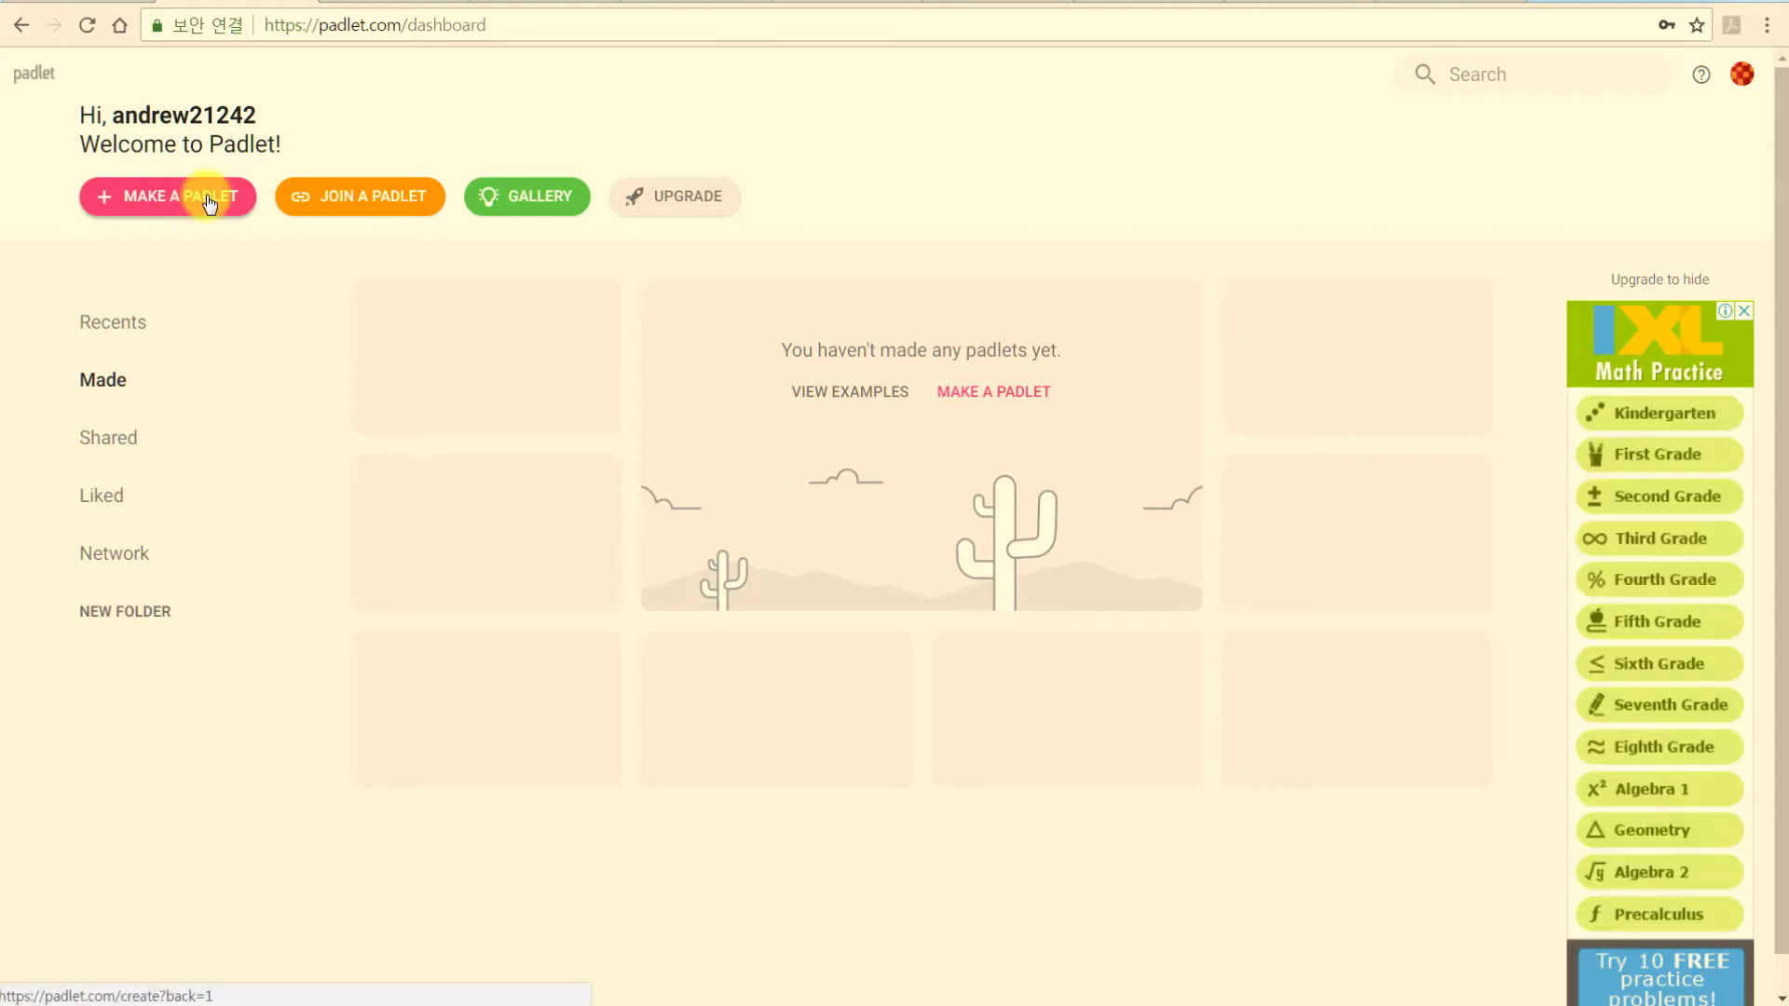
click(831, 391)
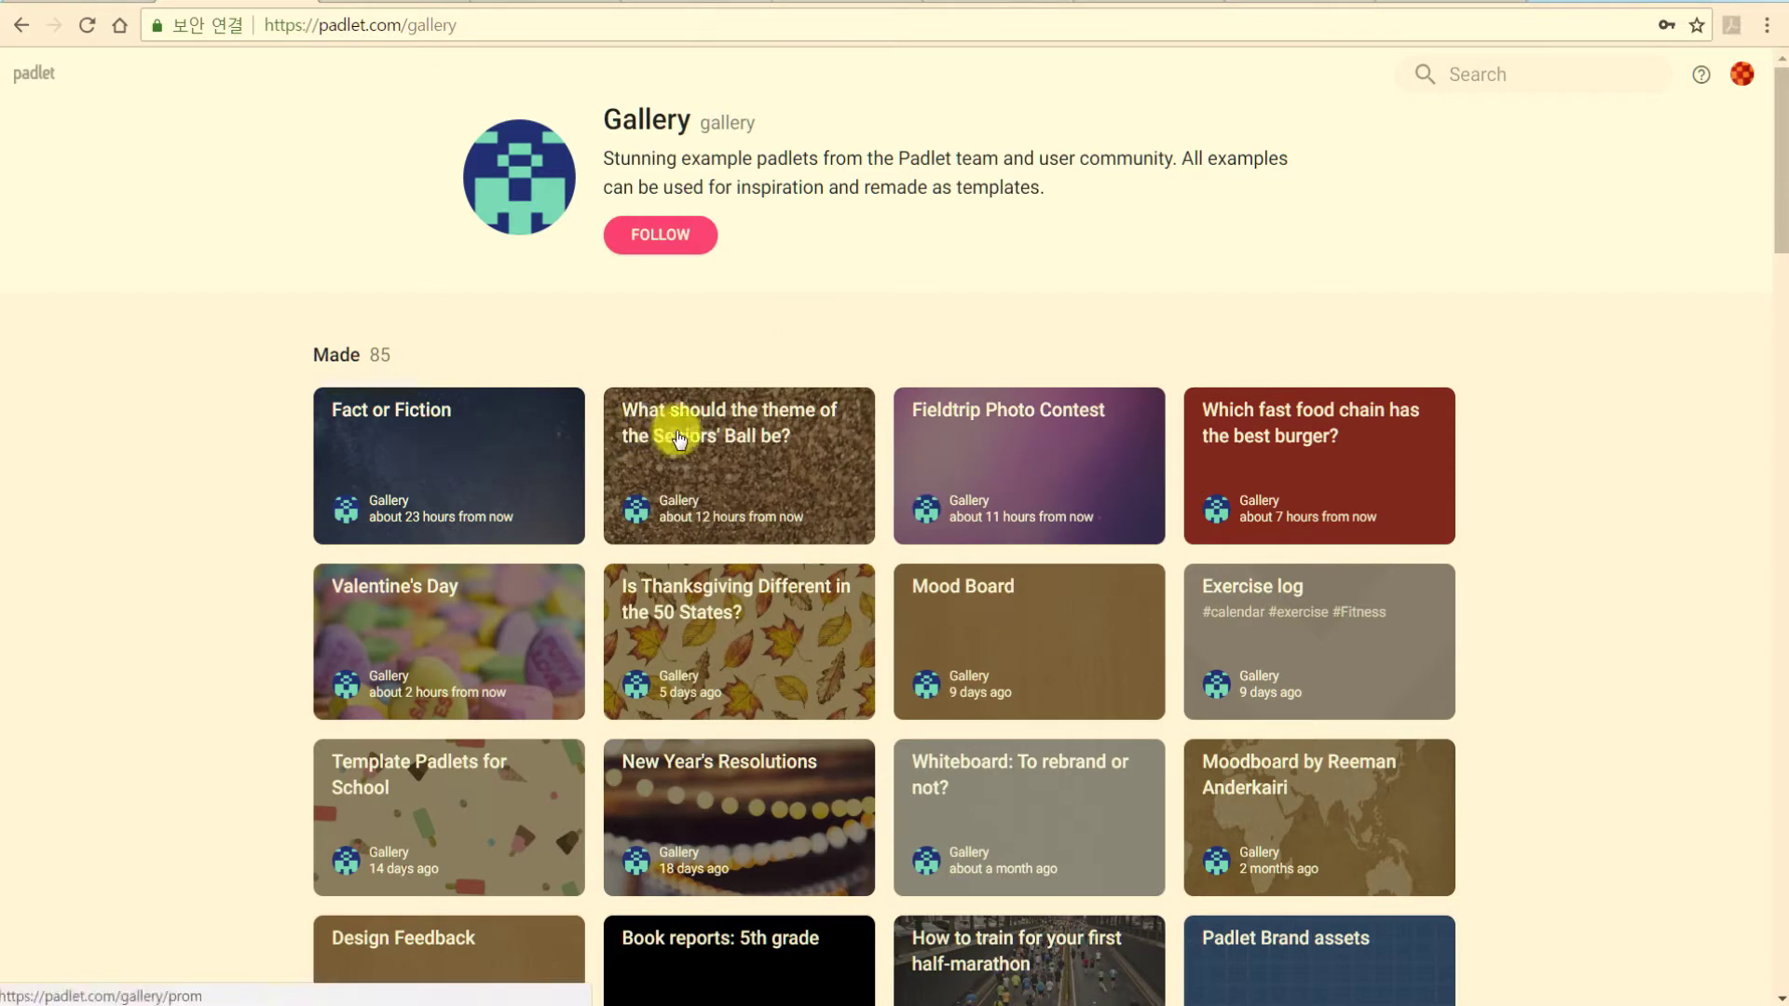
click(713, 466)
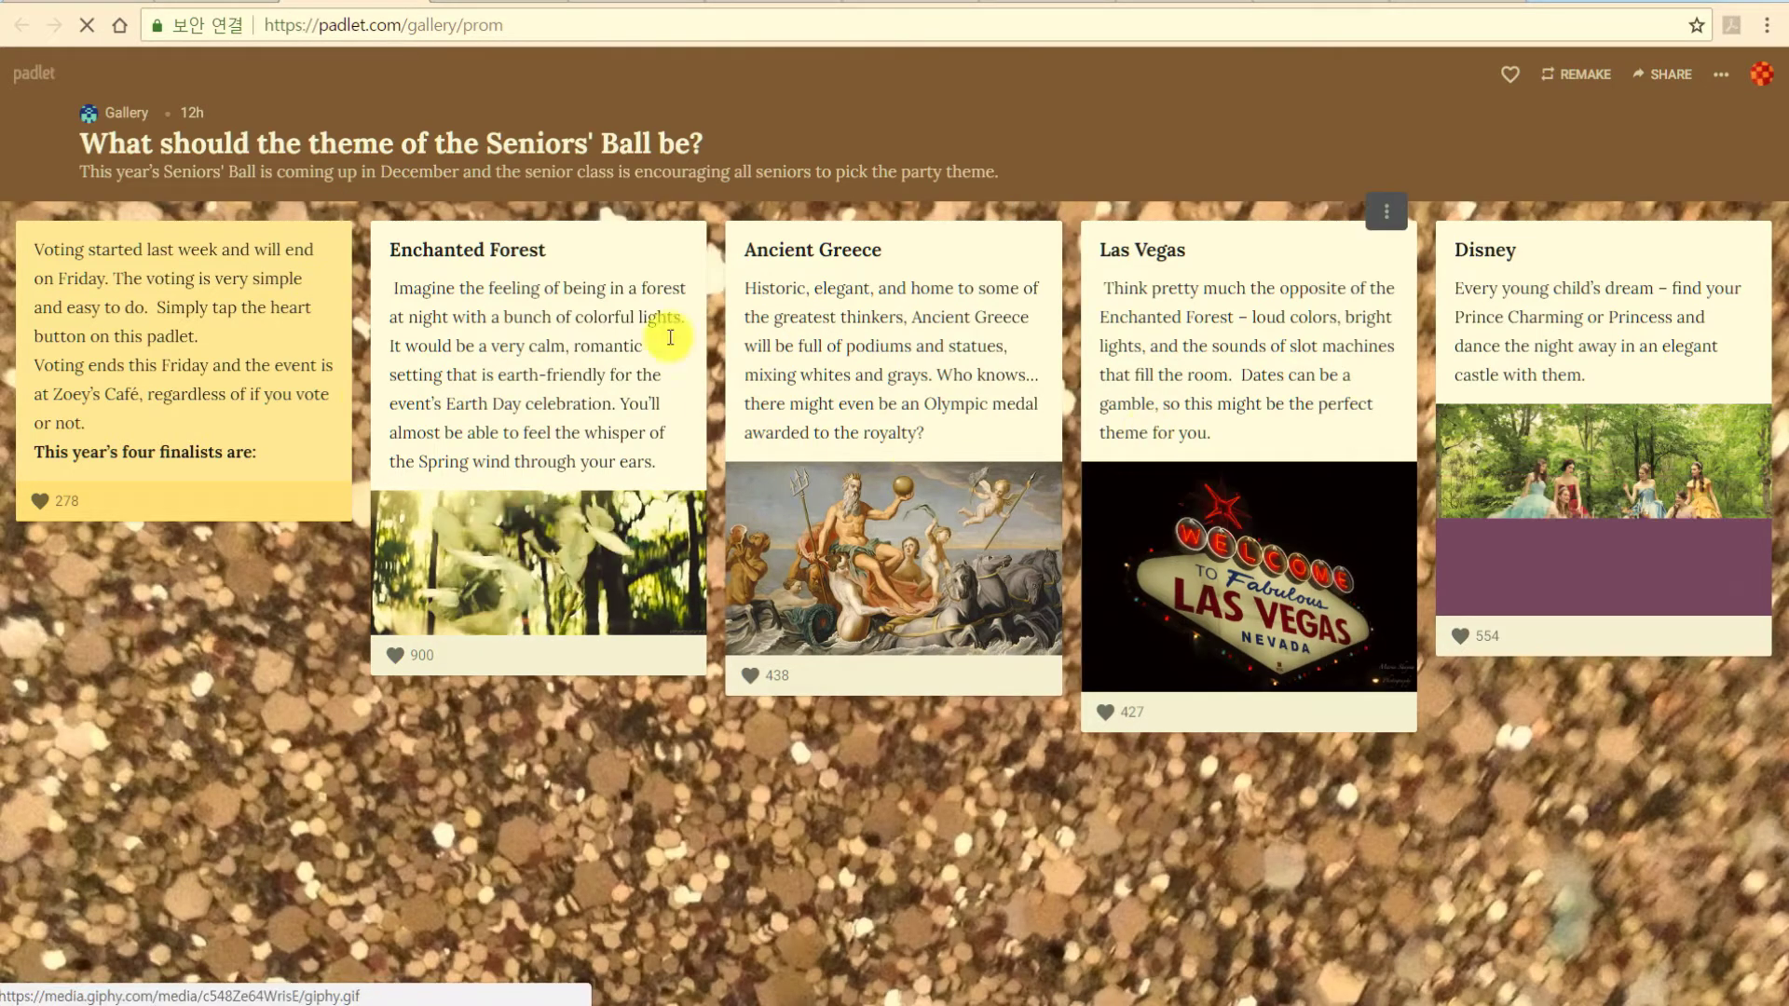
click(408, 1)
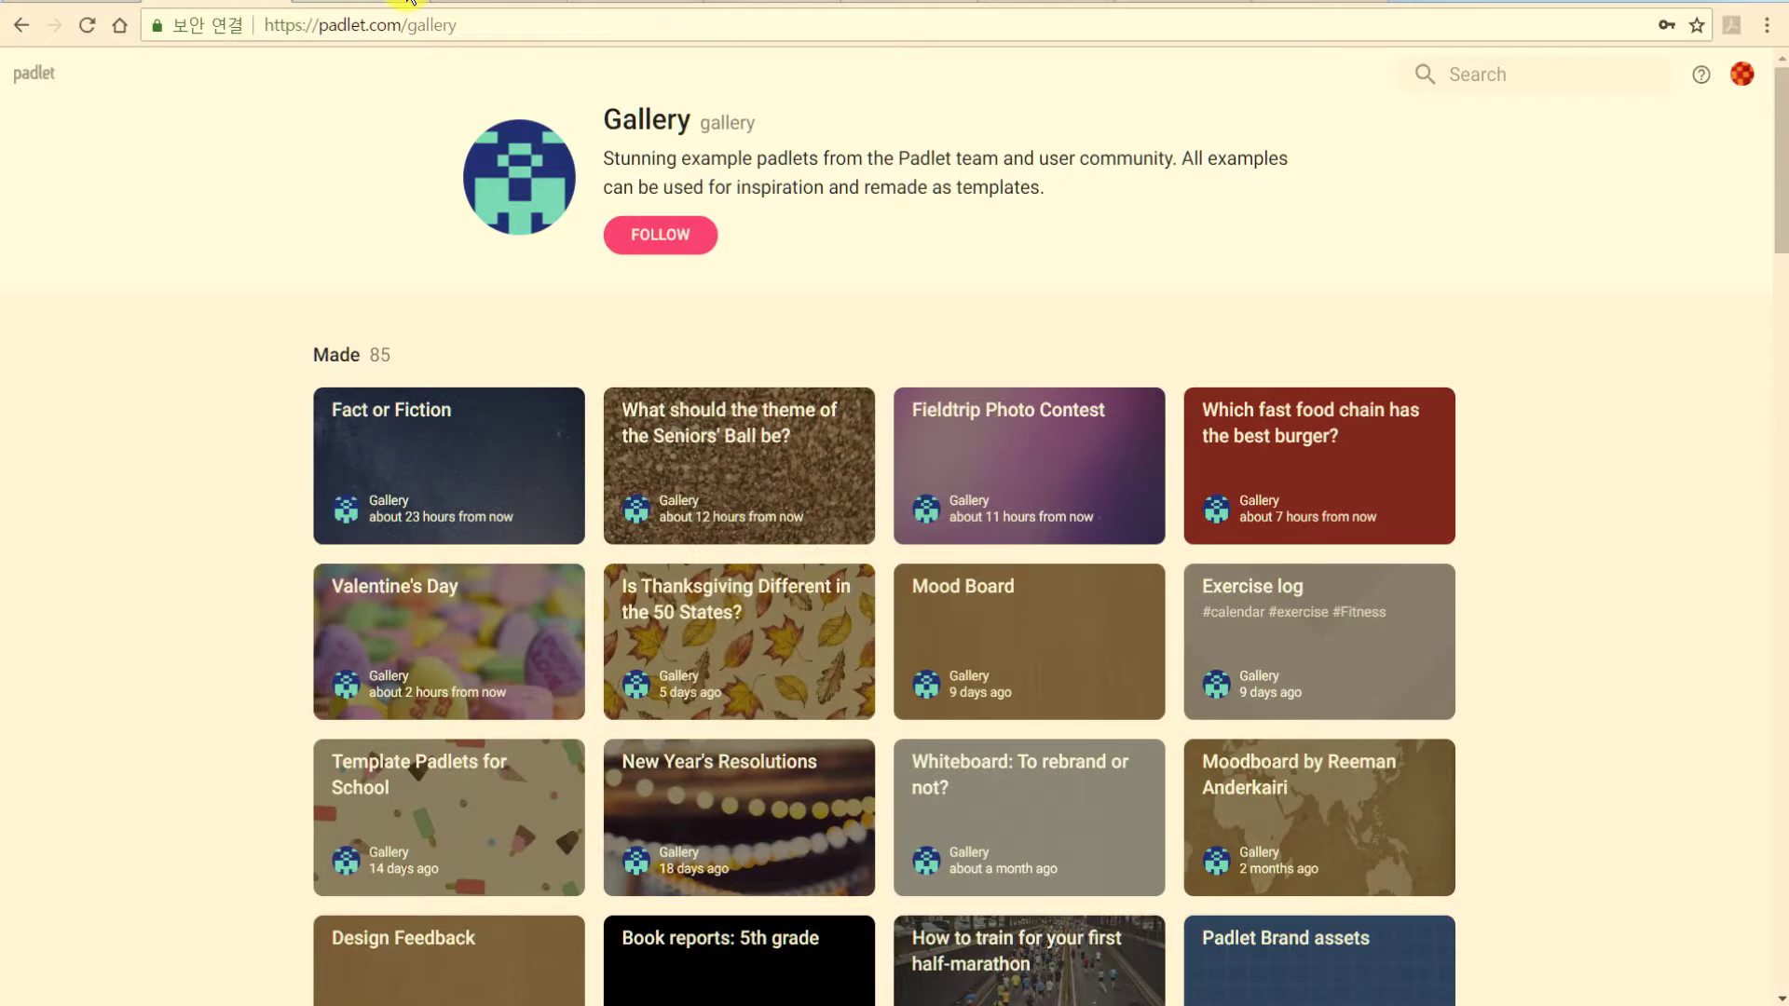
click(44, 75)
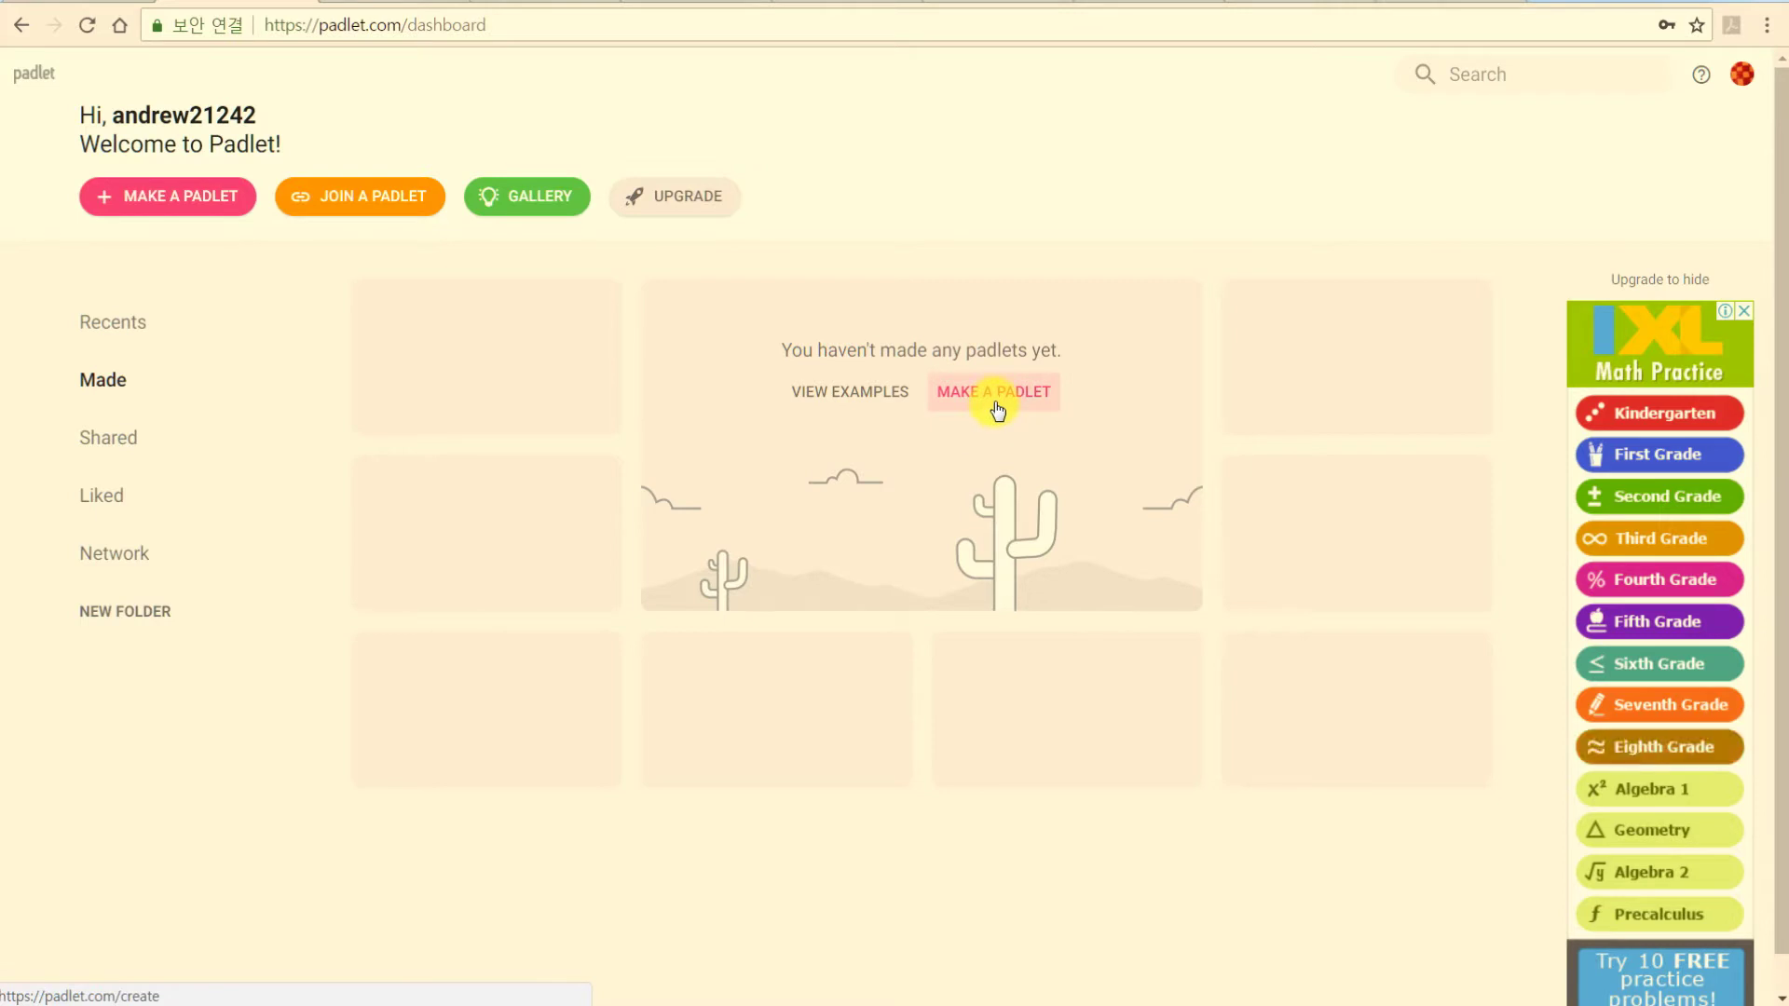
Start a new padlet and browse the blank layouts like Wall and Canvas and the templates.
click(189, 213)
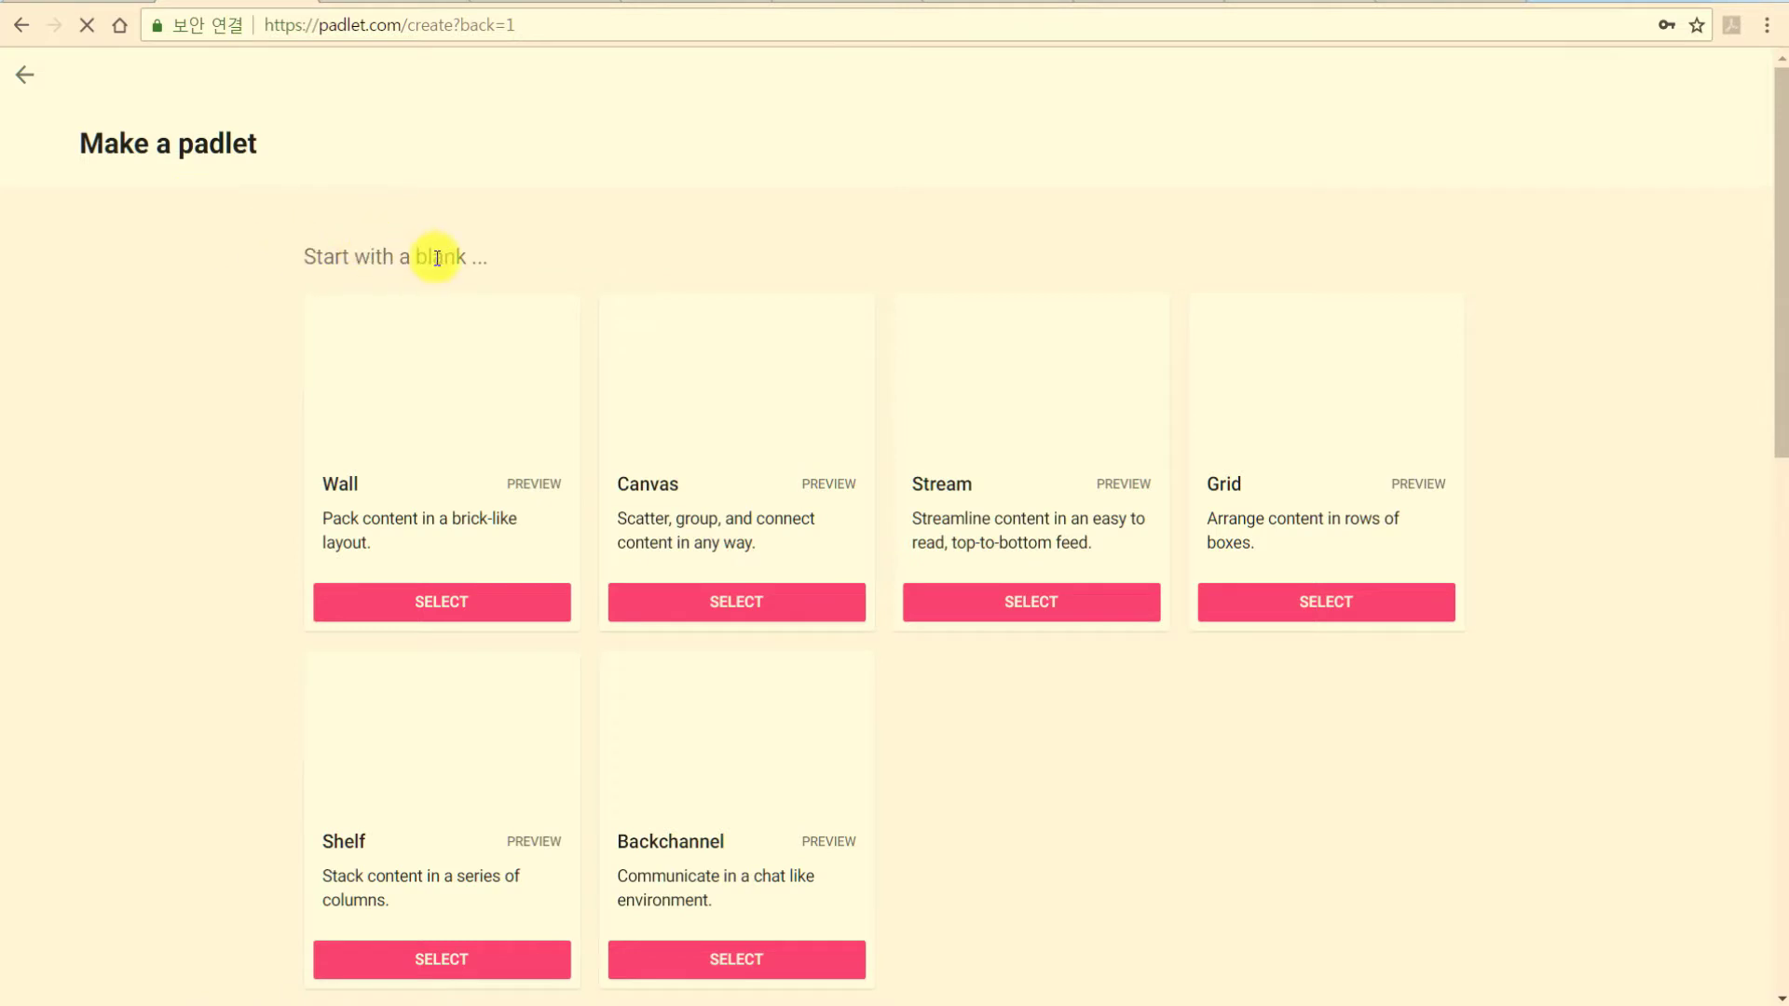
scroll(447, 259, down, 3)
scroll(503, 279, up, 1)
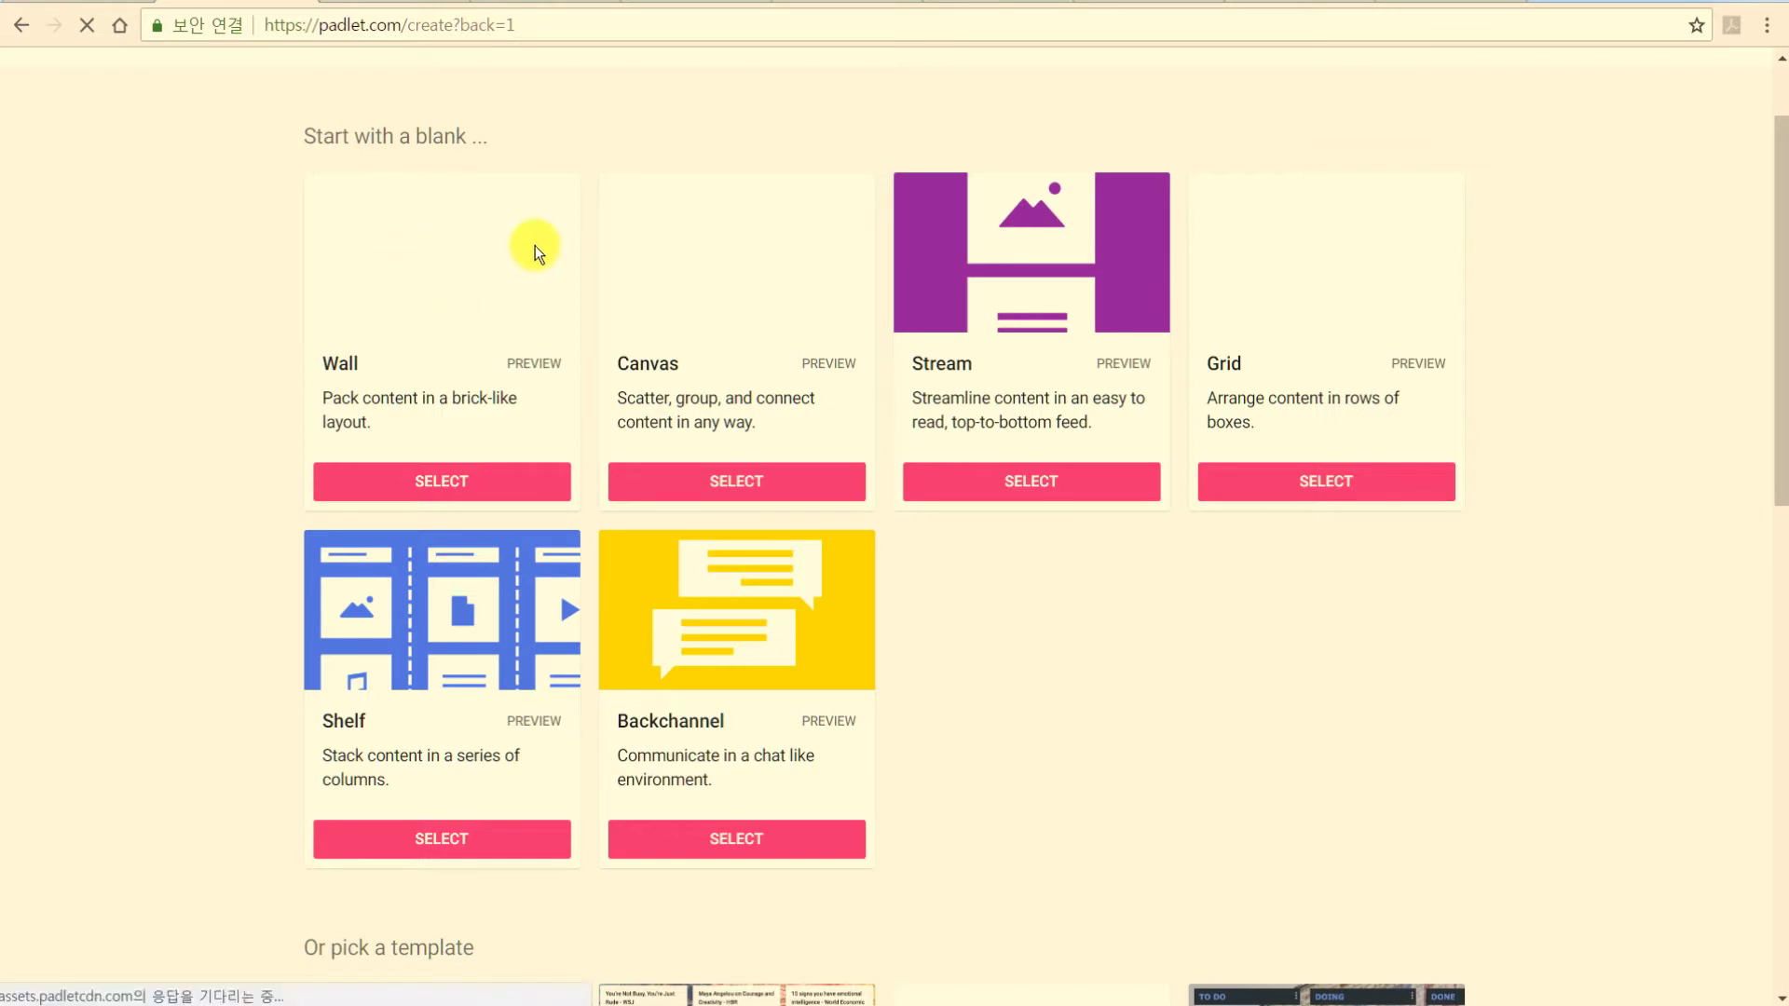
scroll(947, 438, down, 8)
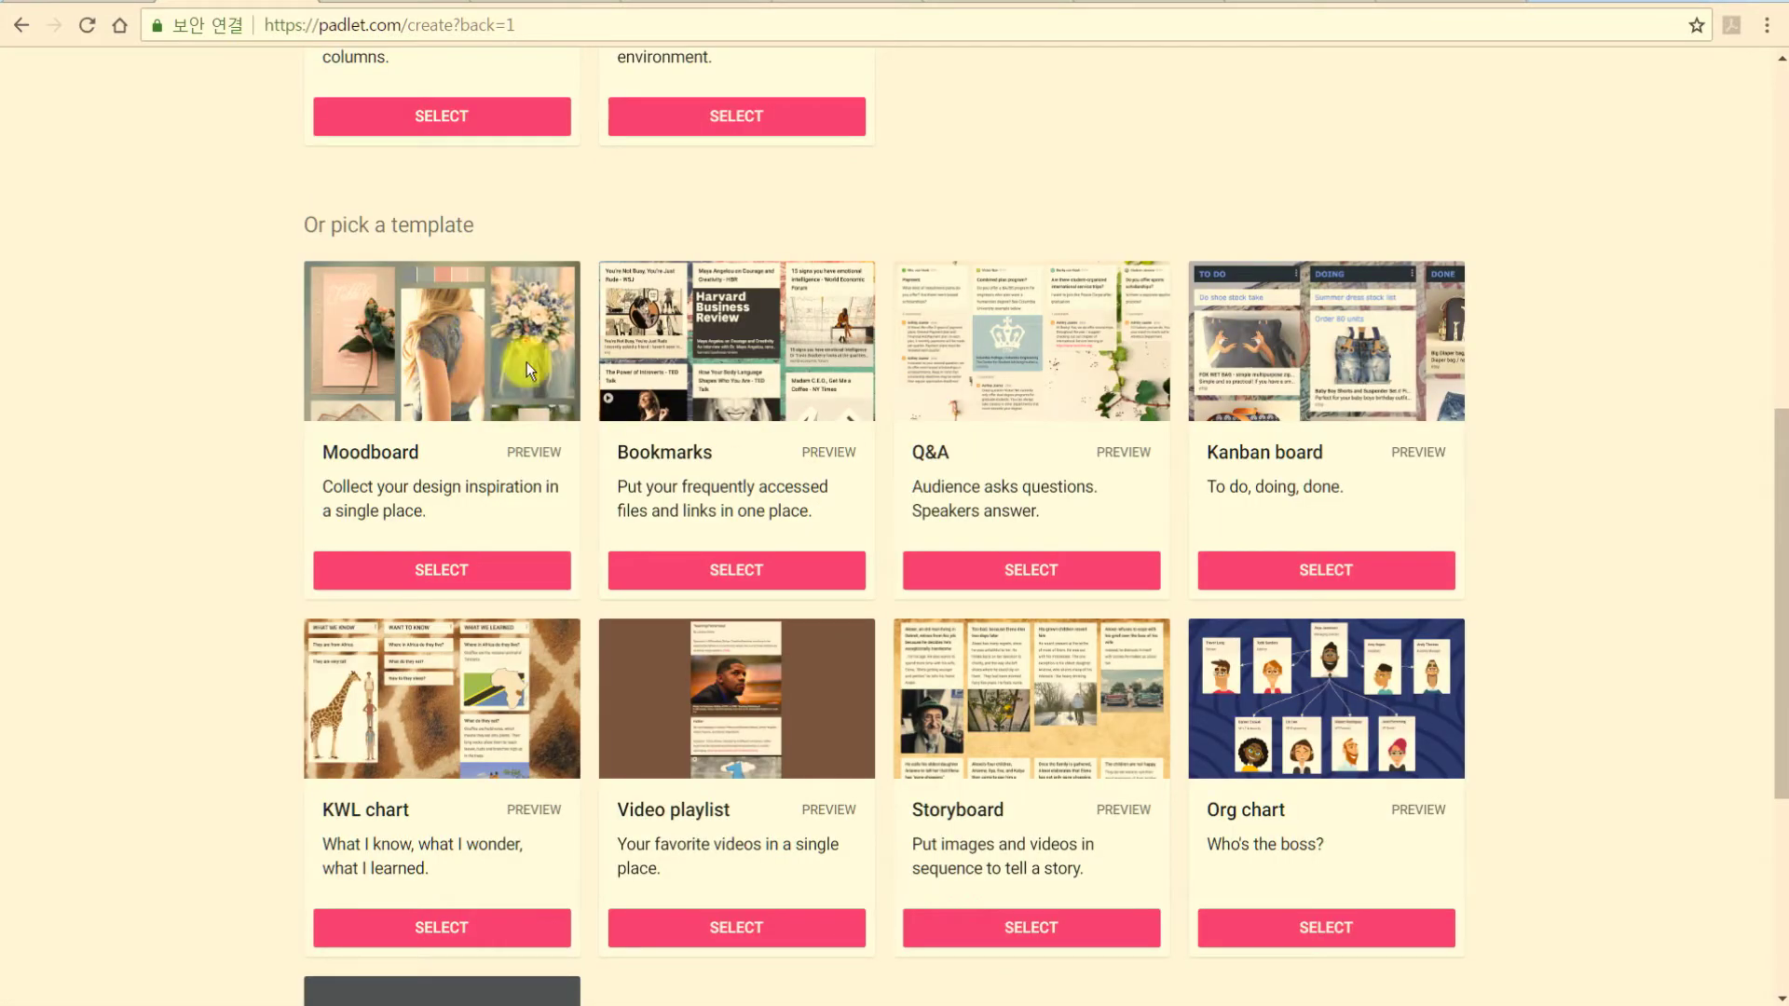
scroll(1333, 526, down, 1)
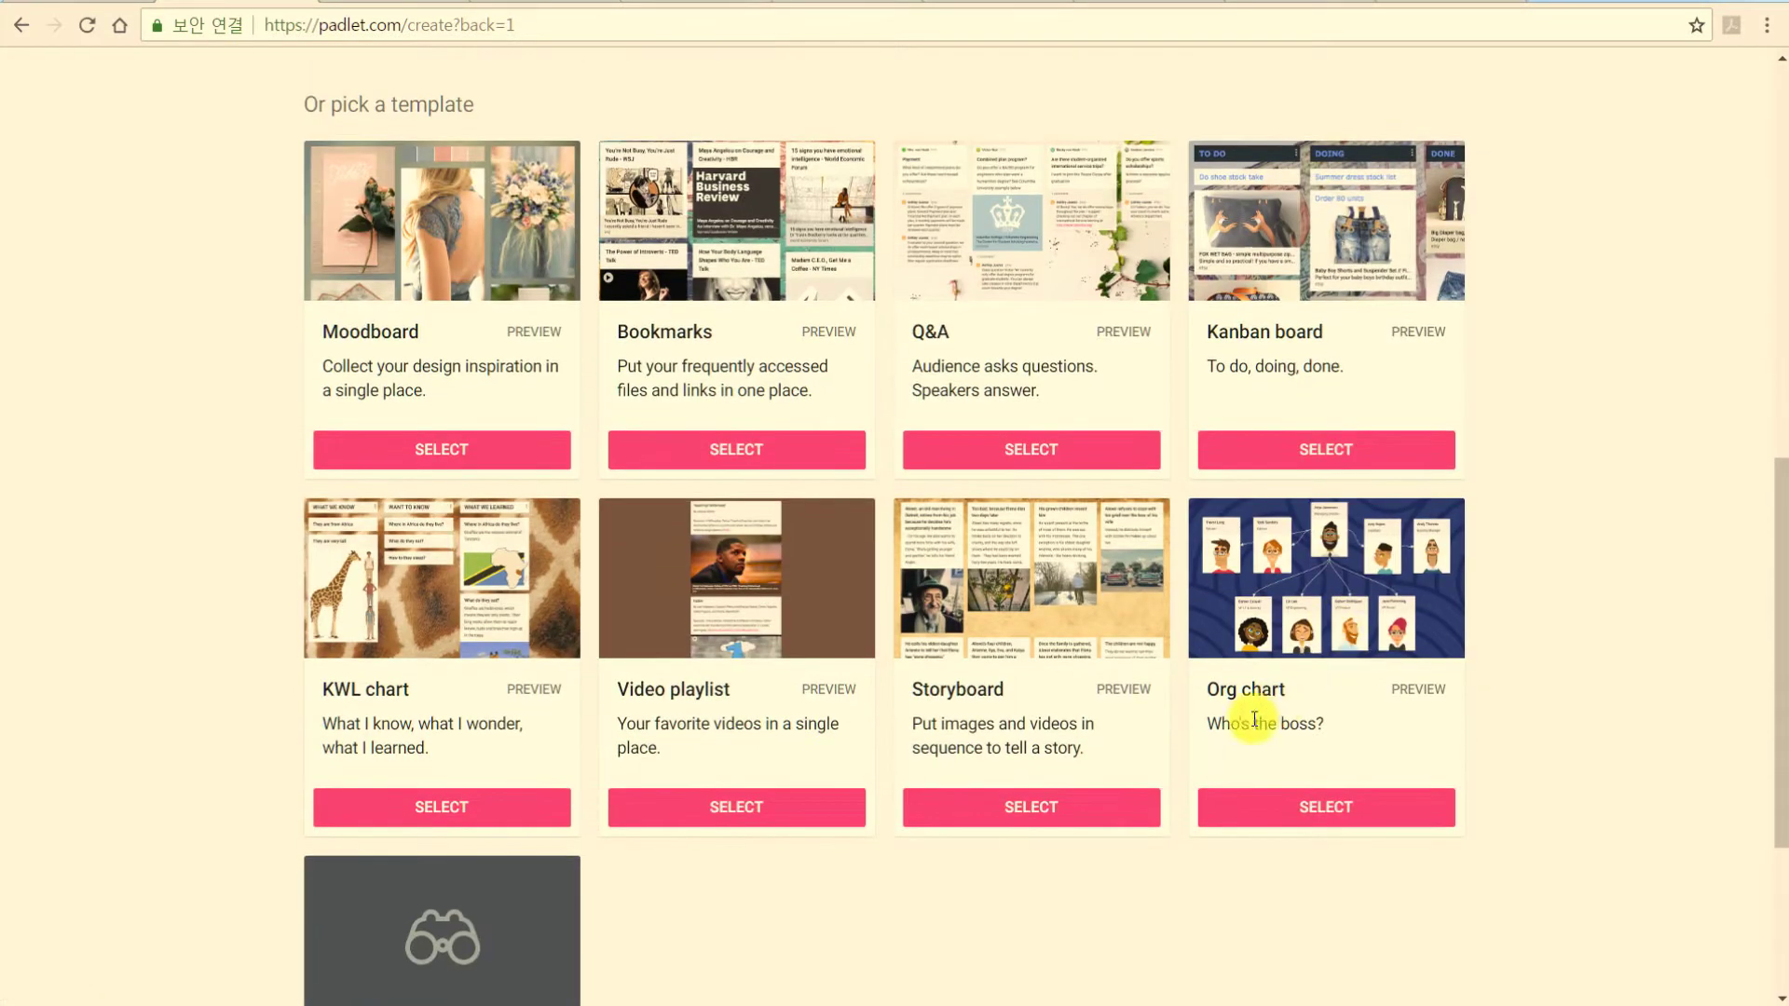
scroll(803, 779, down, 4)
scroll(708, 761, up, 13)
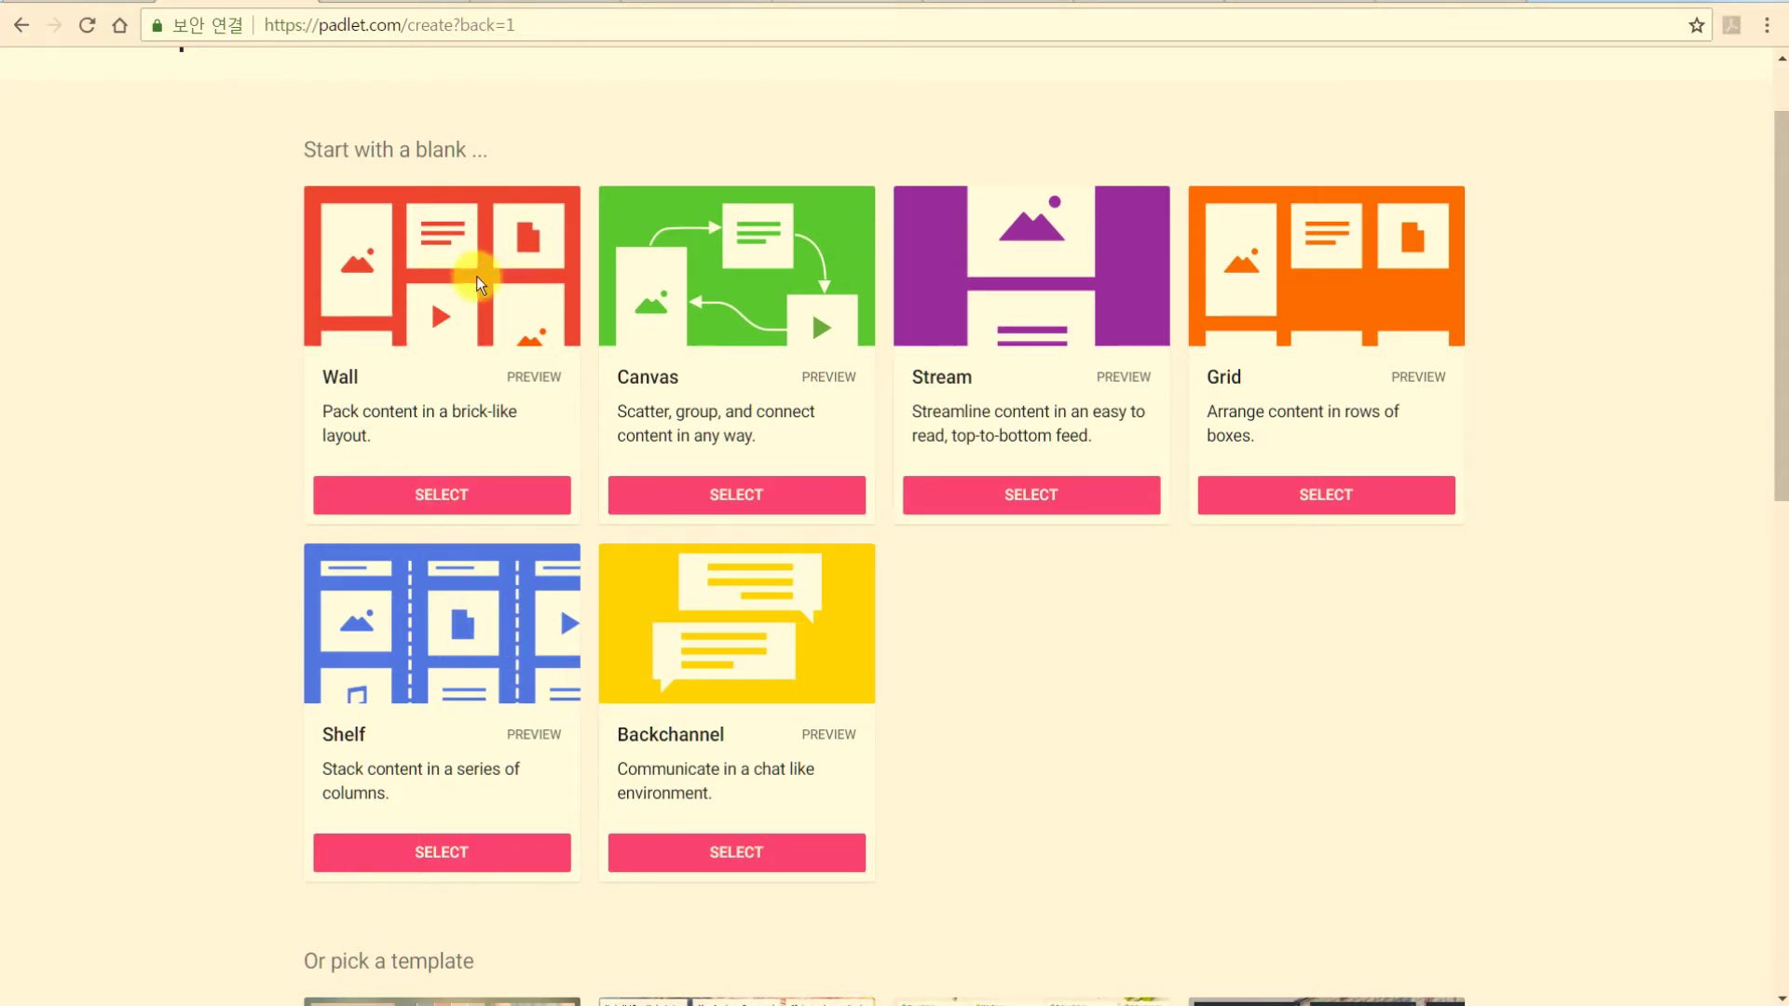
Pick the blank Wall layout and pass the car-tile image check.
click(420, 495)
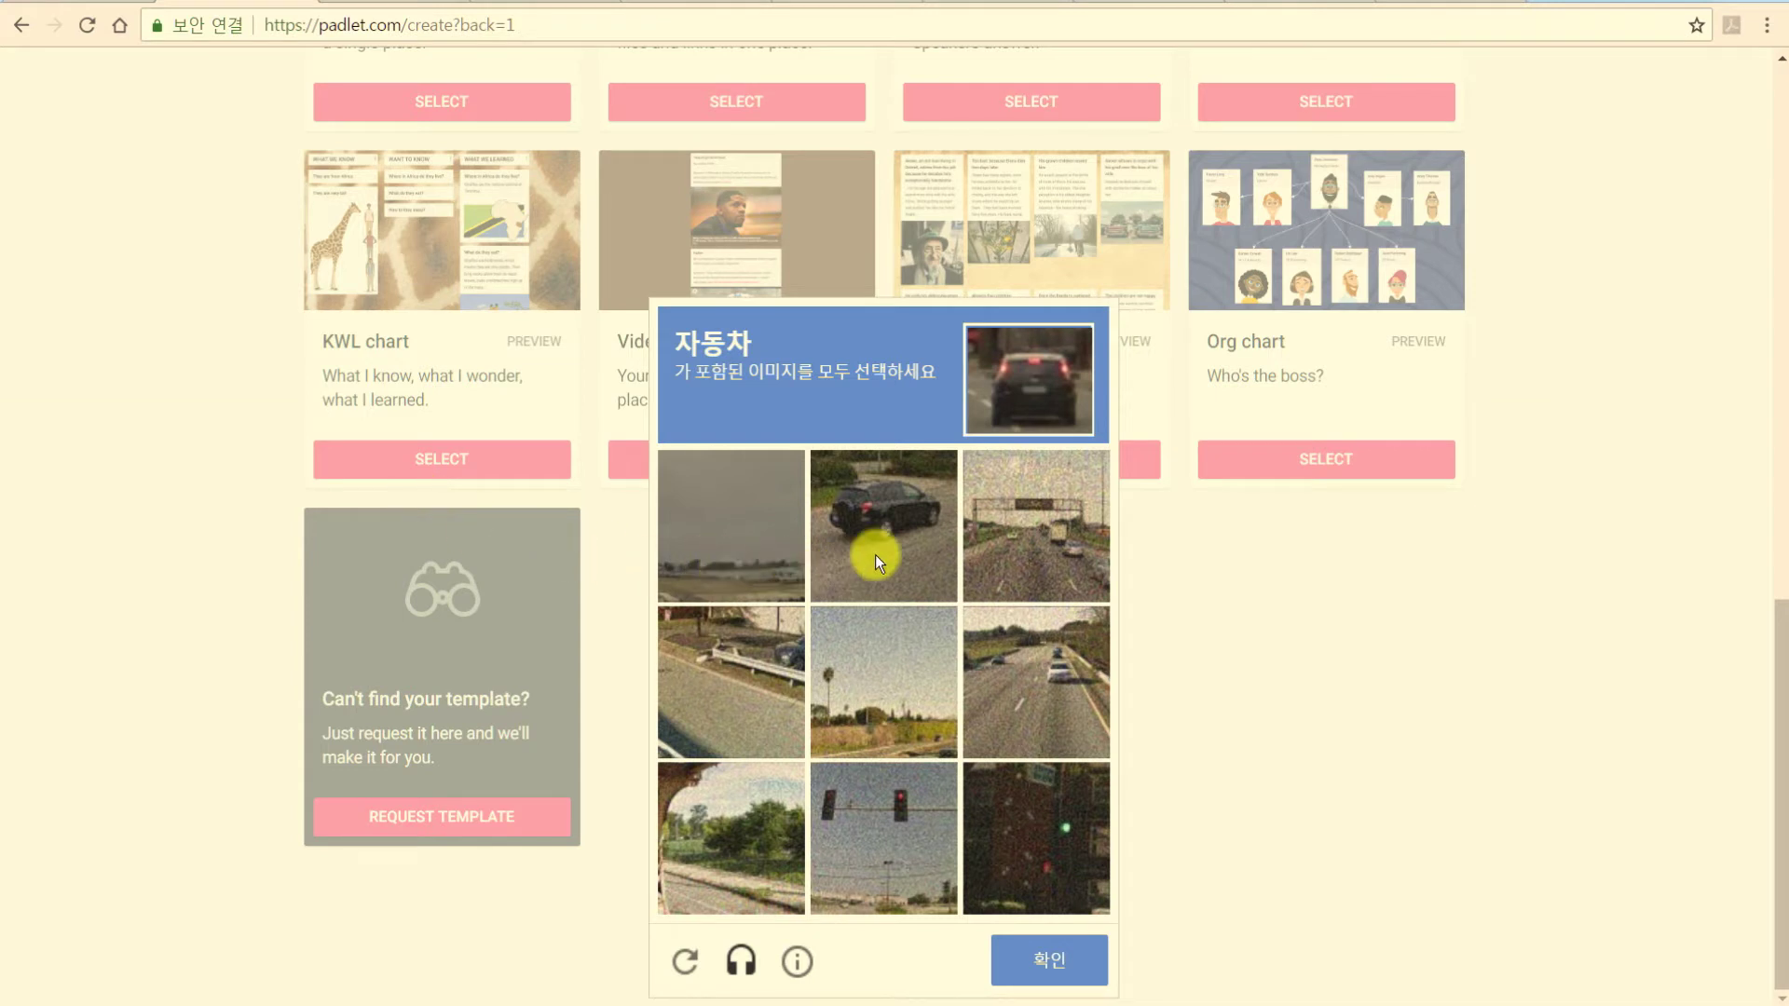
click(908, 507)
click(1010, 548)
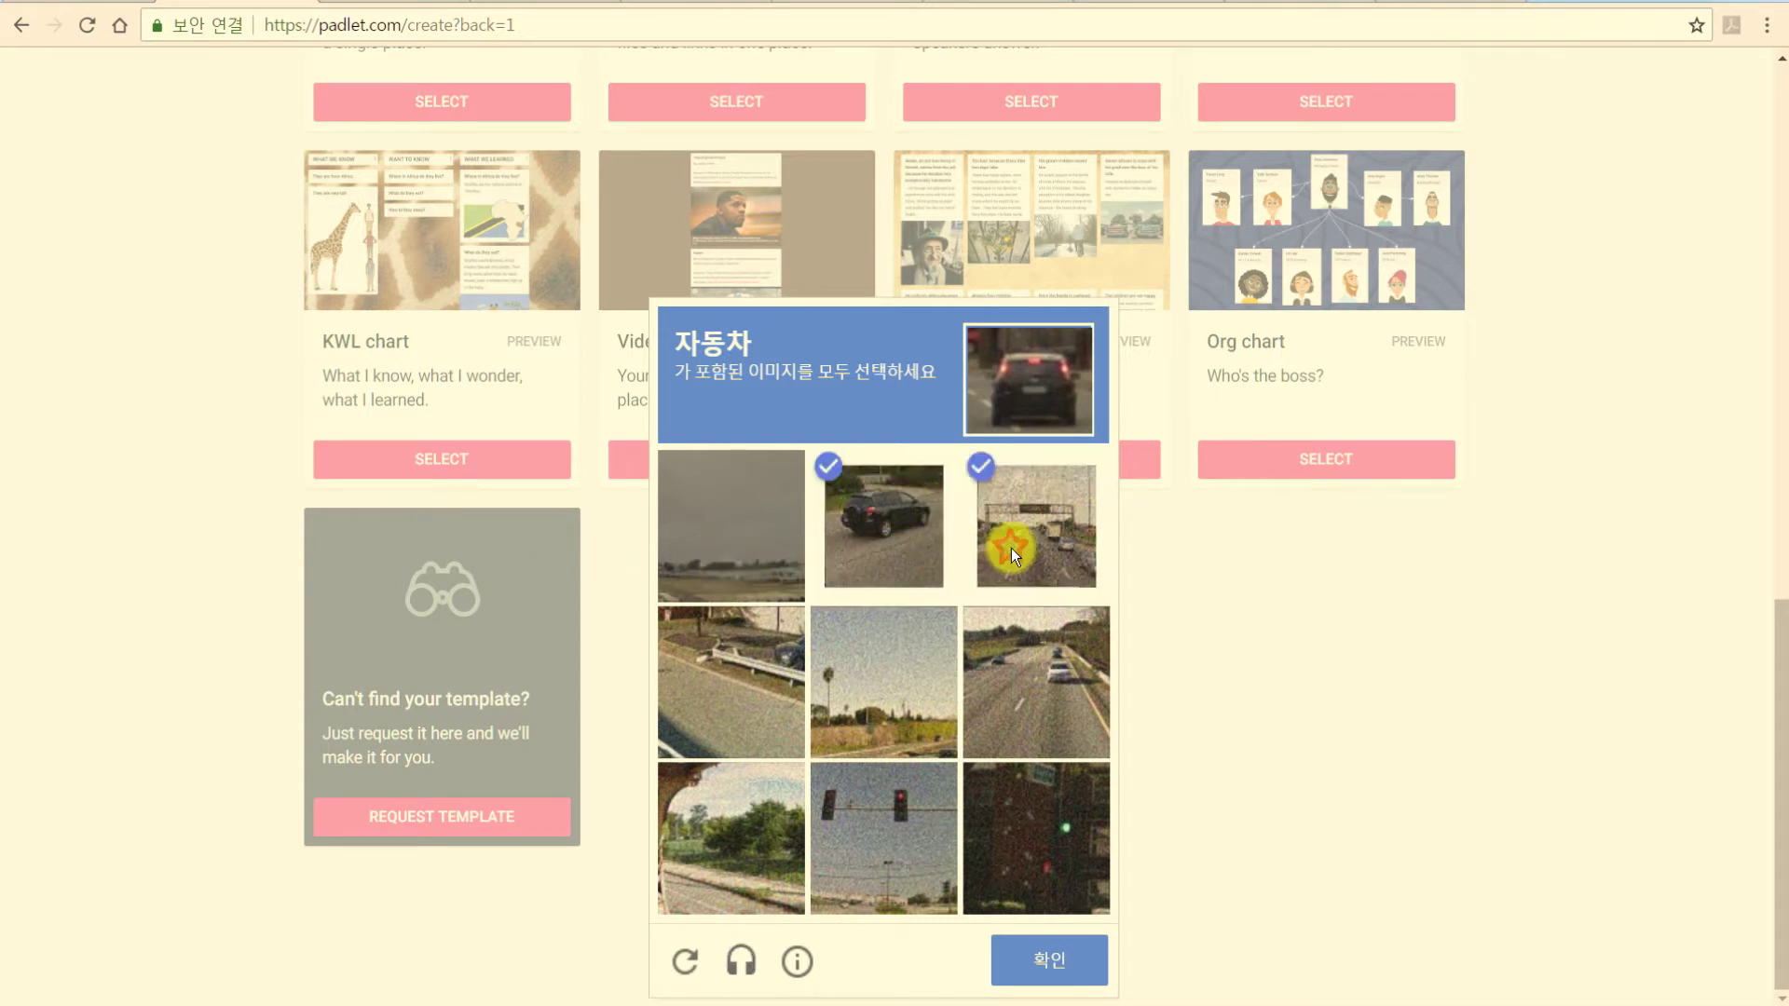
click(1047, 741)
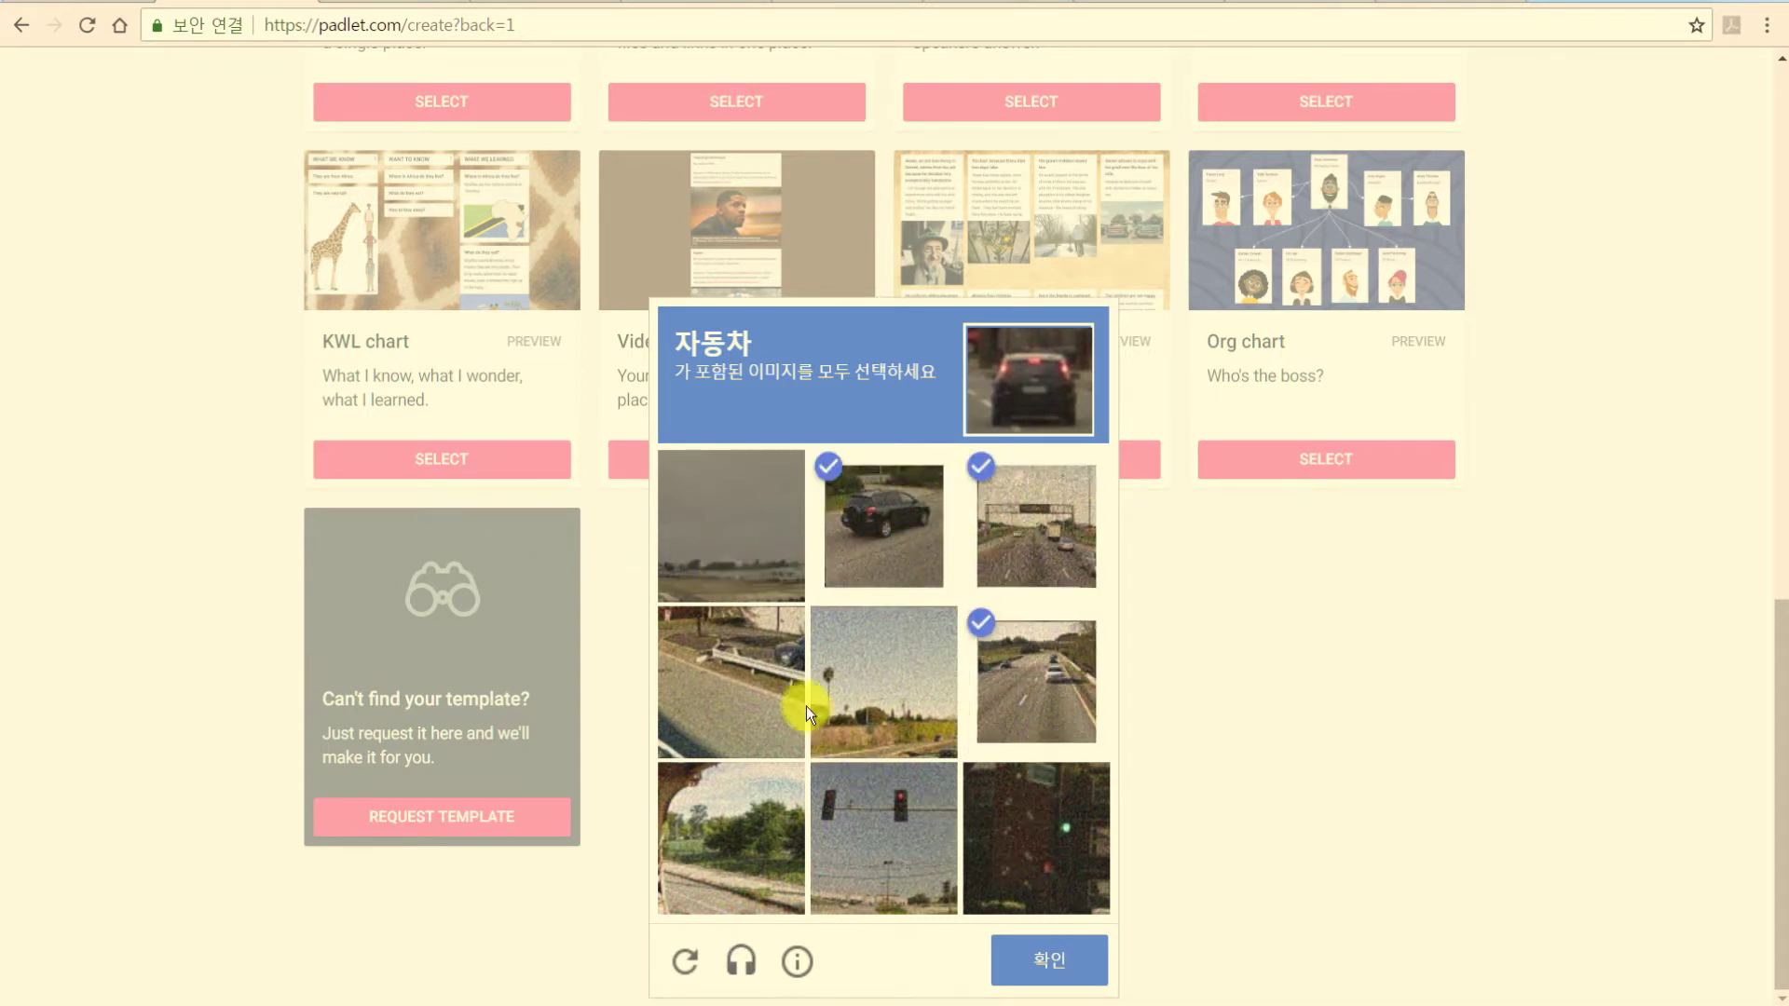
click(760, 668)
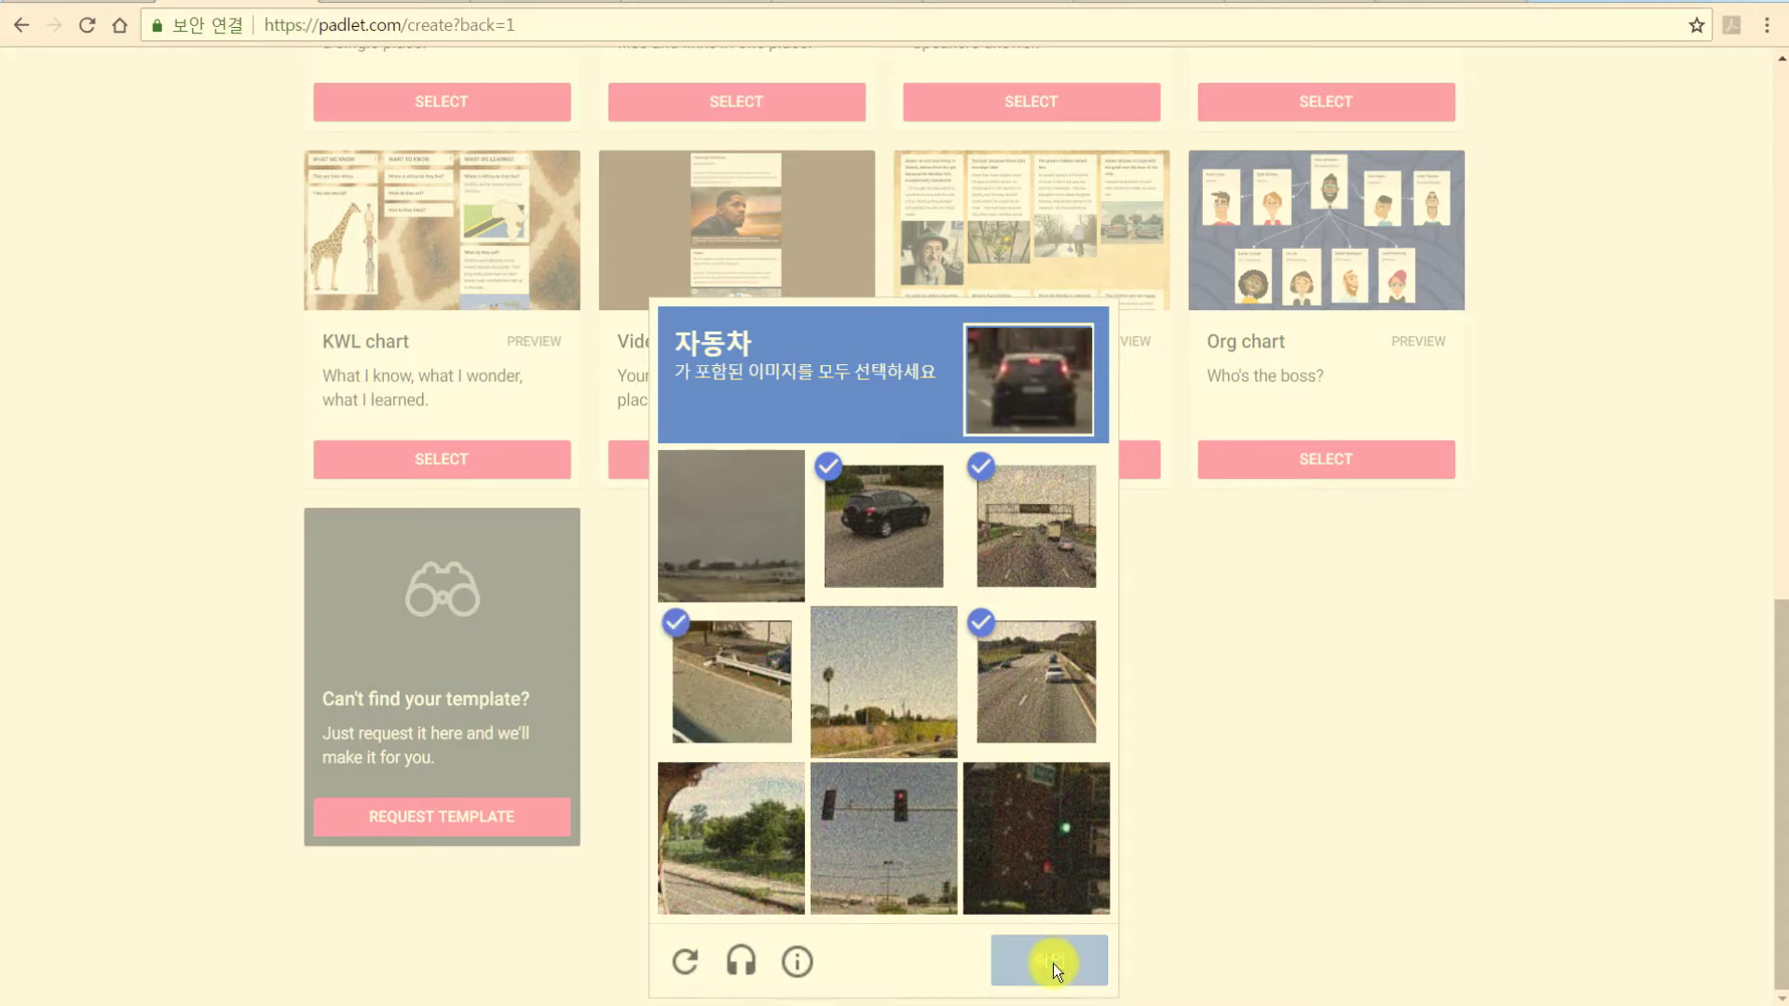
click(1053, 964)
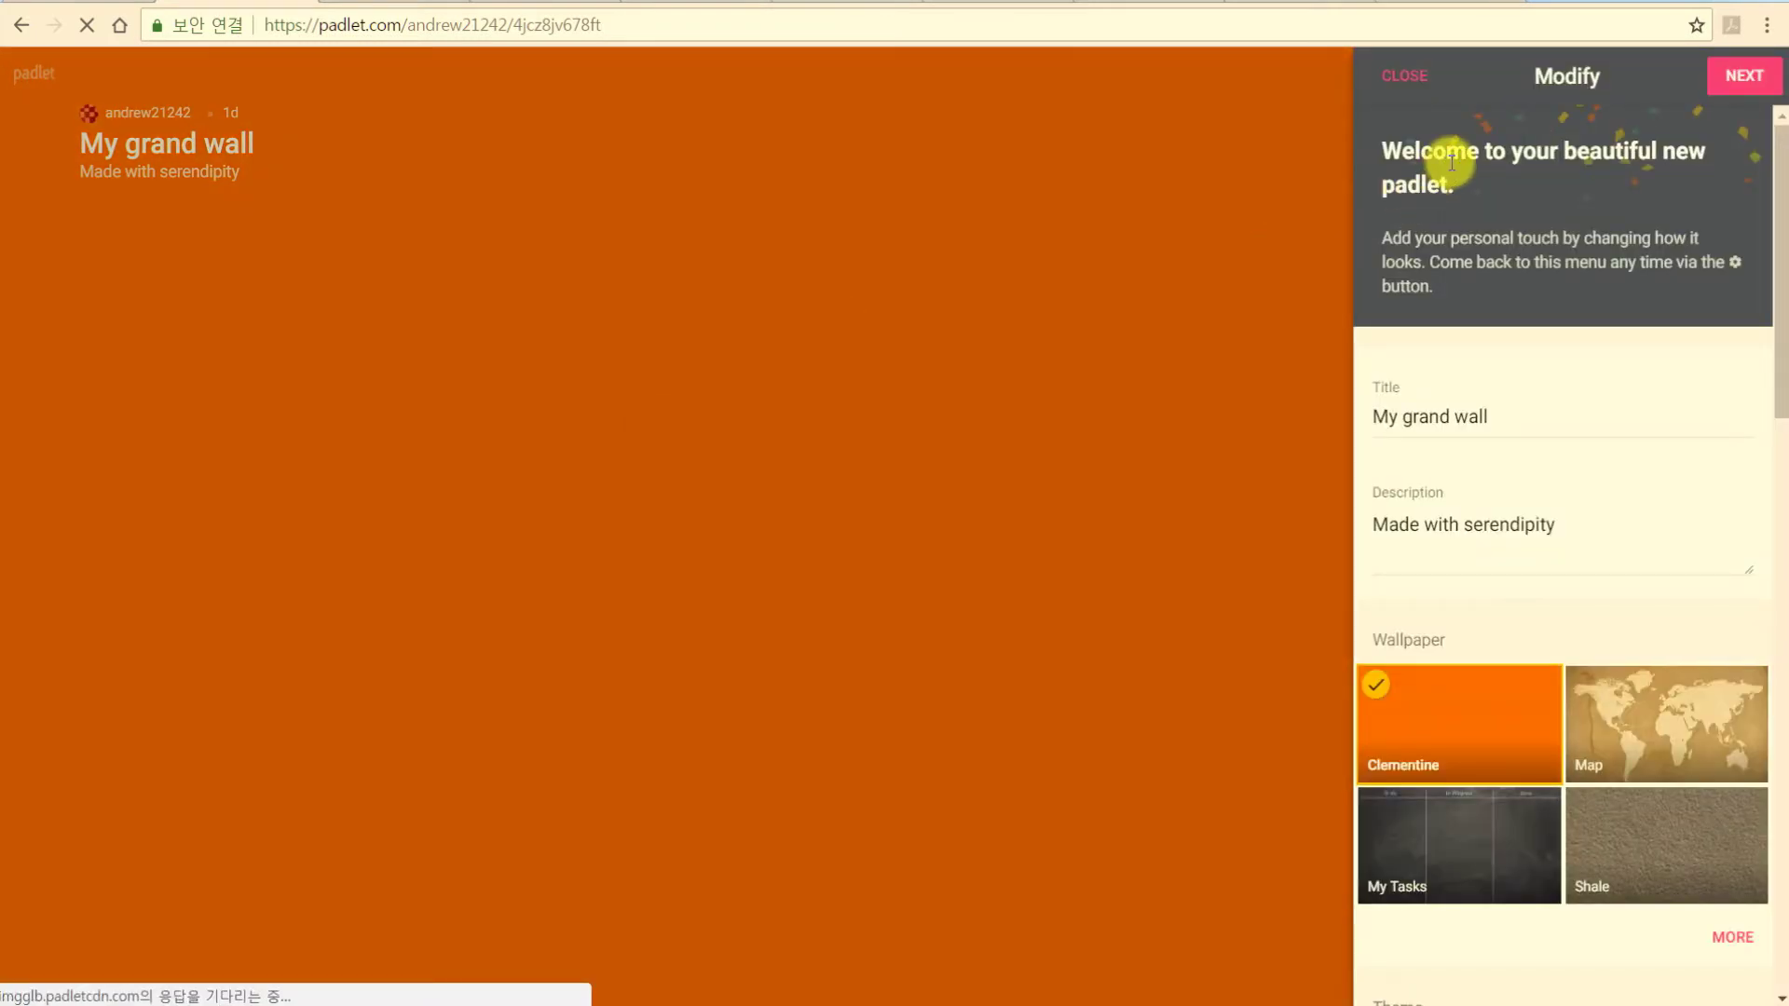
Retitle the padlet 'Road Less Traveled 를 읽고 느낀점 공유하기'.
drag(1521, 415, 729, 382)
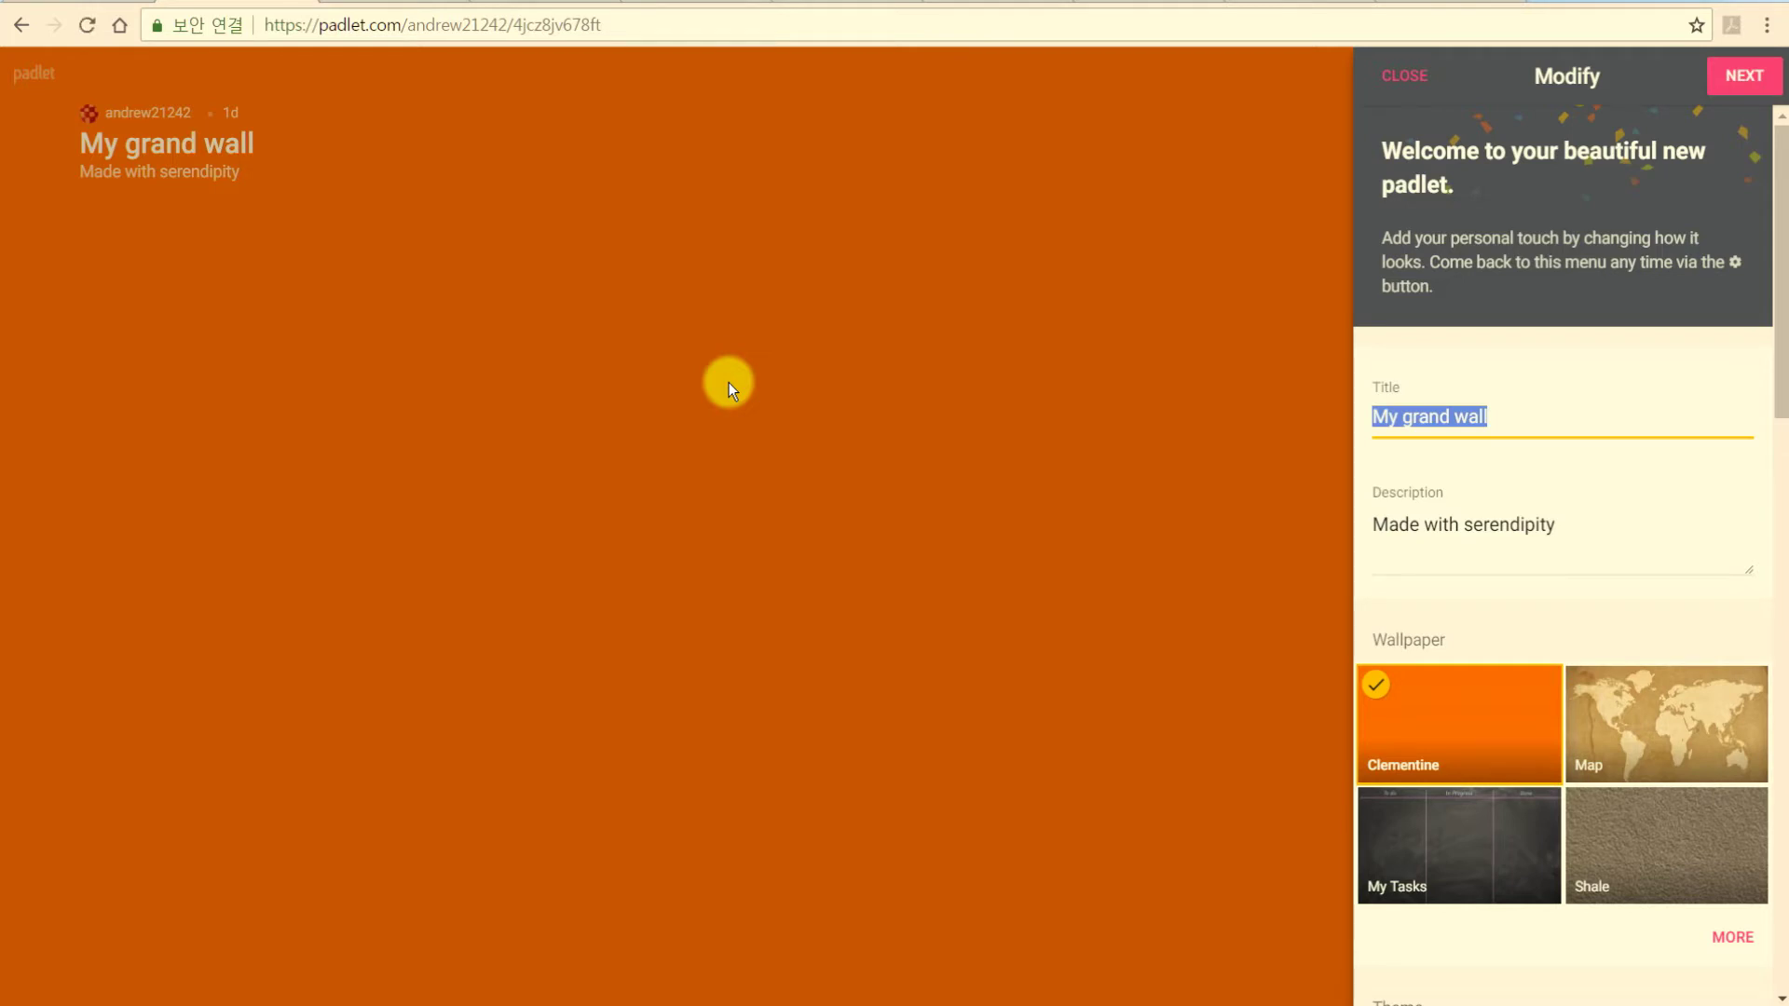
text(R)
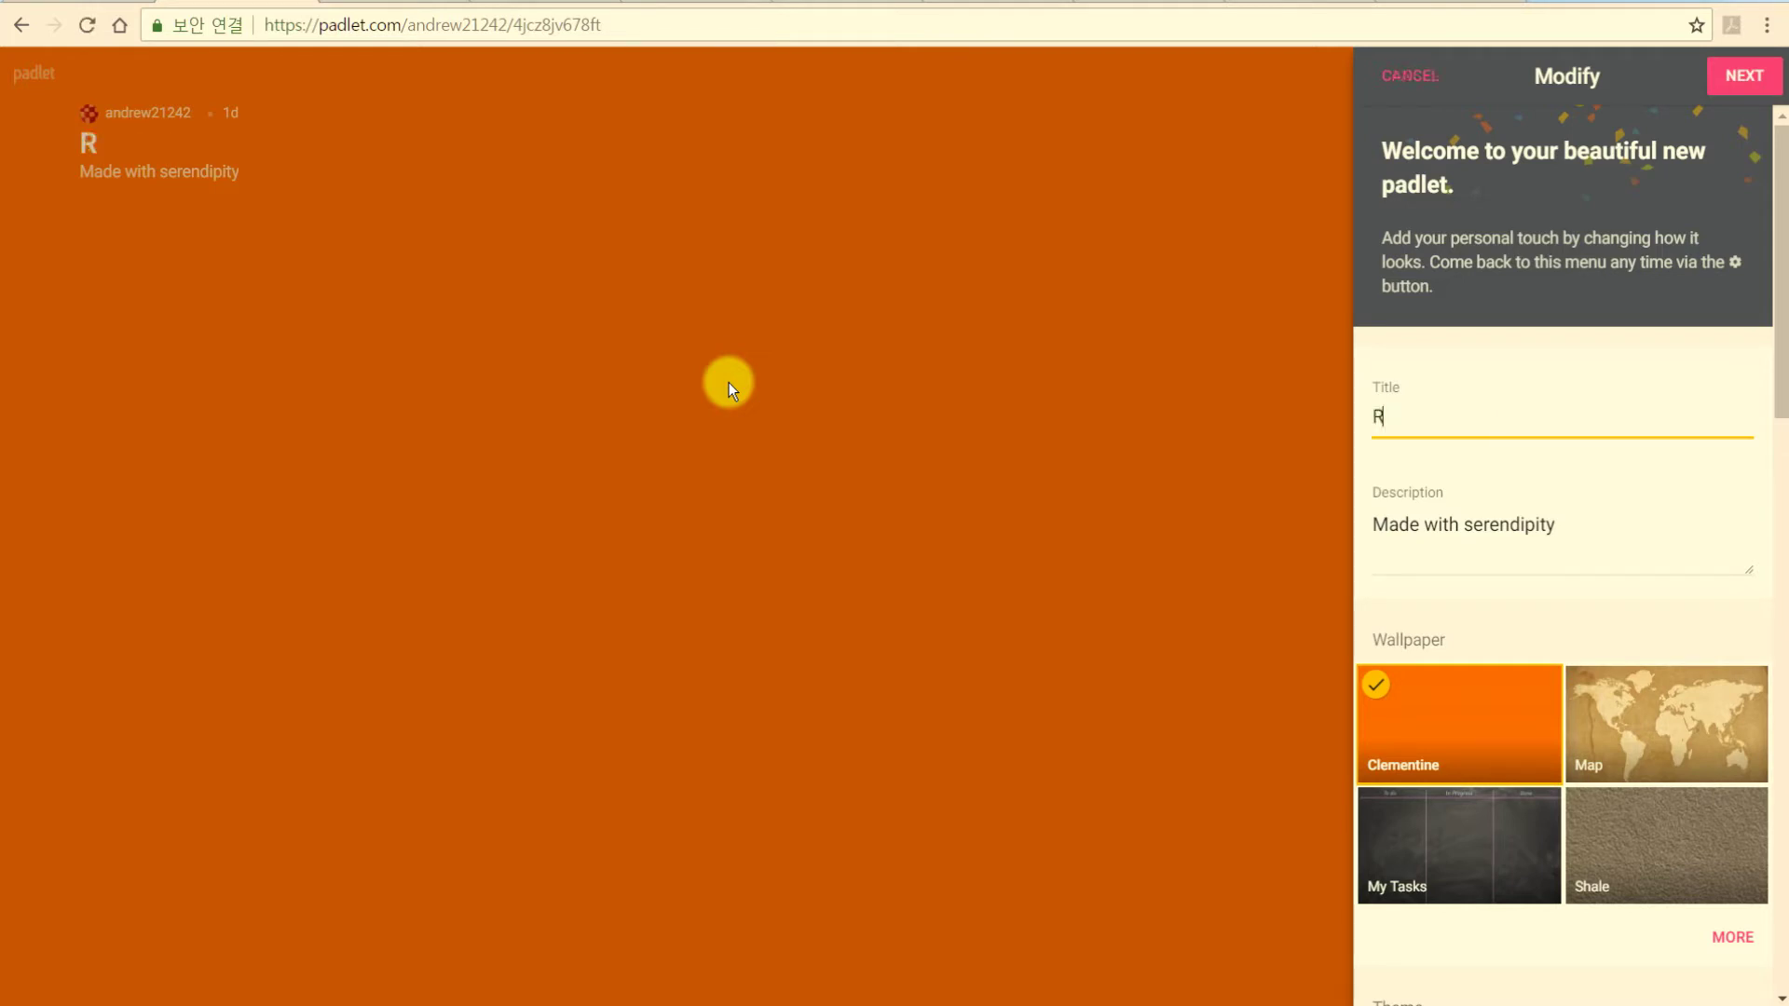
key(BackSpace)
text(Road Le)
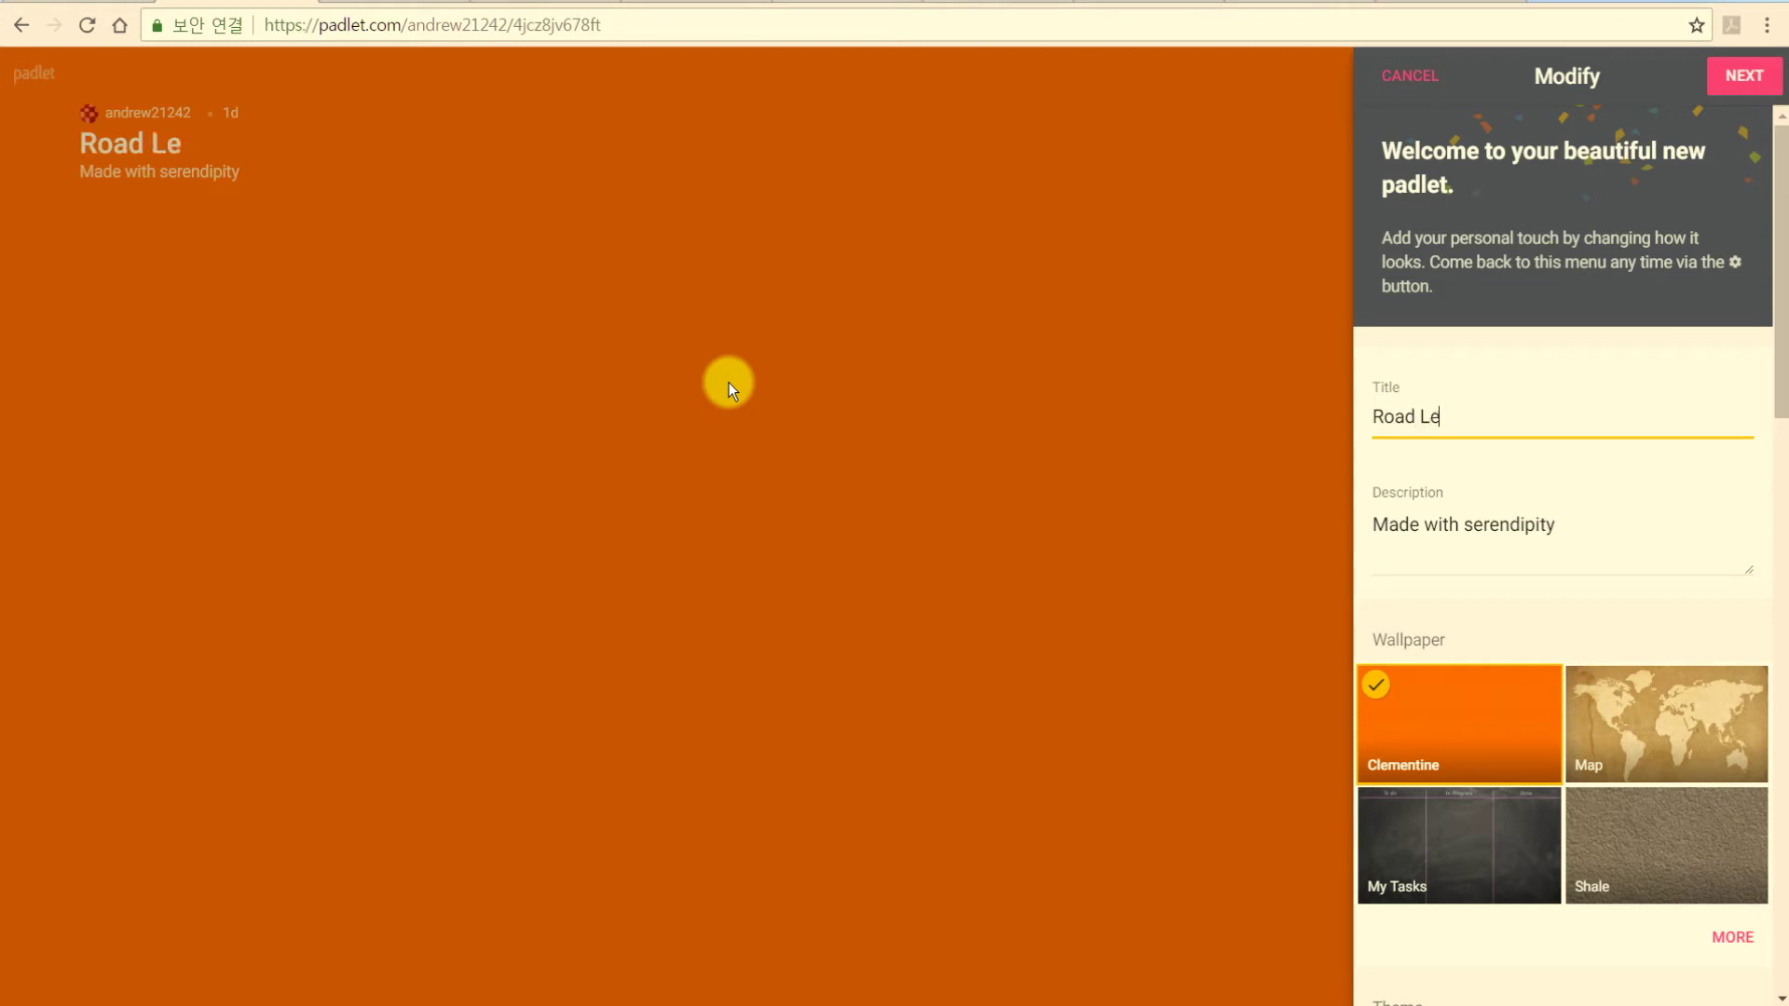
text(ss Traveled )
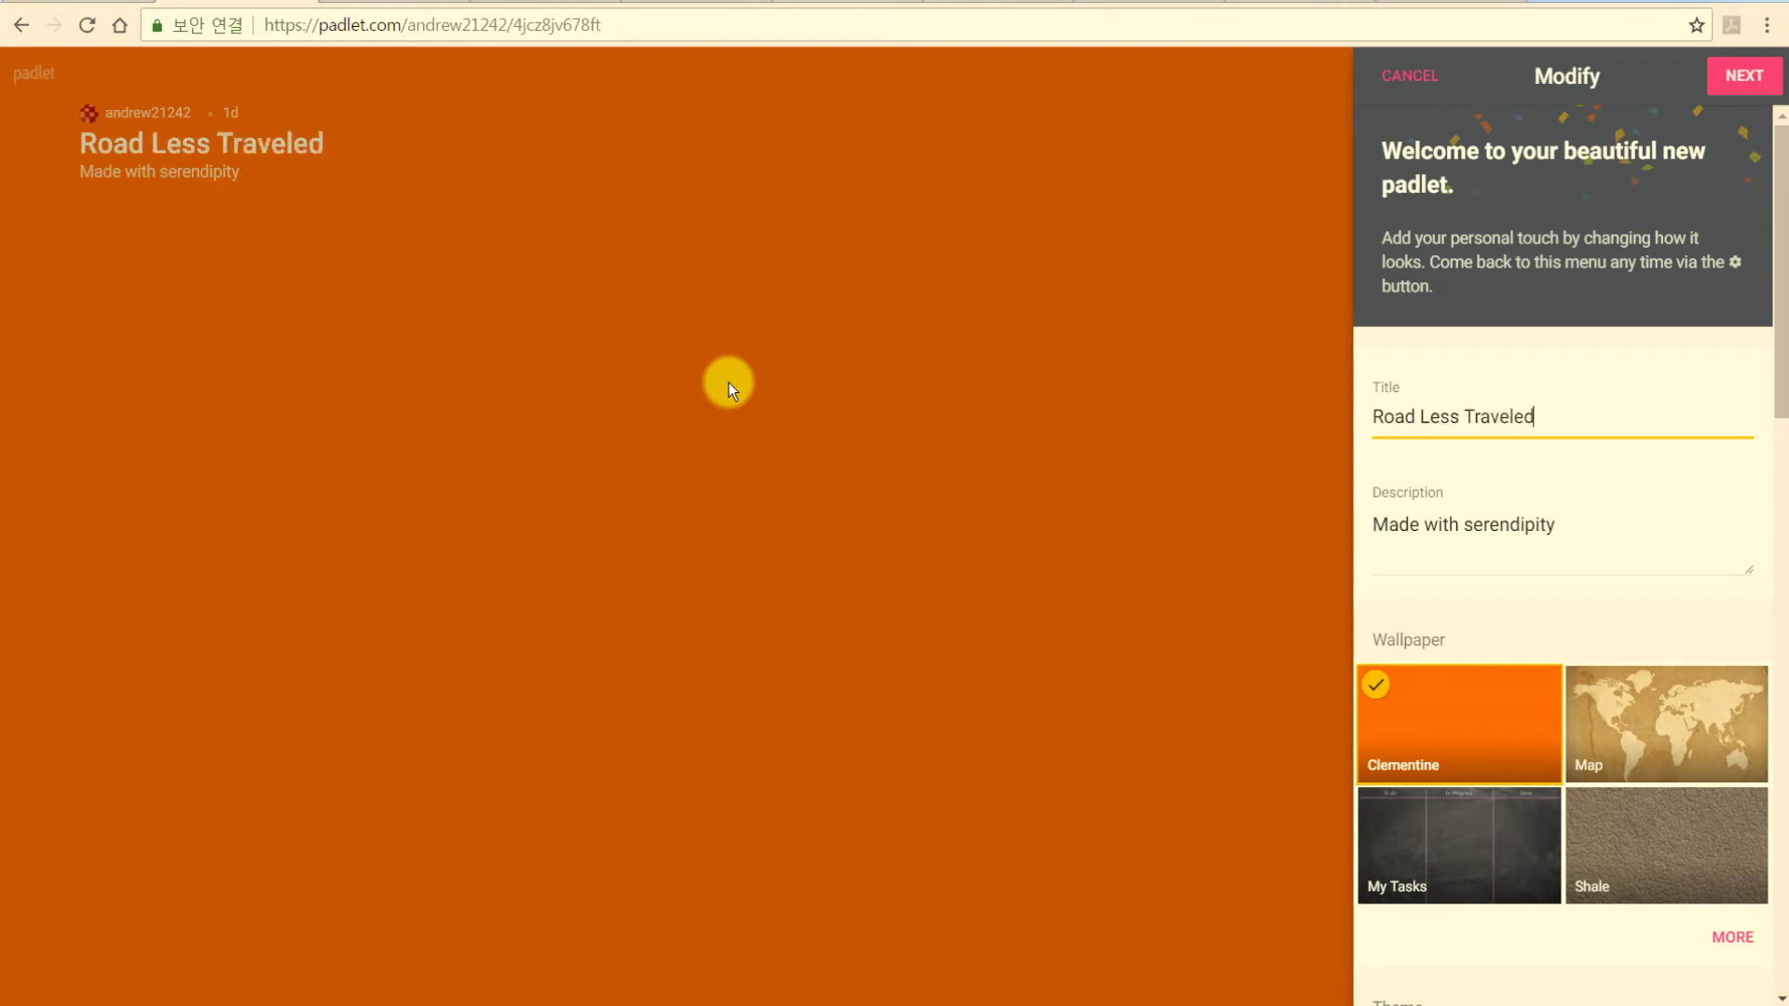
text(를 읽고 )
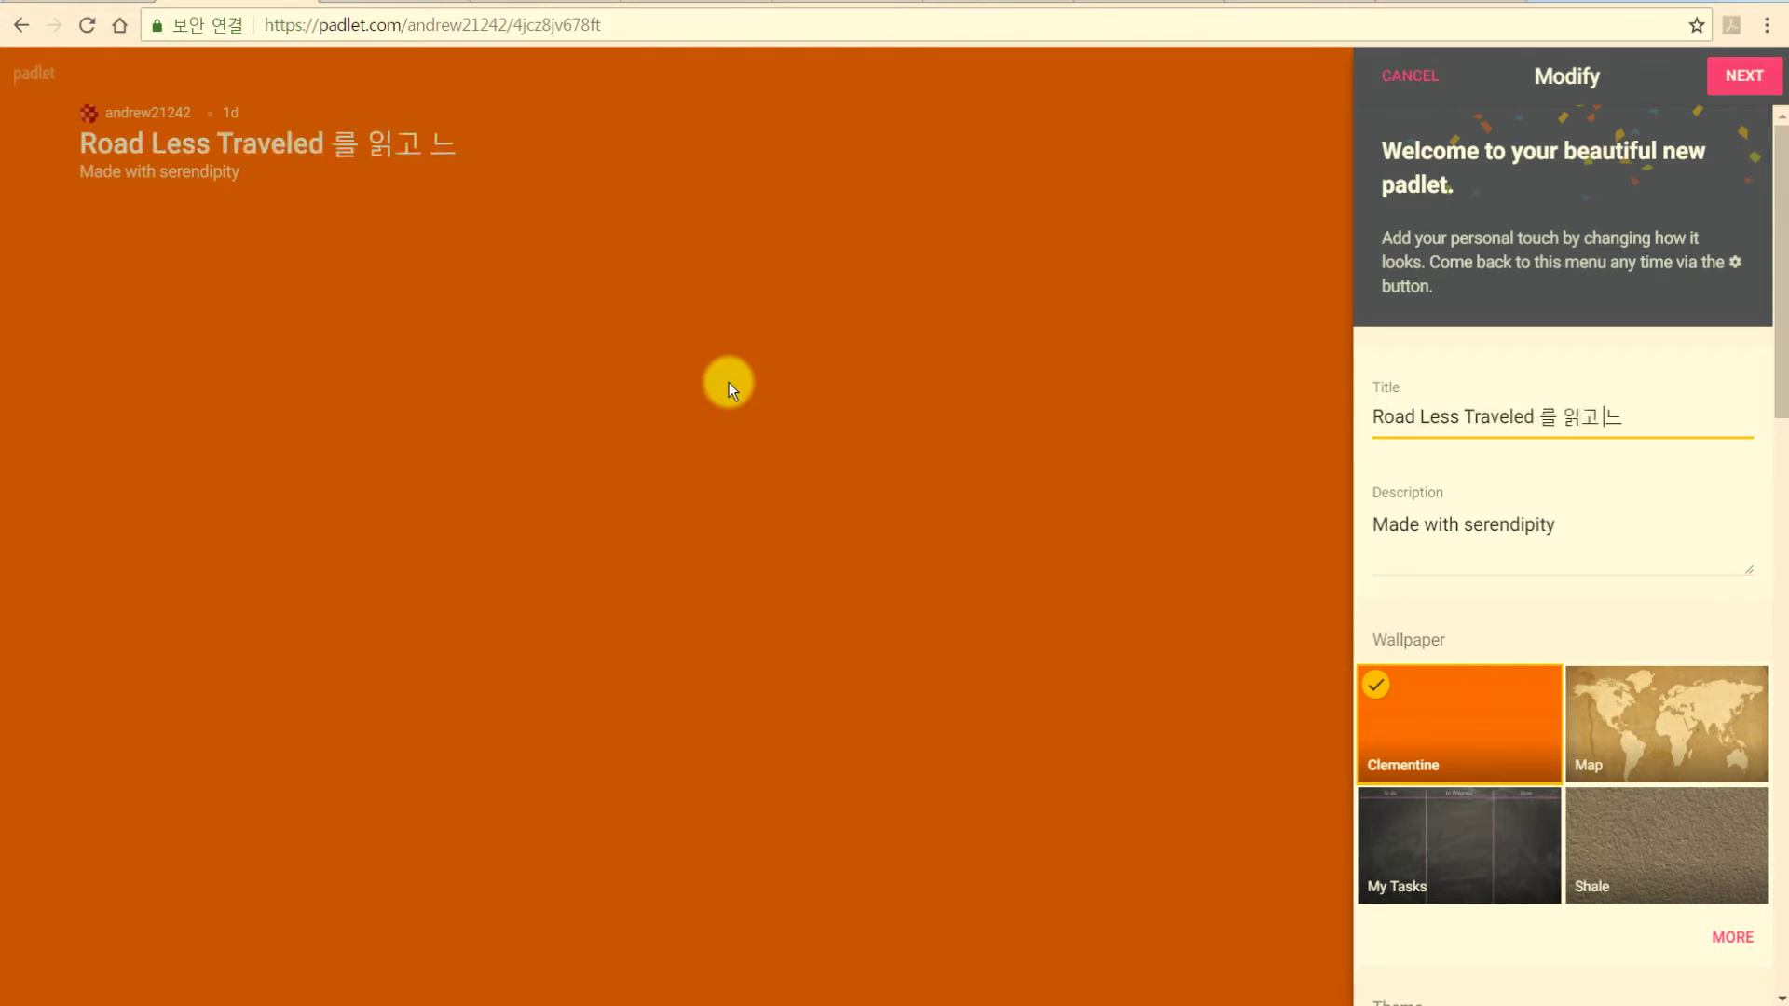
text(느낀점 마)
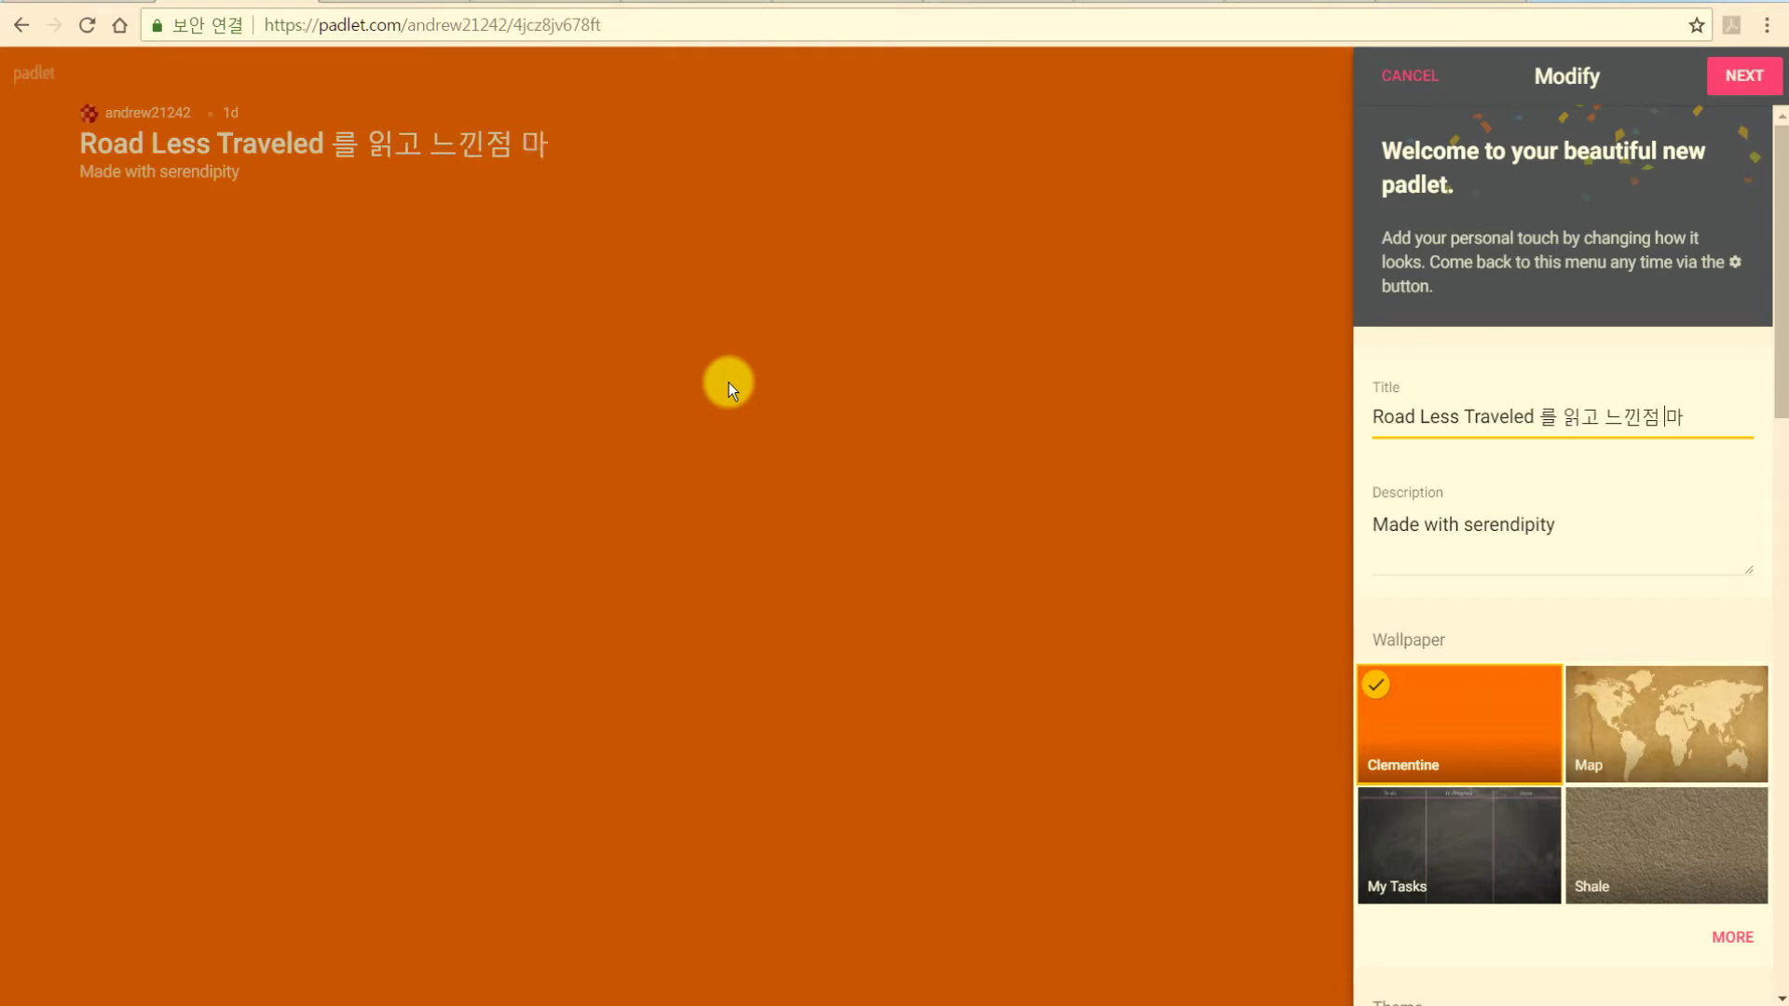
key(BackSpace)
text(공유하기)
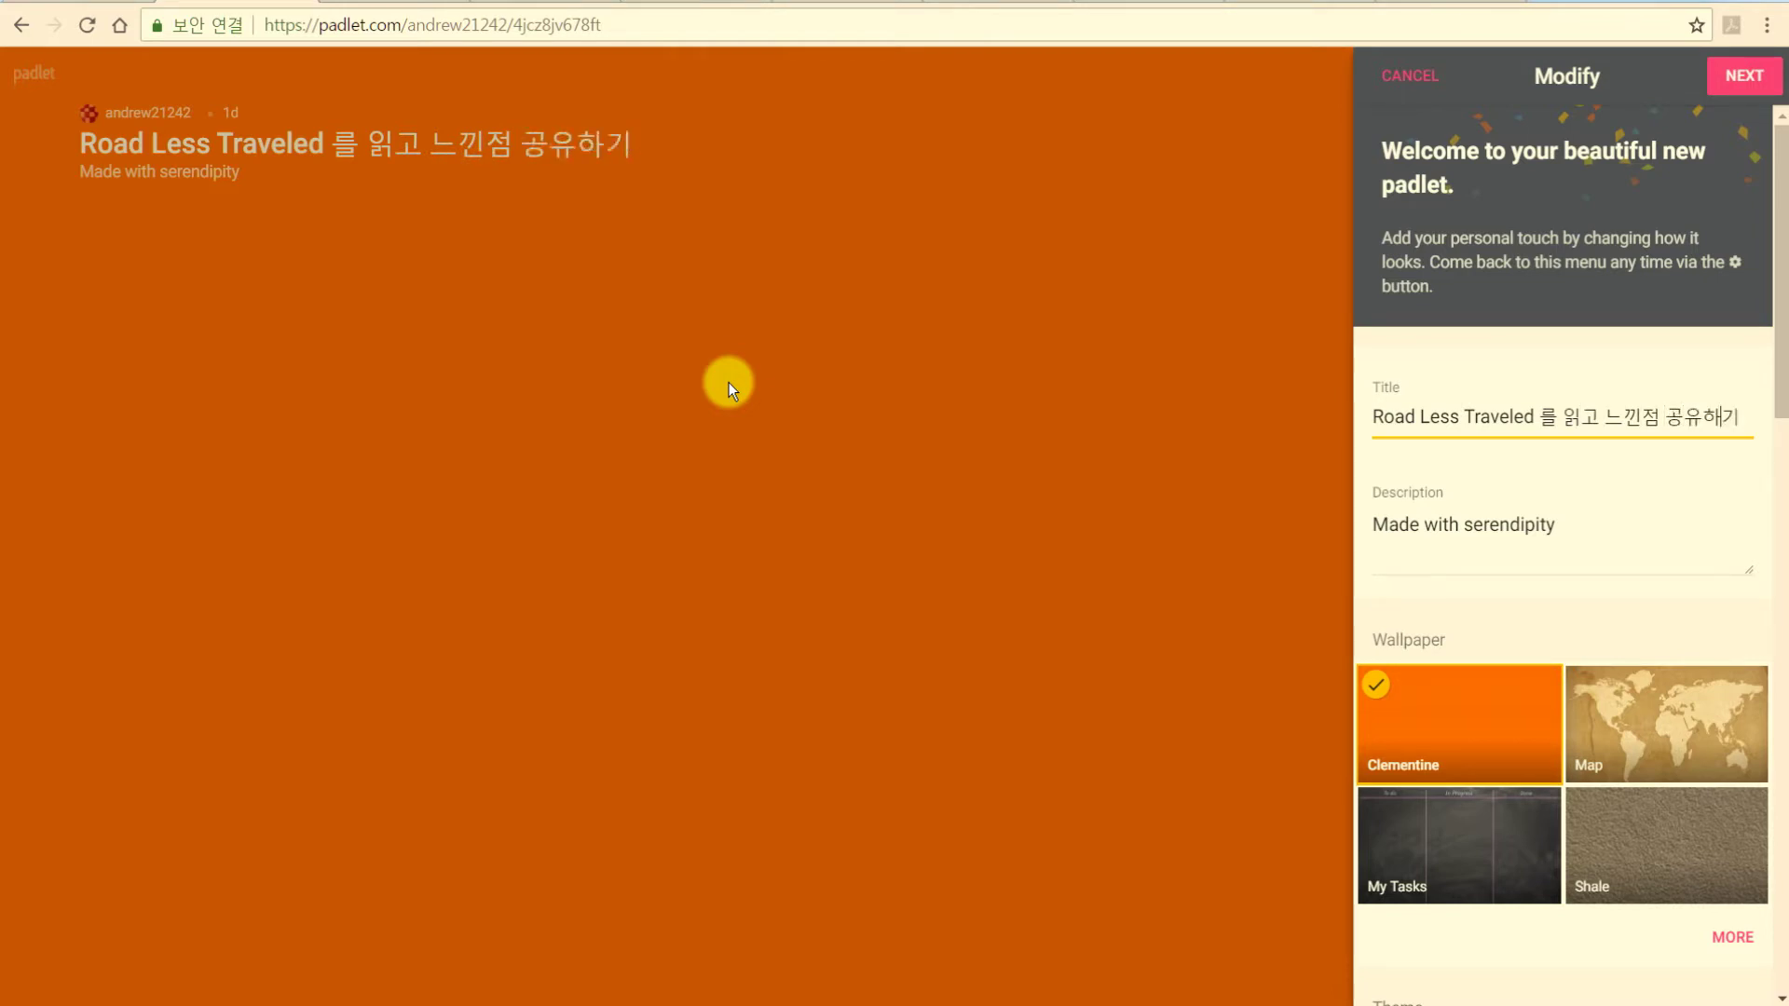
Replace the description with '느끼점을, 글, 그림, 동영상으로 표현하세요~' and a second line '댓글도 마구마'.
triple_click(1583, 530)
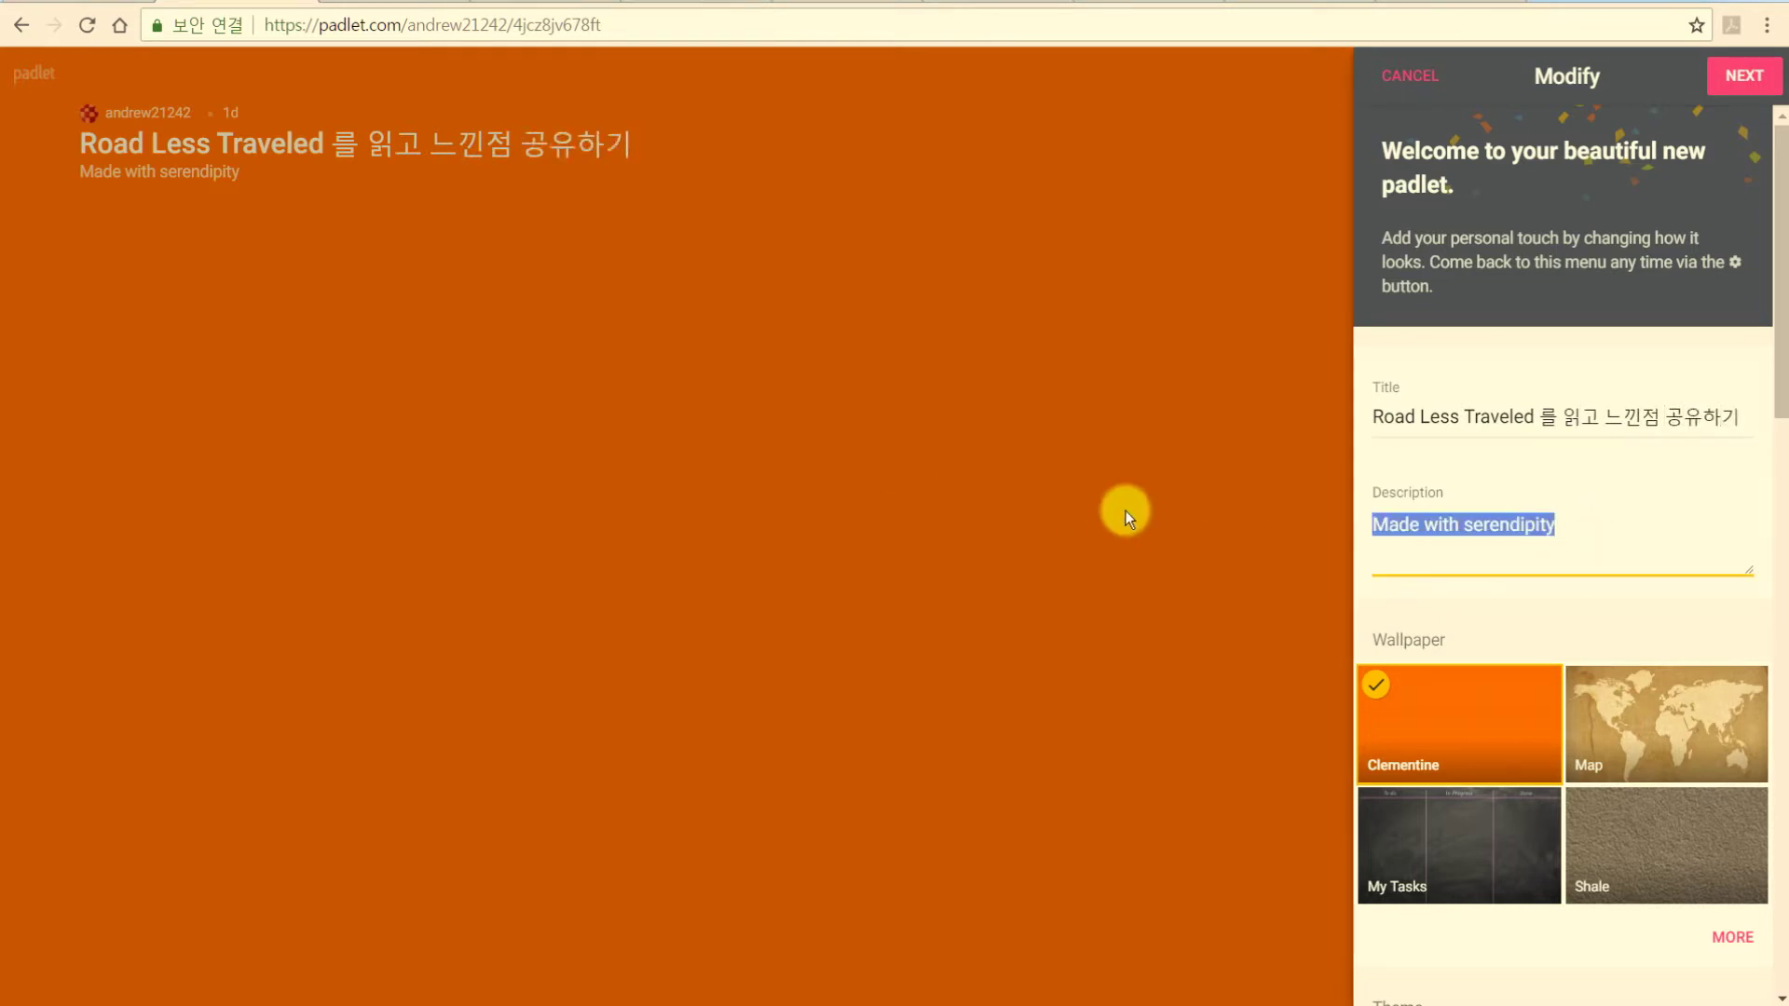
text(느끼)
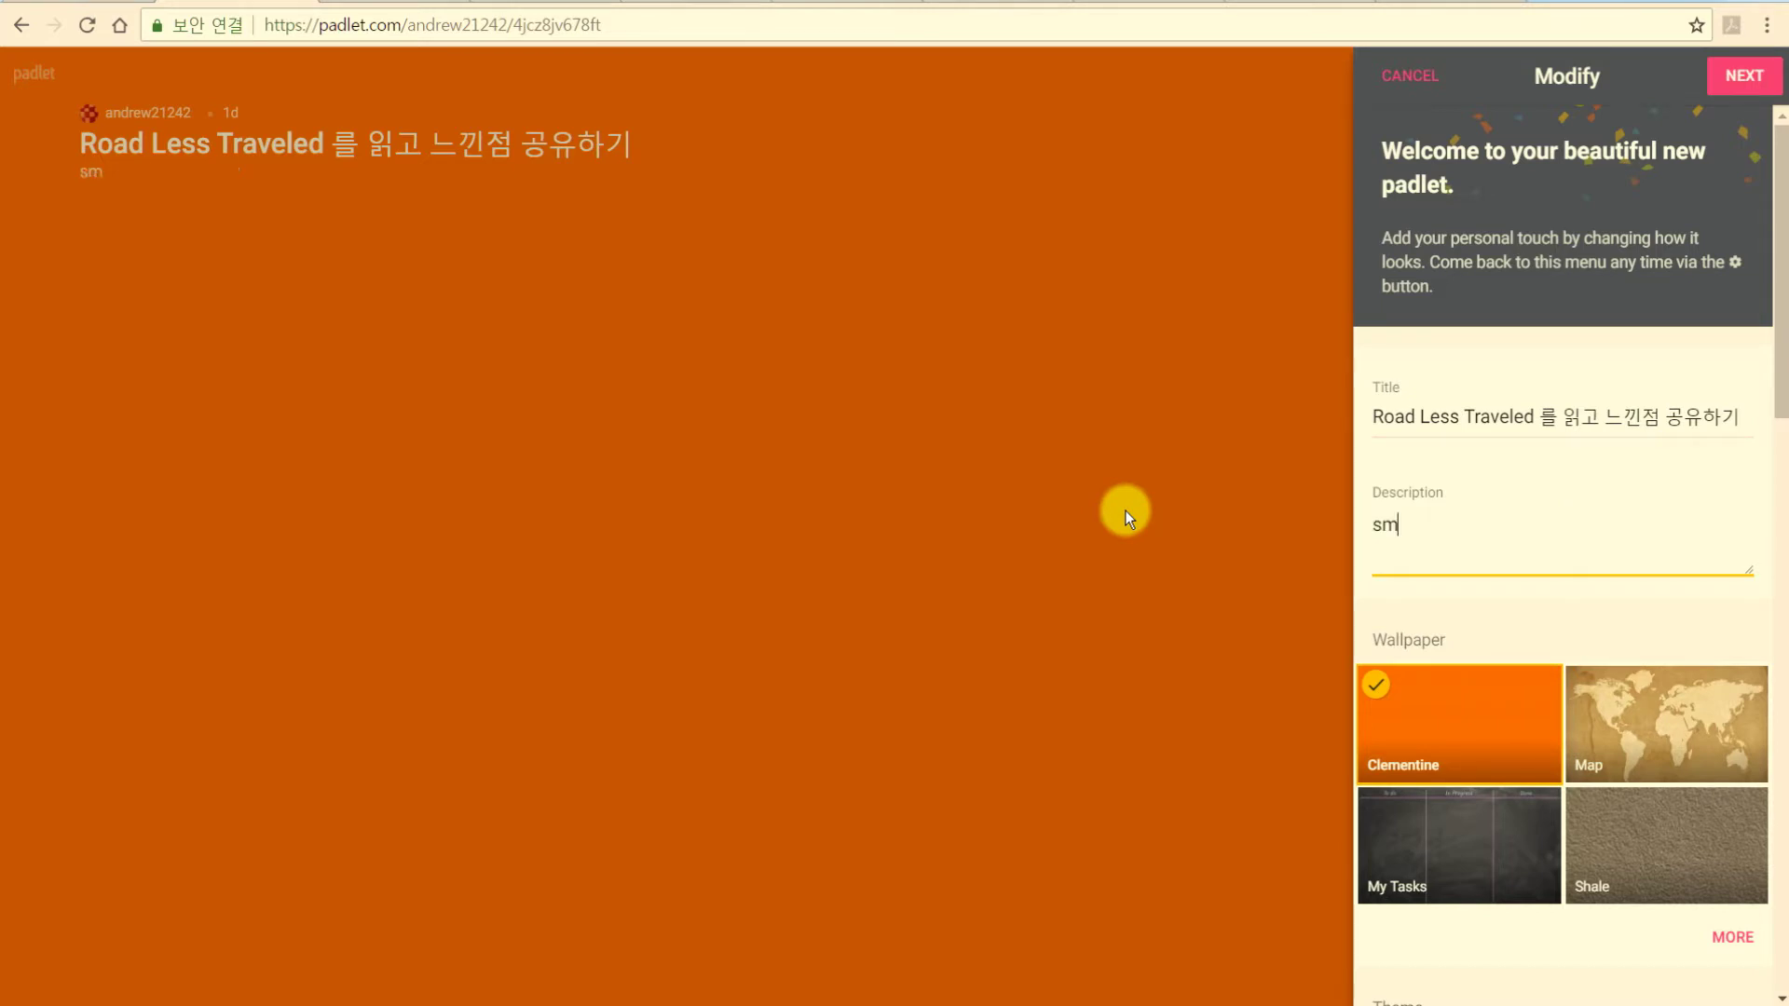
text(점을,)
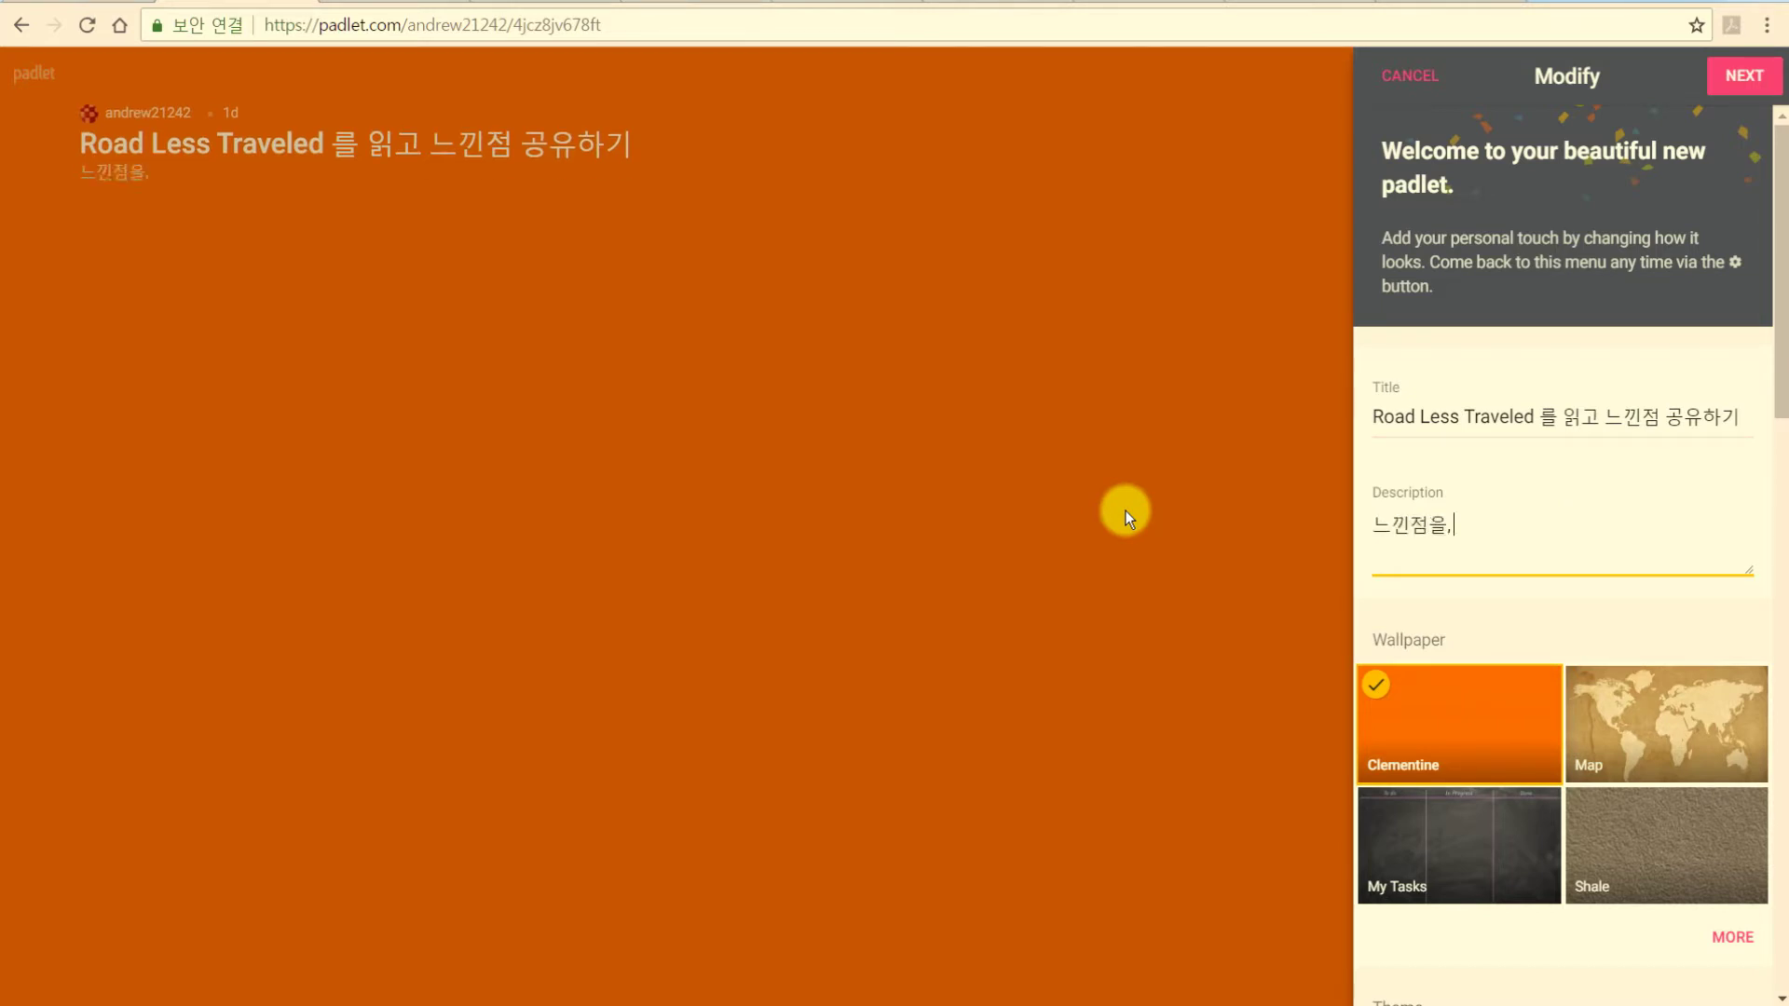
text( 글, 그림, 동영상으로 표현하세요~)
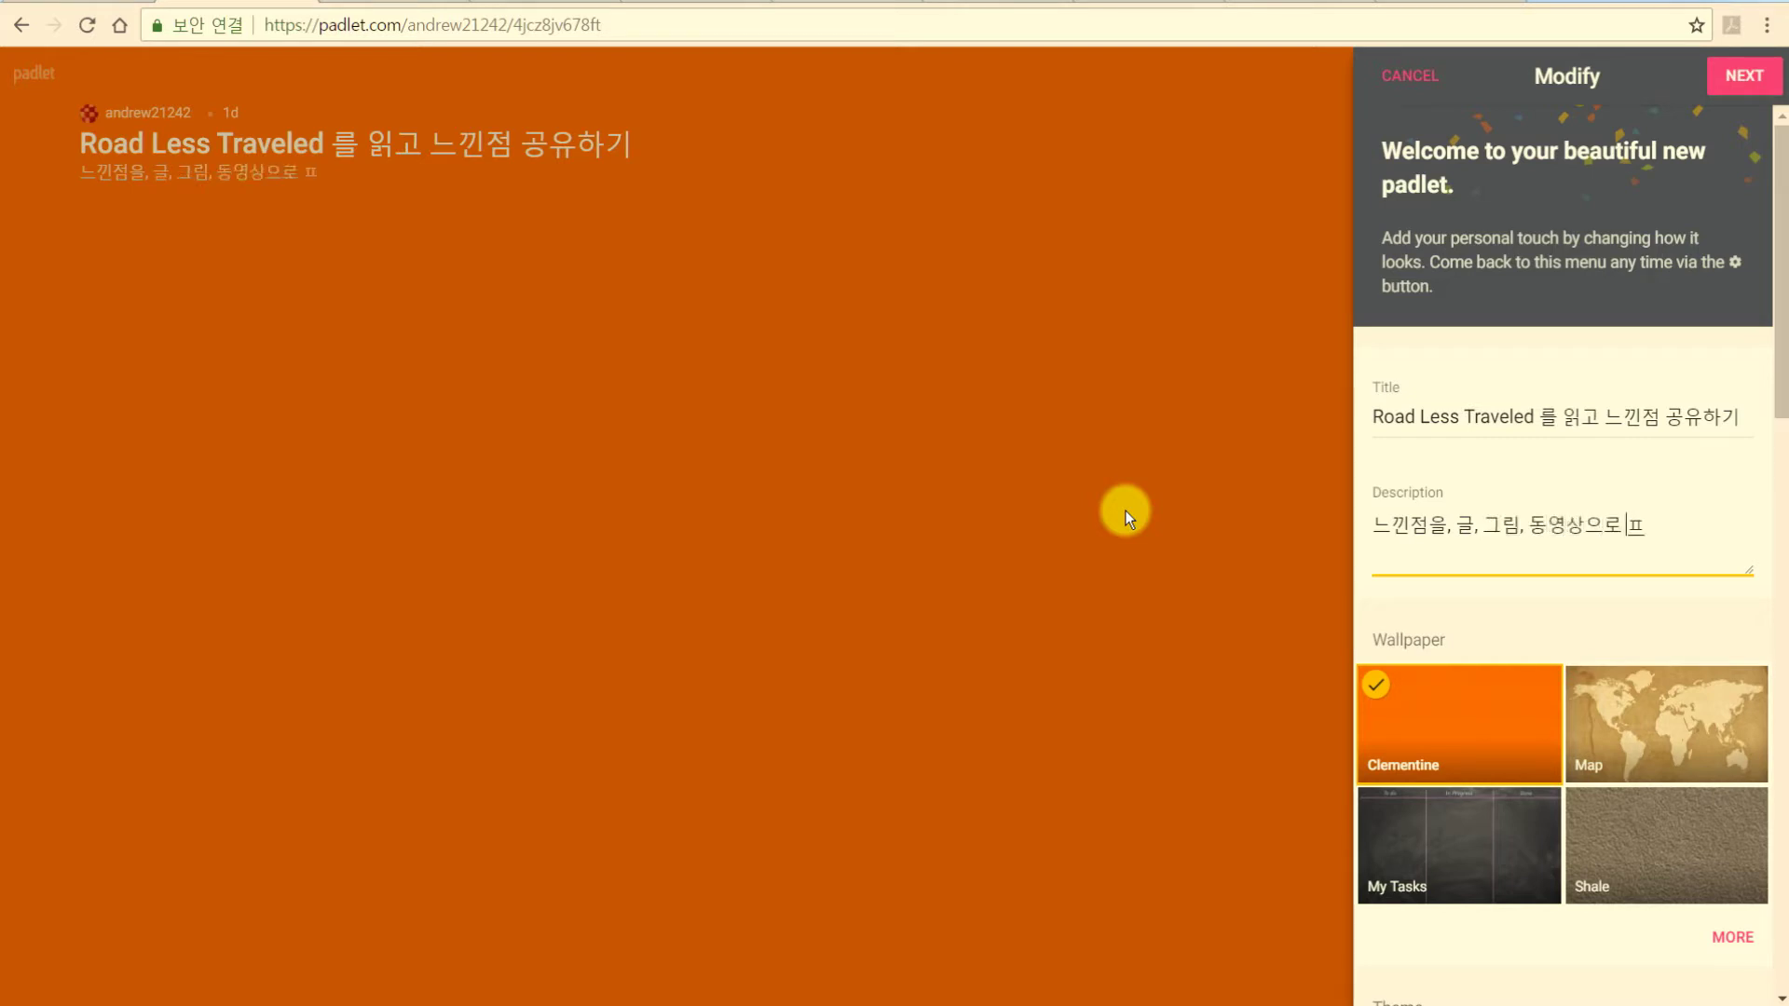
key(Return)
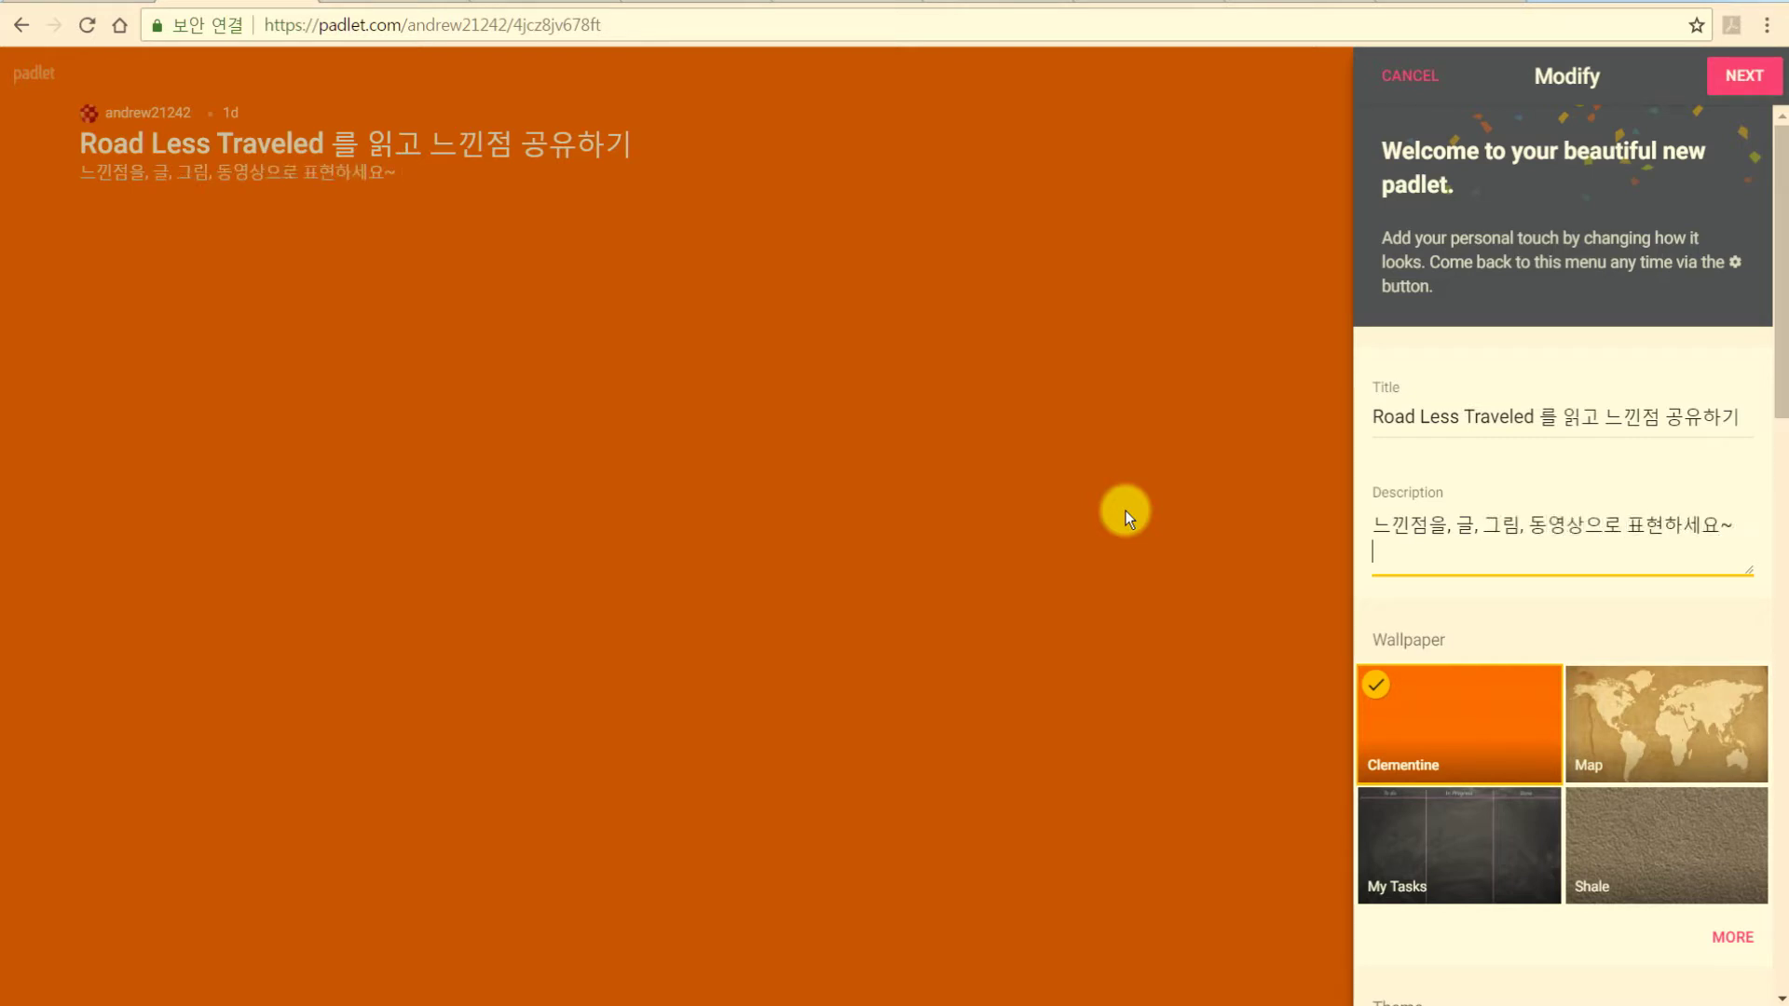
text(댓글도 마)
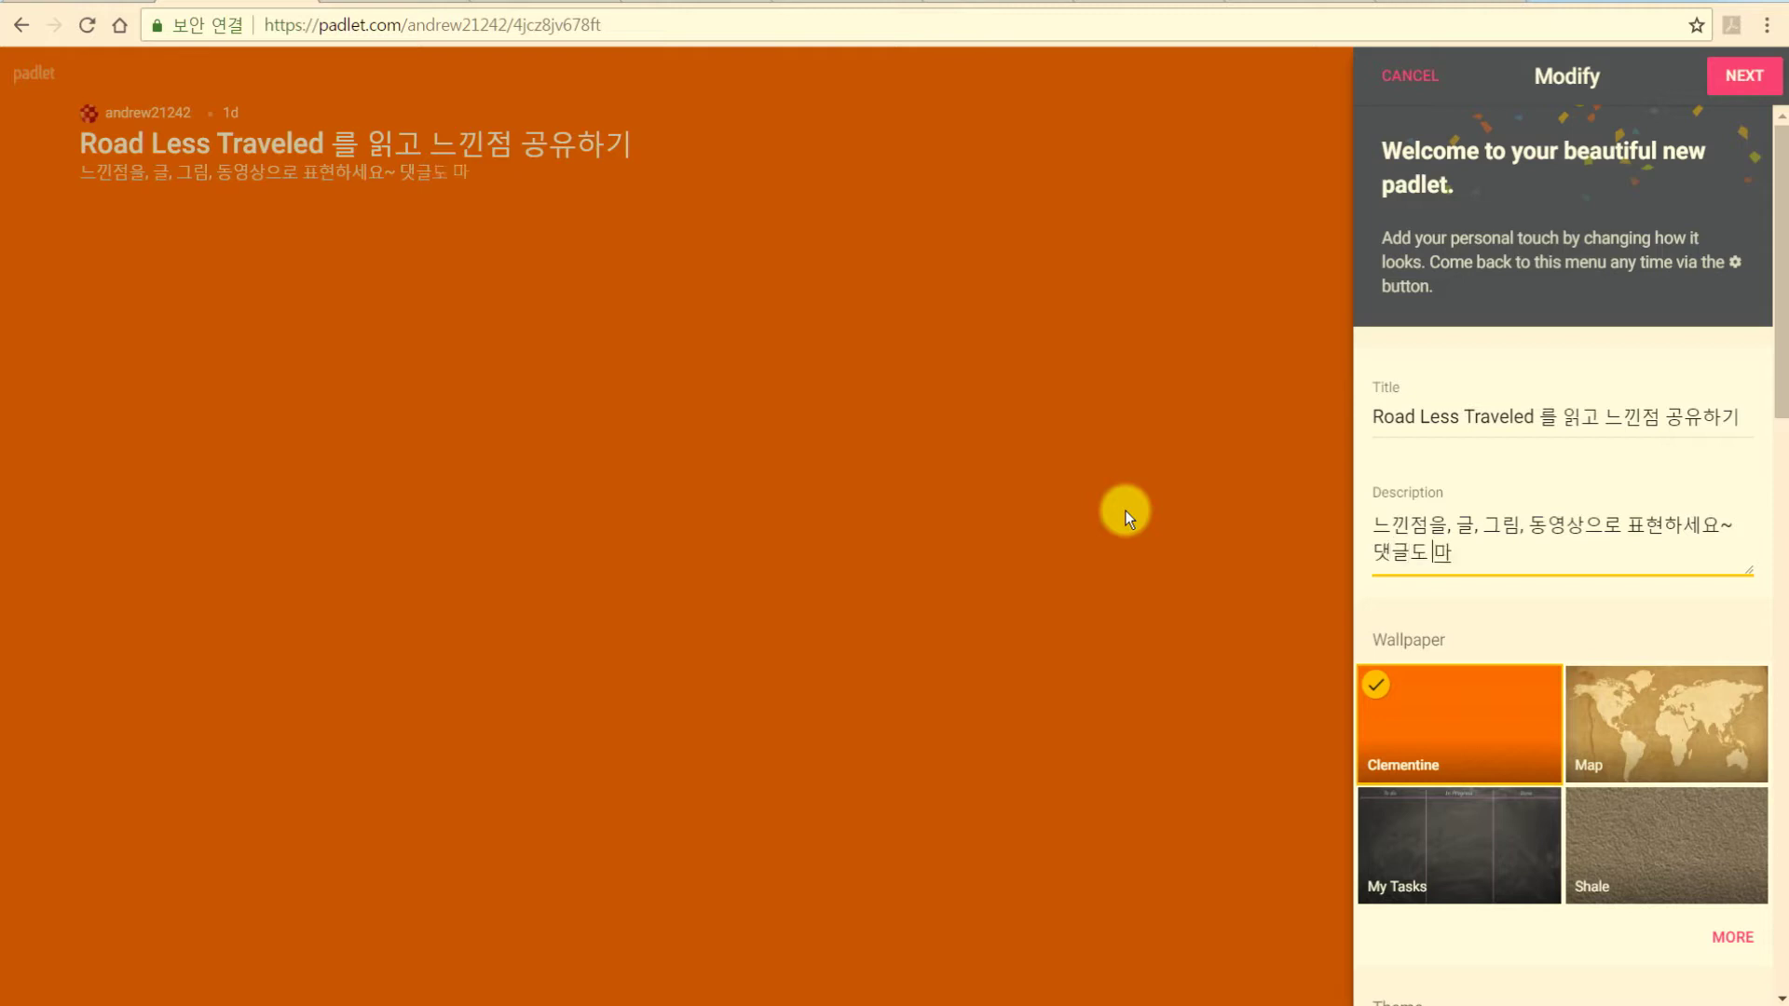
text(구마구 달아주세요)
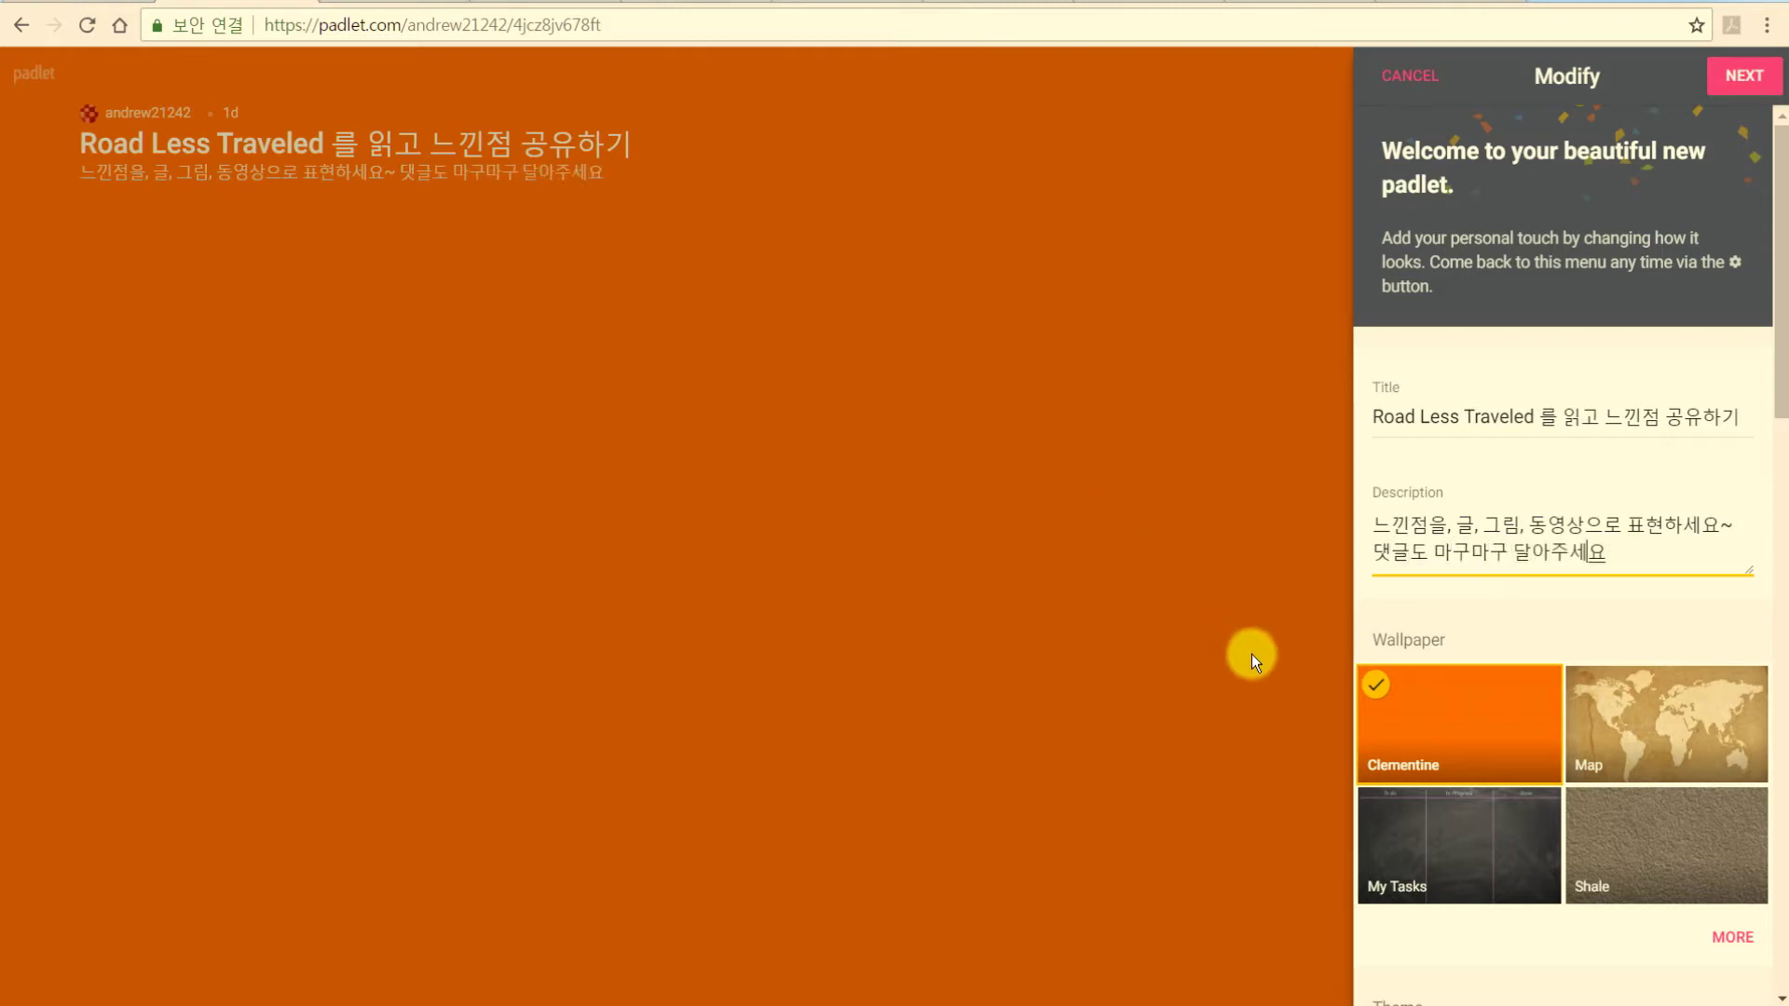
Set the background to the My Tasks wallpaper after trying Map.
click(1710, 734)
click(1438, 845)
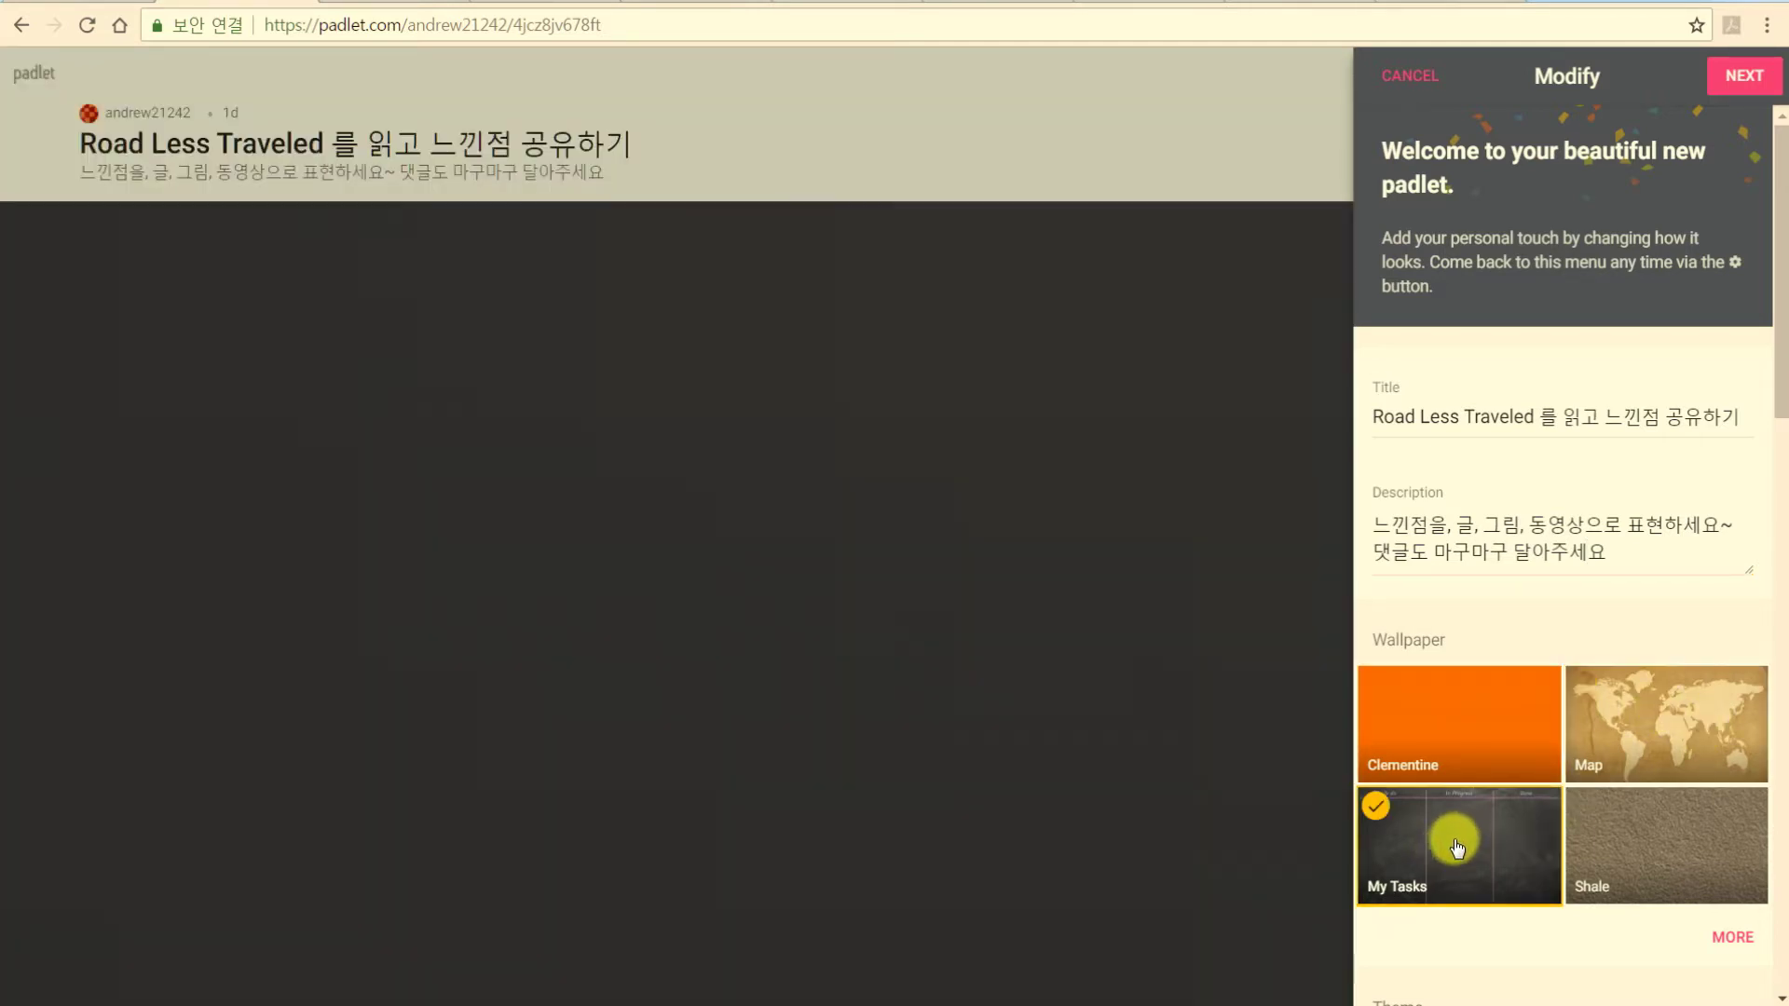
scroll(1453, 820, down, 3)
Try Shale and several gallery wallpapers, settling on Windmill as the background.
click(1574, 652)
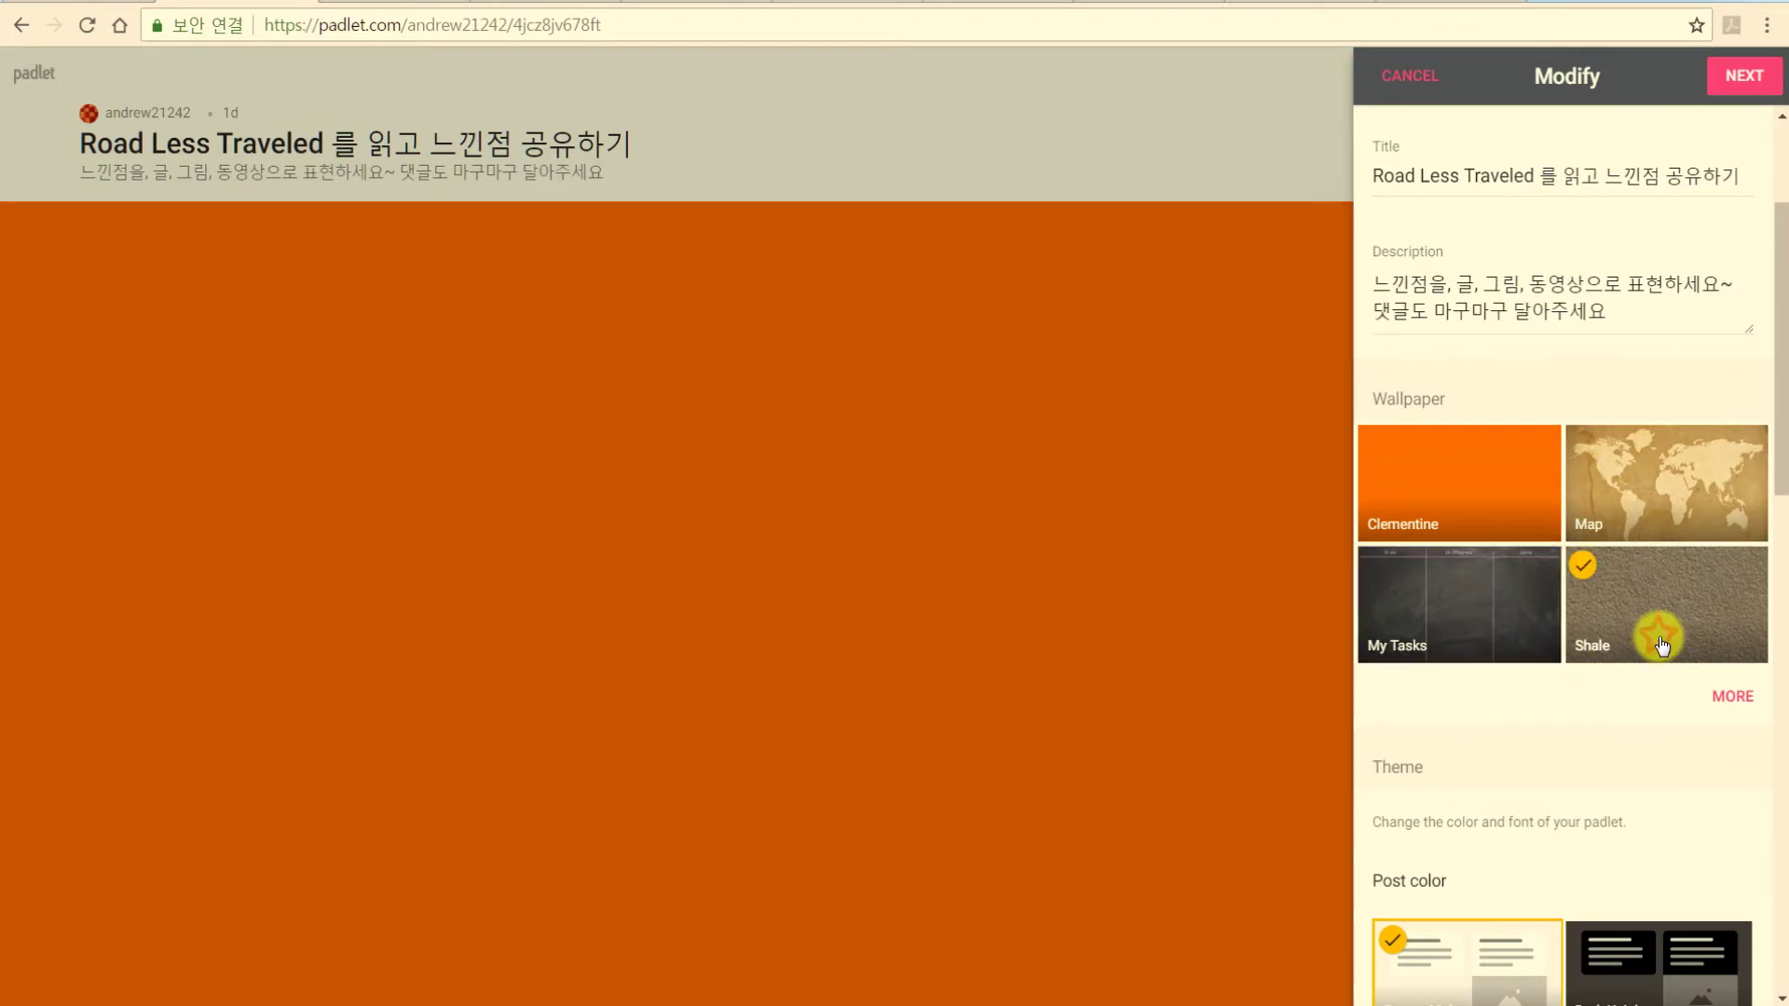
click(1732, 696)
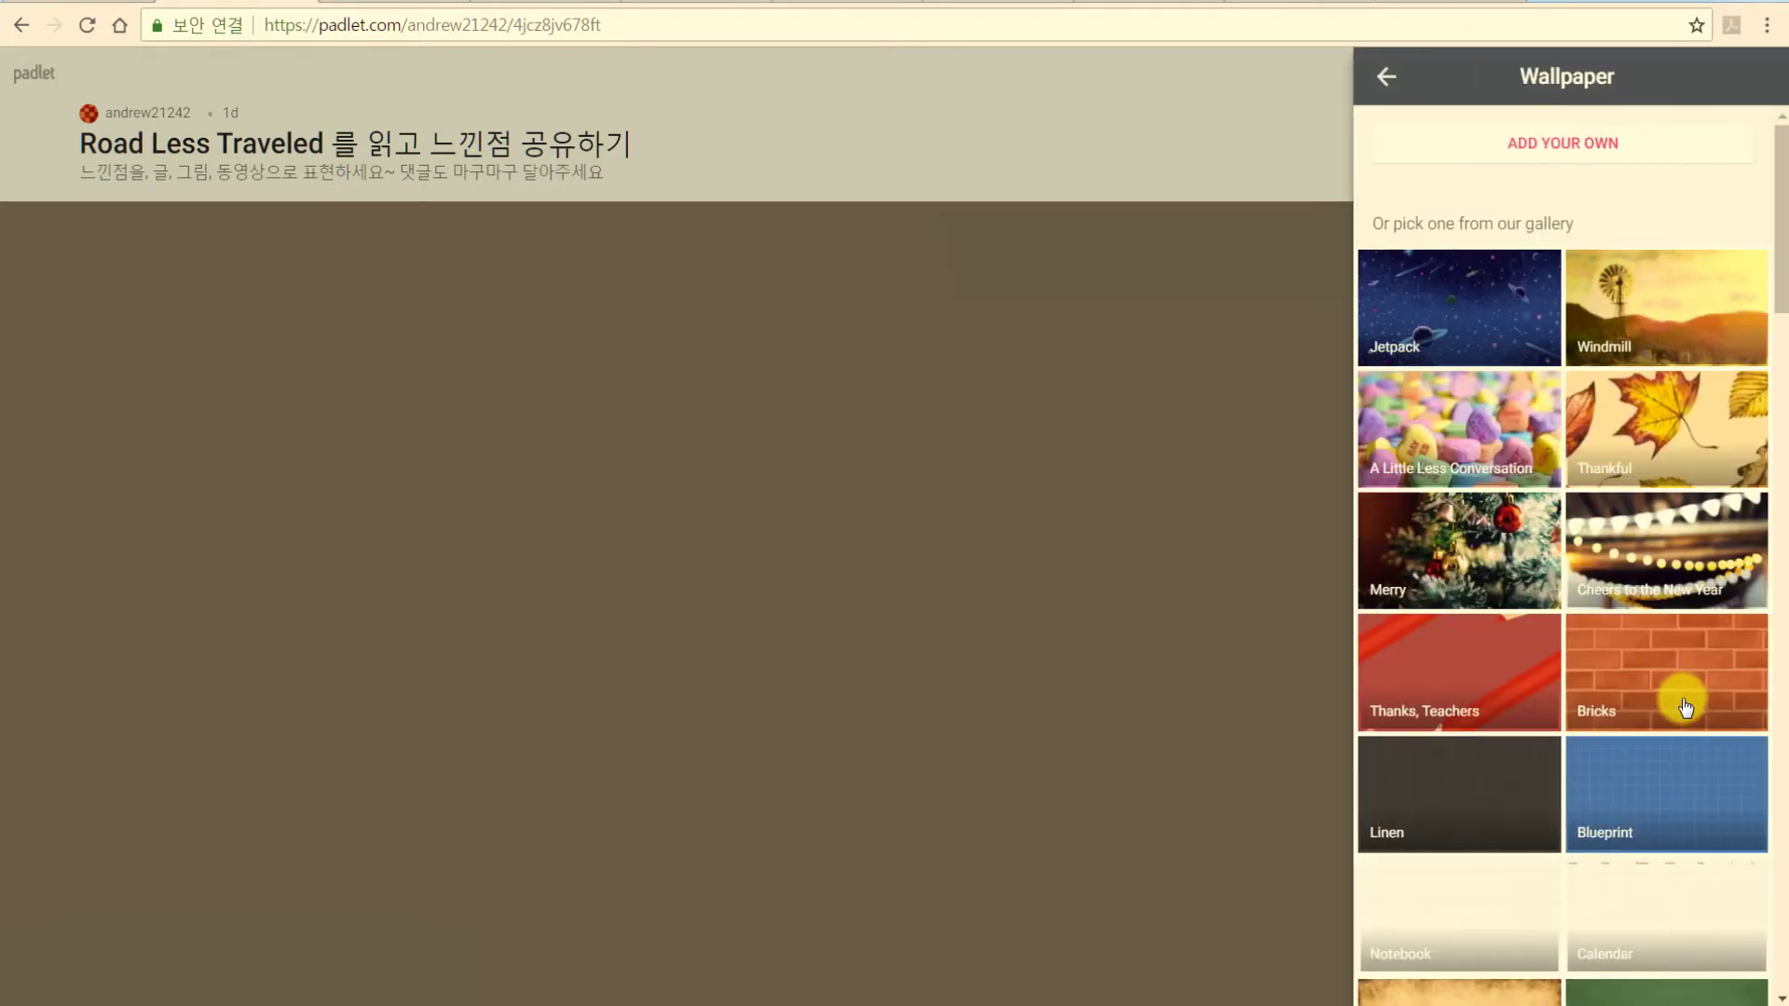
click(1680, 582)
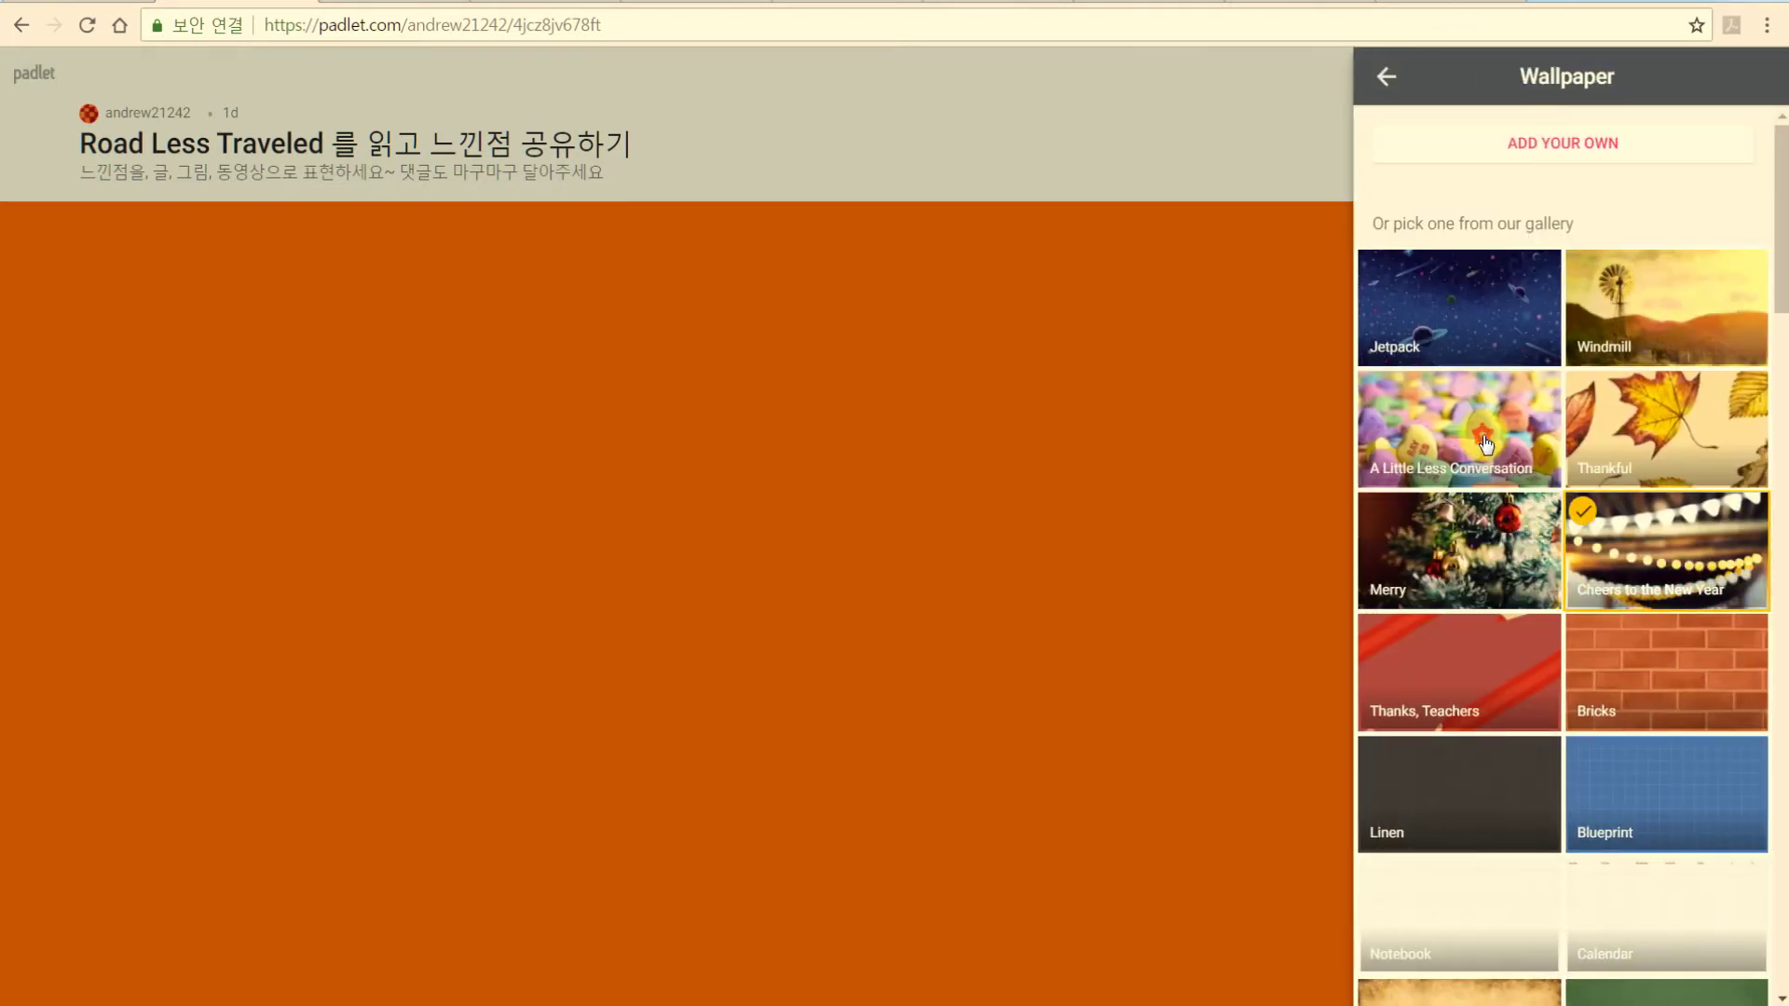
click(1486, 445)
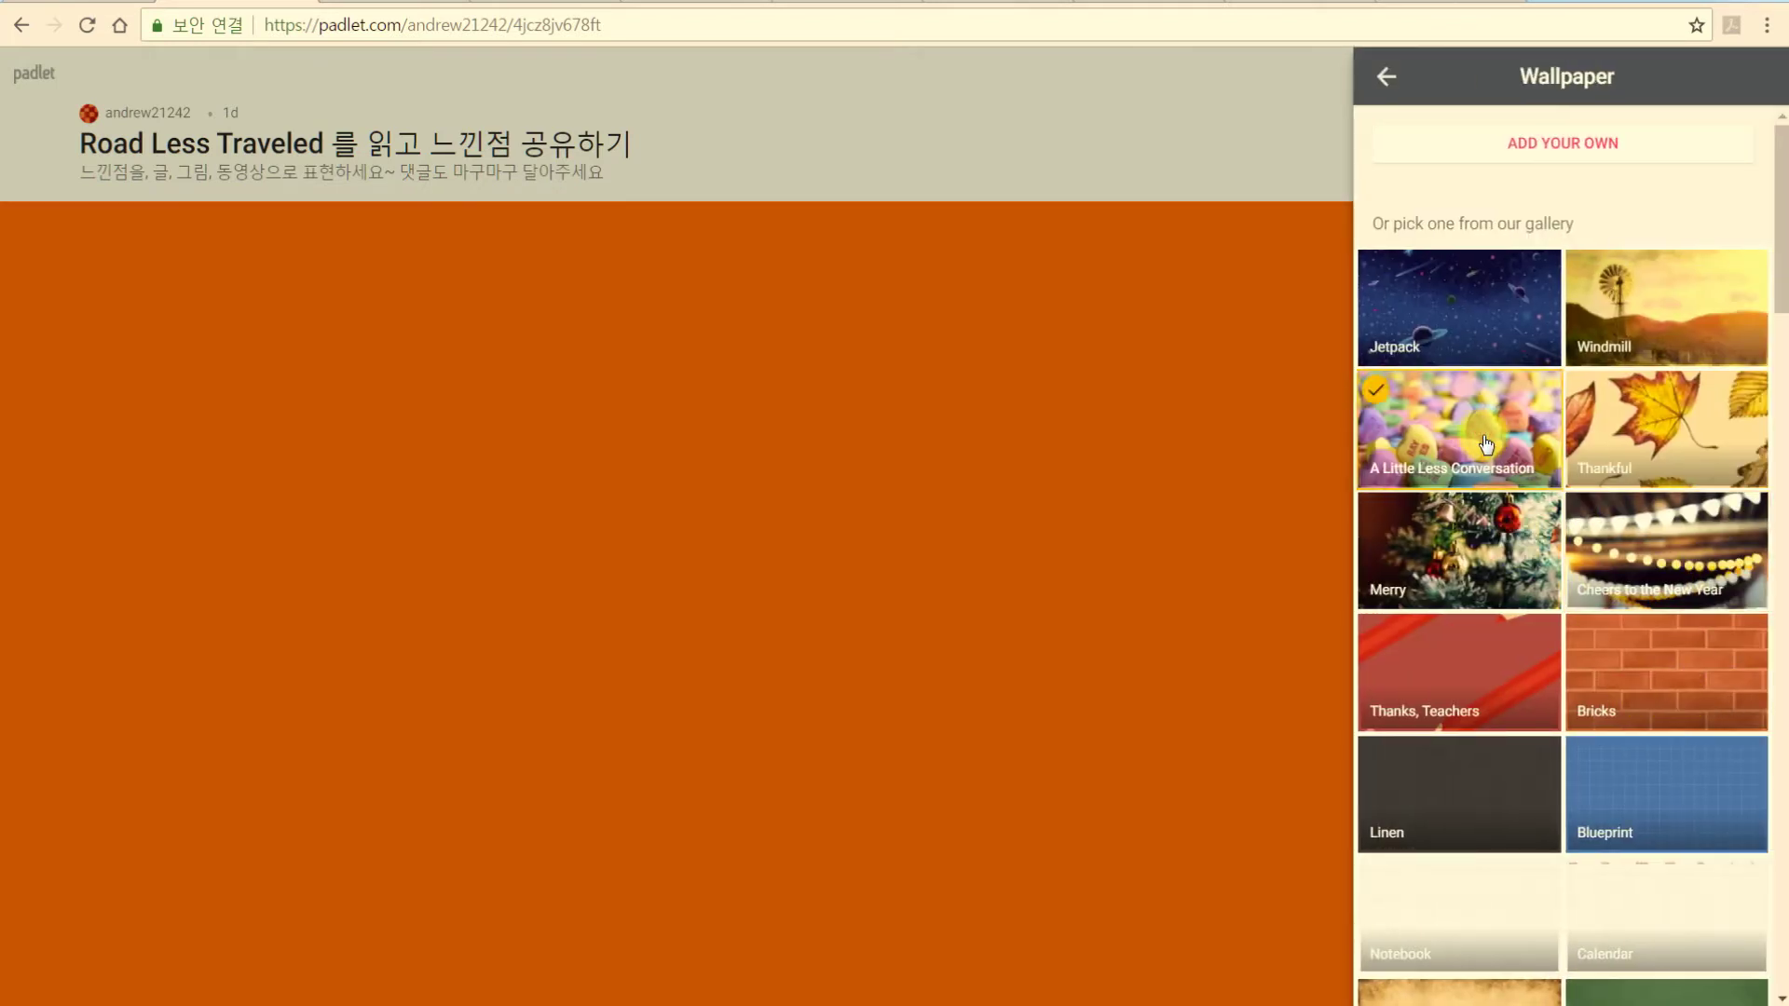
click(1647, 308)
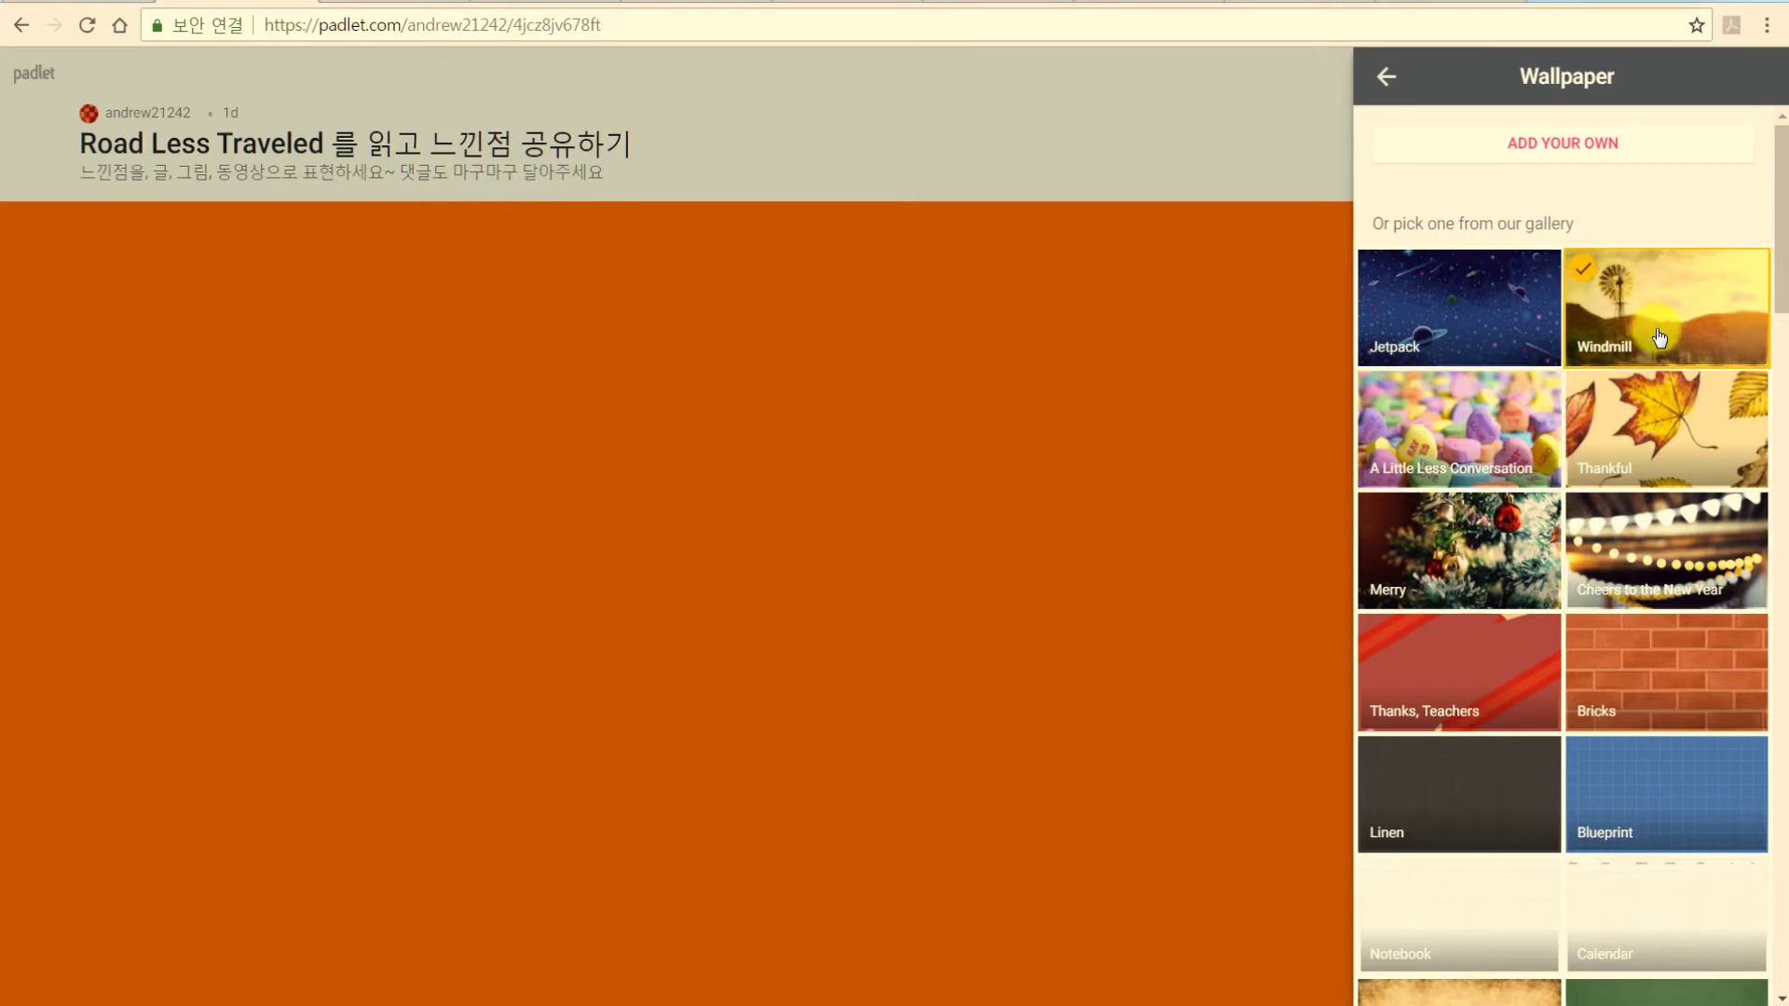
scroll(1630, 517, down, 15)
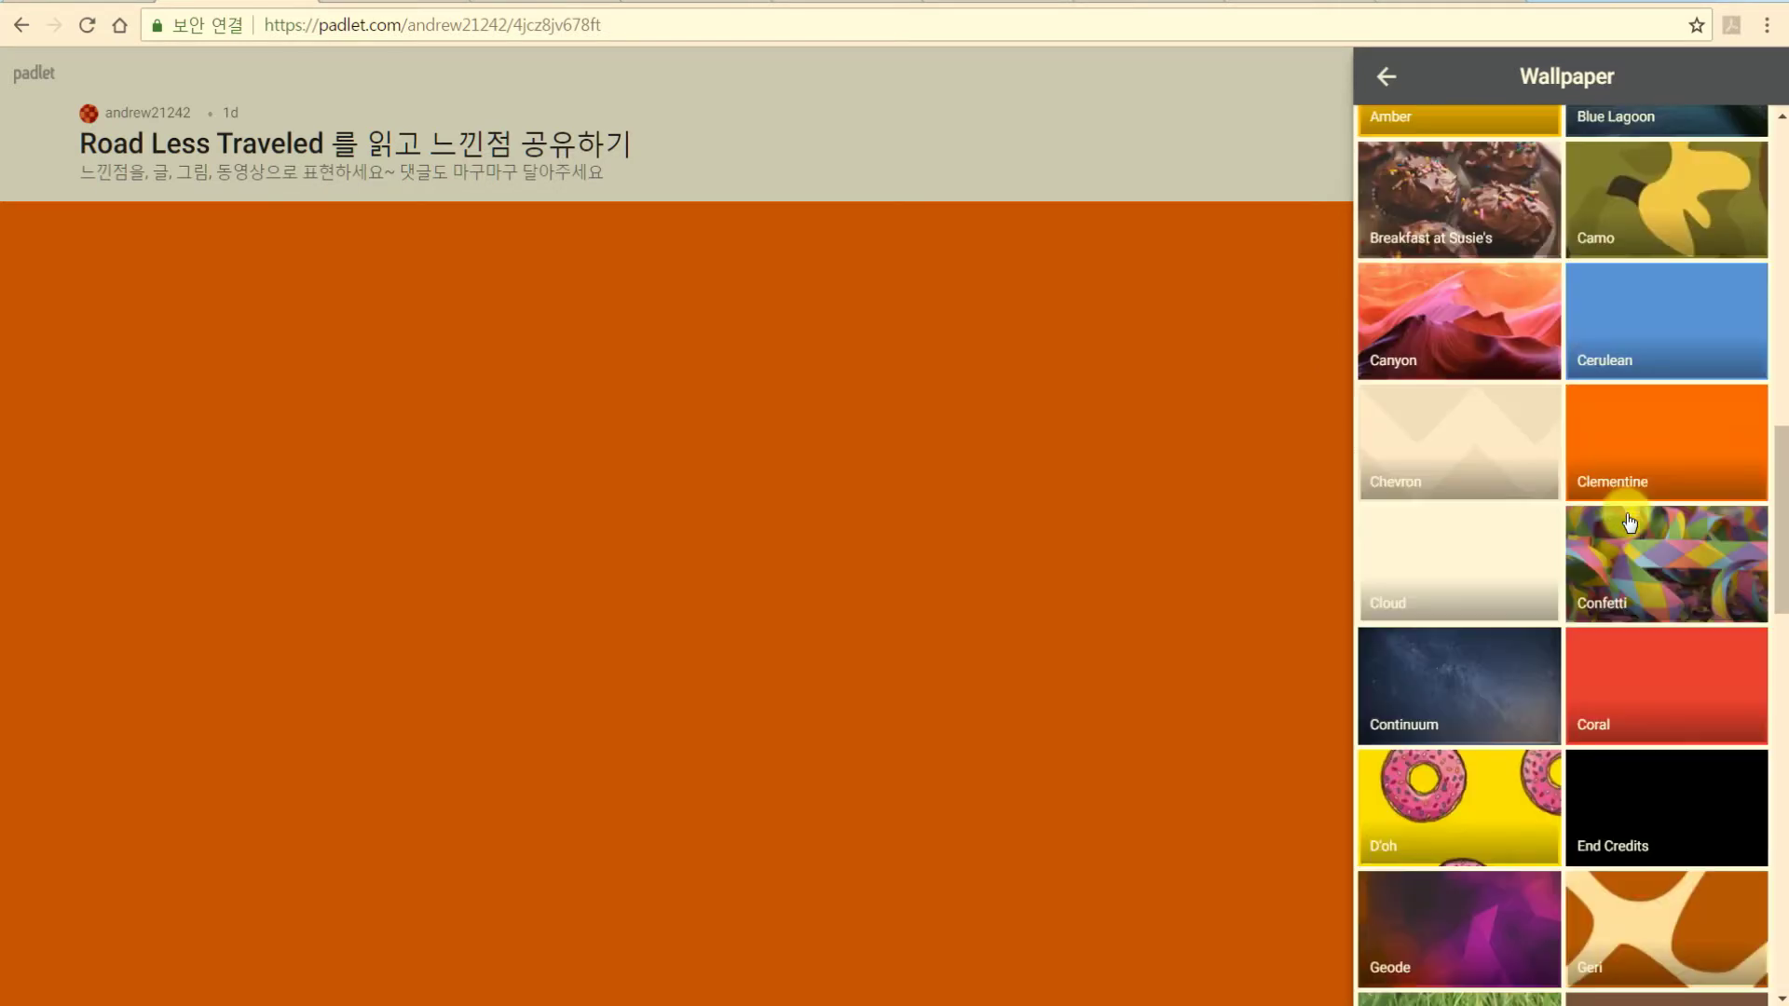
scroll(1630, 522, down, 20)
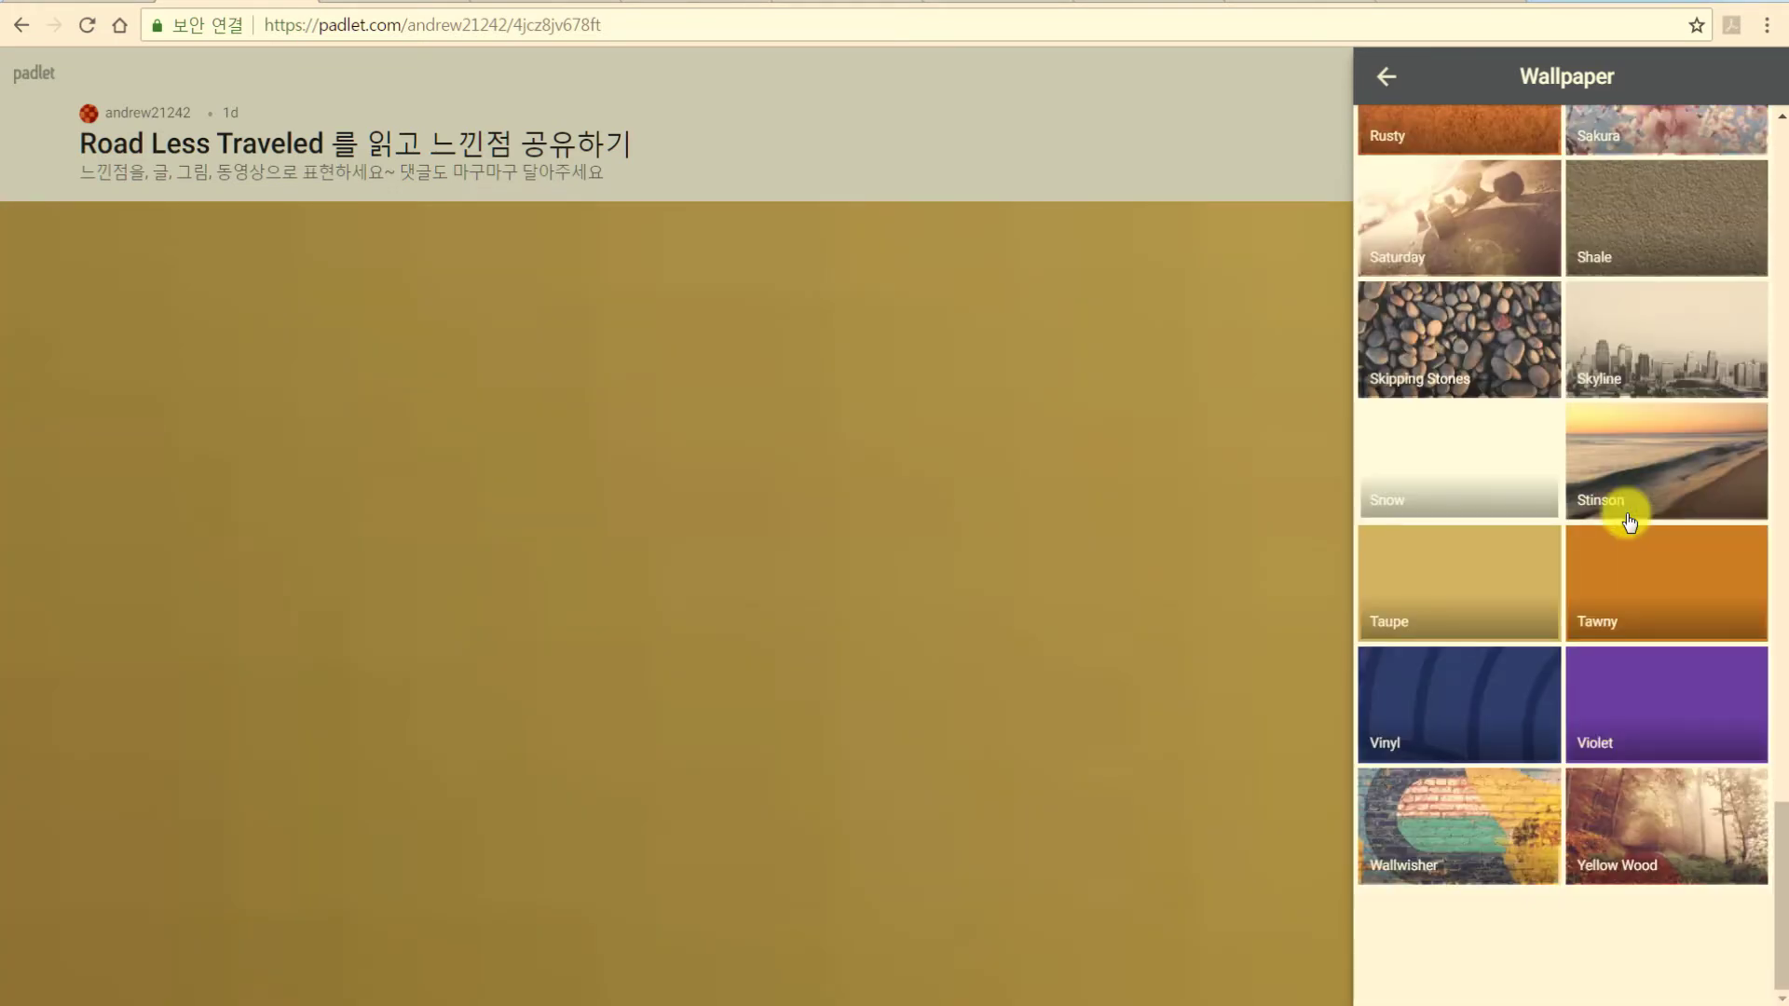
scroll(1629, 522, up, 20)
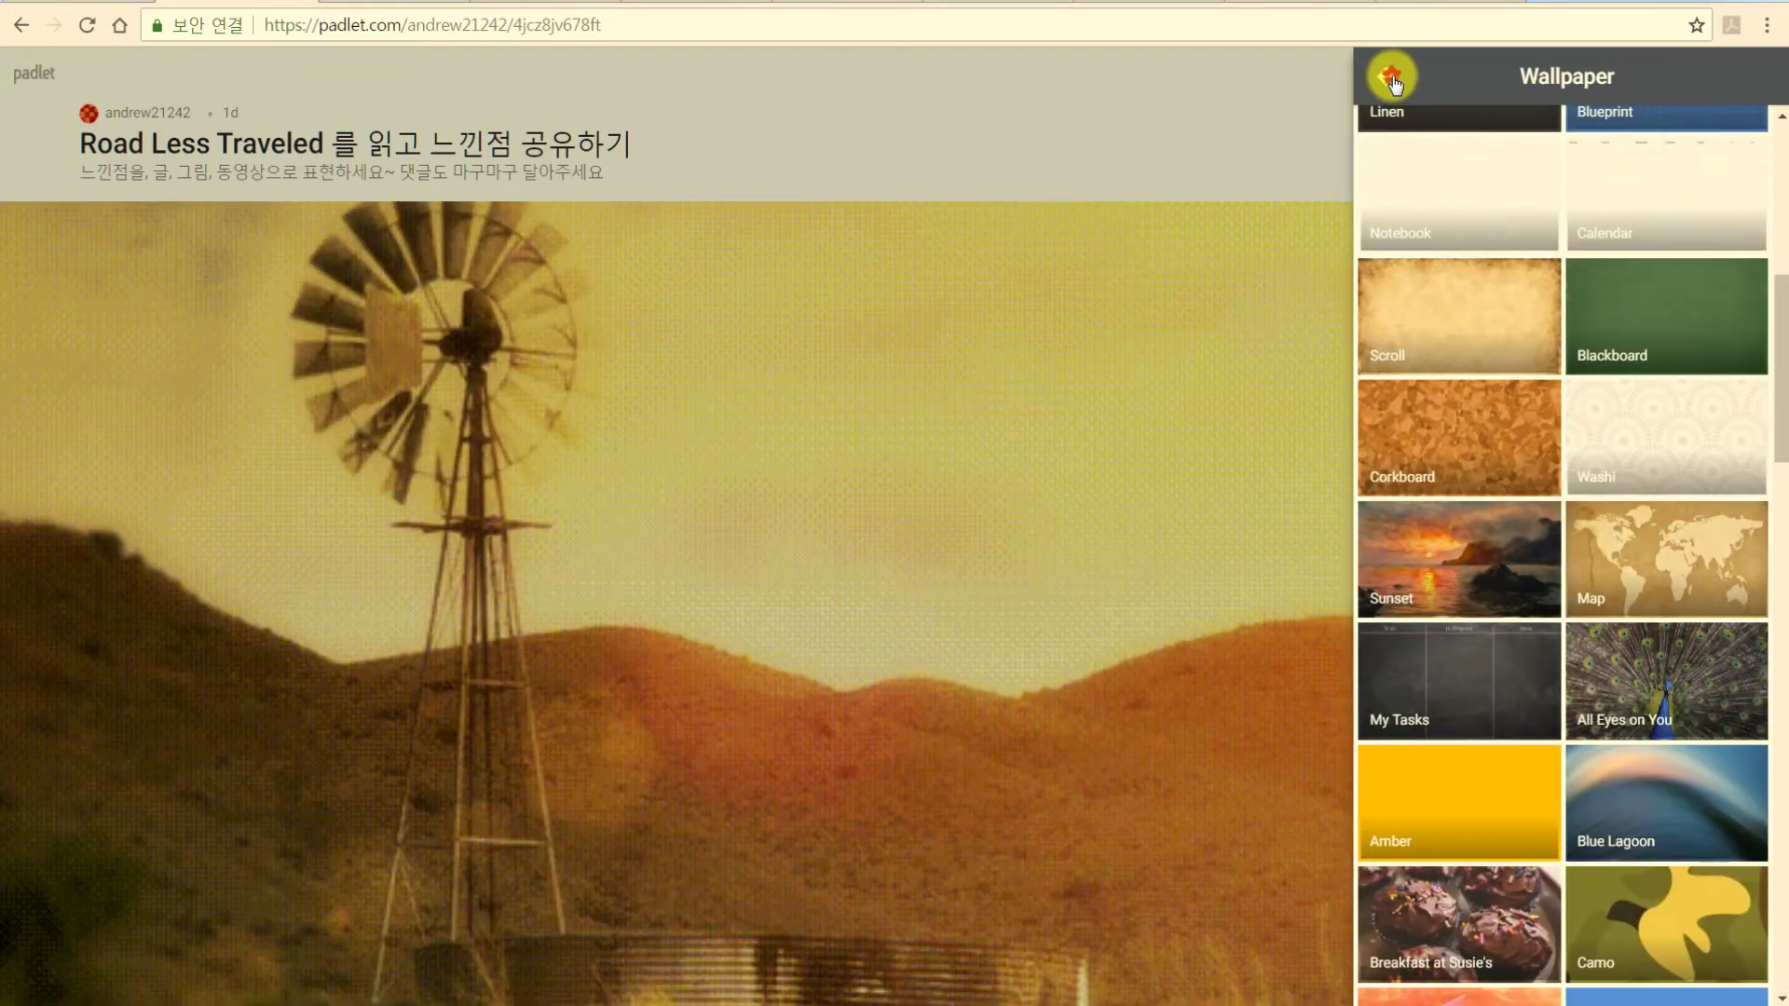
click(1391, 79)
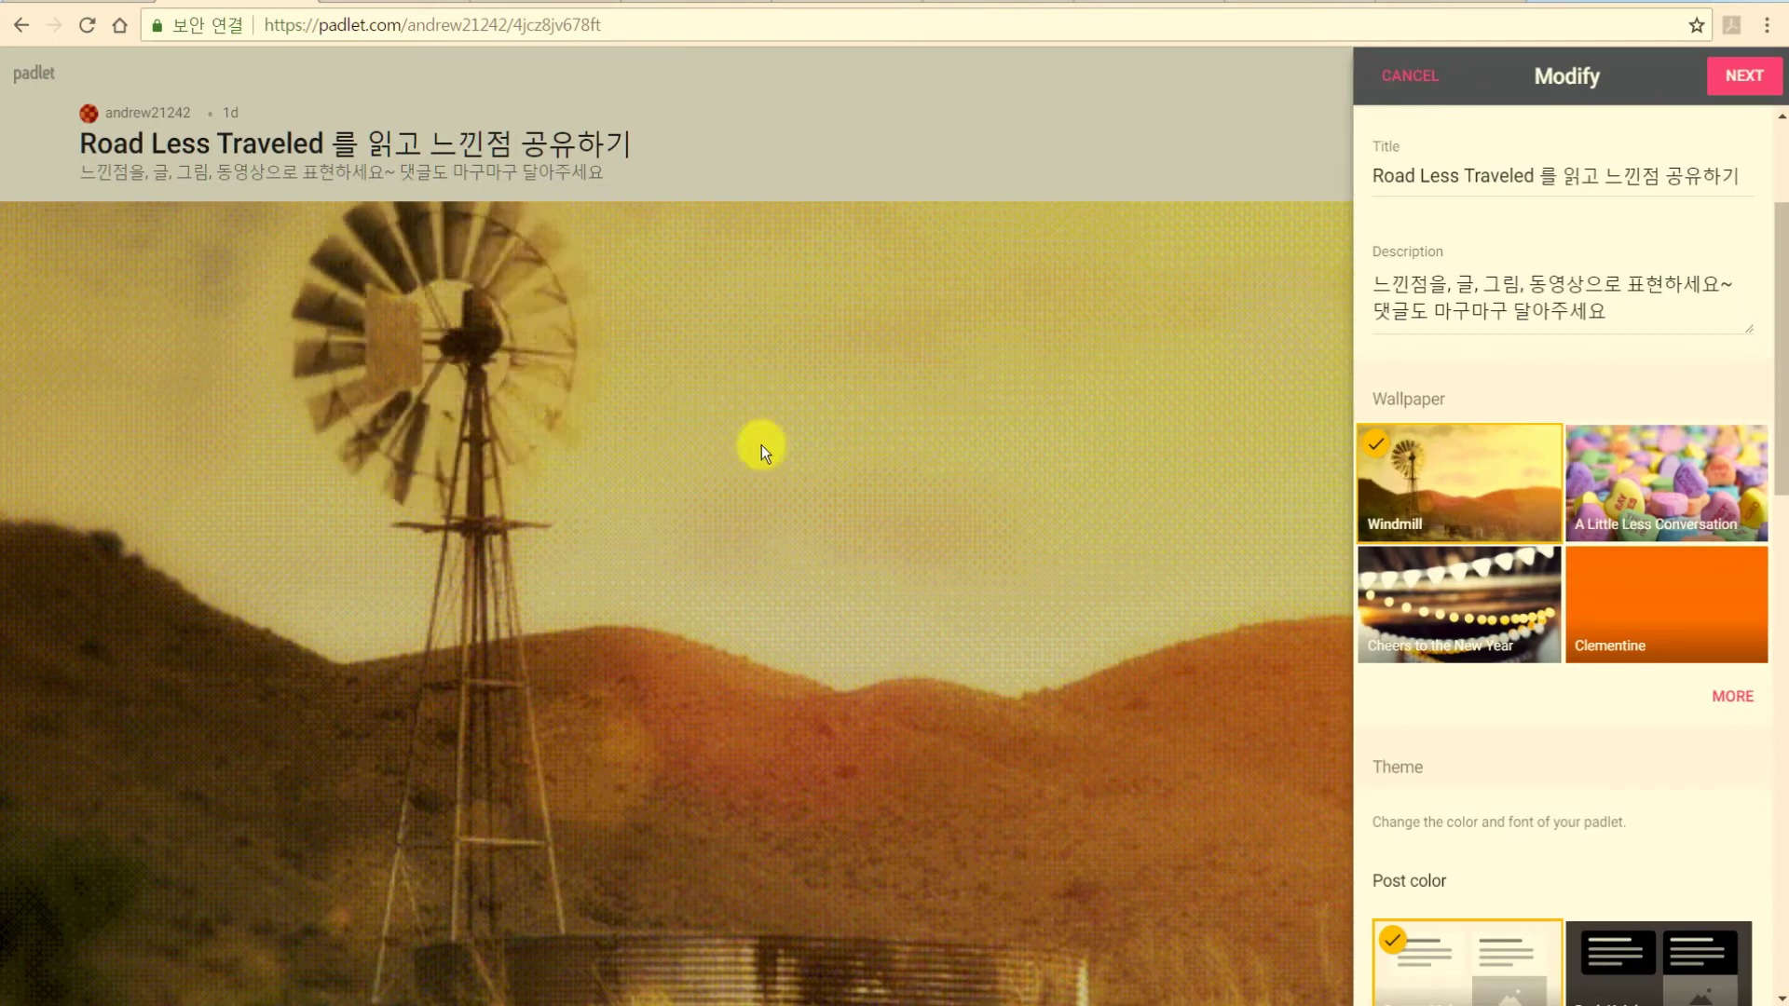
Keep Doctor Light post colours and the Alps font after previewing Dark Knight and other fonts.
scroll(1414, 746, down, 5)
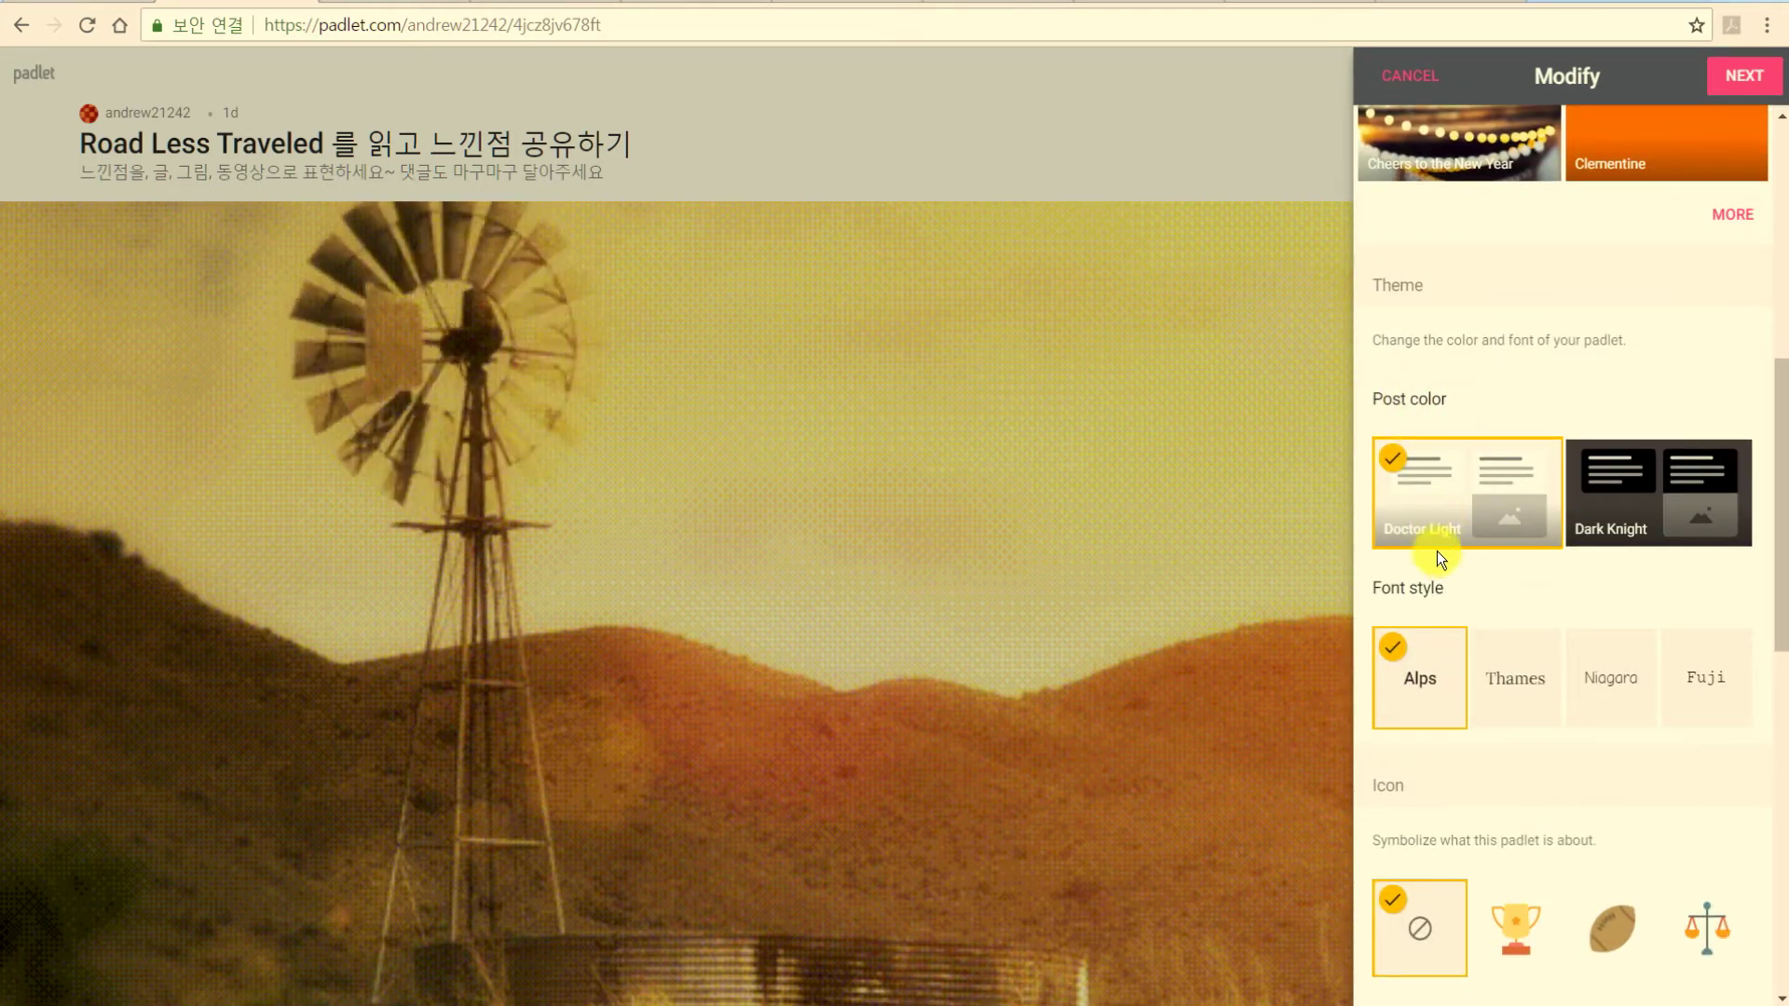
click(1648, 519)
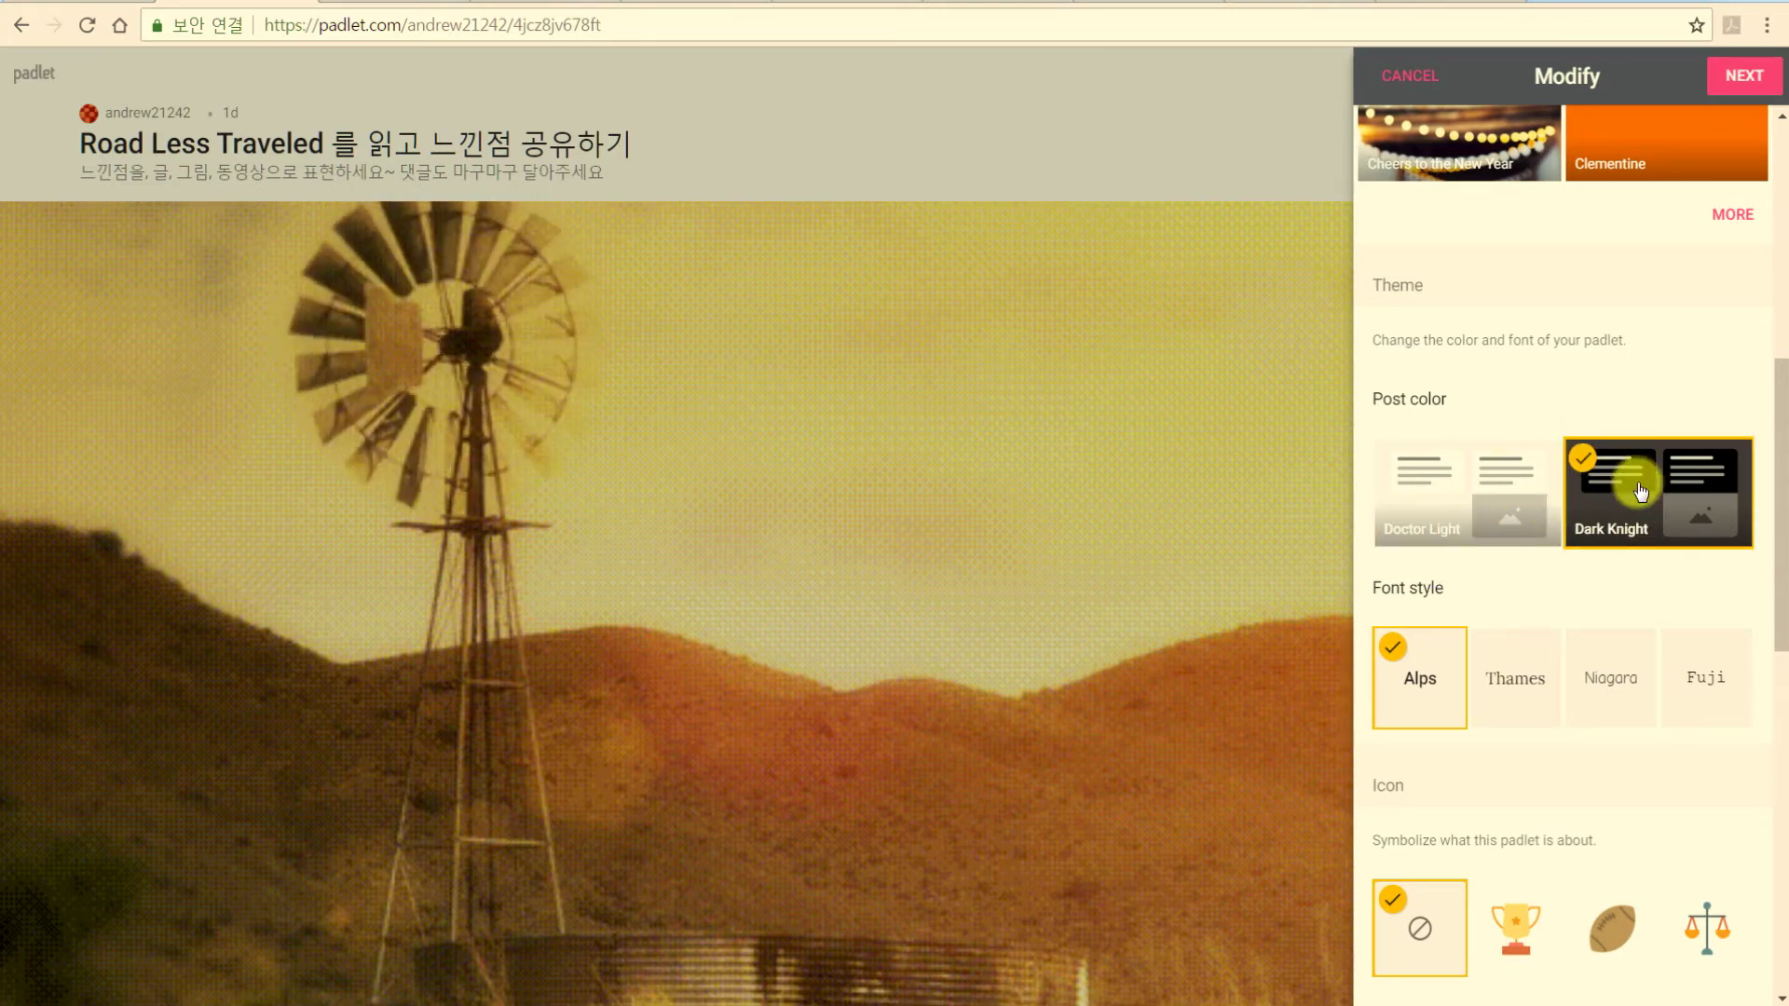
click(1465, 481)
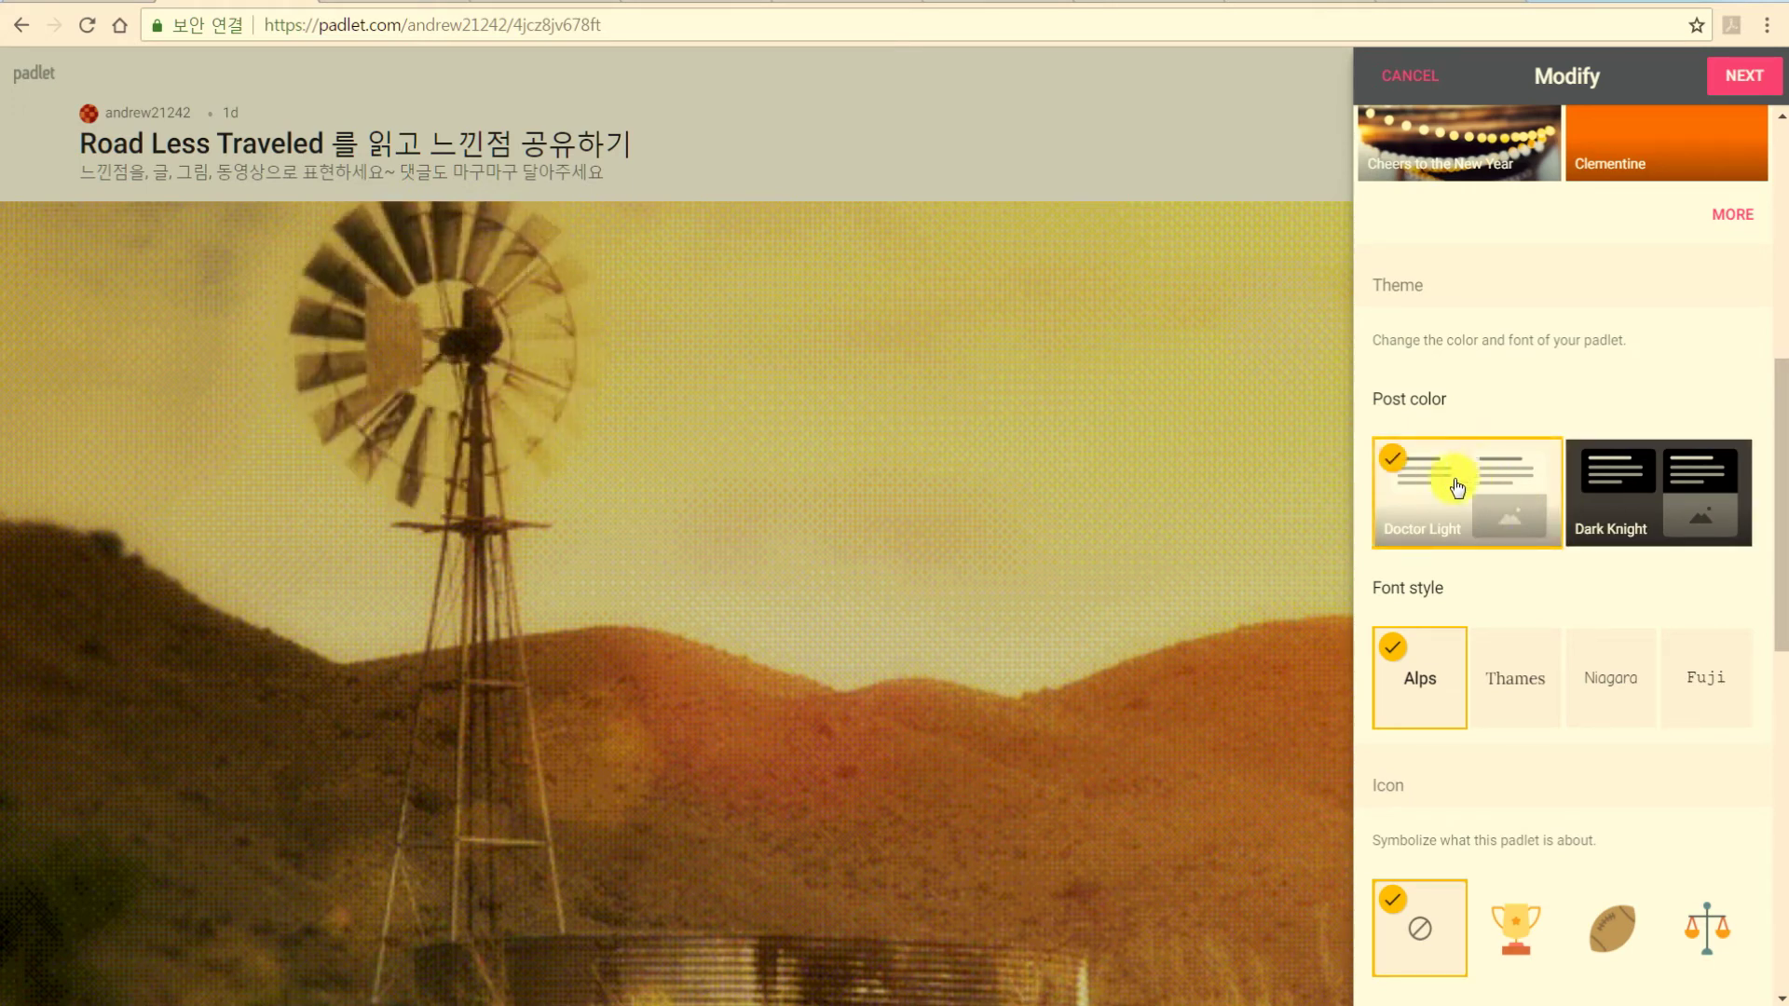
click(1514, 680)
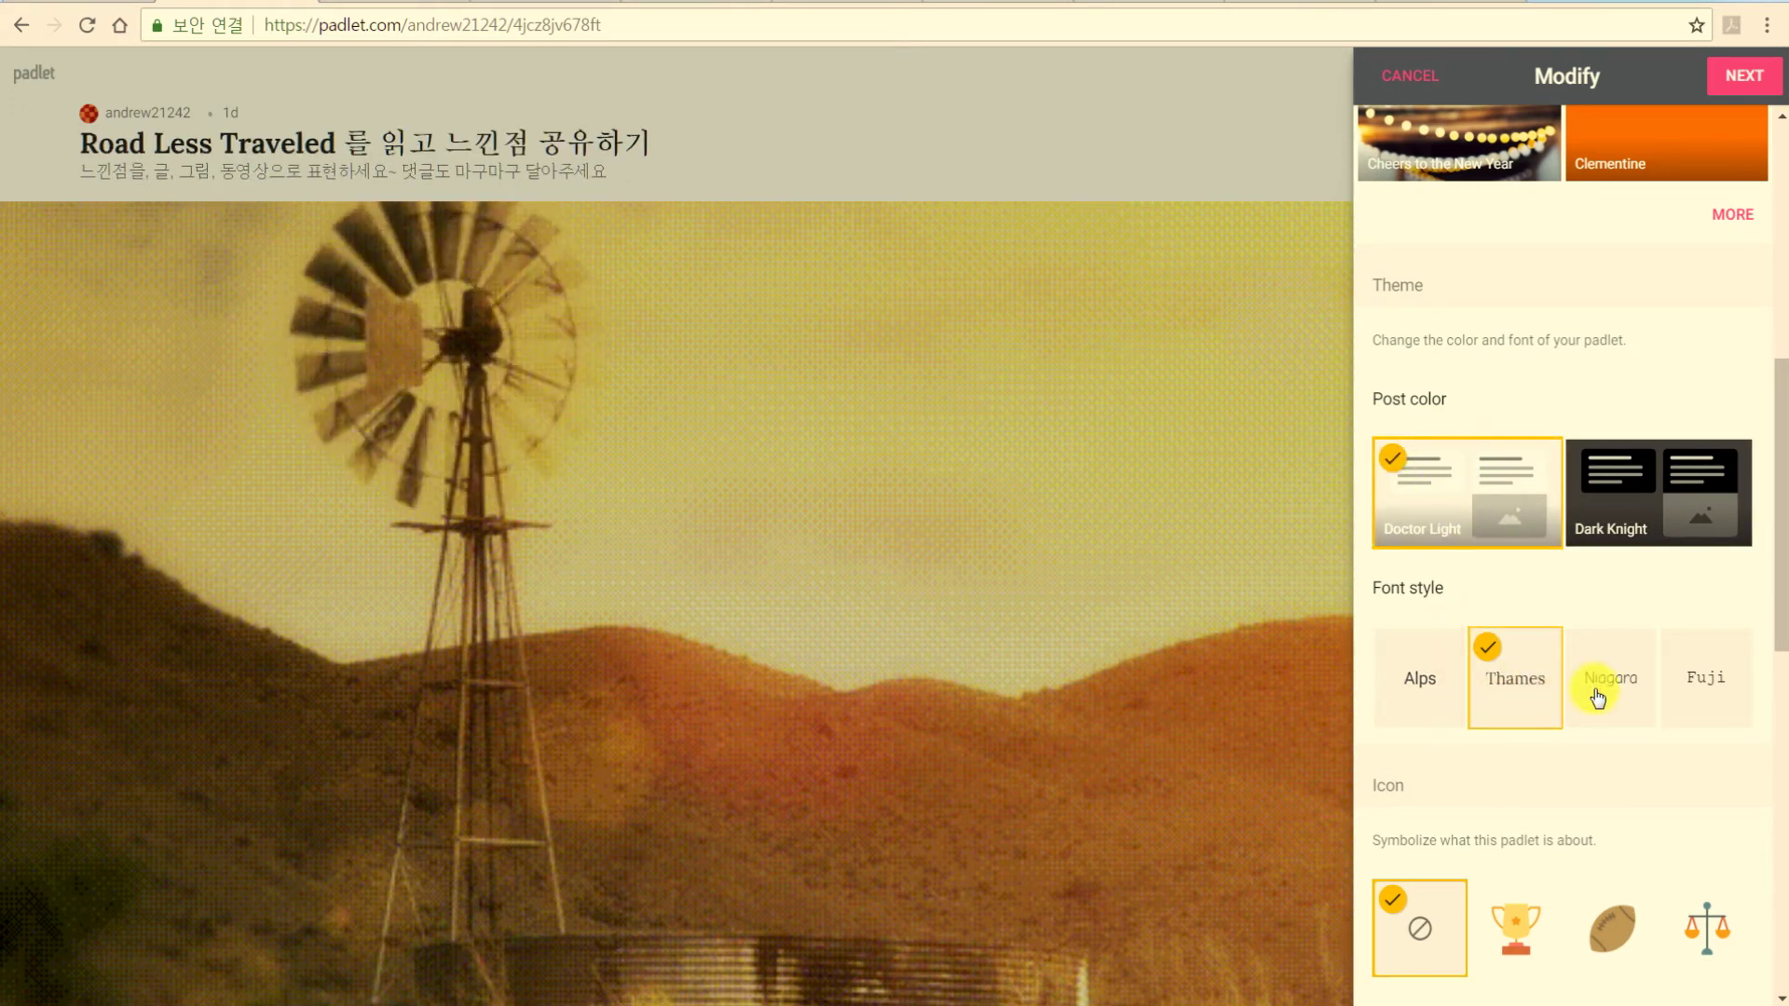
click(1626, 694)
click(1674, 697)
click(1418, 669)
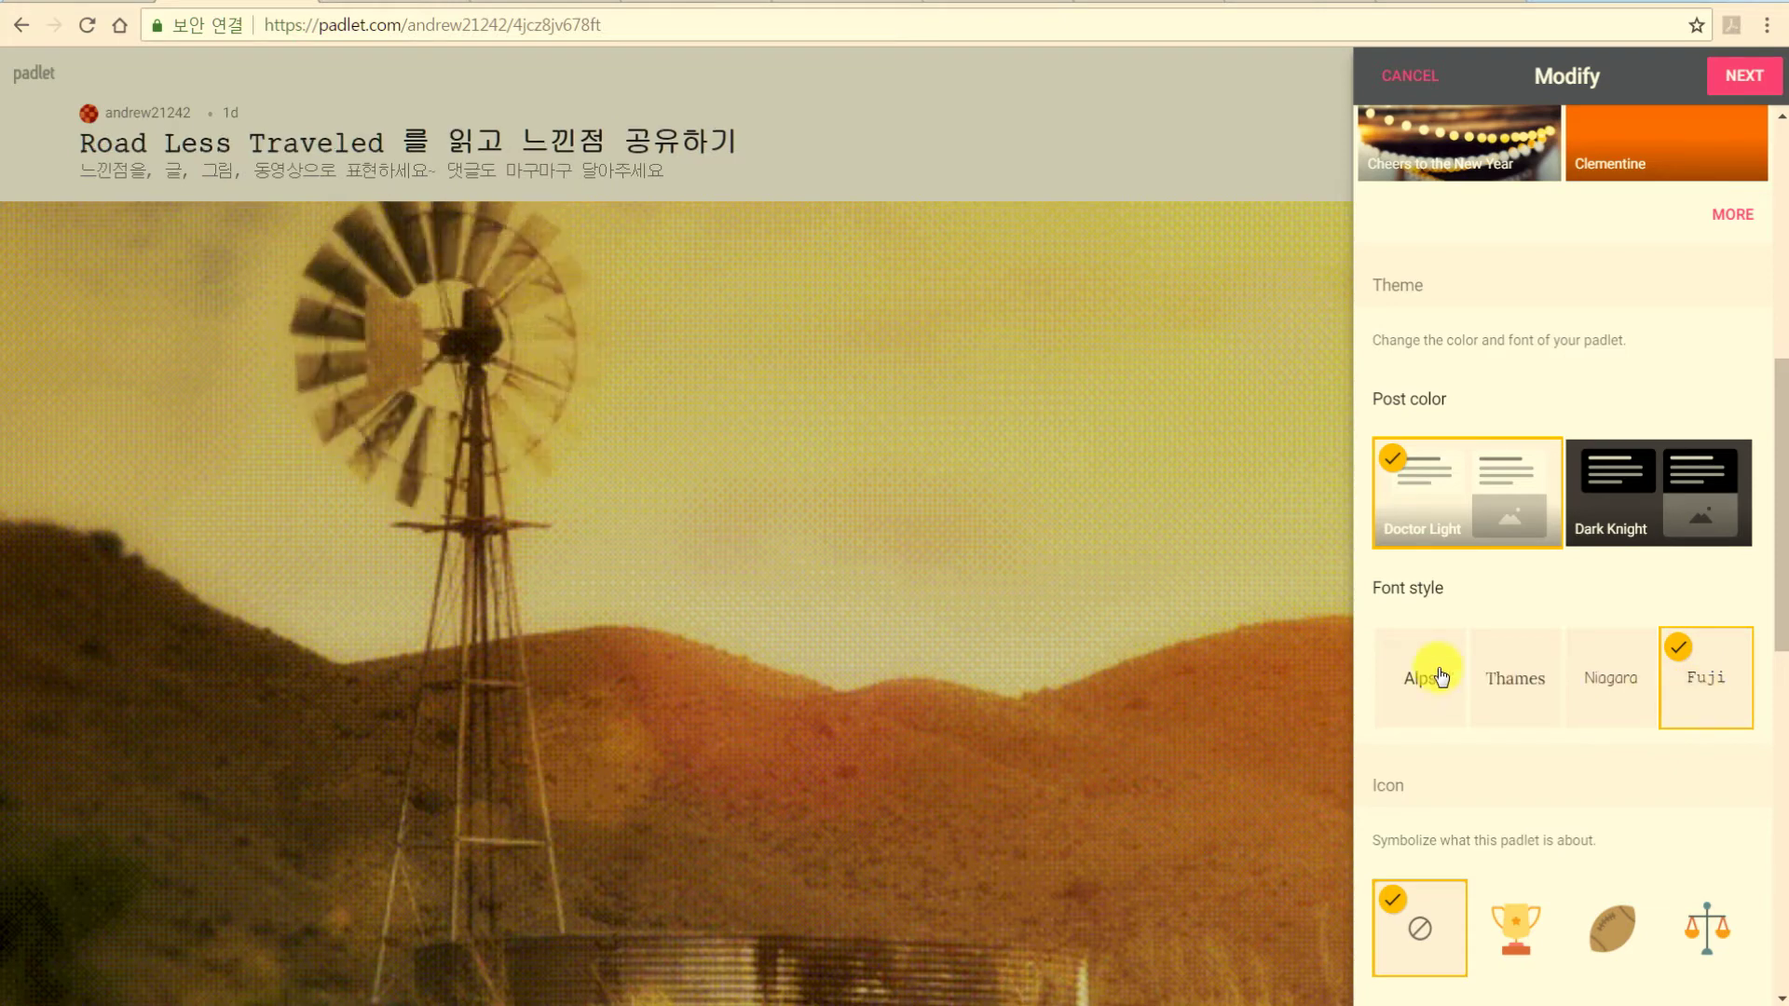
Set the padlet icon to a football instead of the trophy.
scroll(1426, 679, down, 3)
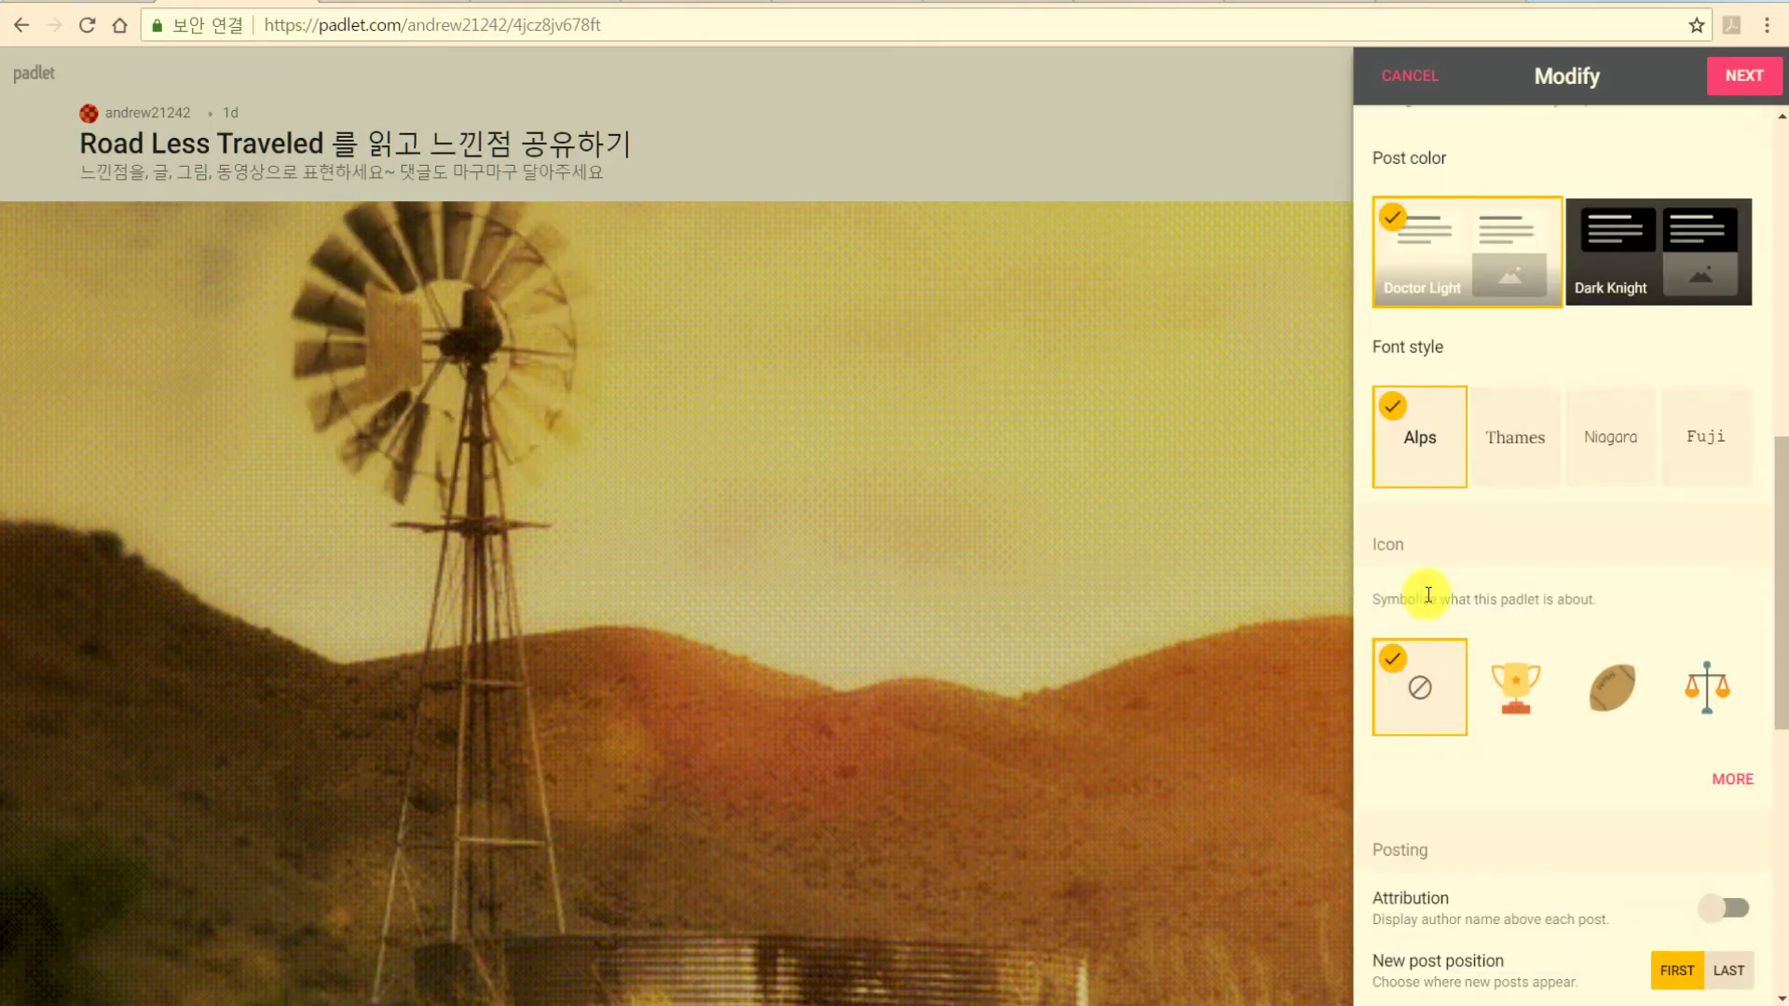
click(1514, 687)
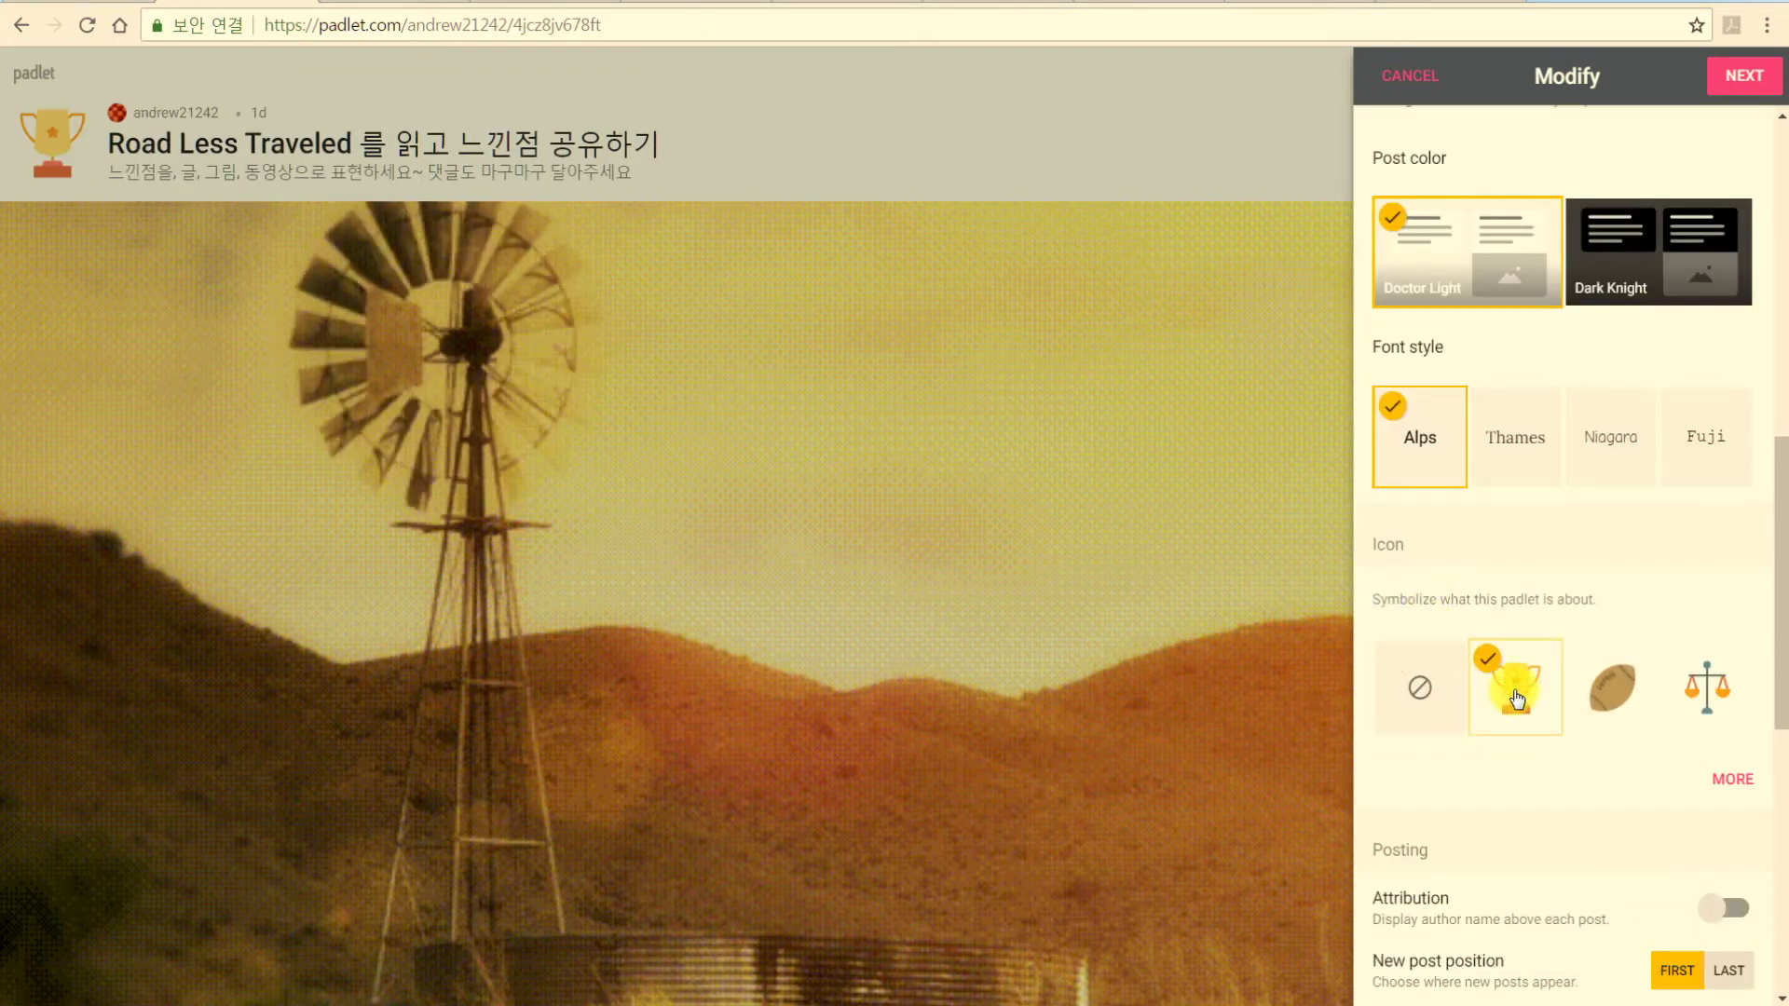
click(1596, 694)
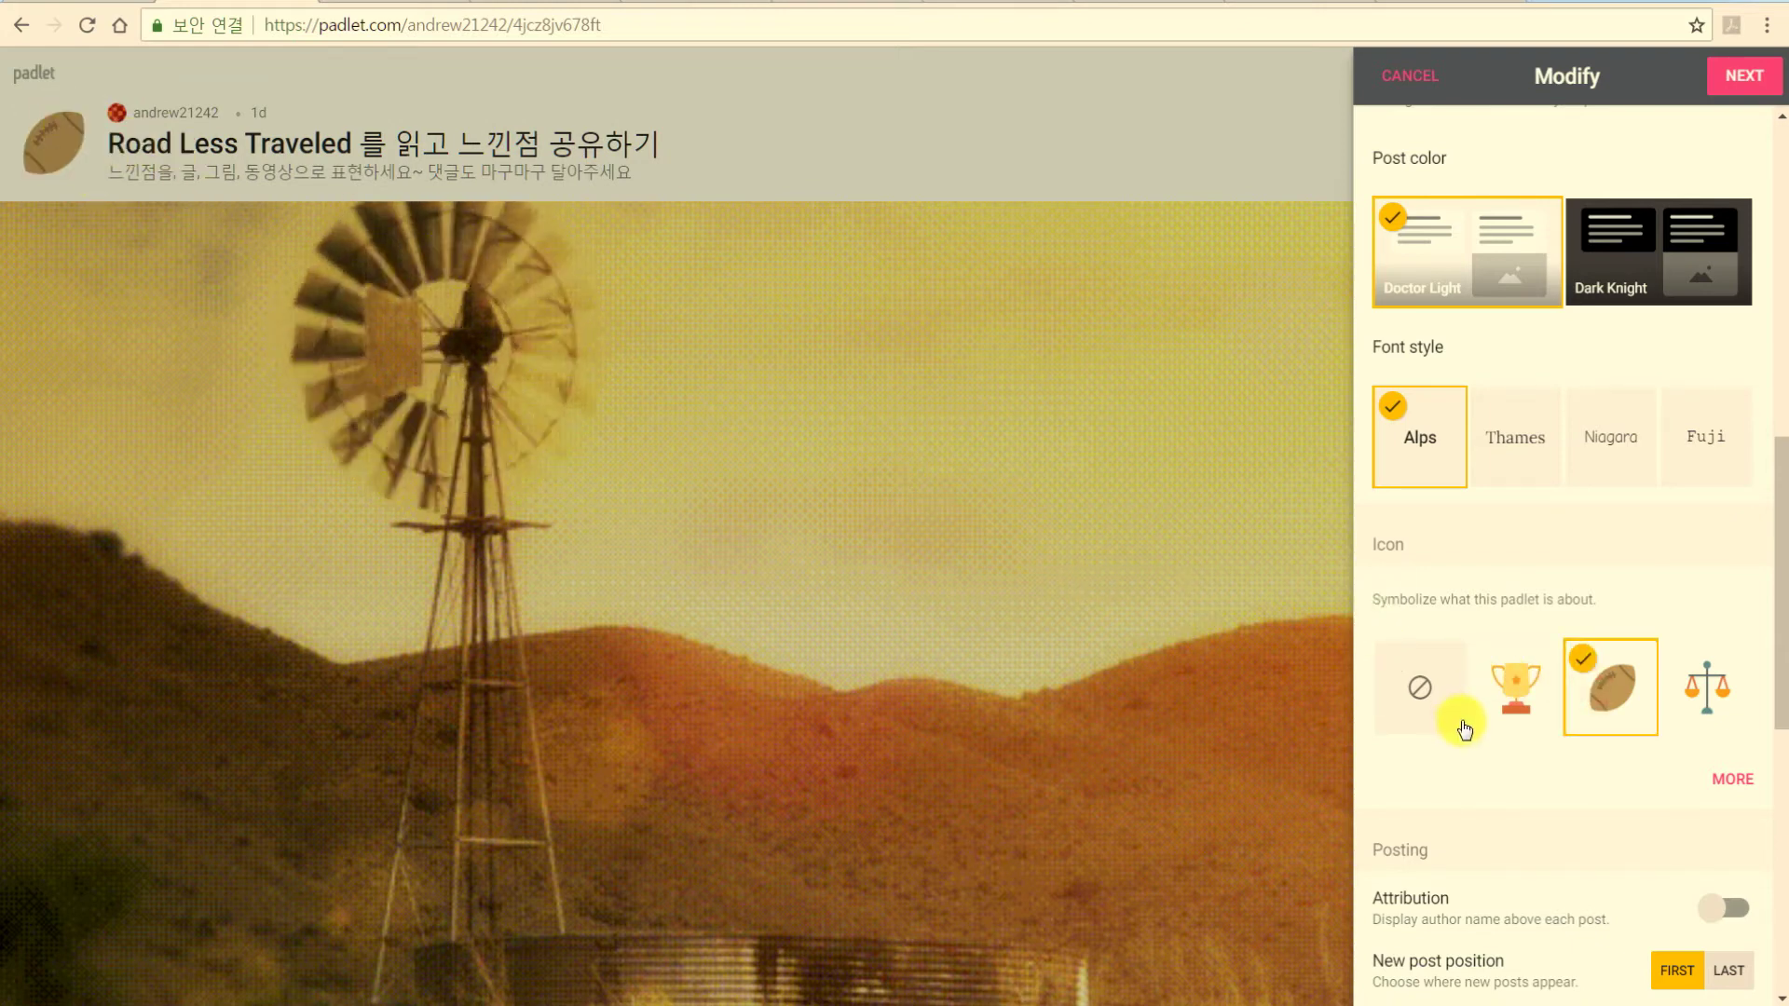
scroll(1435, 708, down, 3)
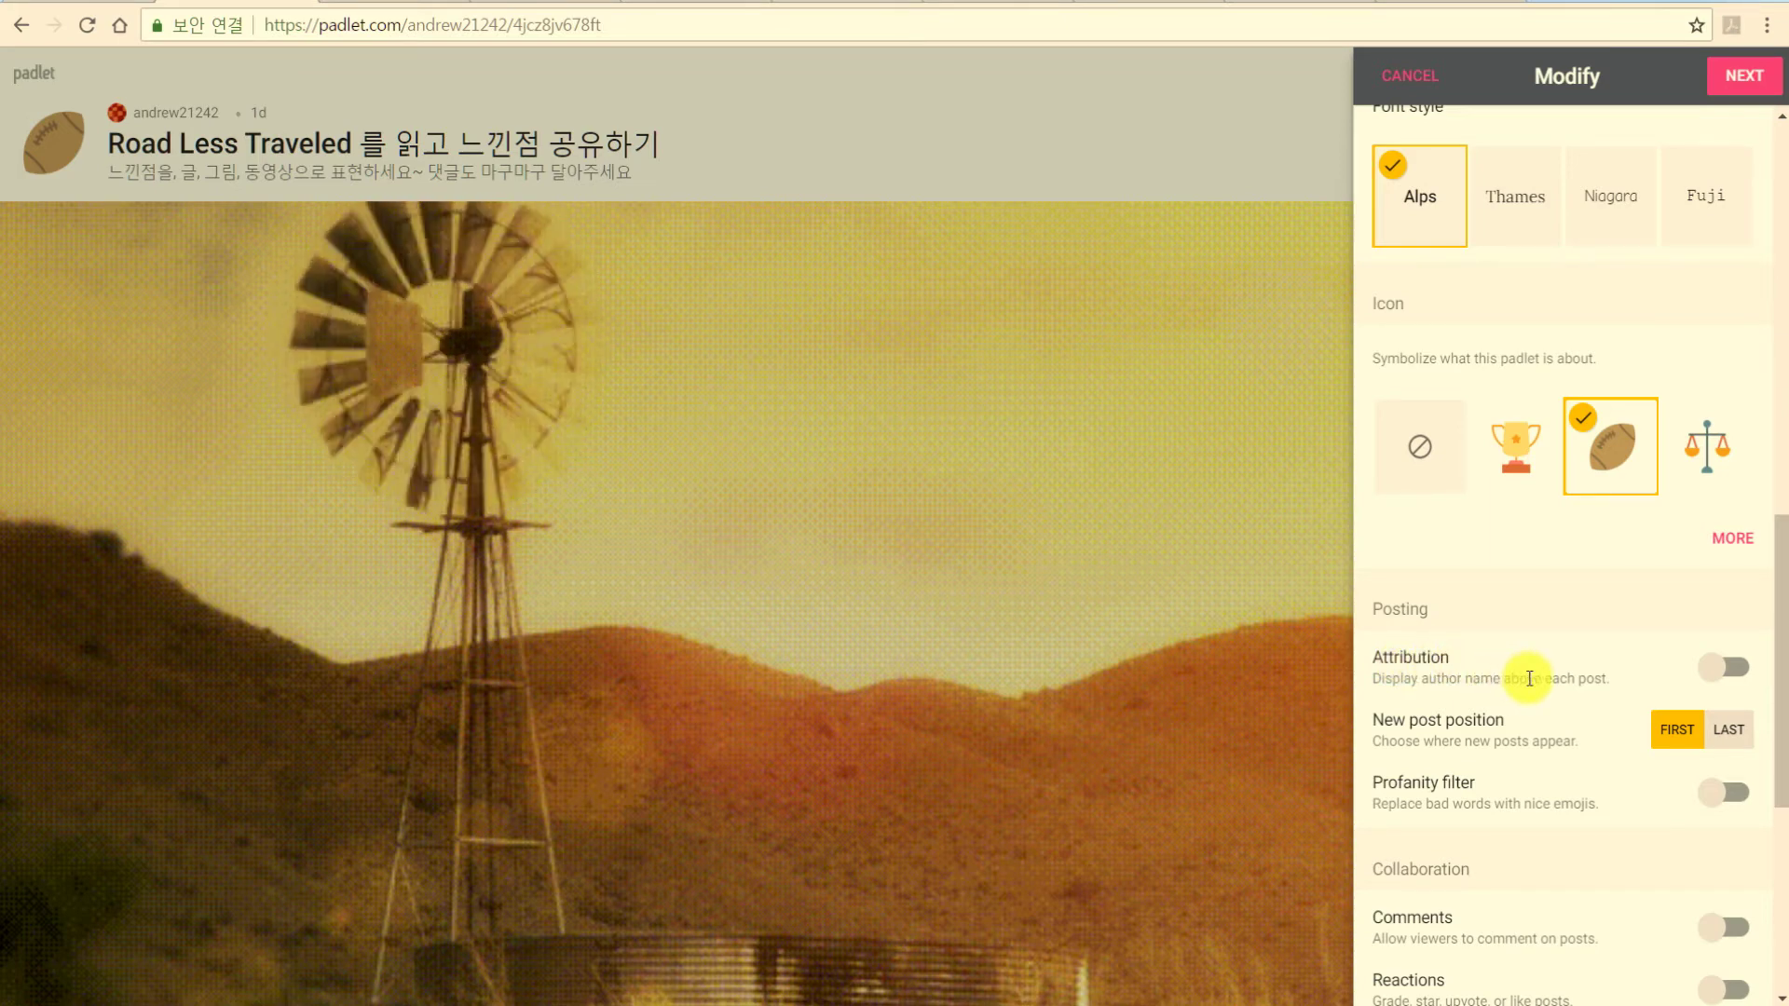
Turn on comments and Like reactions, leaving author attribution off.
click(1736, 671)
click(1719, 673)
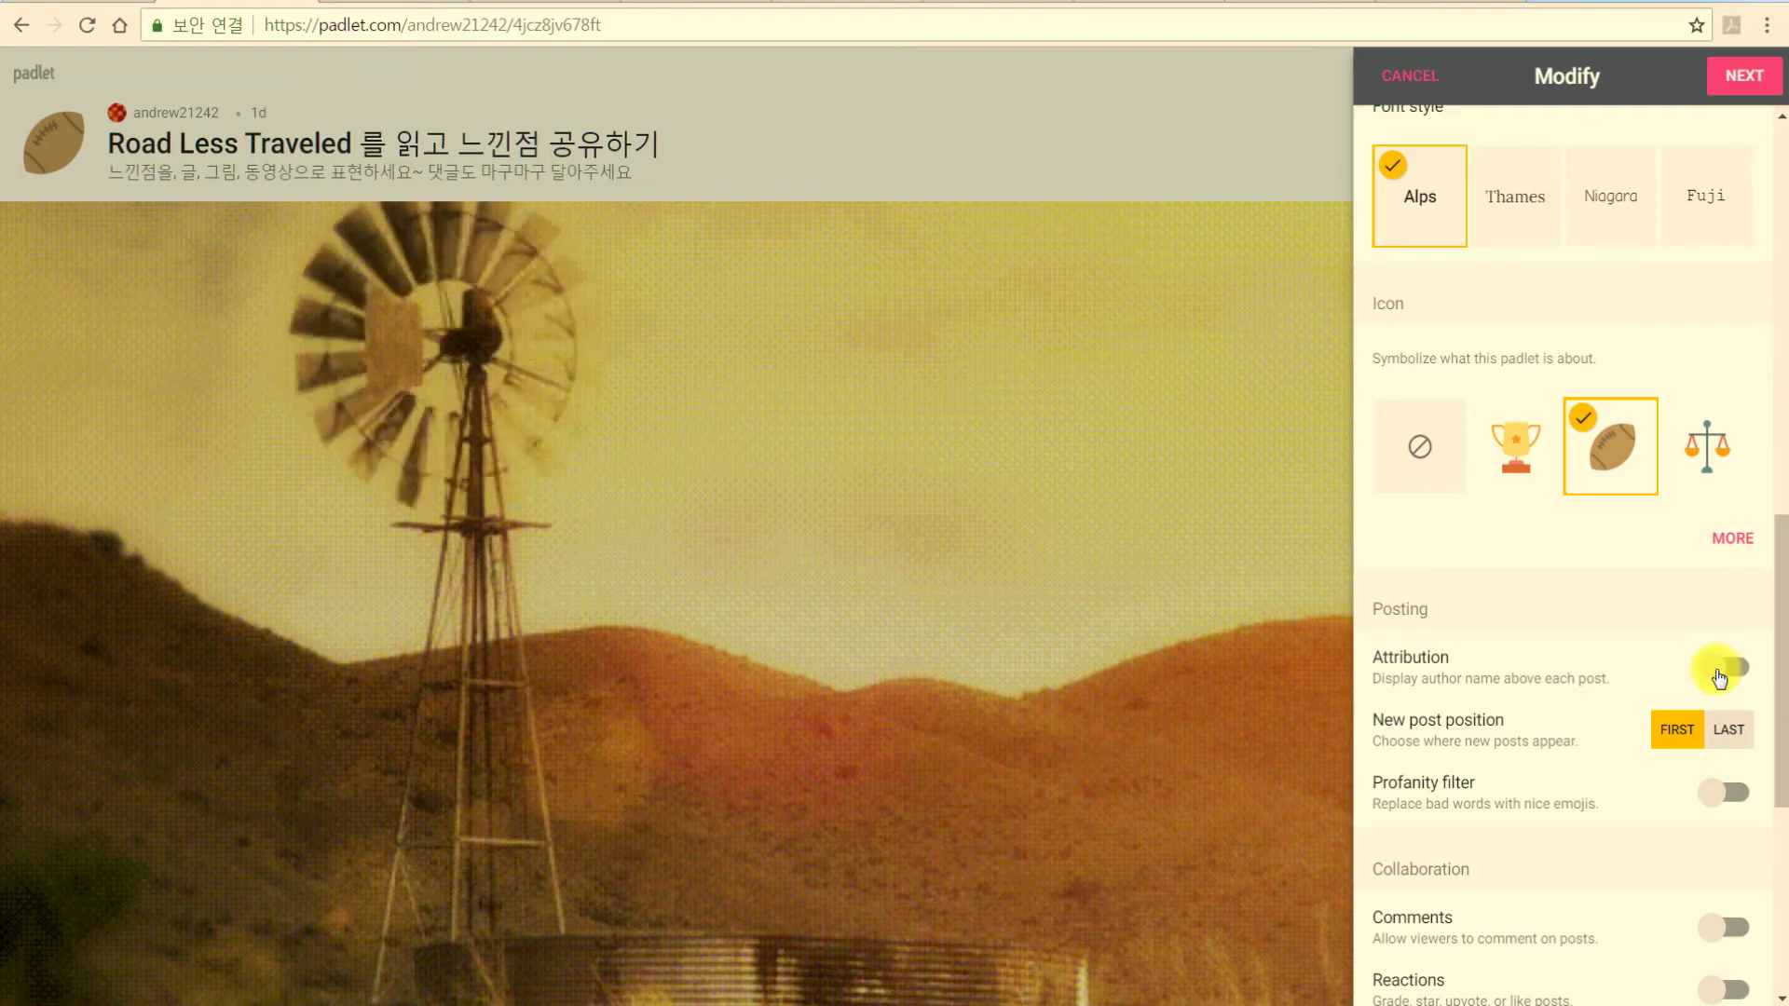
scroll(1480, 669, down, 1)
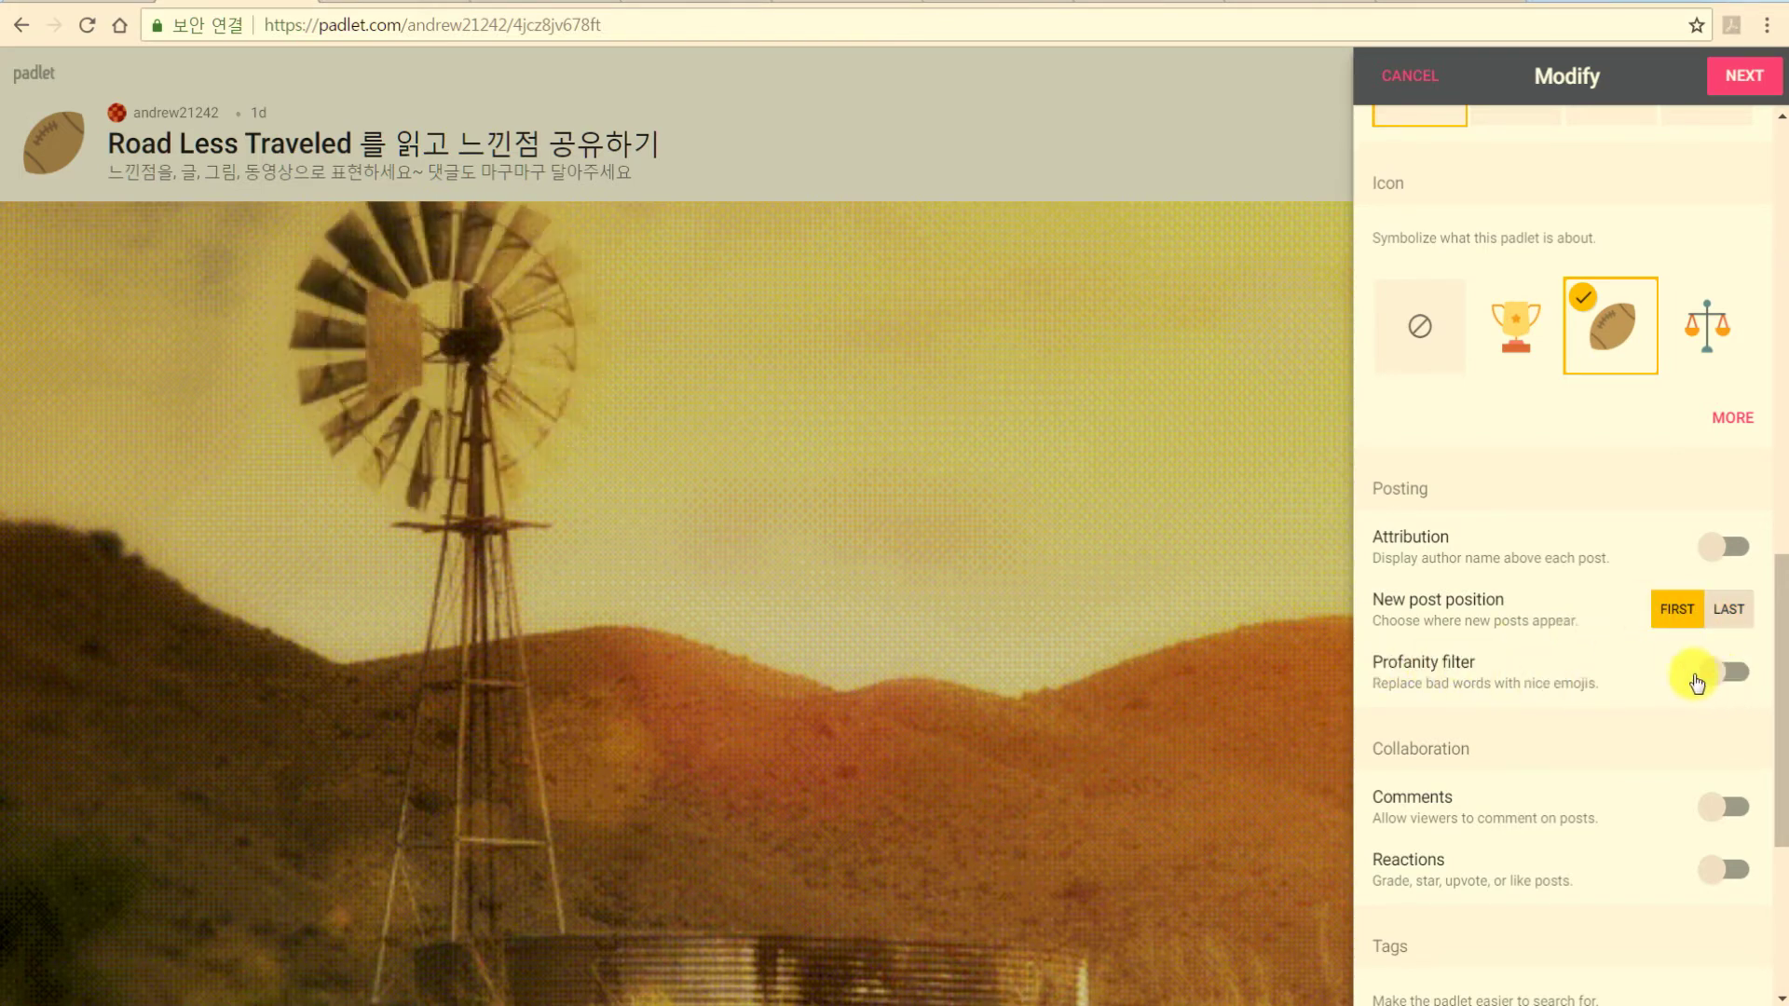
scroll(1594, 666, down, 3)
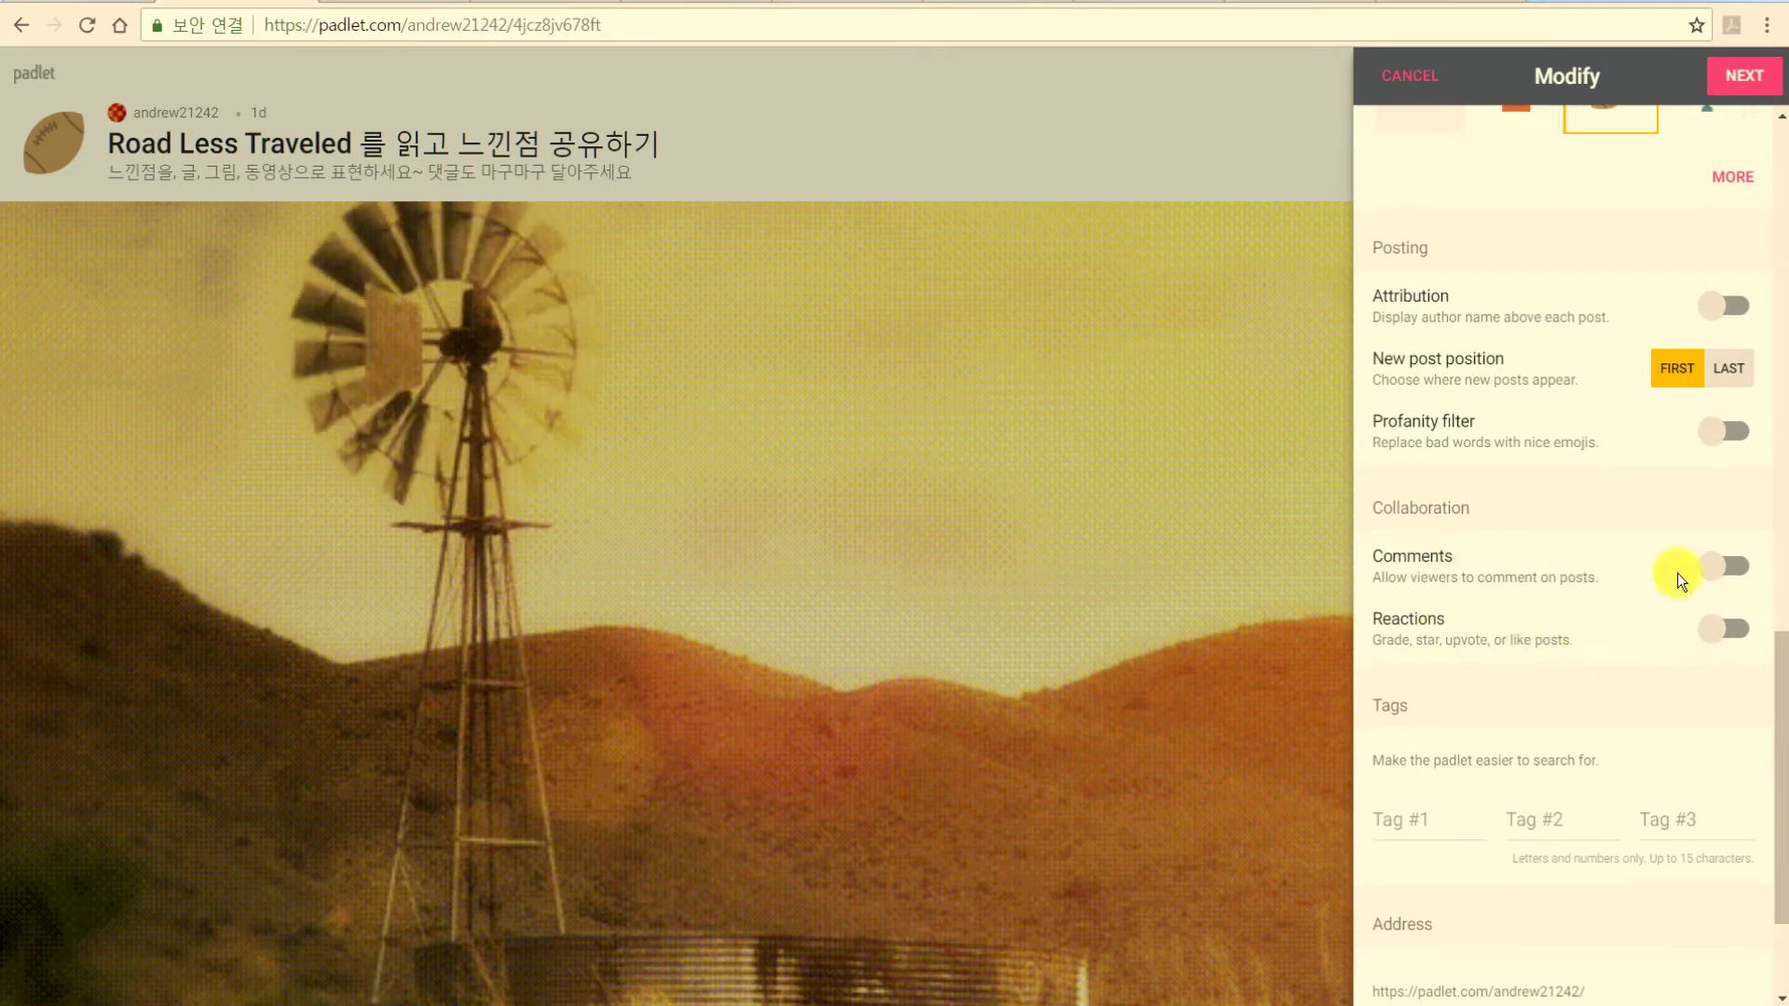
click(1741, 577)
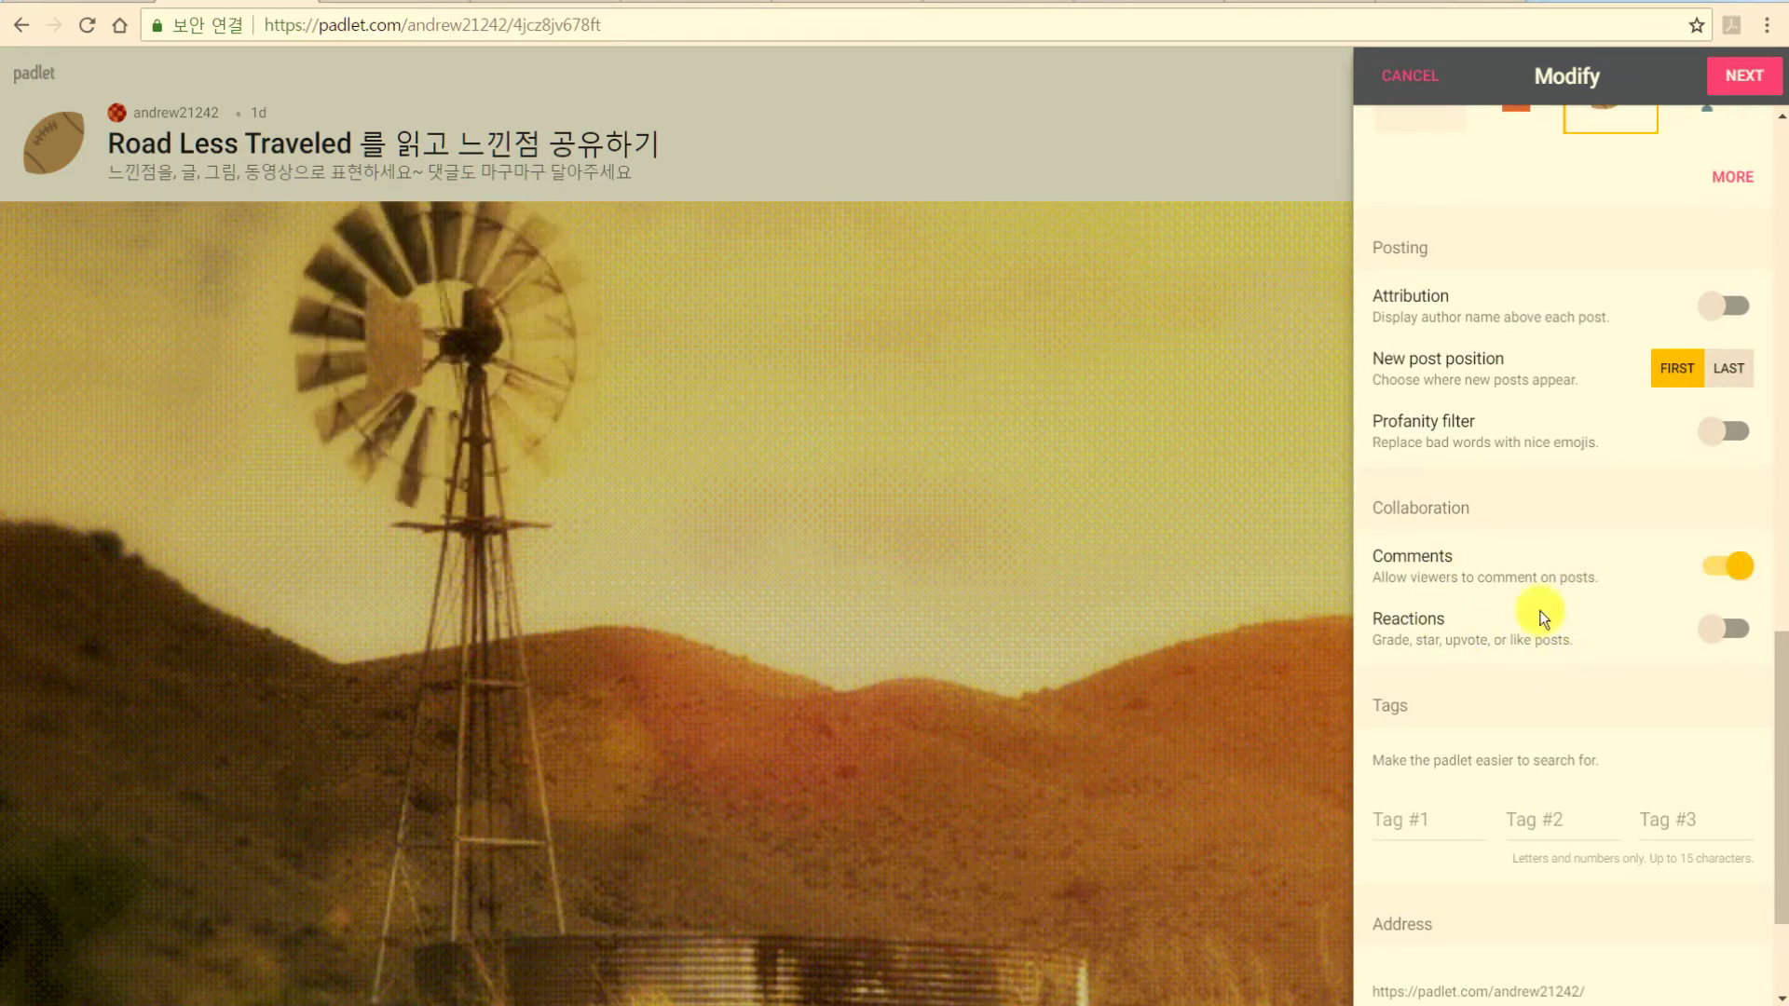
click(1723, 650)
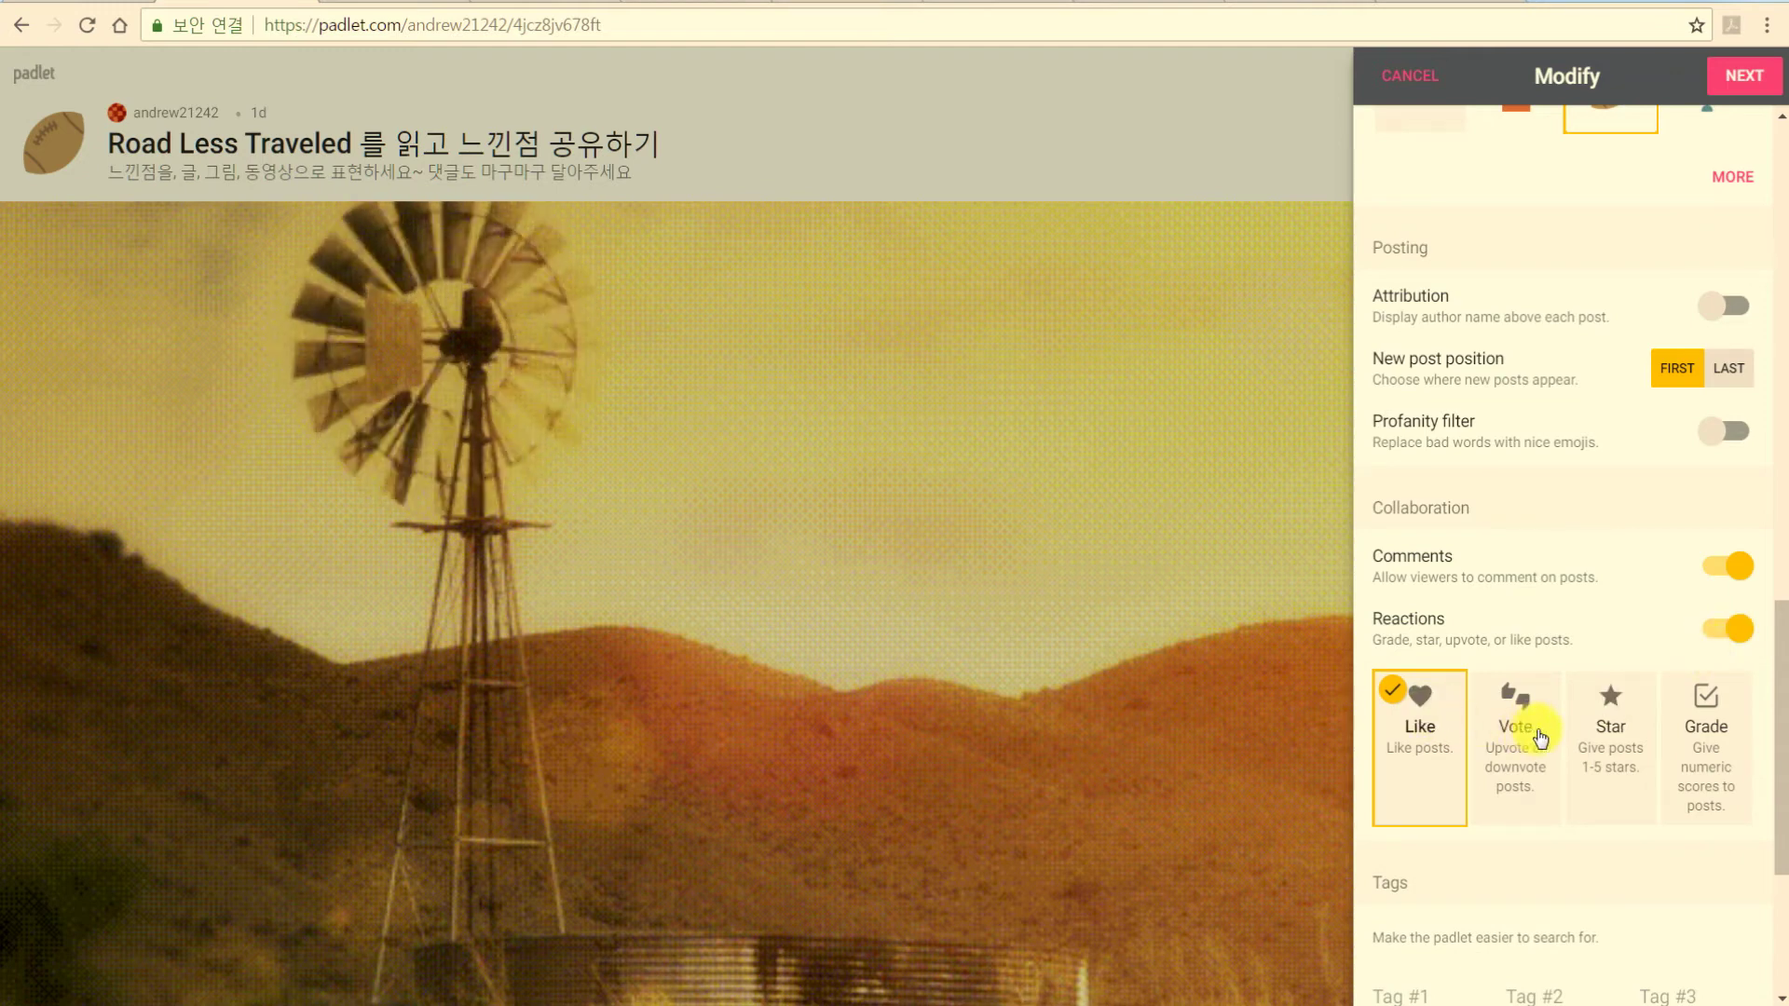
scroll(1500, 727, down, 3)
click(1420, 751)
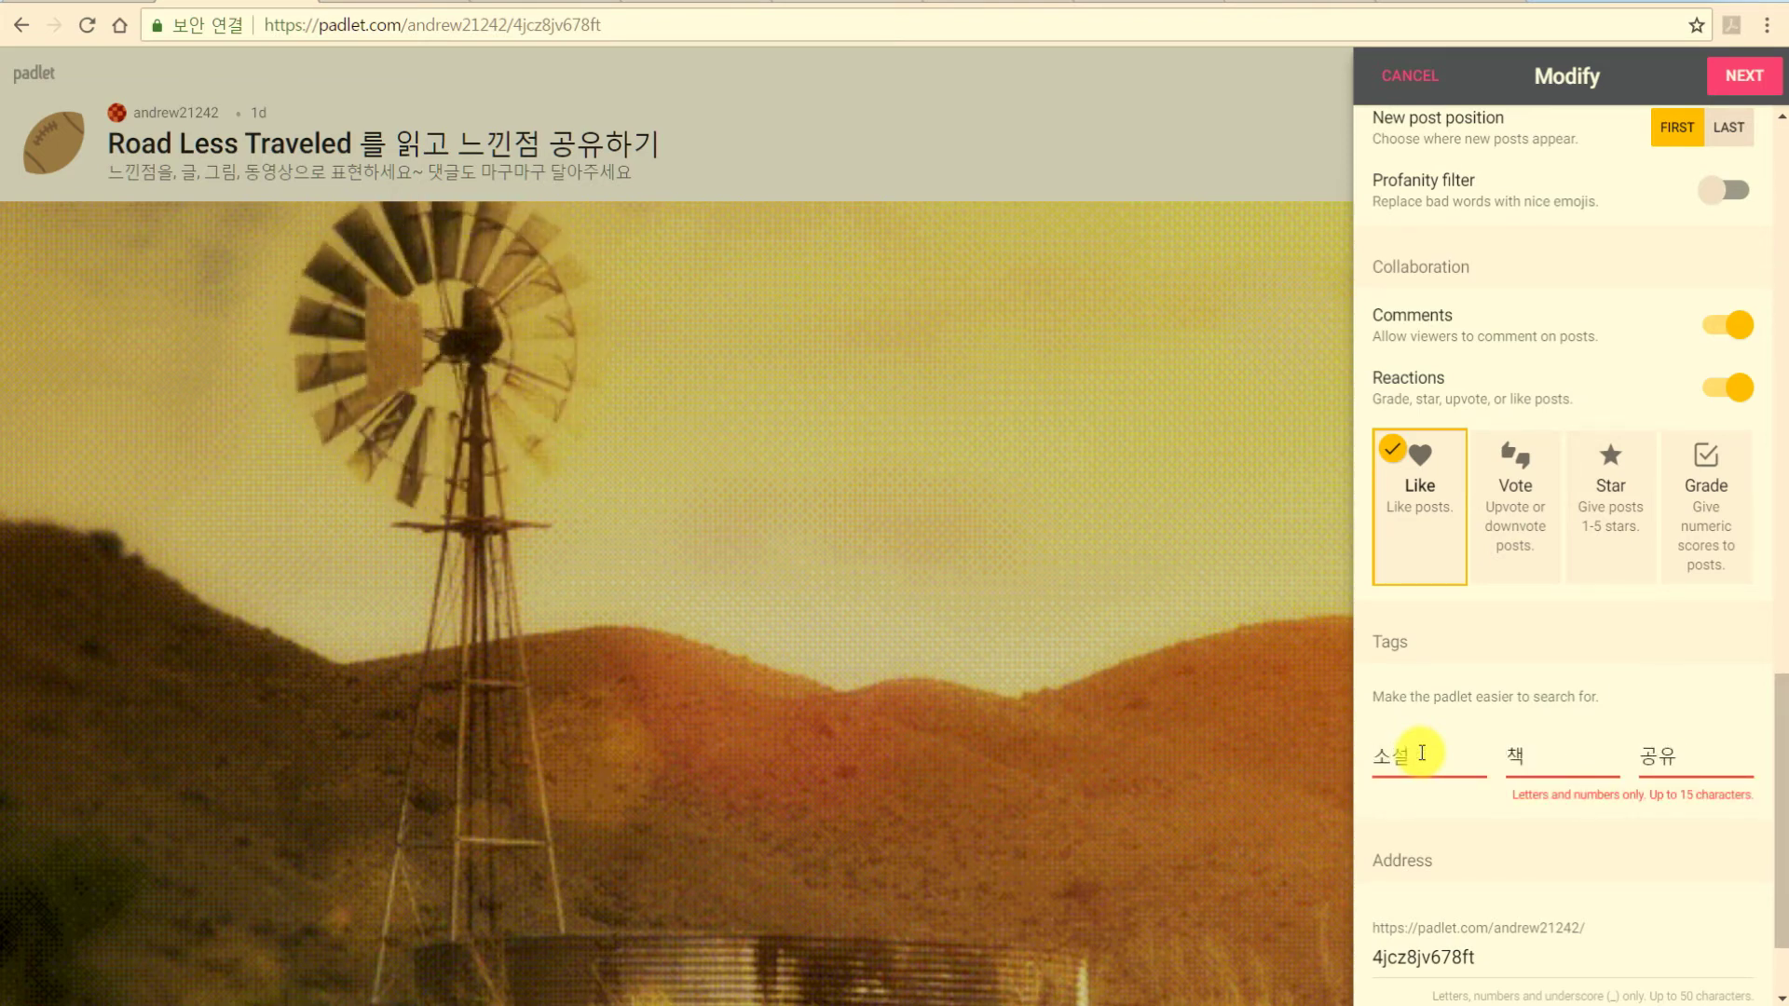
Attempt to save the appearance settings, which rejects the Korean tags.
drag(1492, 965, 1321, 963)
drag(1780, 880, 1788, 283)
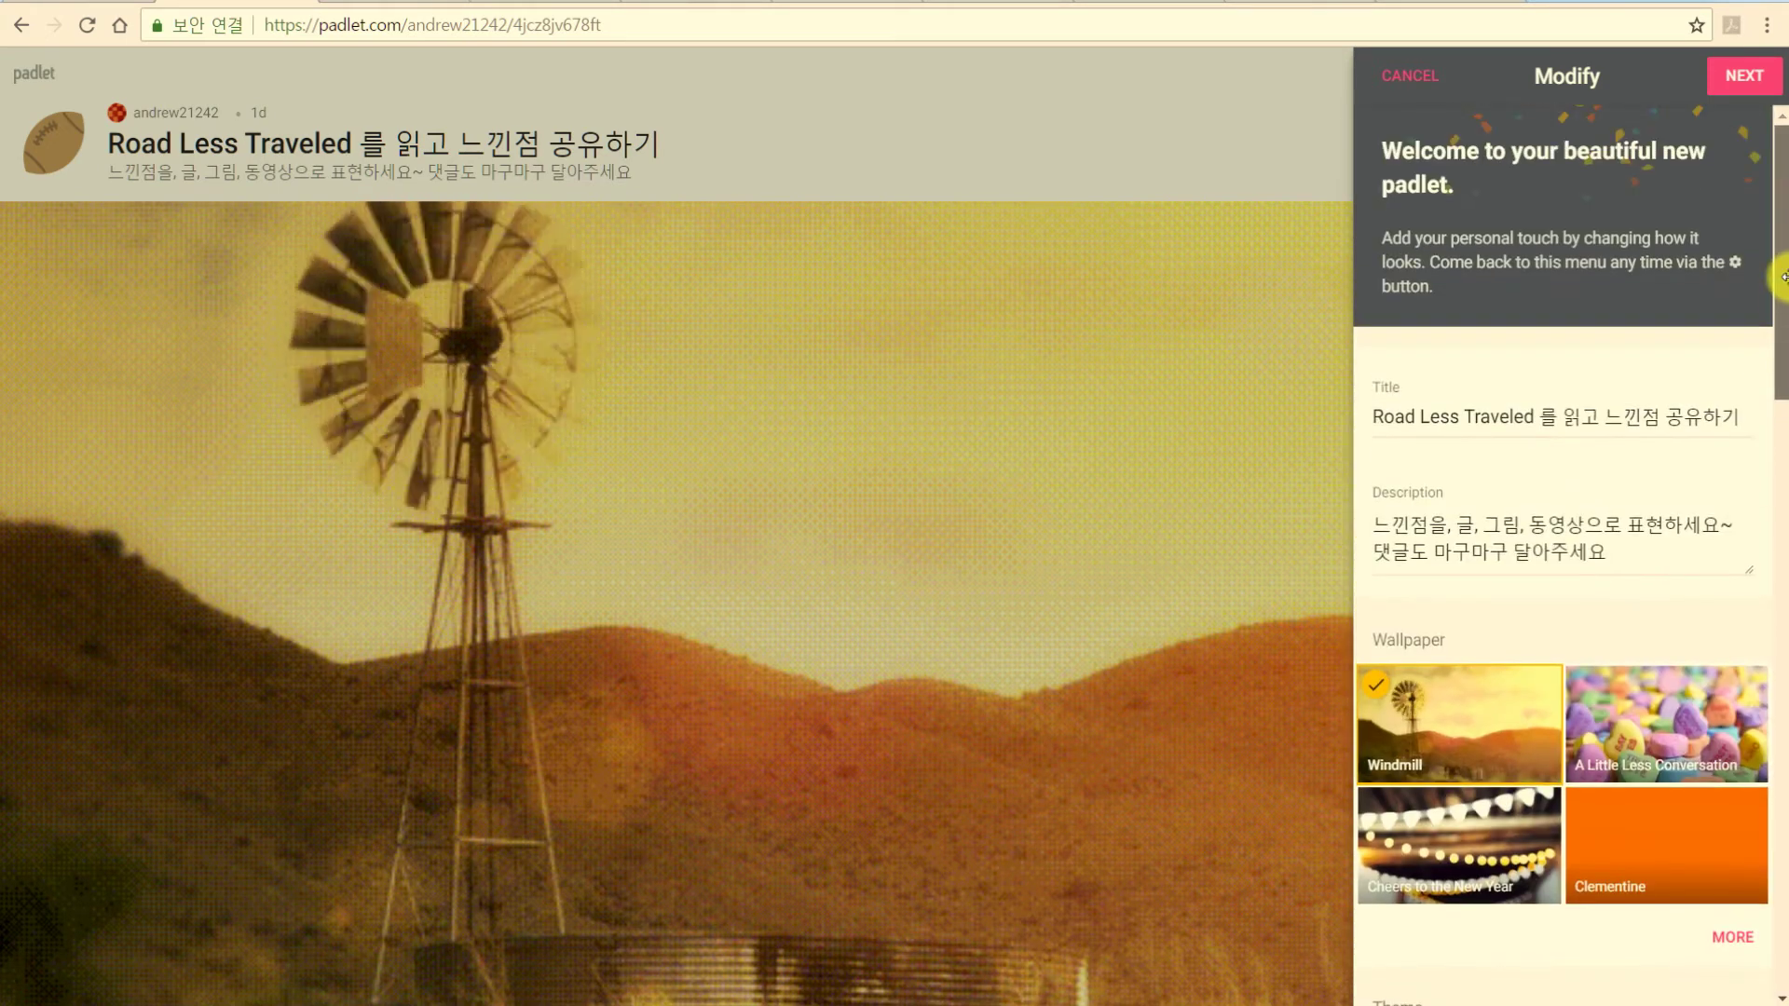
click(1741, 81)
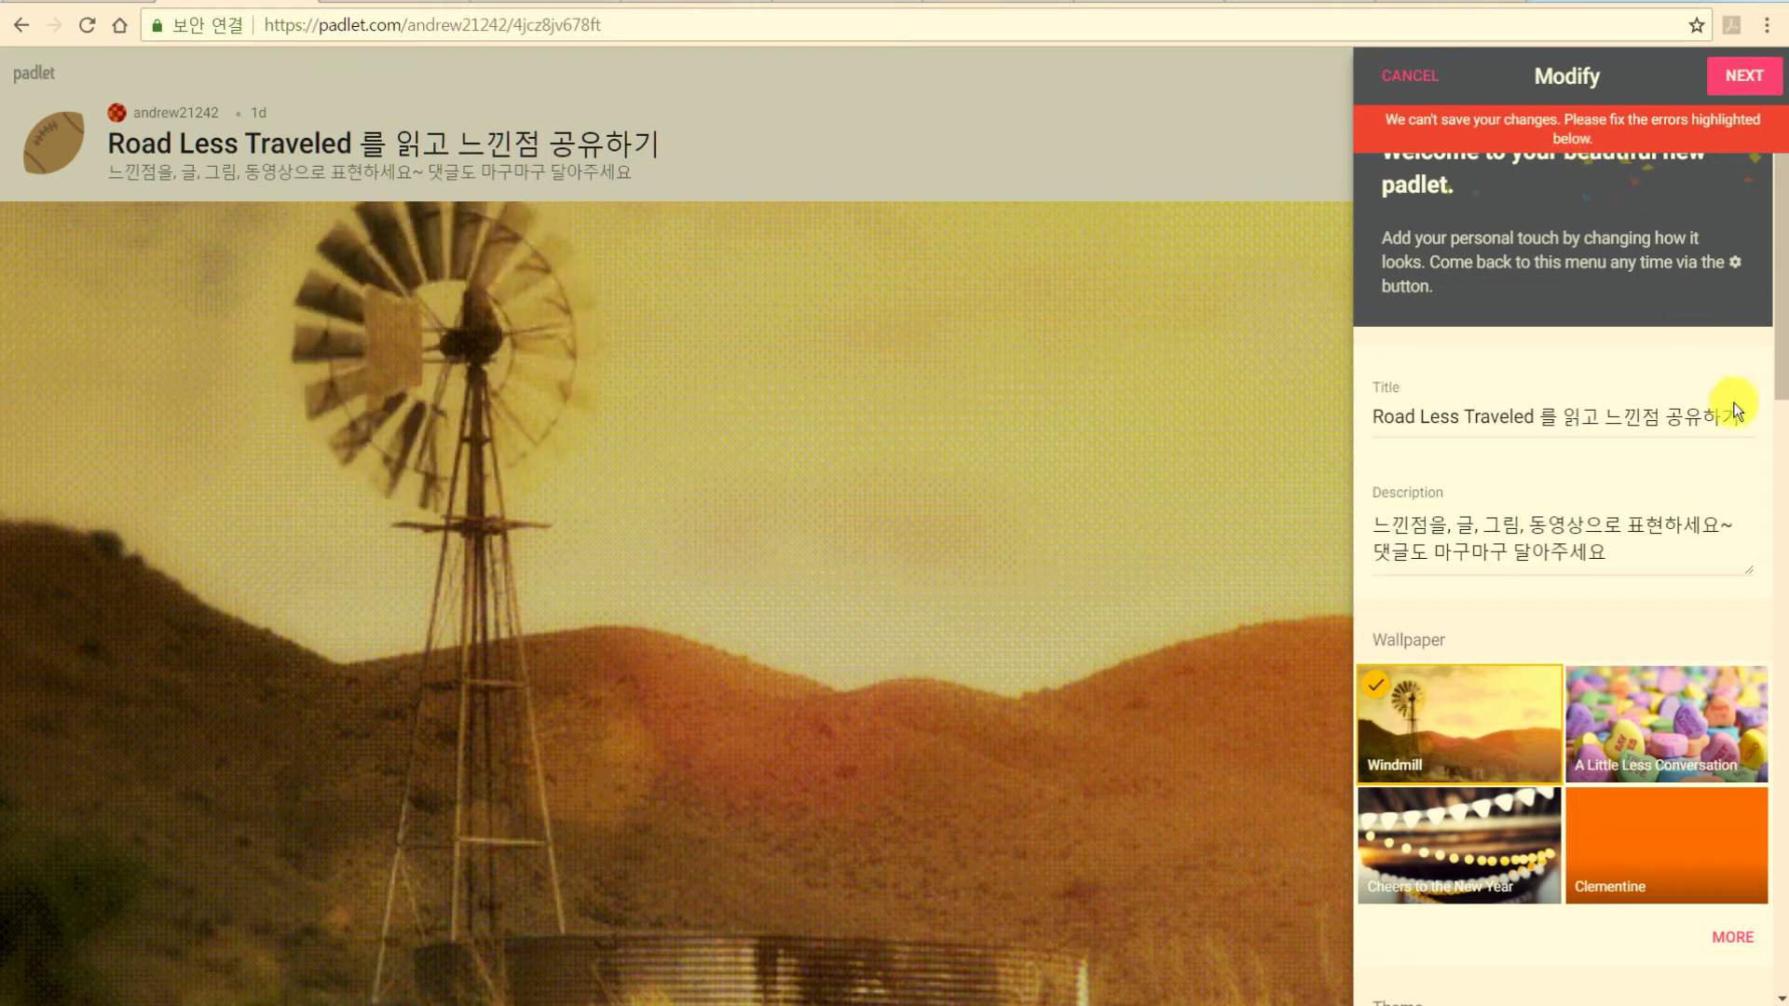
scroll(1778, 391, down, 4)
drag(1781, 536, 1764, 960)
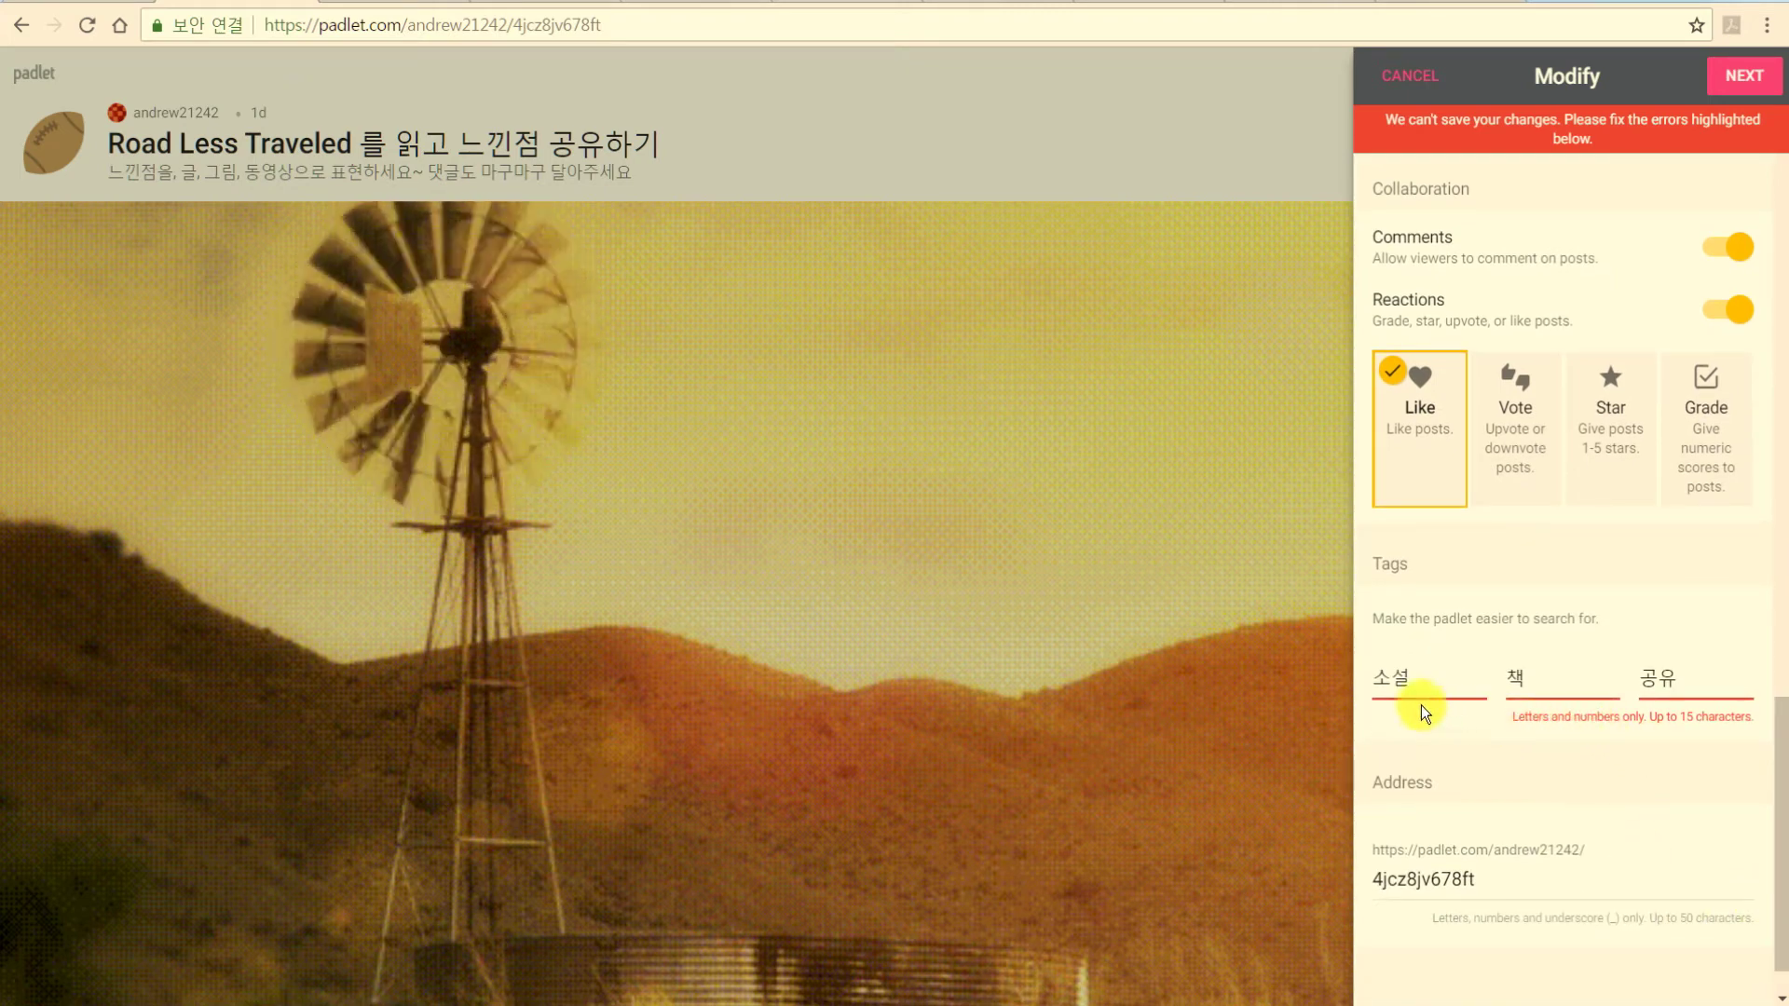
Delete the rejected tags, including 책, and save the settings.
key(BackSpace)
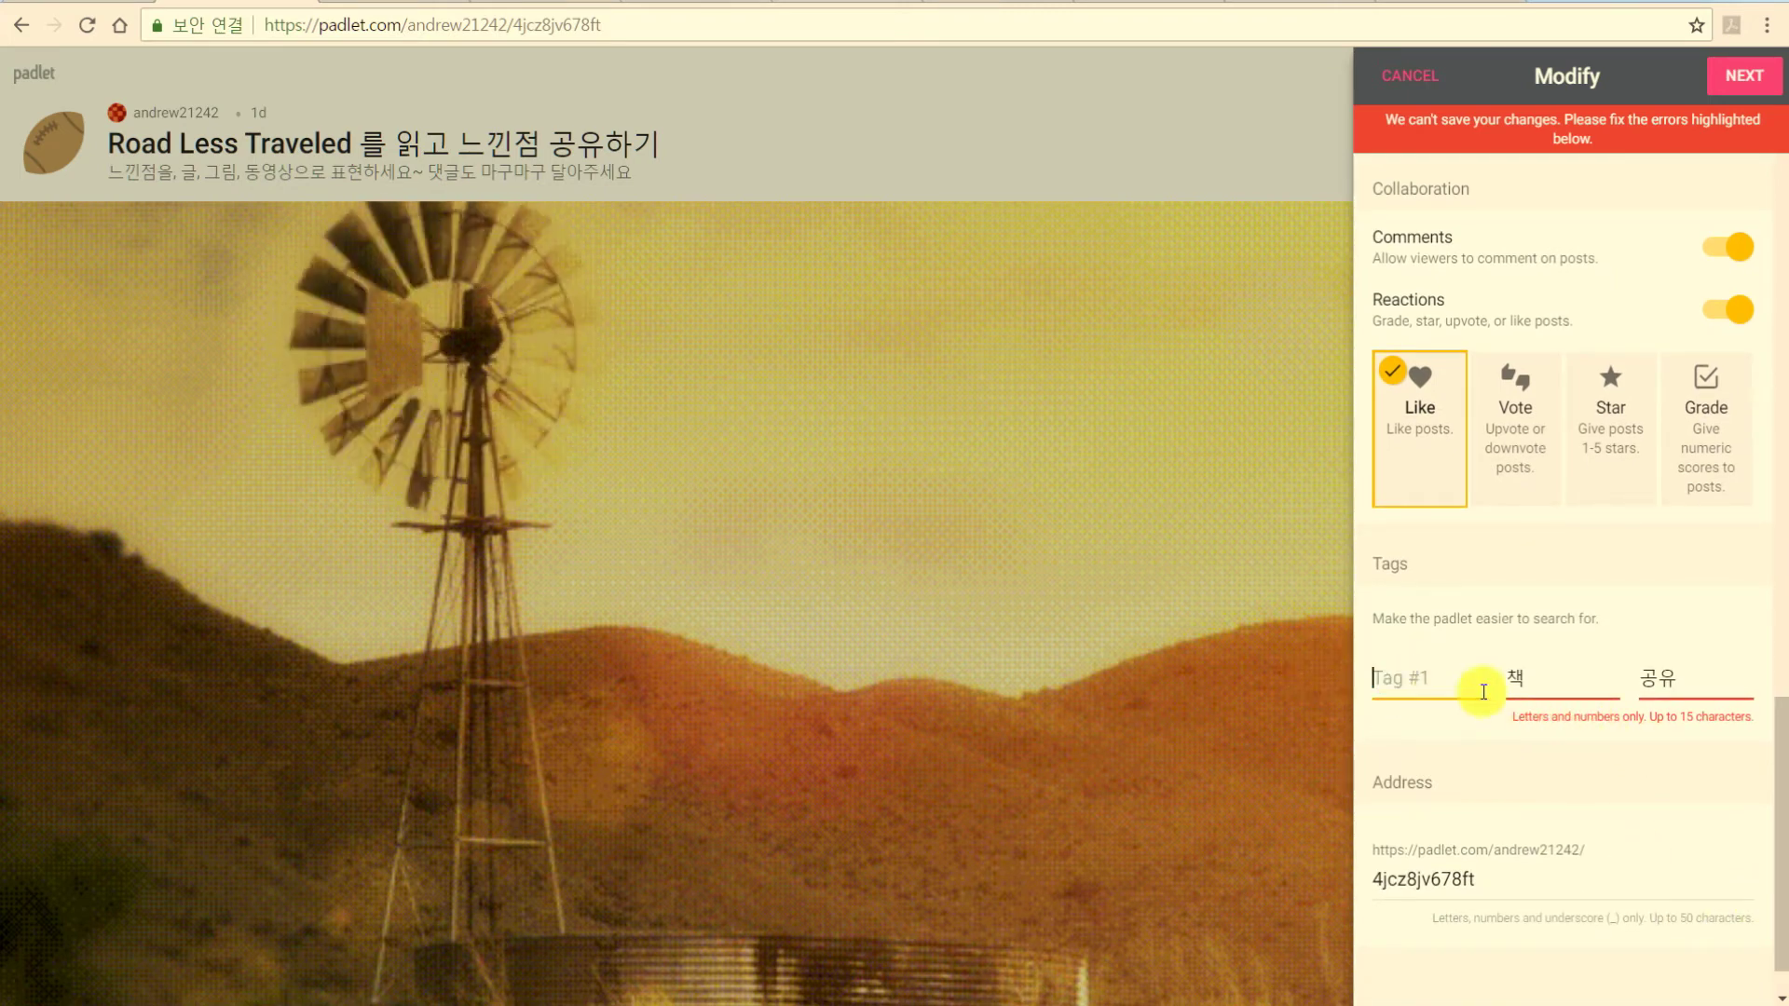
drag(1490, 678, 1583, 666)
key(BackSpace)
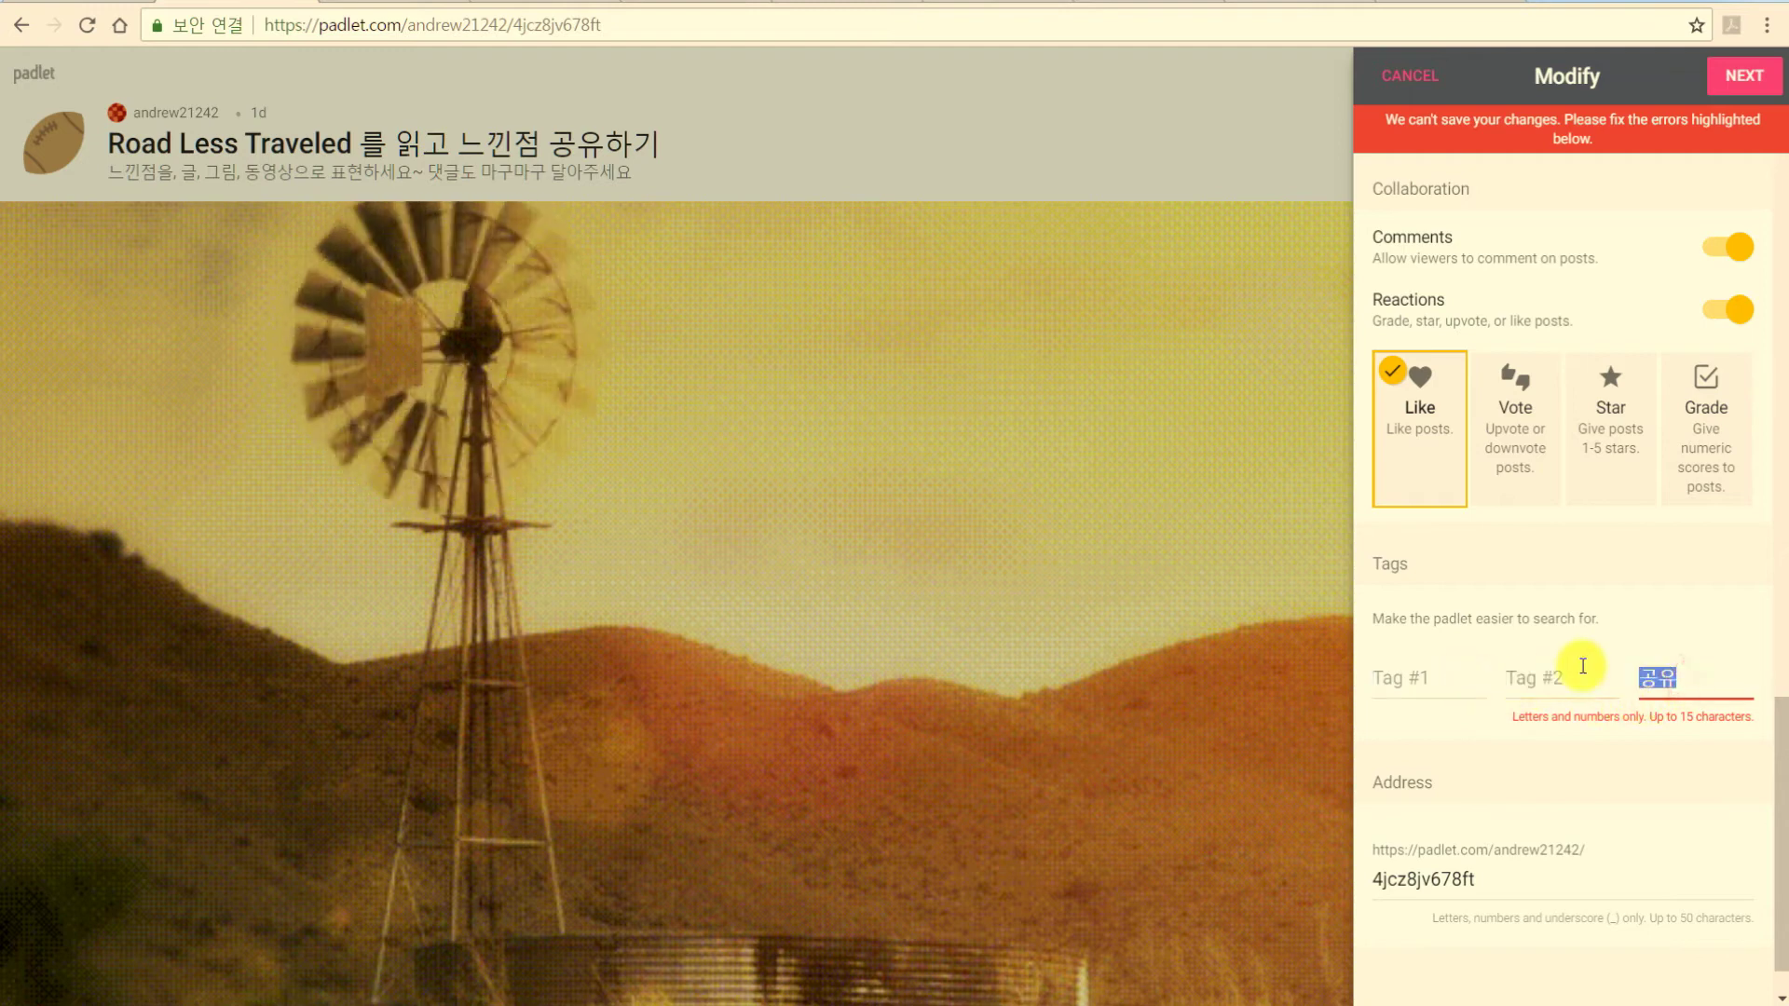
click(1761, 79)
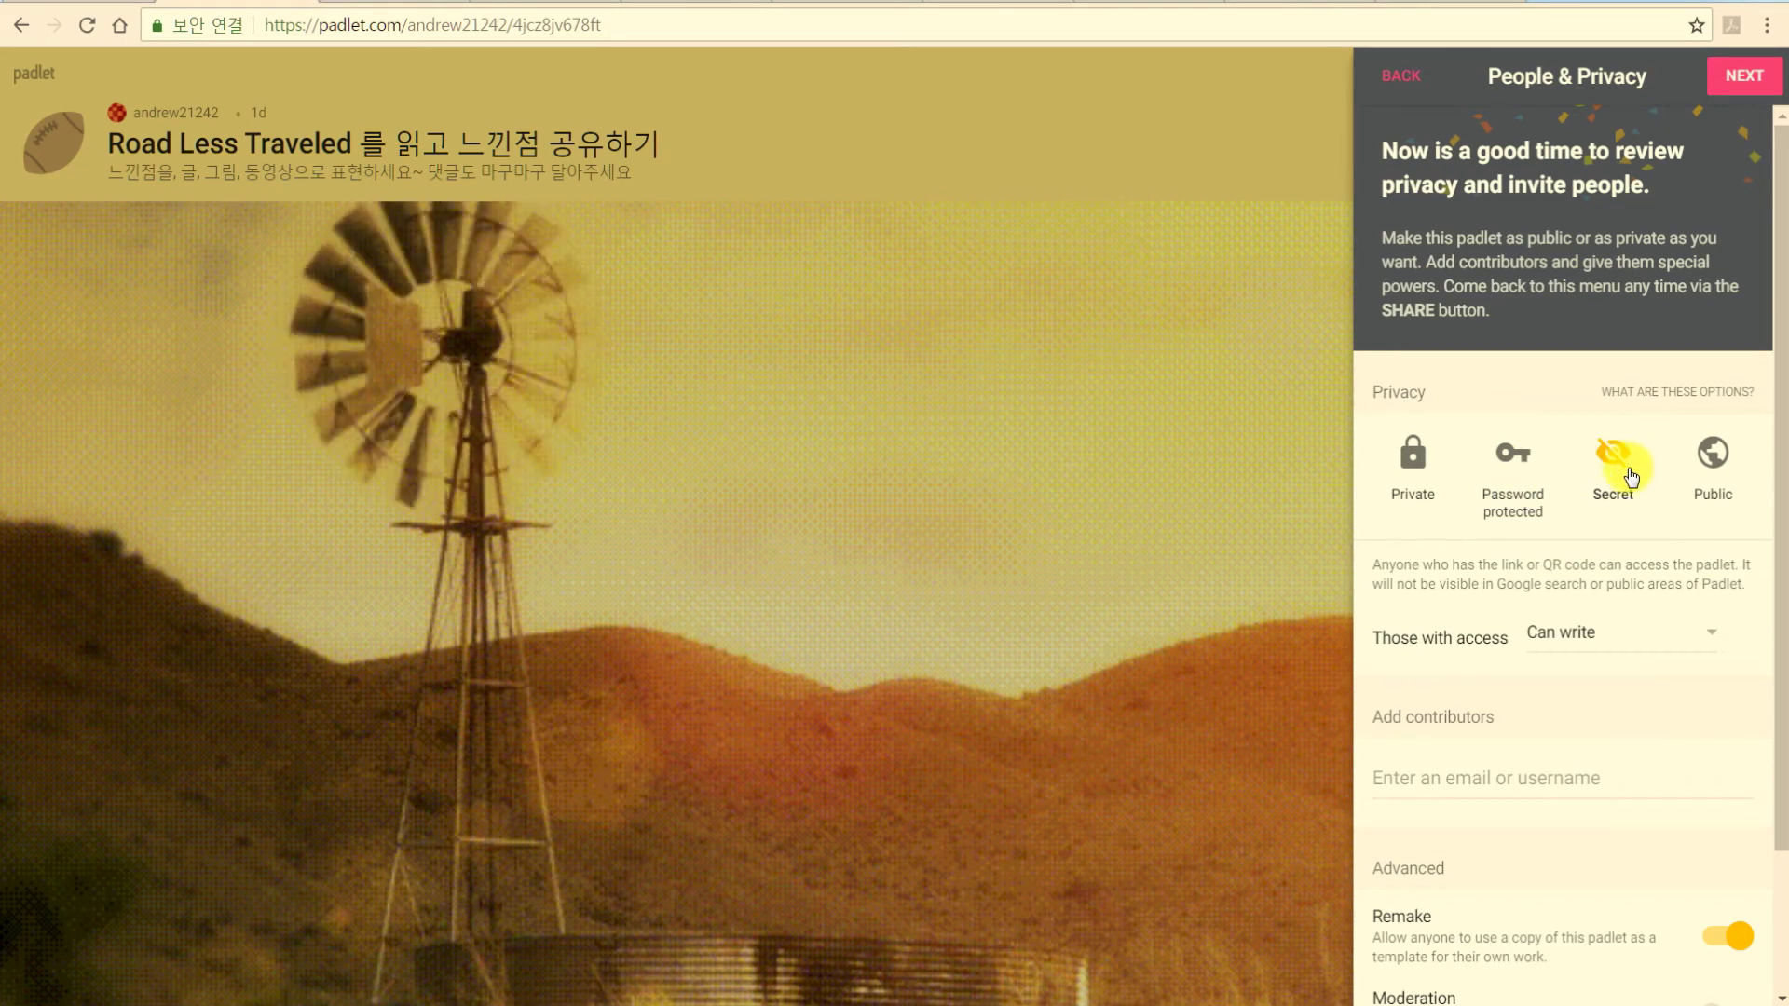
Make the padlet Public with Can write access and finish setup to show the board.
click(1715, 456)
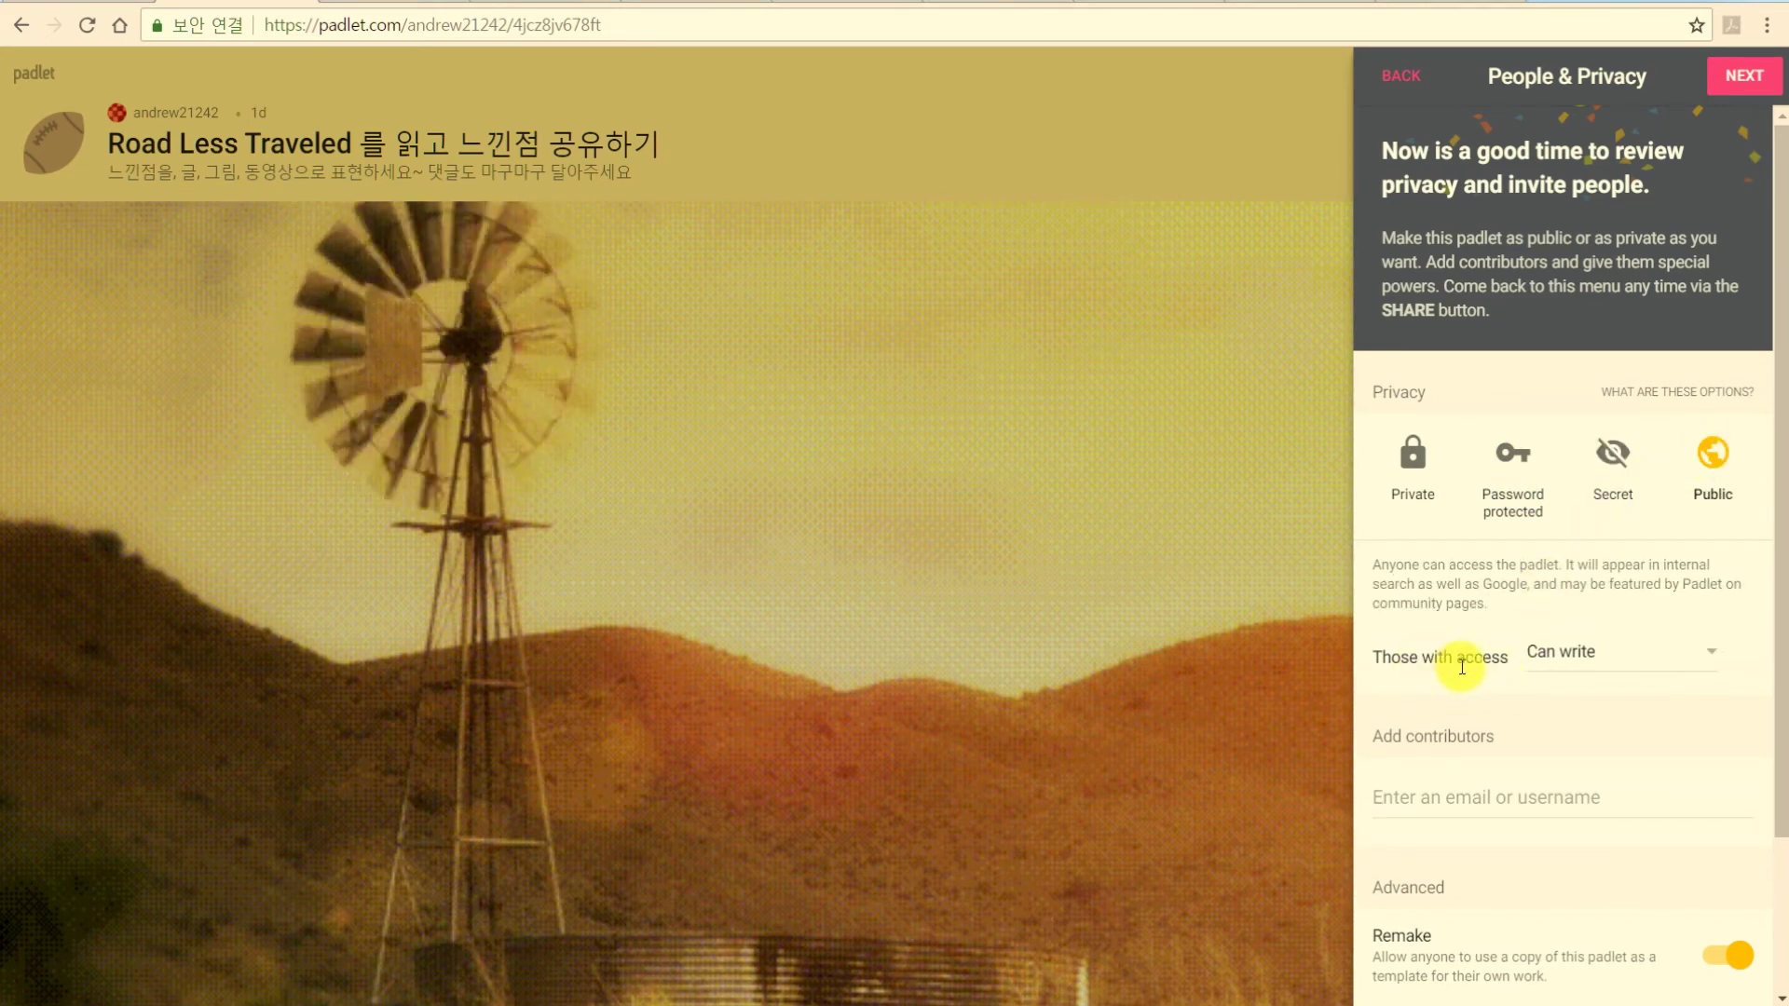
click(1569, 657)
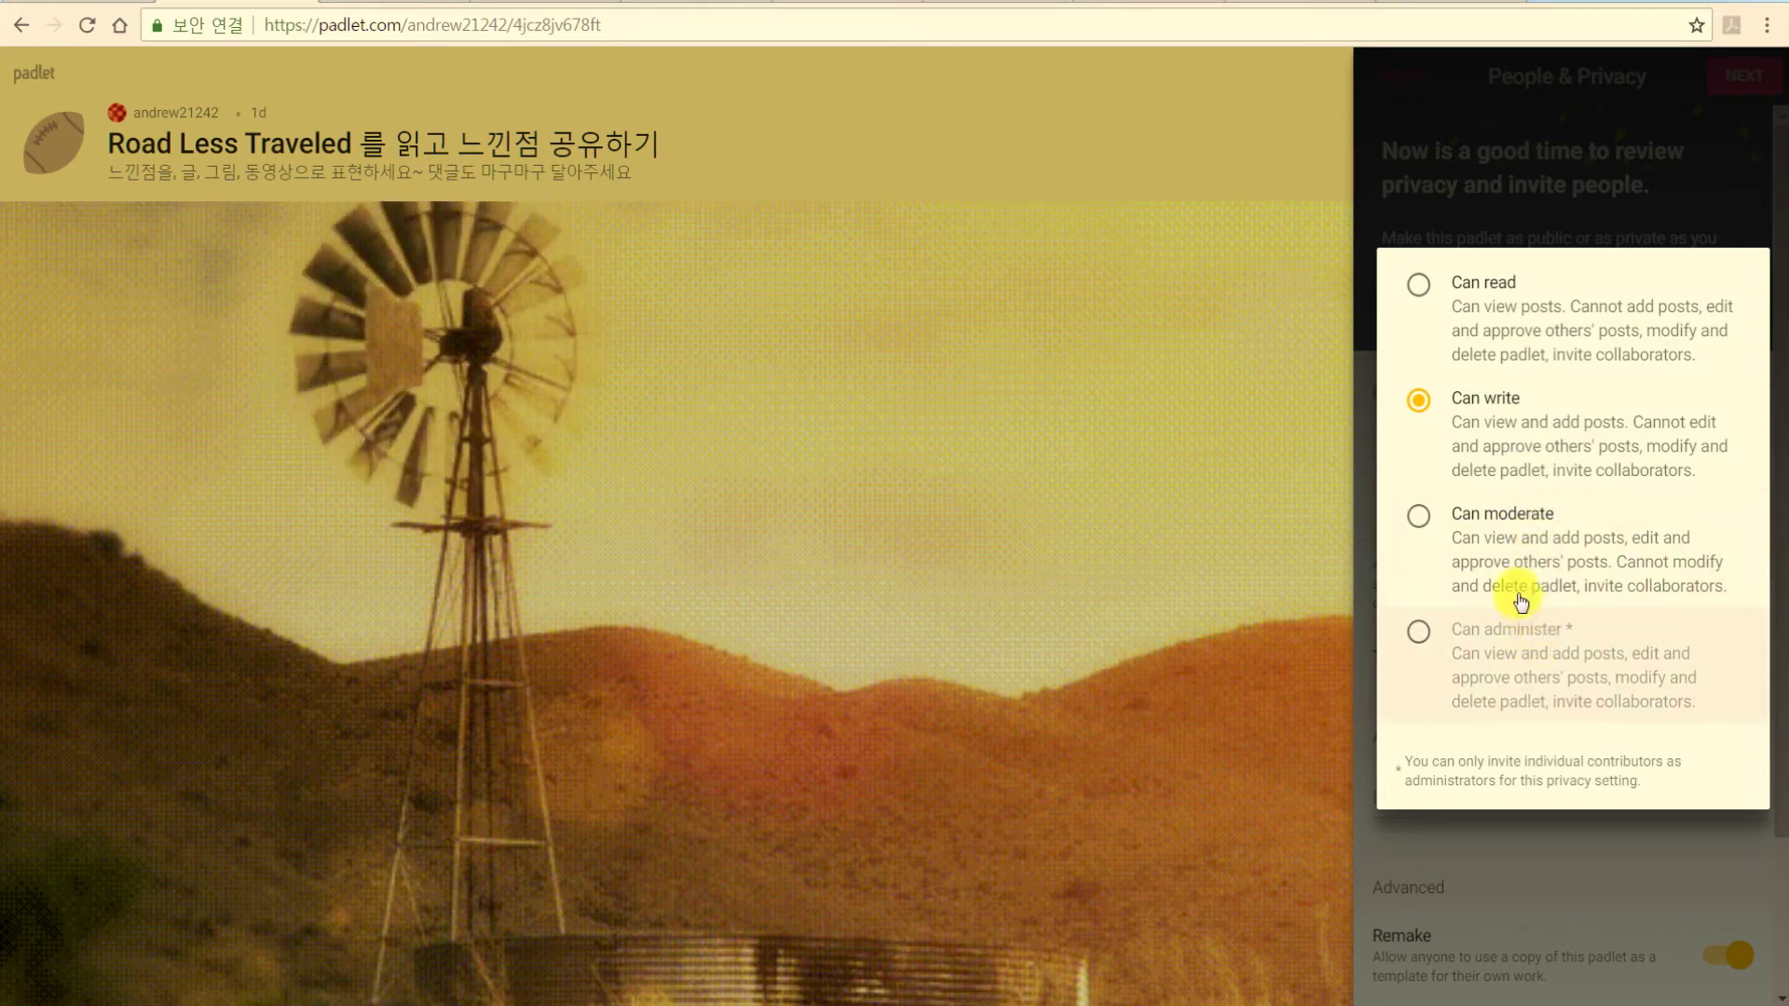
click(1497, 411)
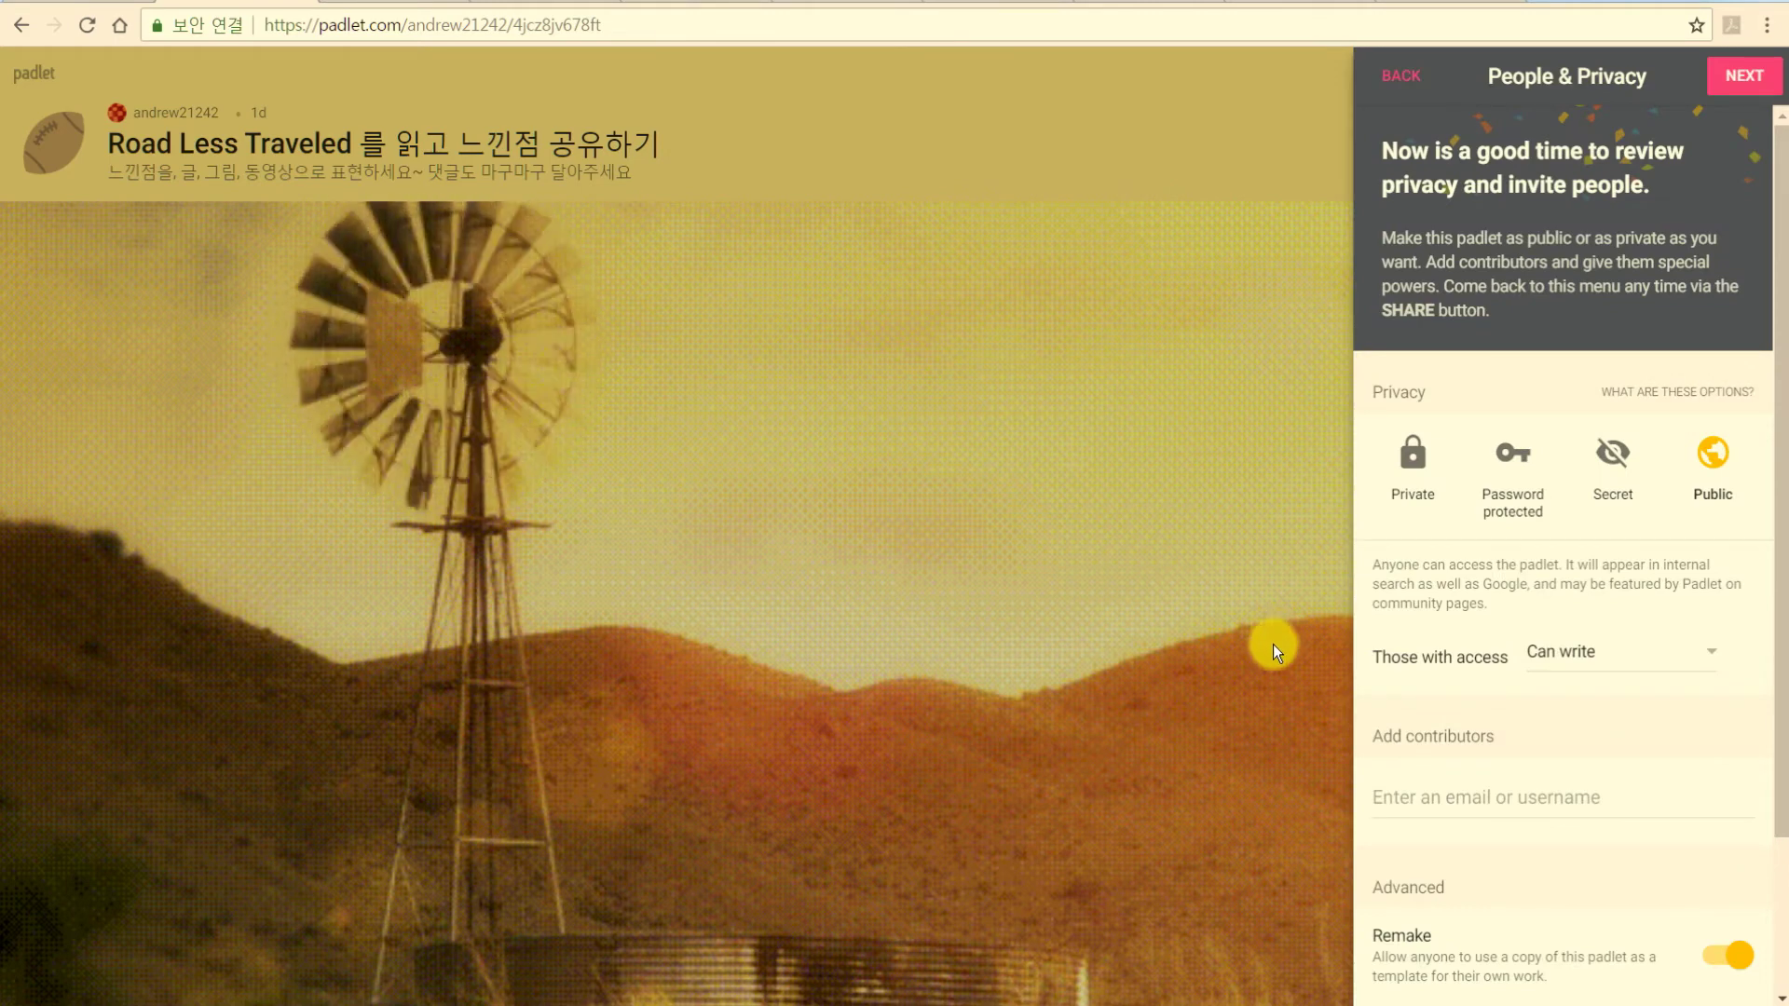
drag(1777, 797, 1772, 960)
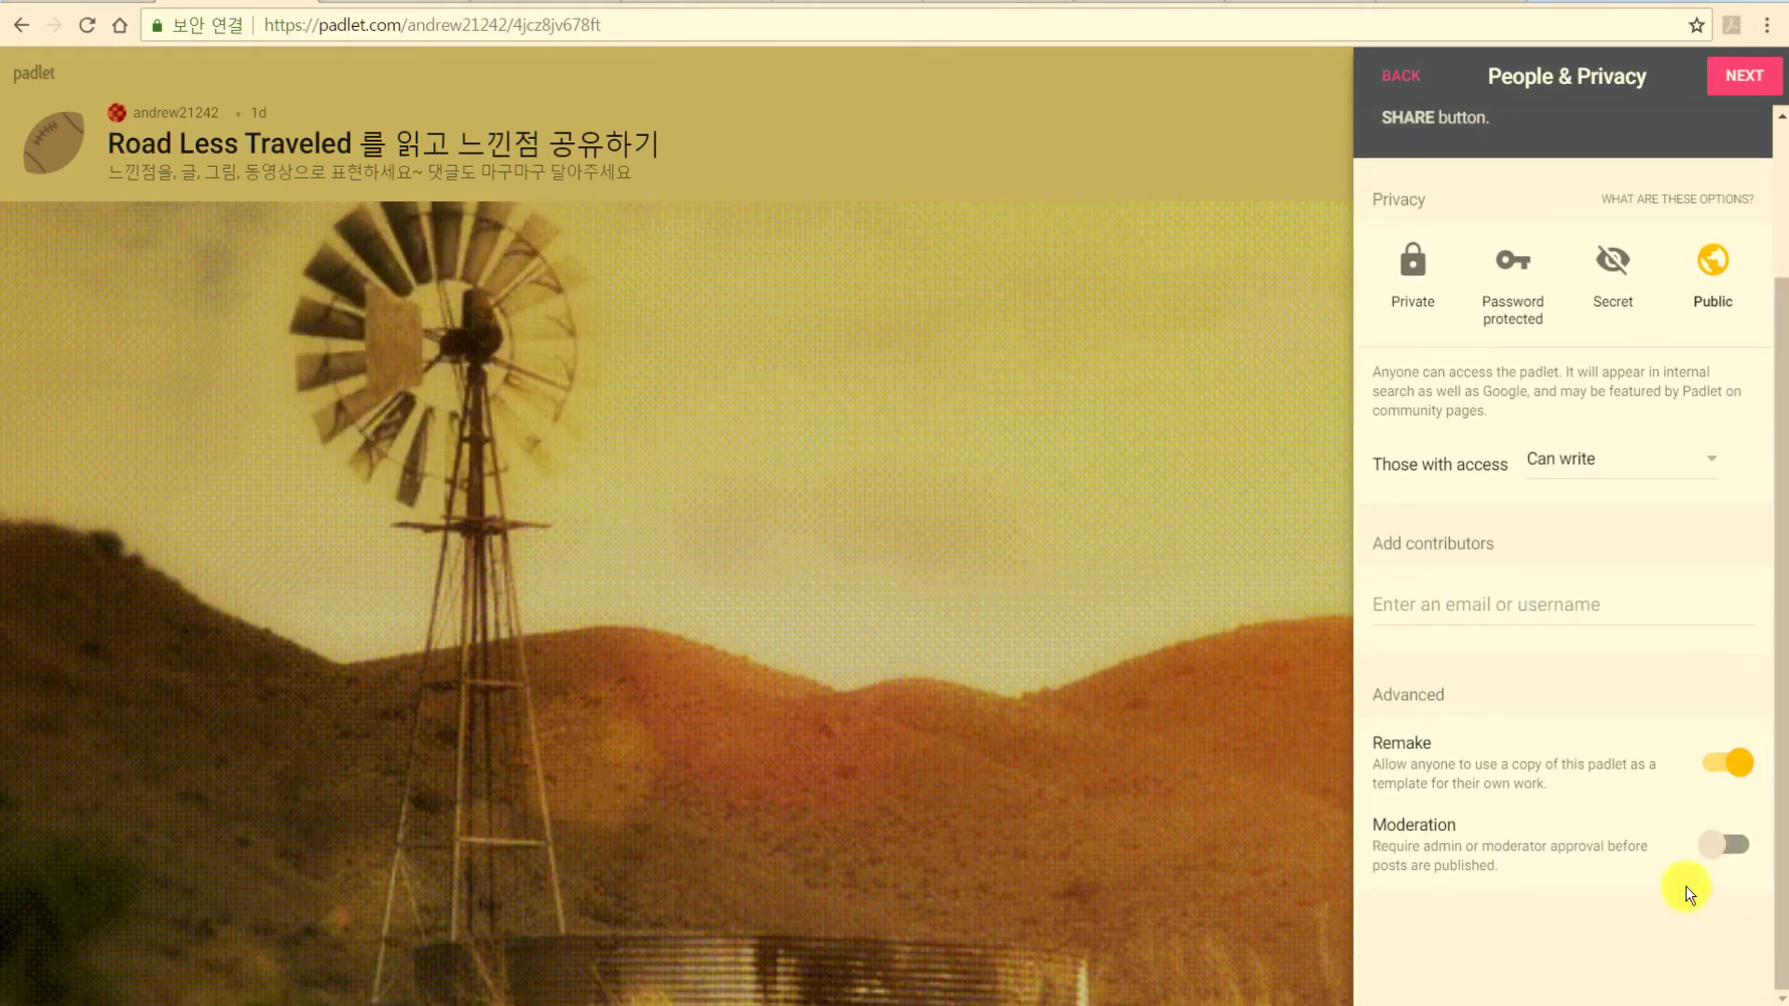
click(1778, 200)
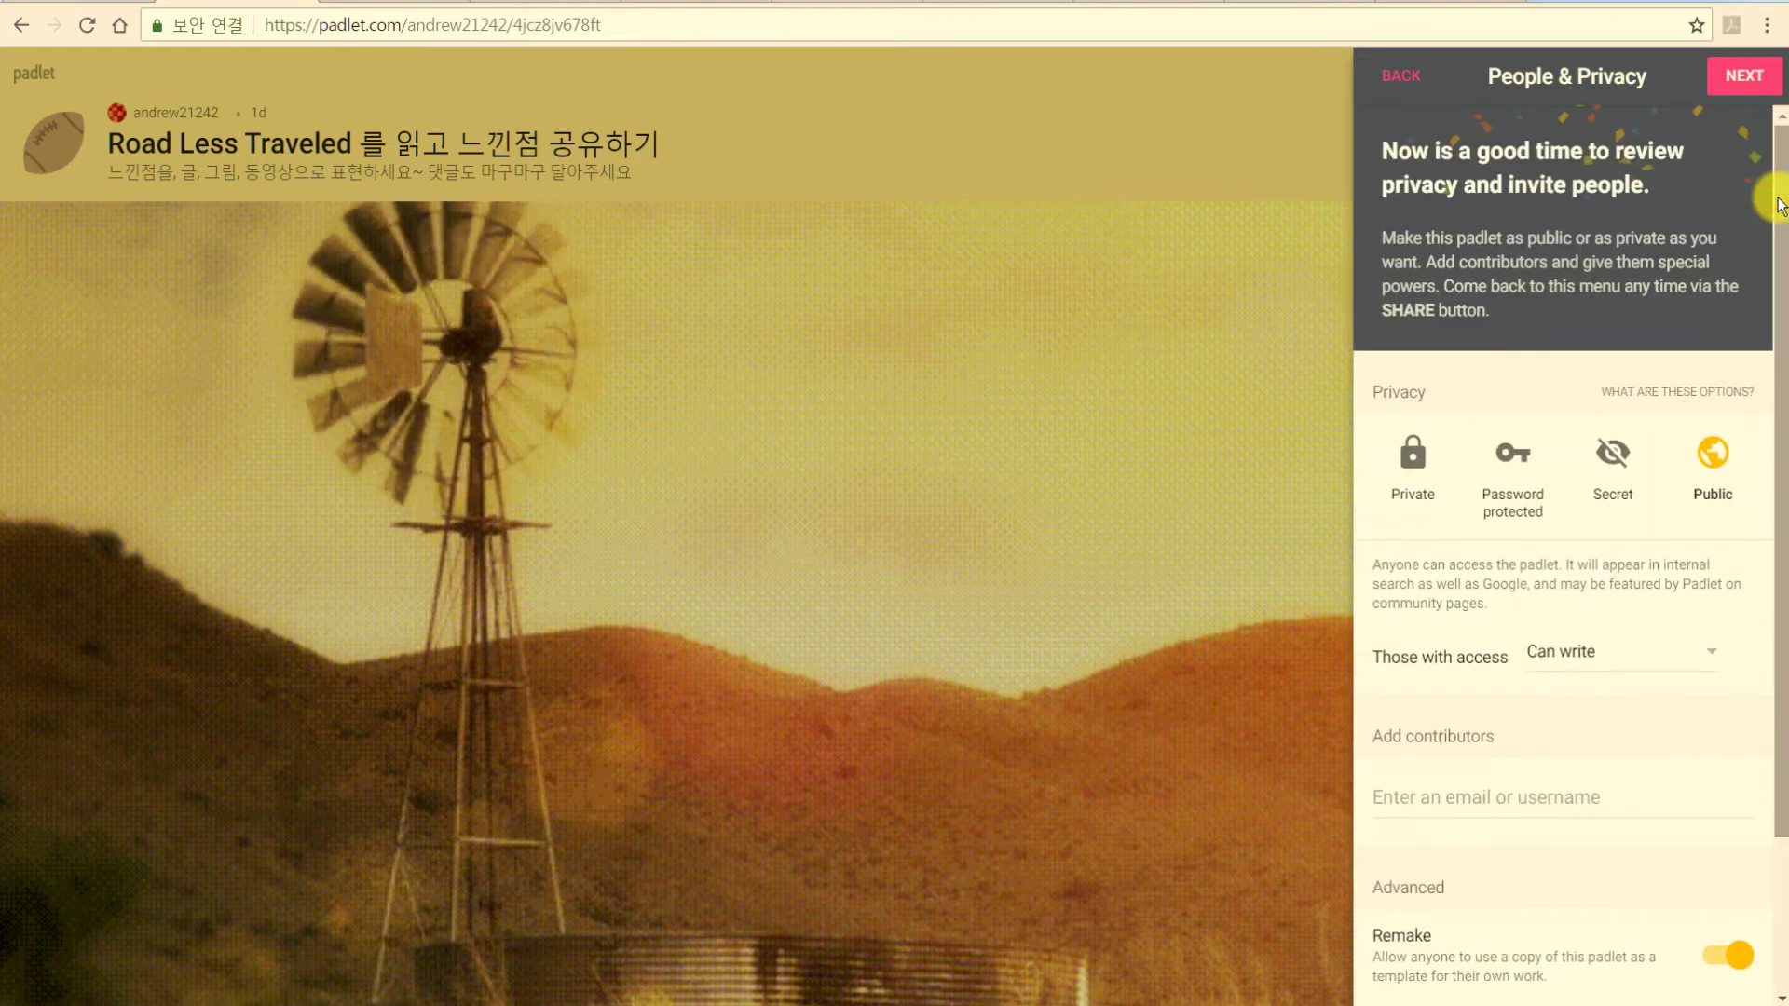
click(1735, 84)
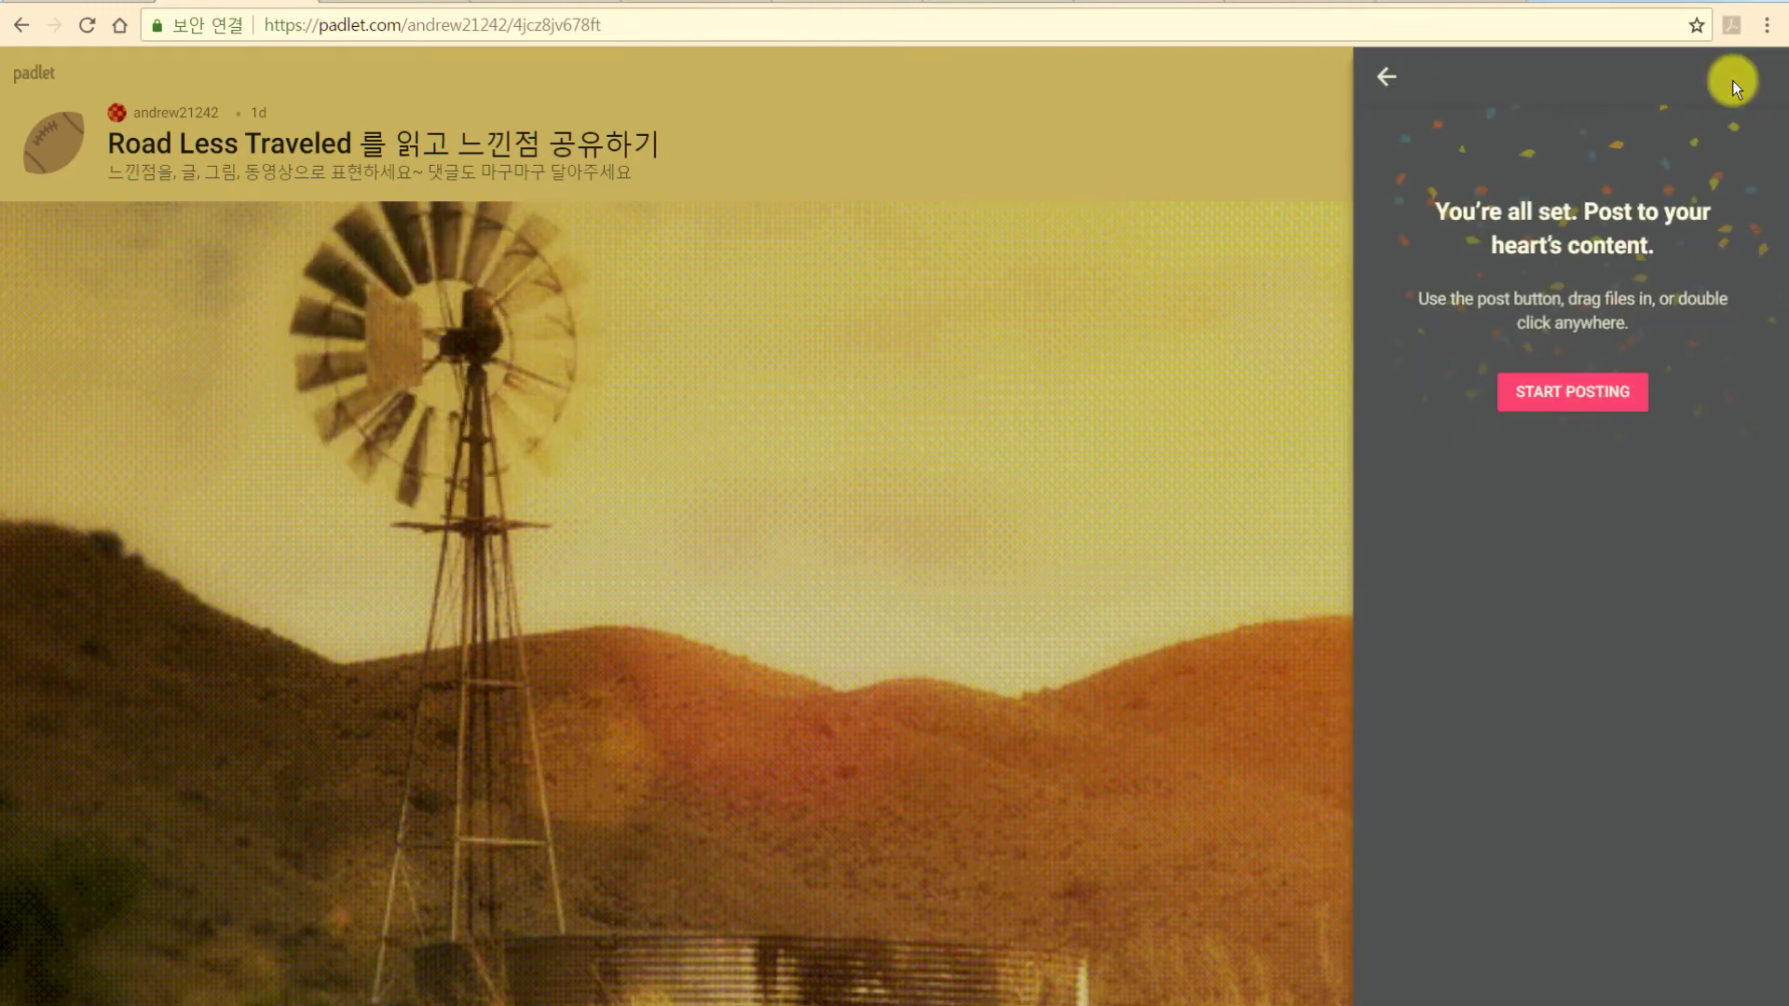
click(1554, 395)
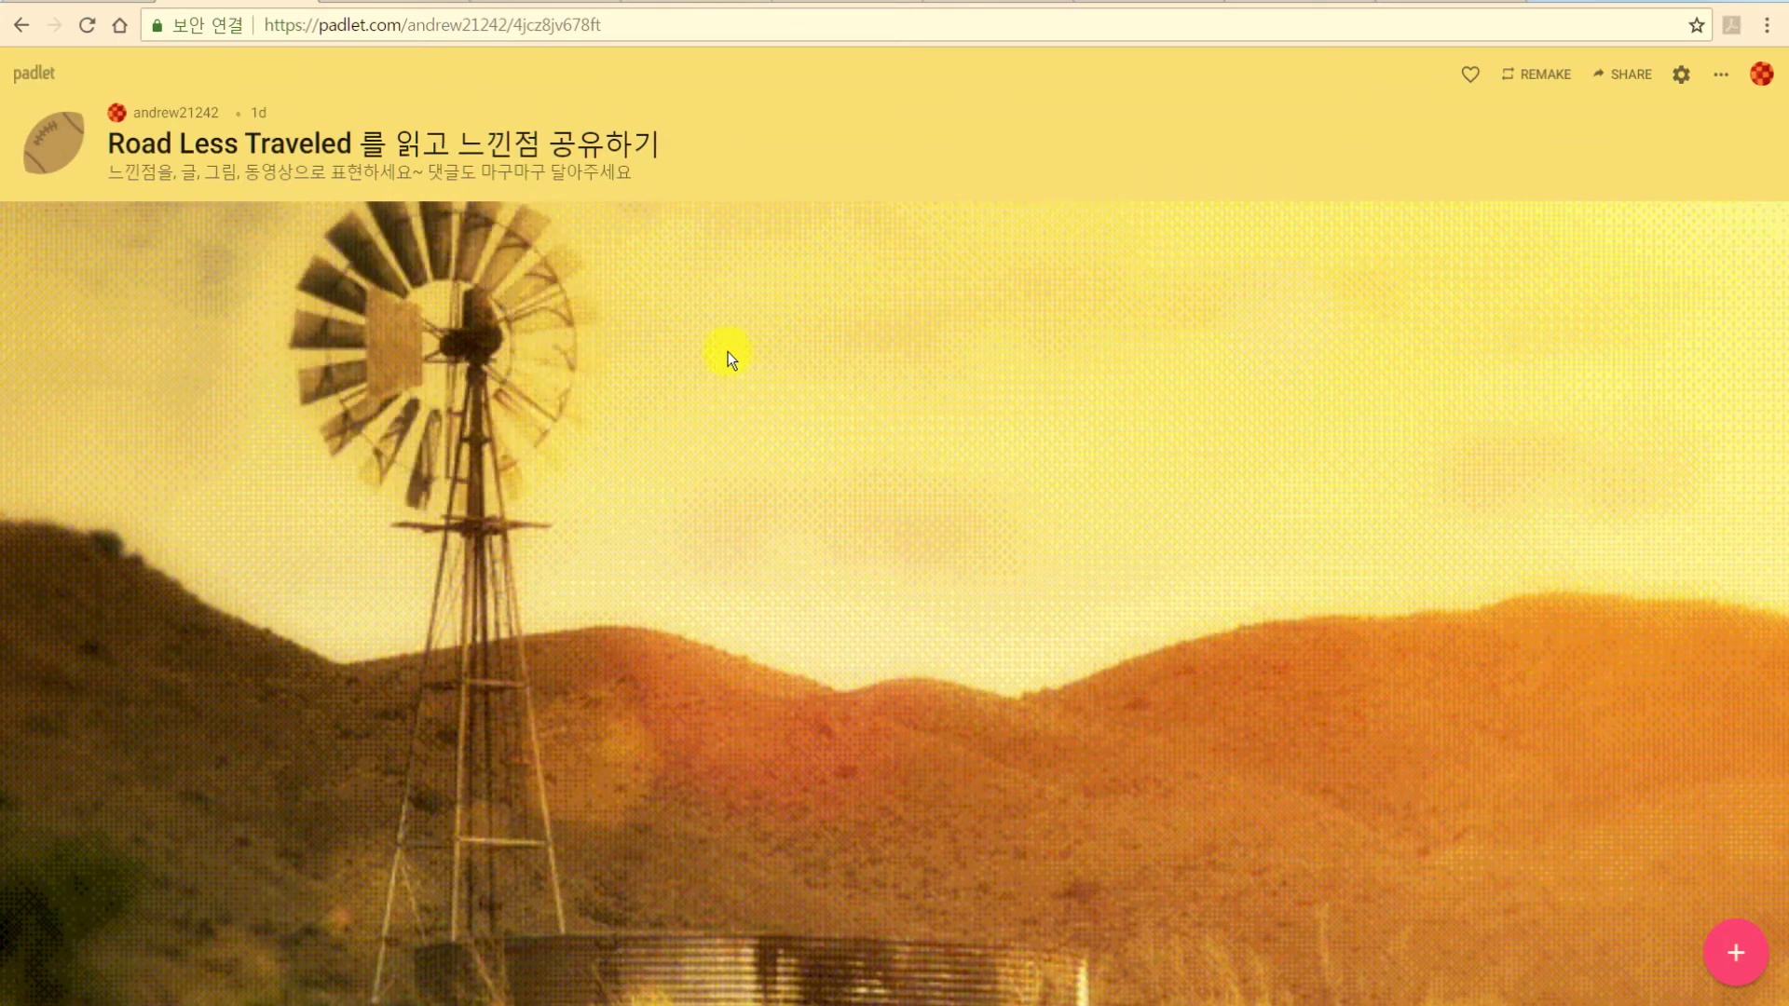
Add a post titled '우와......' with body '나는 삶이 의미 있다고는꼈어.....' and reposition it.
double_click(704, 317)
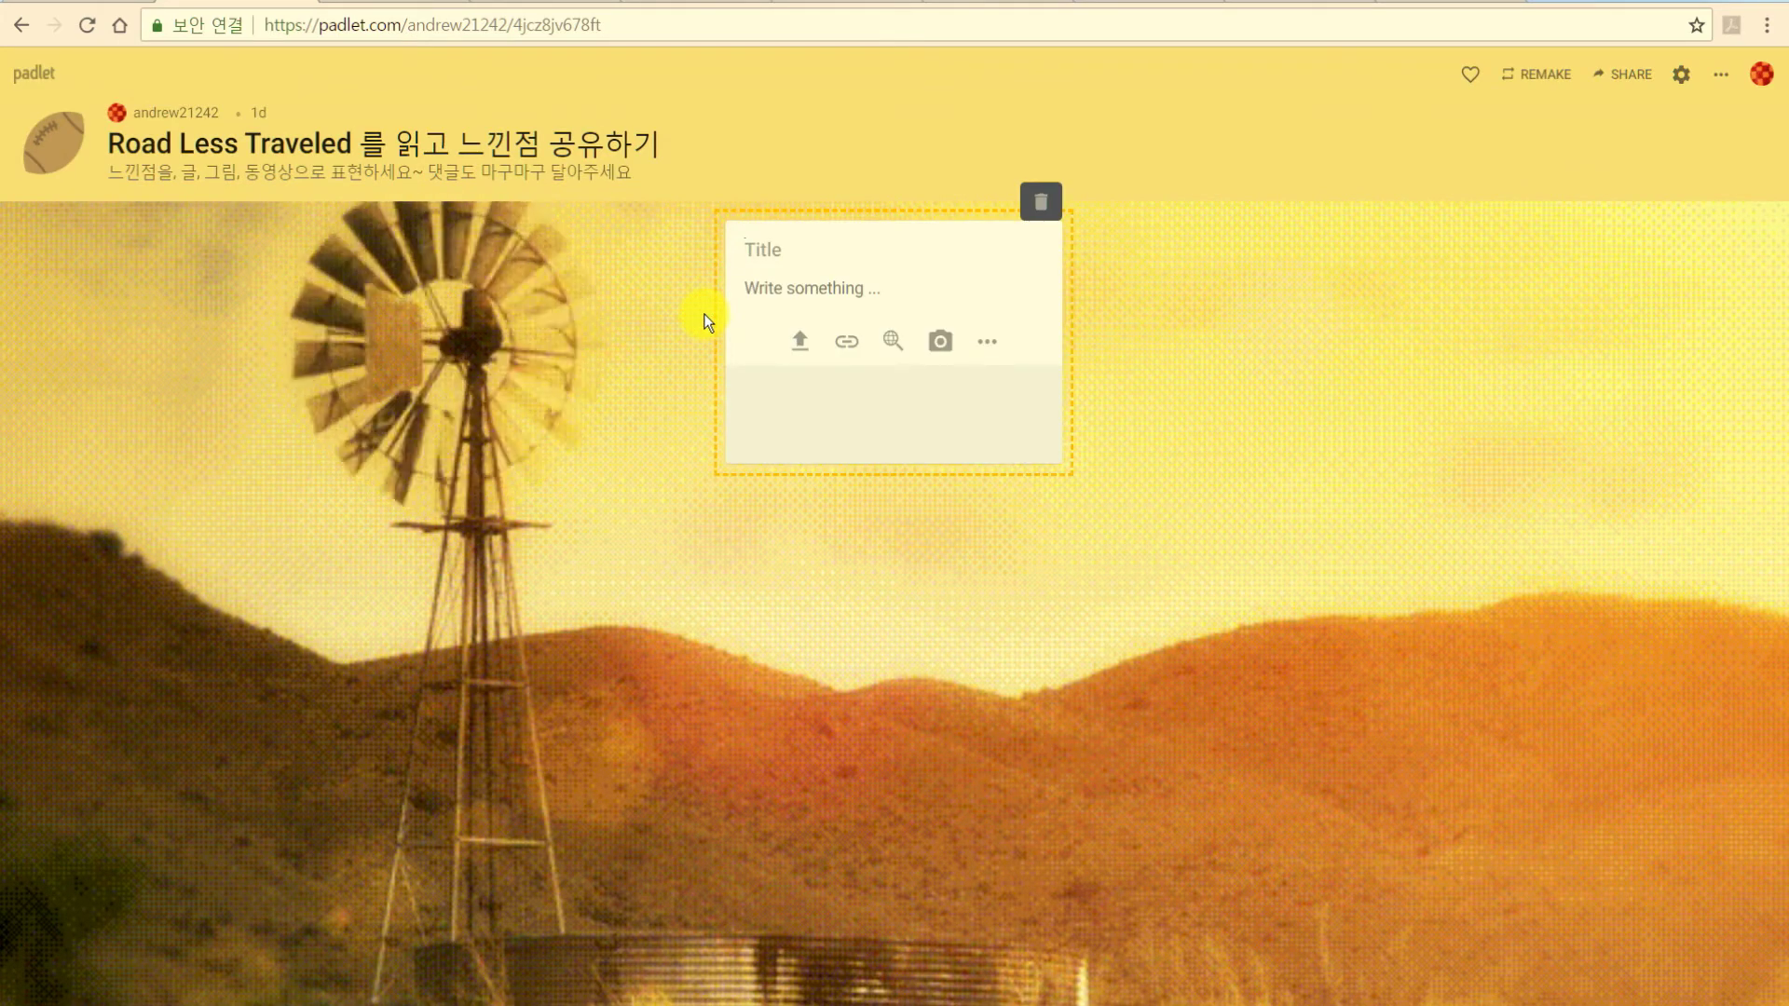
text(dnd)
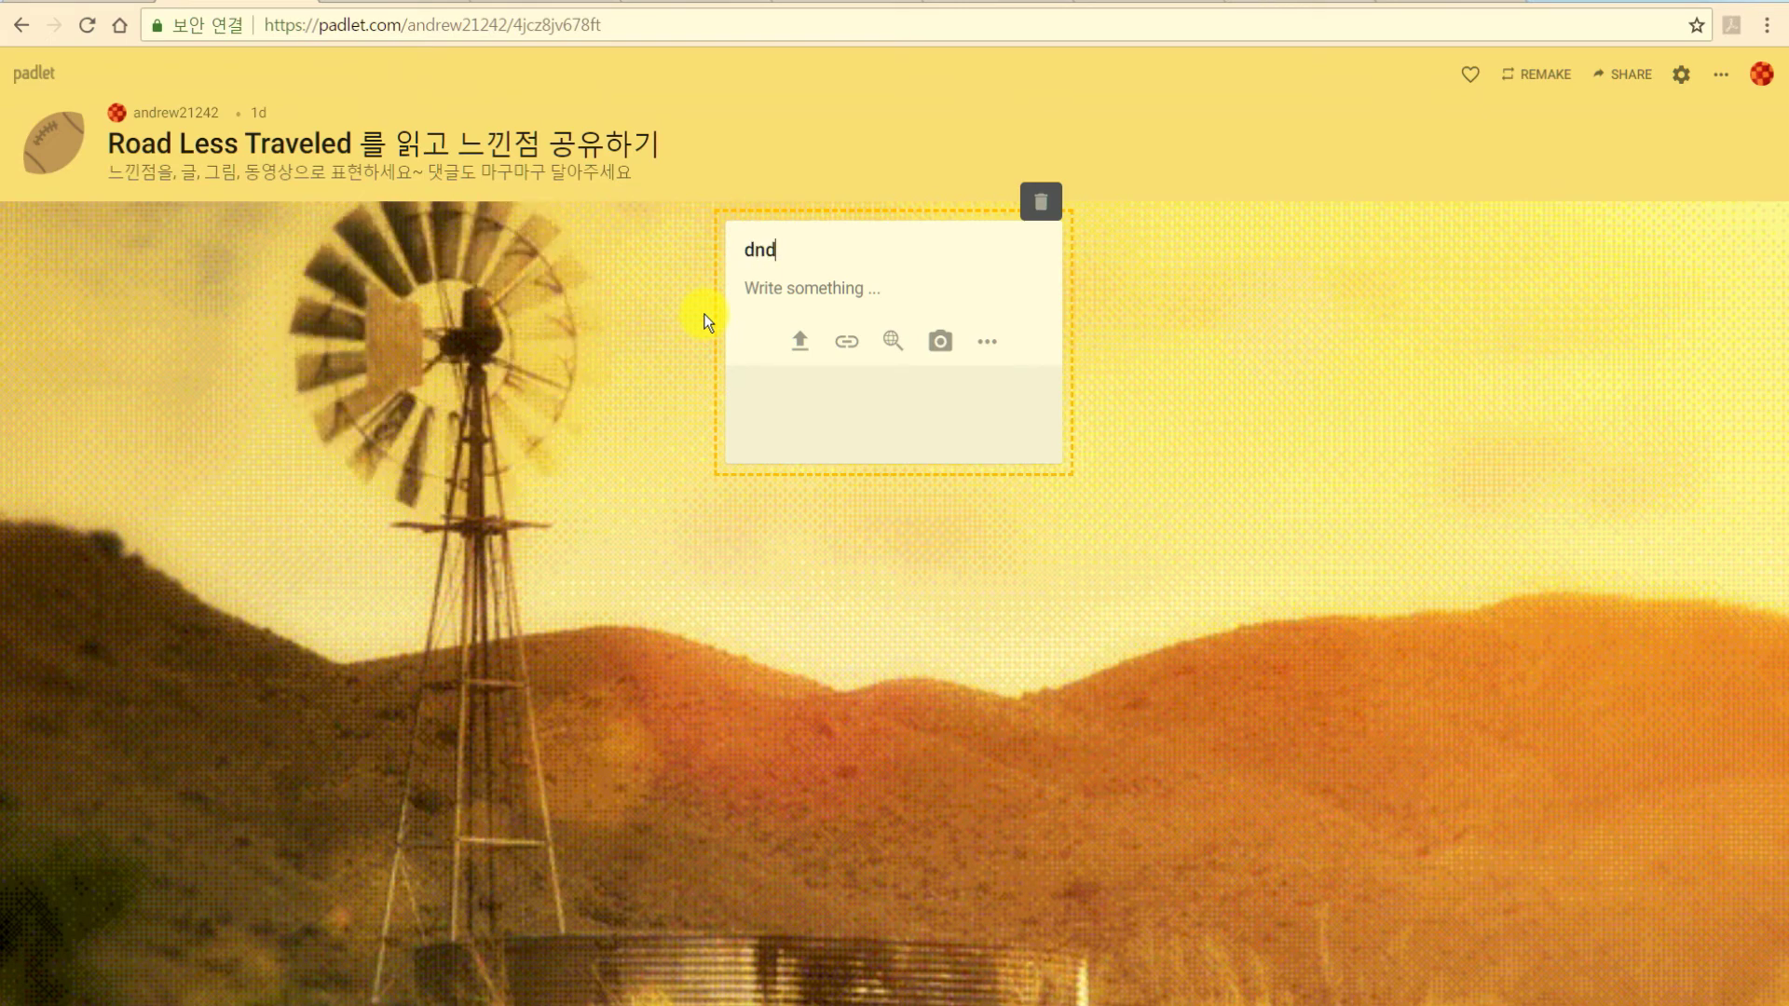
key(BackSpace)
key(BackSpace)
text(우와......)
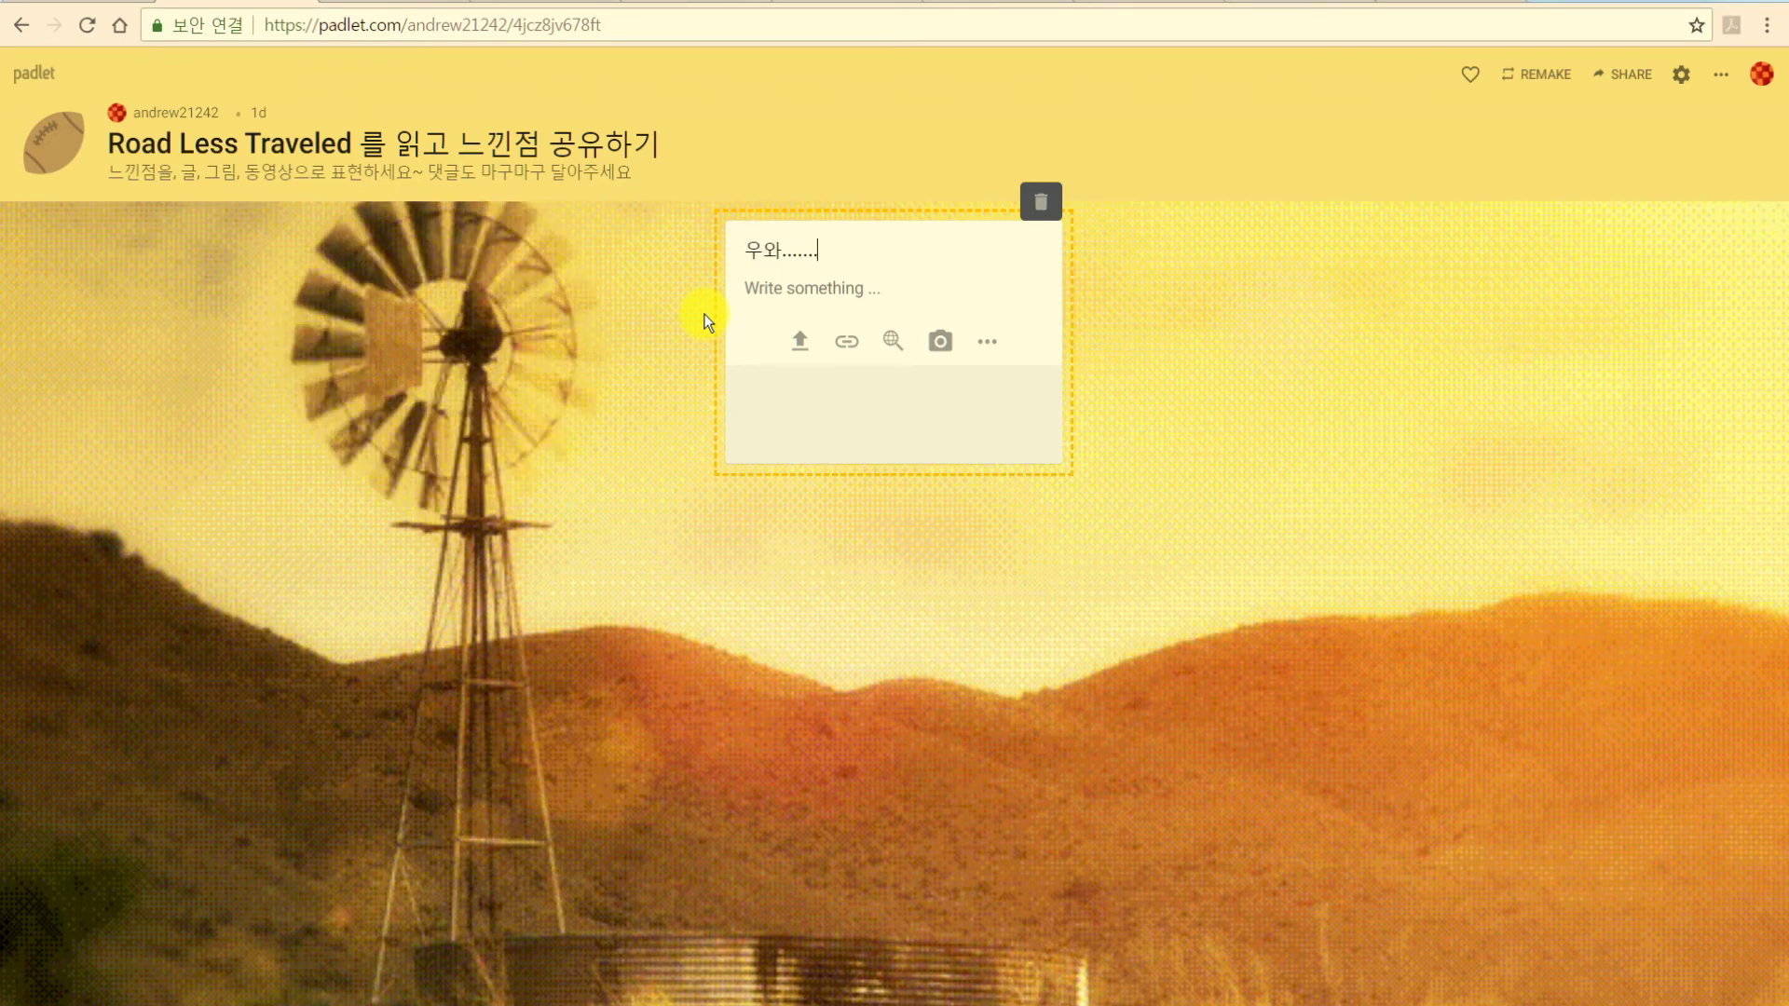
click(781, 293)
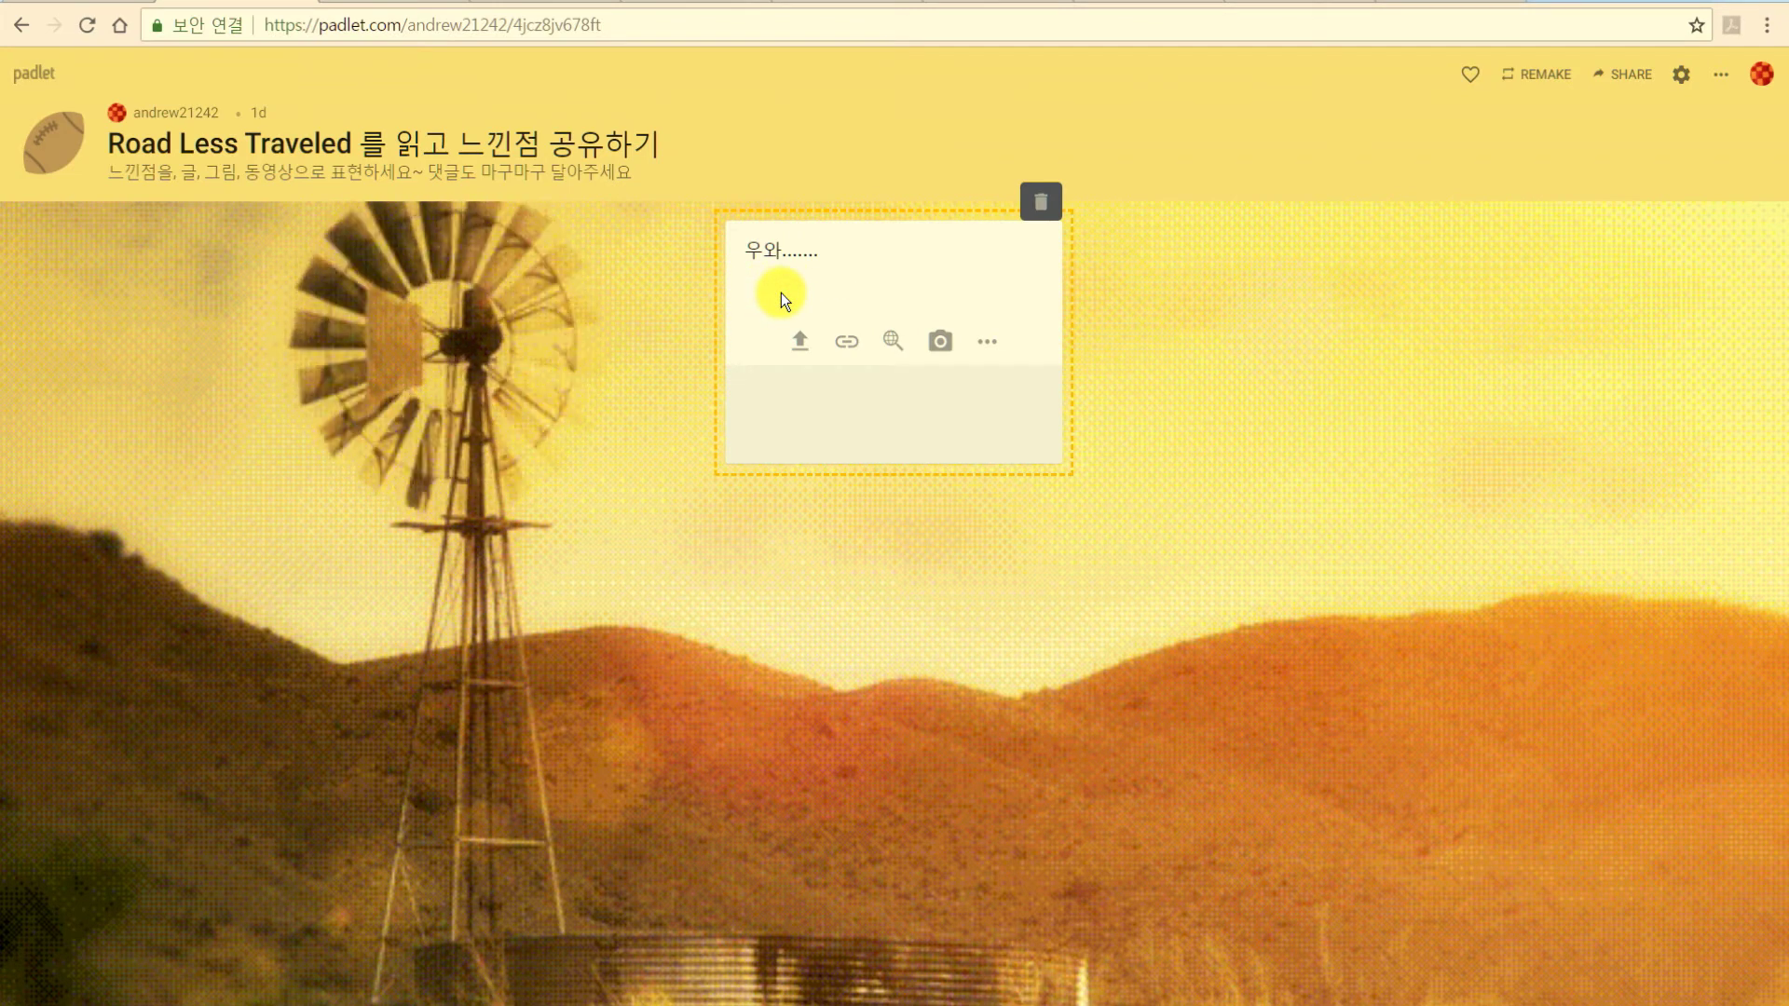
text(나는 삶이 의미 있다고는)
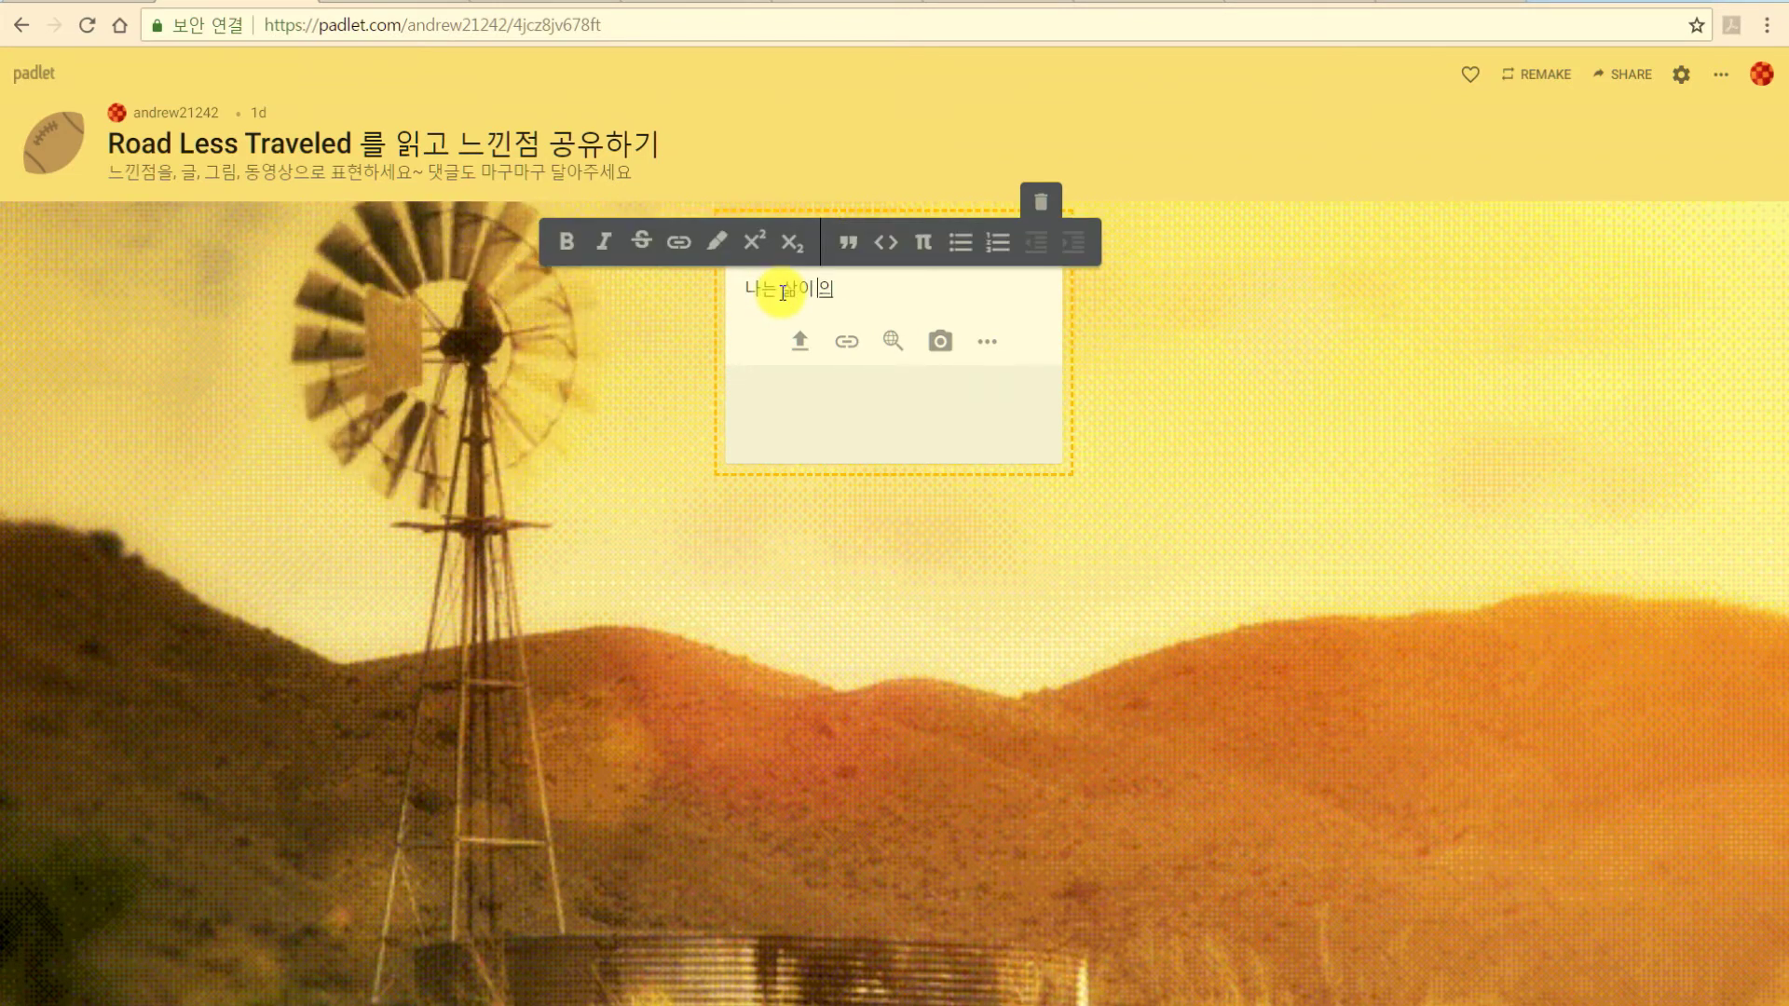
text(꼈어.)
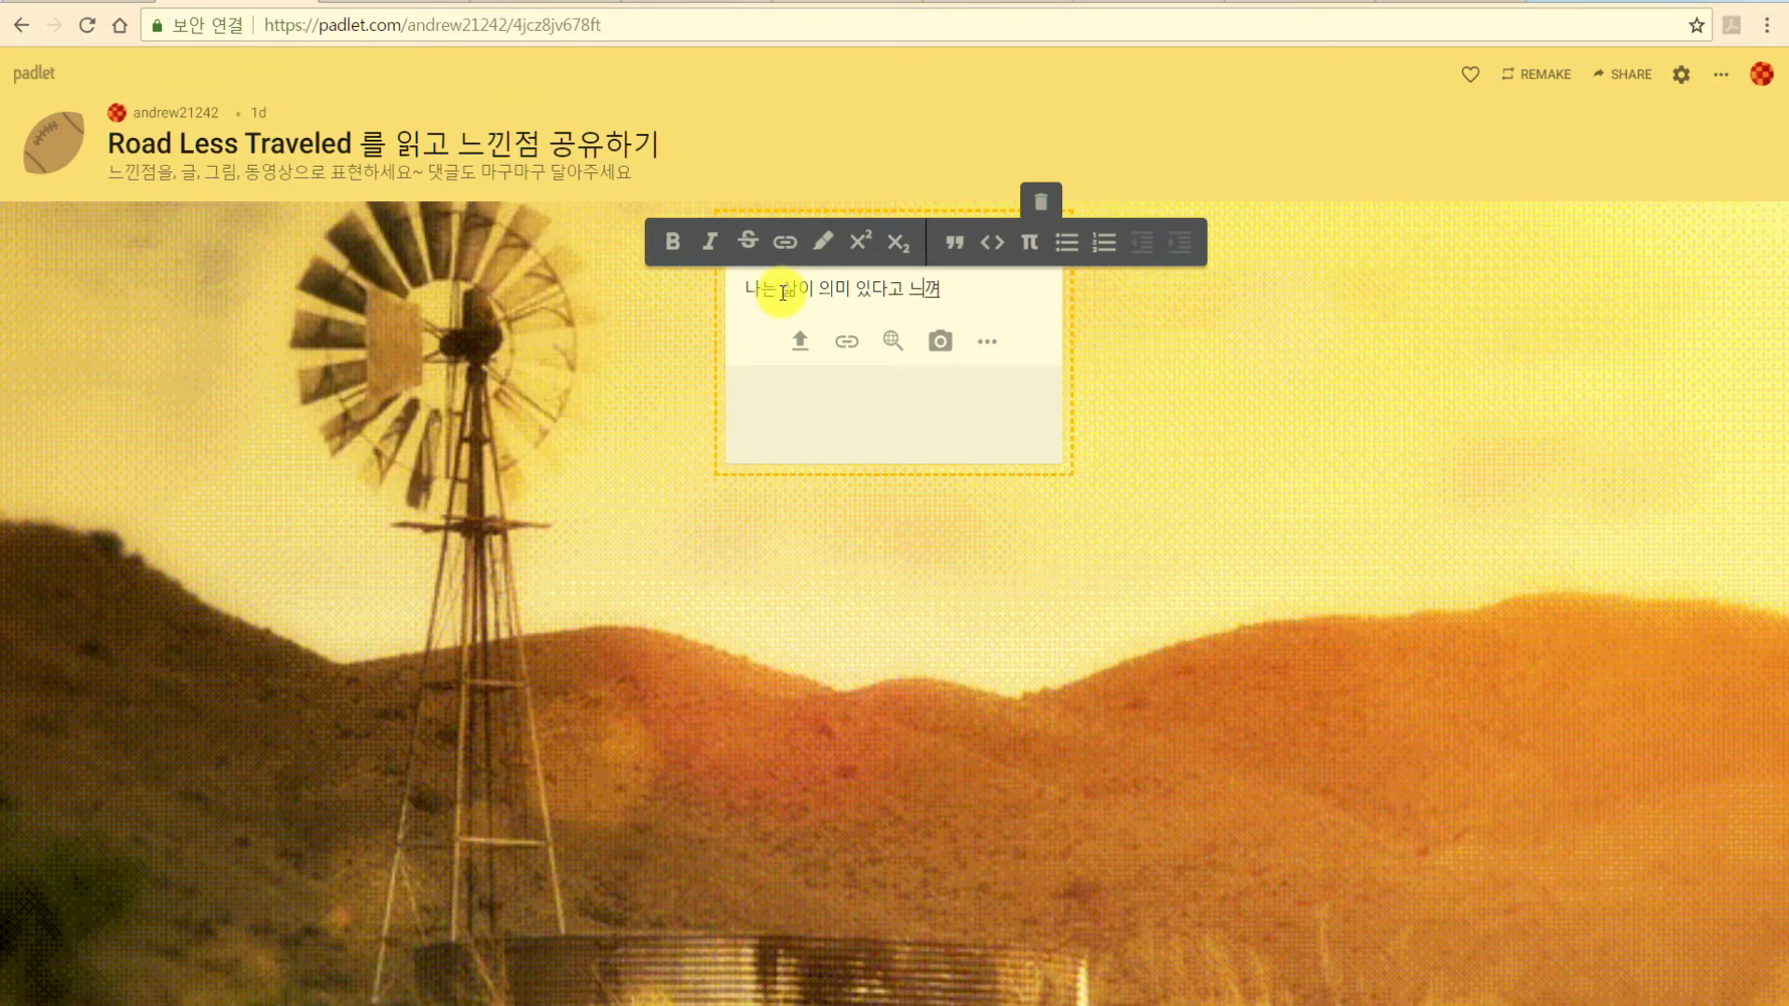
text(....)
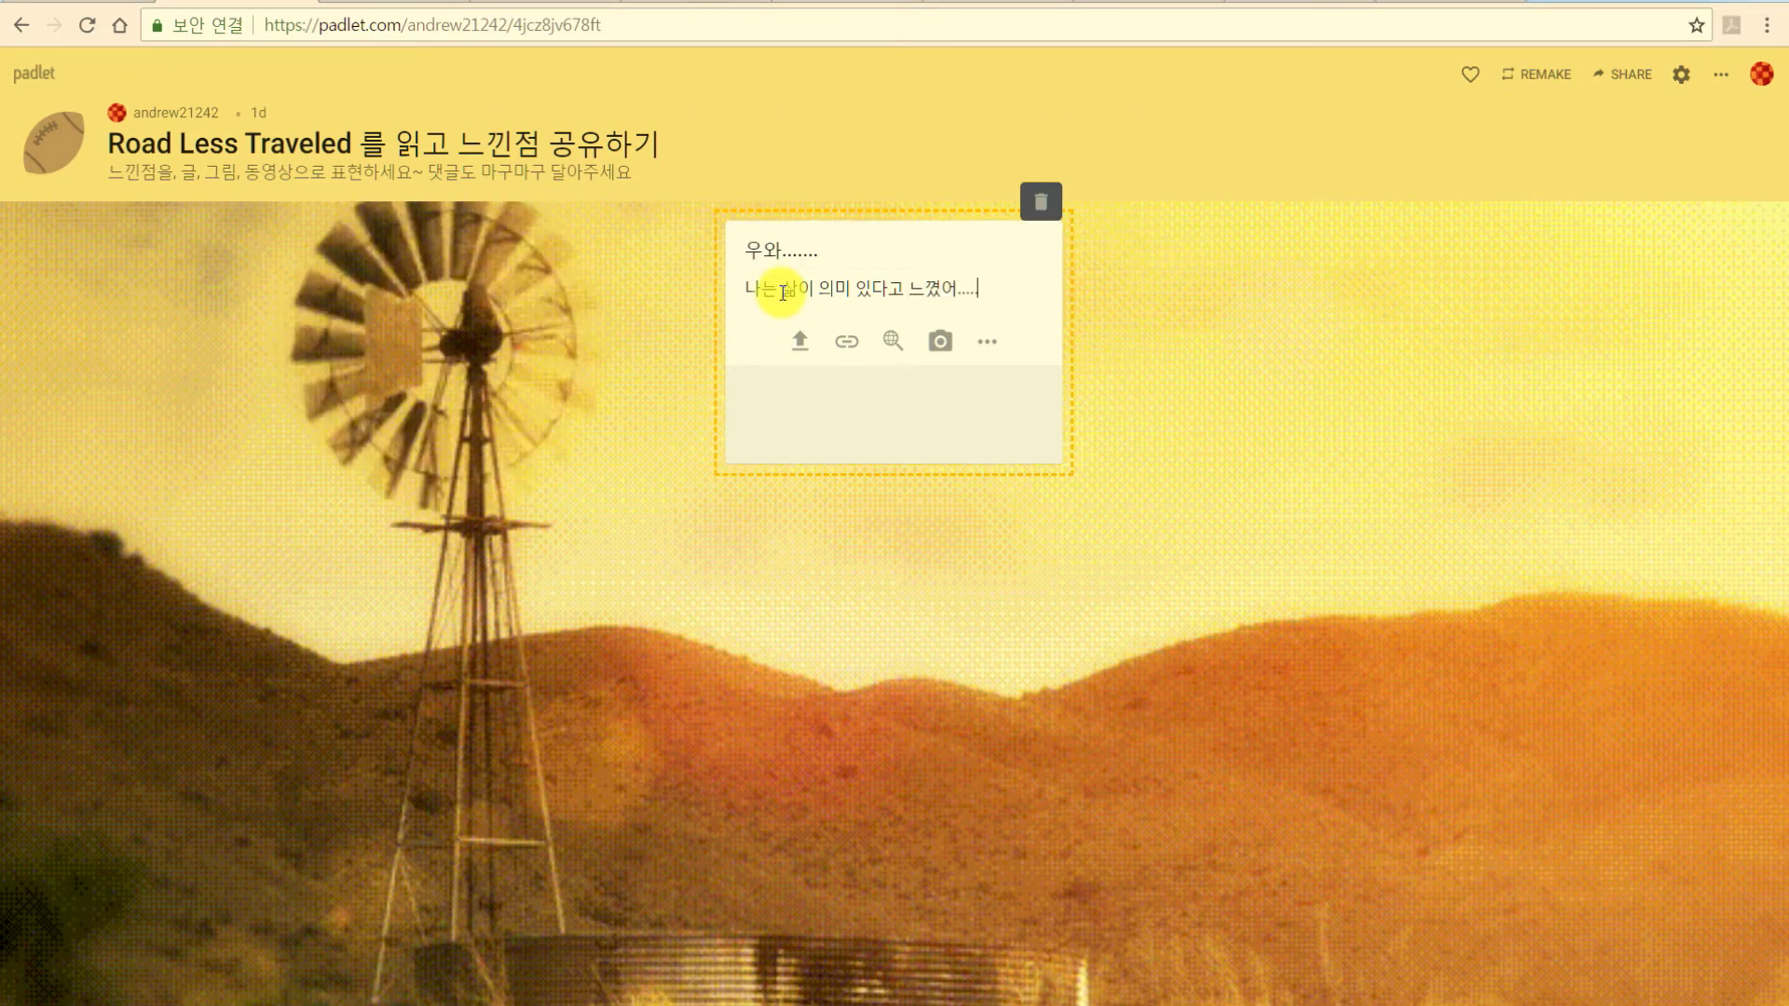
key(Return)
click(622, 439)
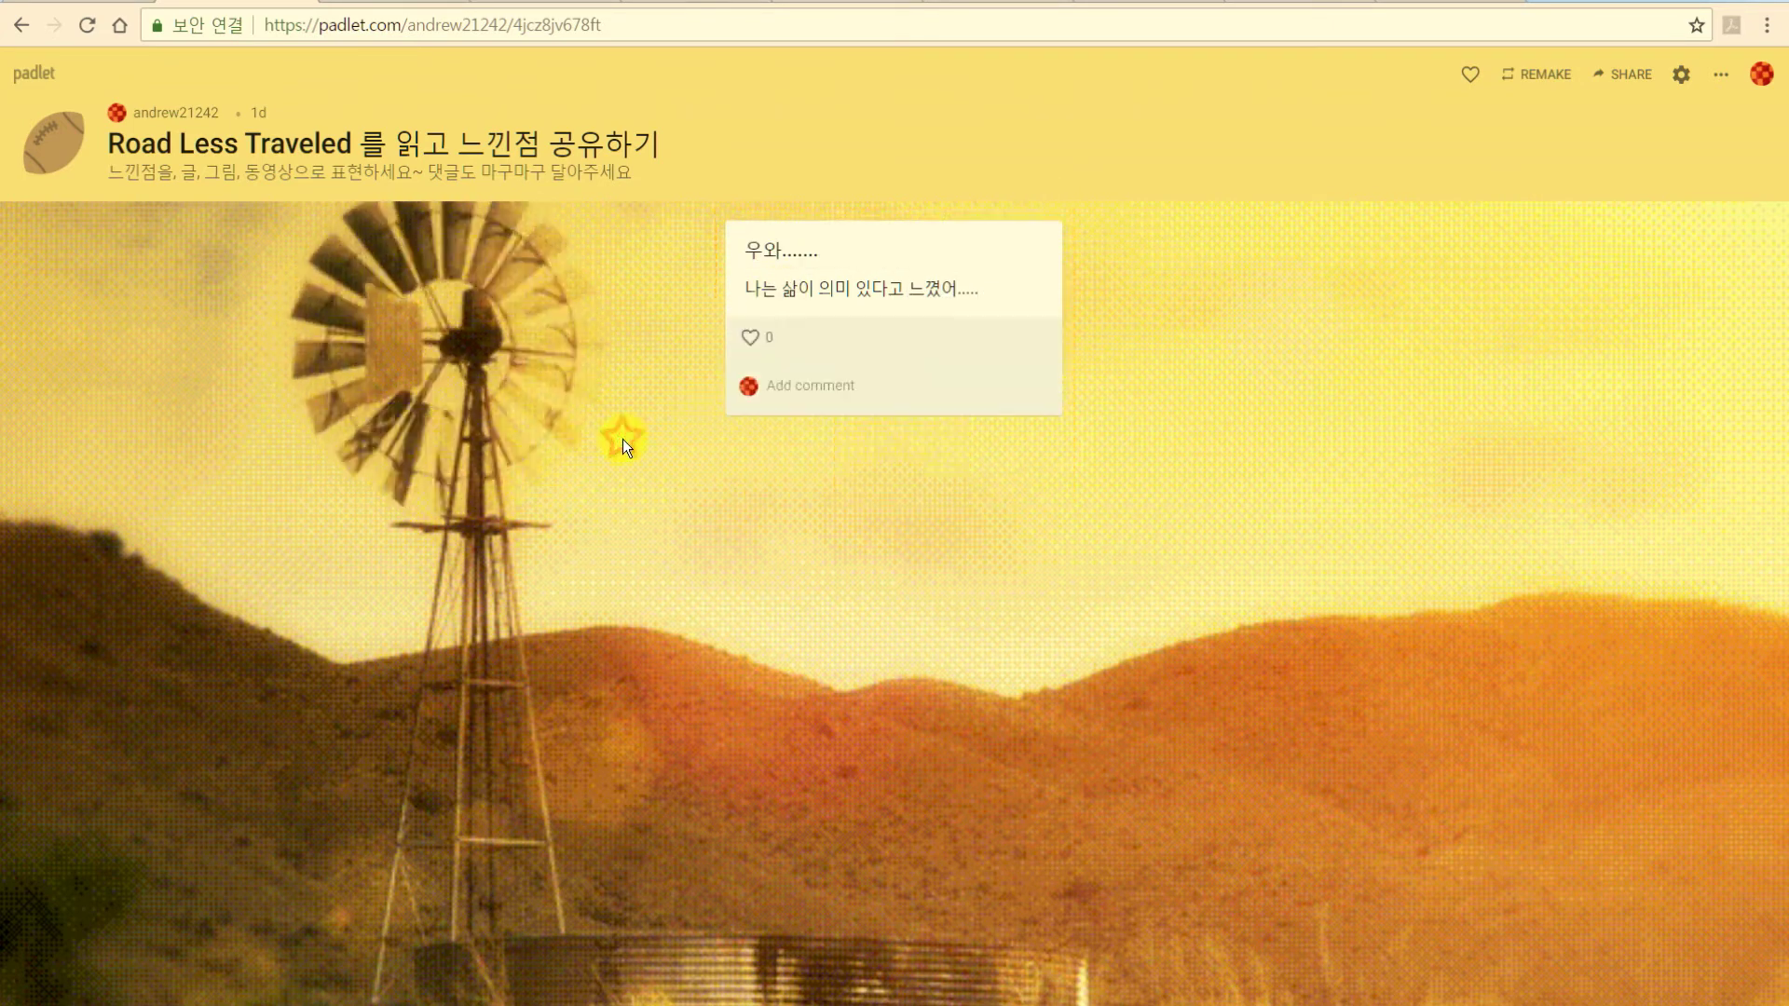
drag(919, 251, 1182, 399)
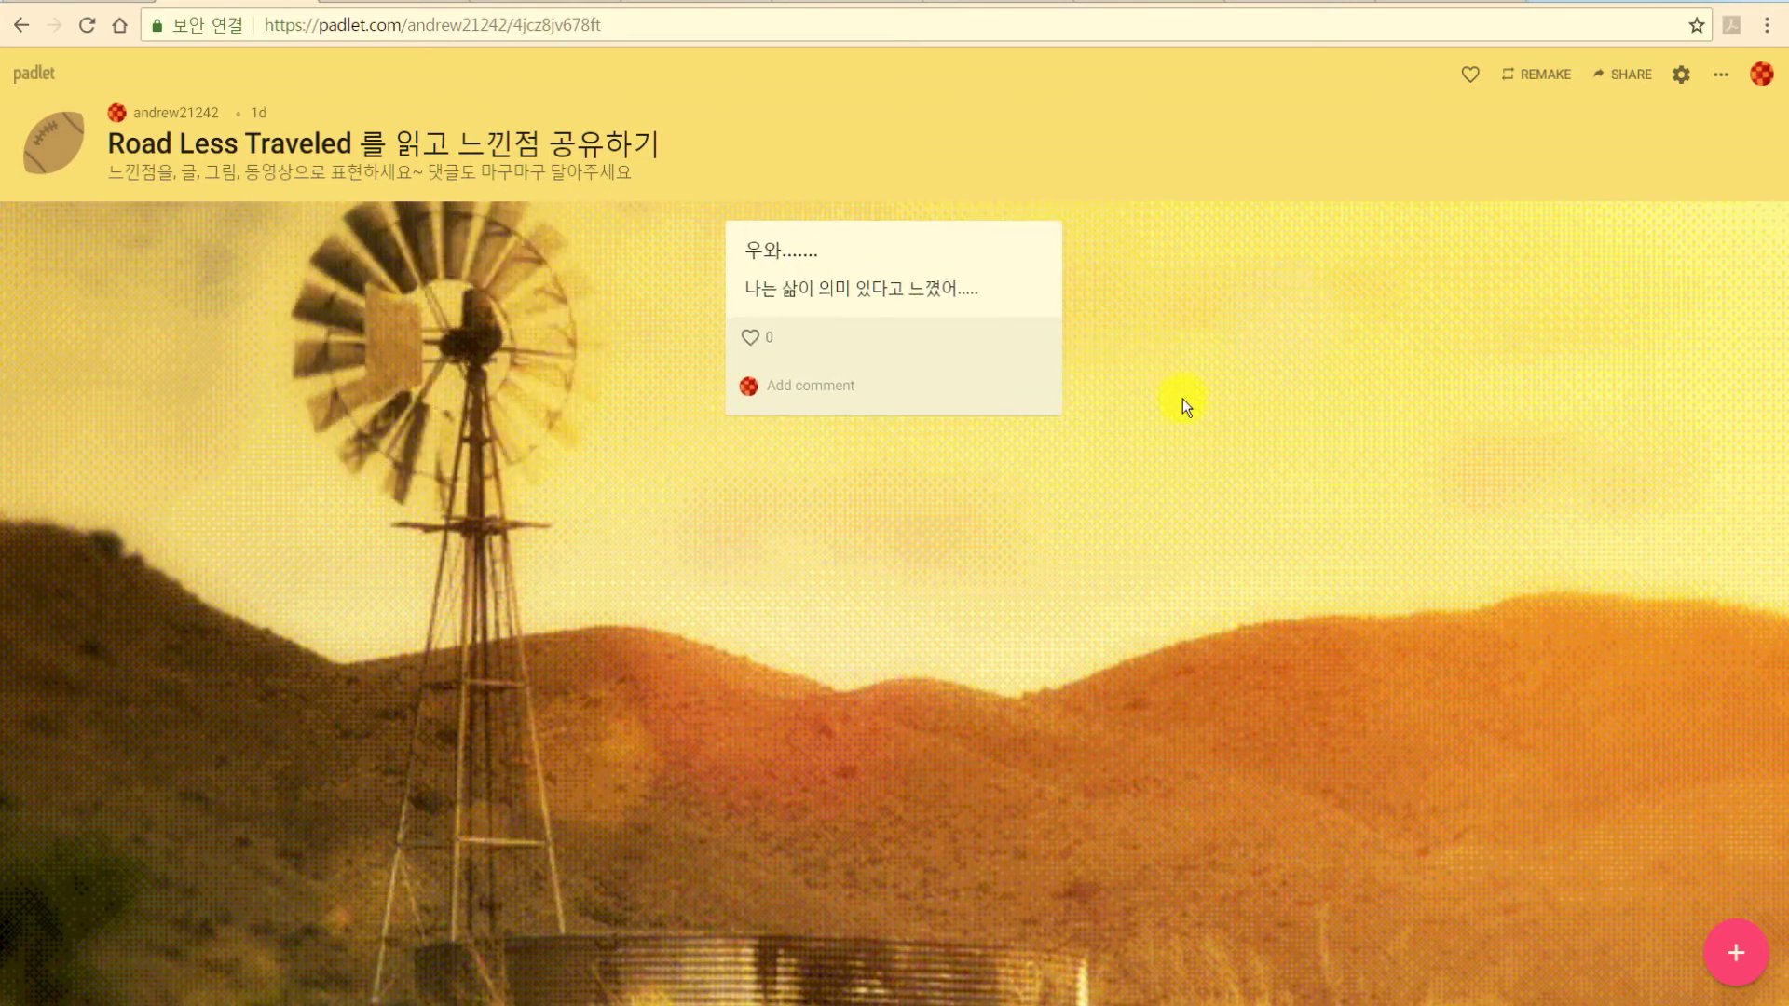
Add a second post titled '음..' with body '지루했어...'.
double_click(1441, 482)
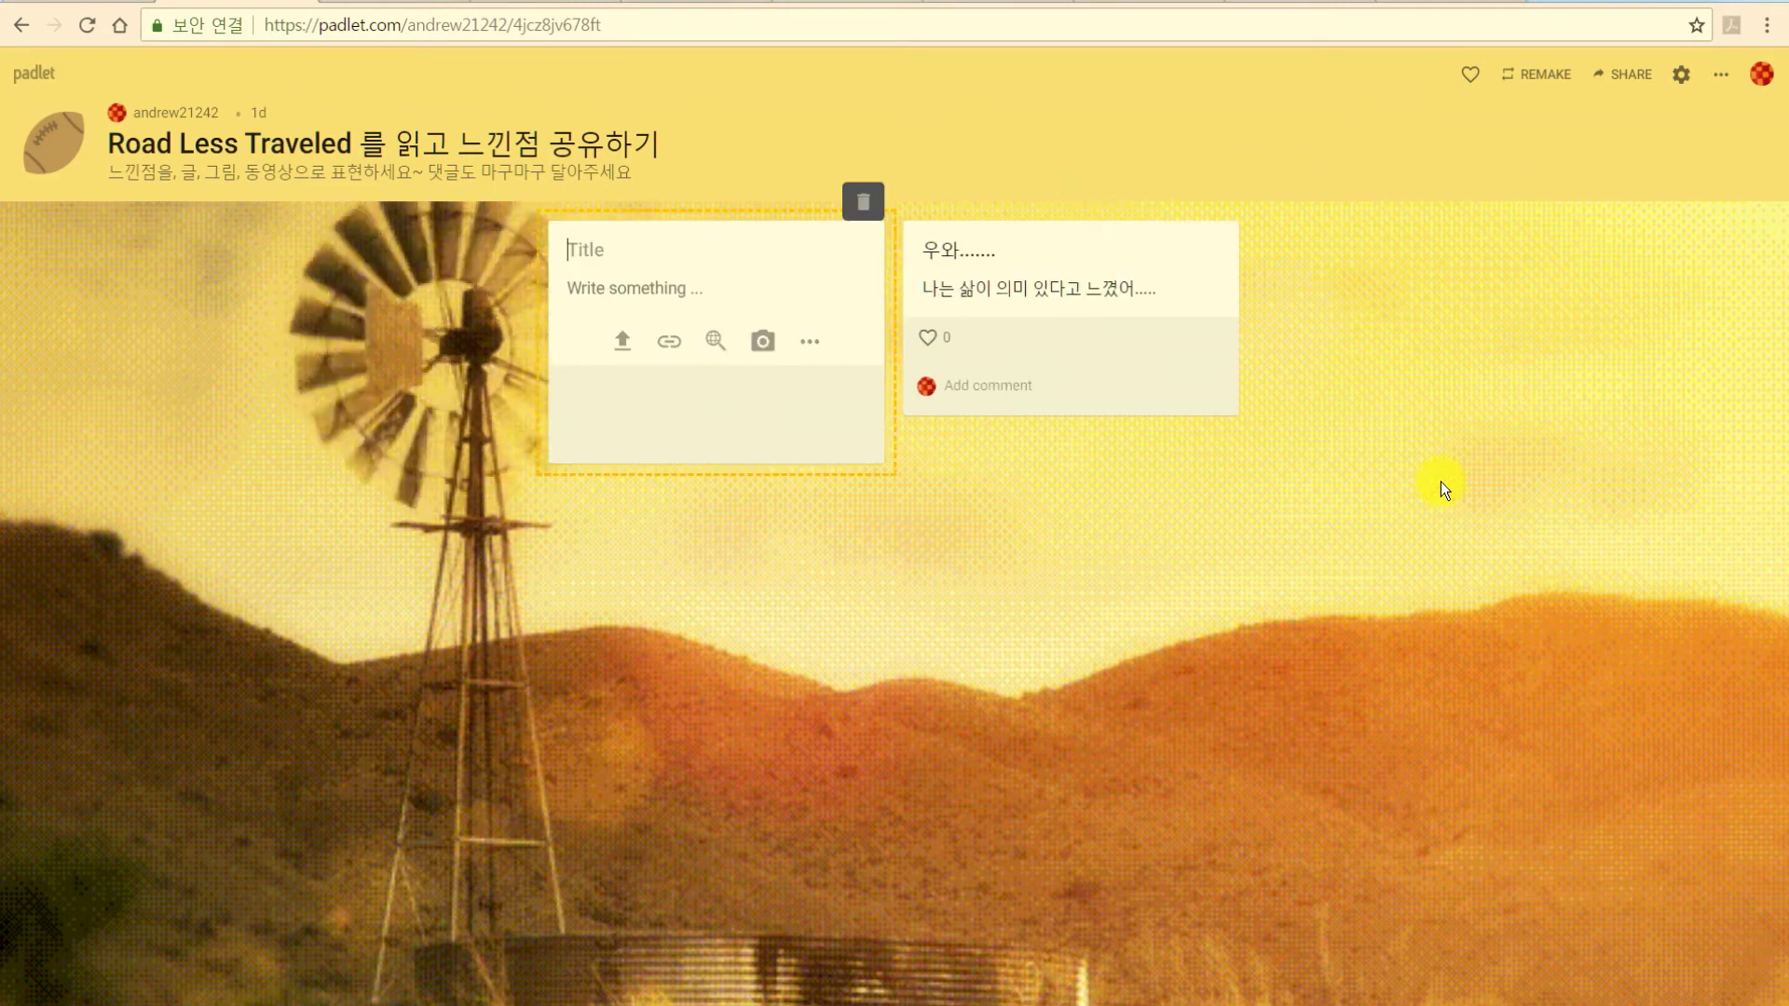
text(음..)
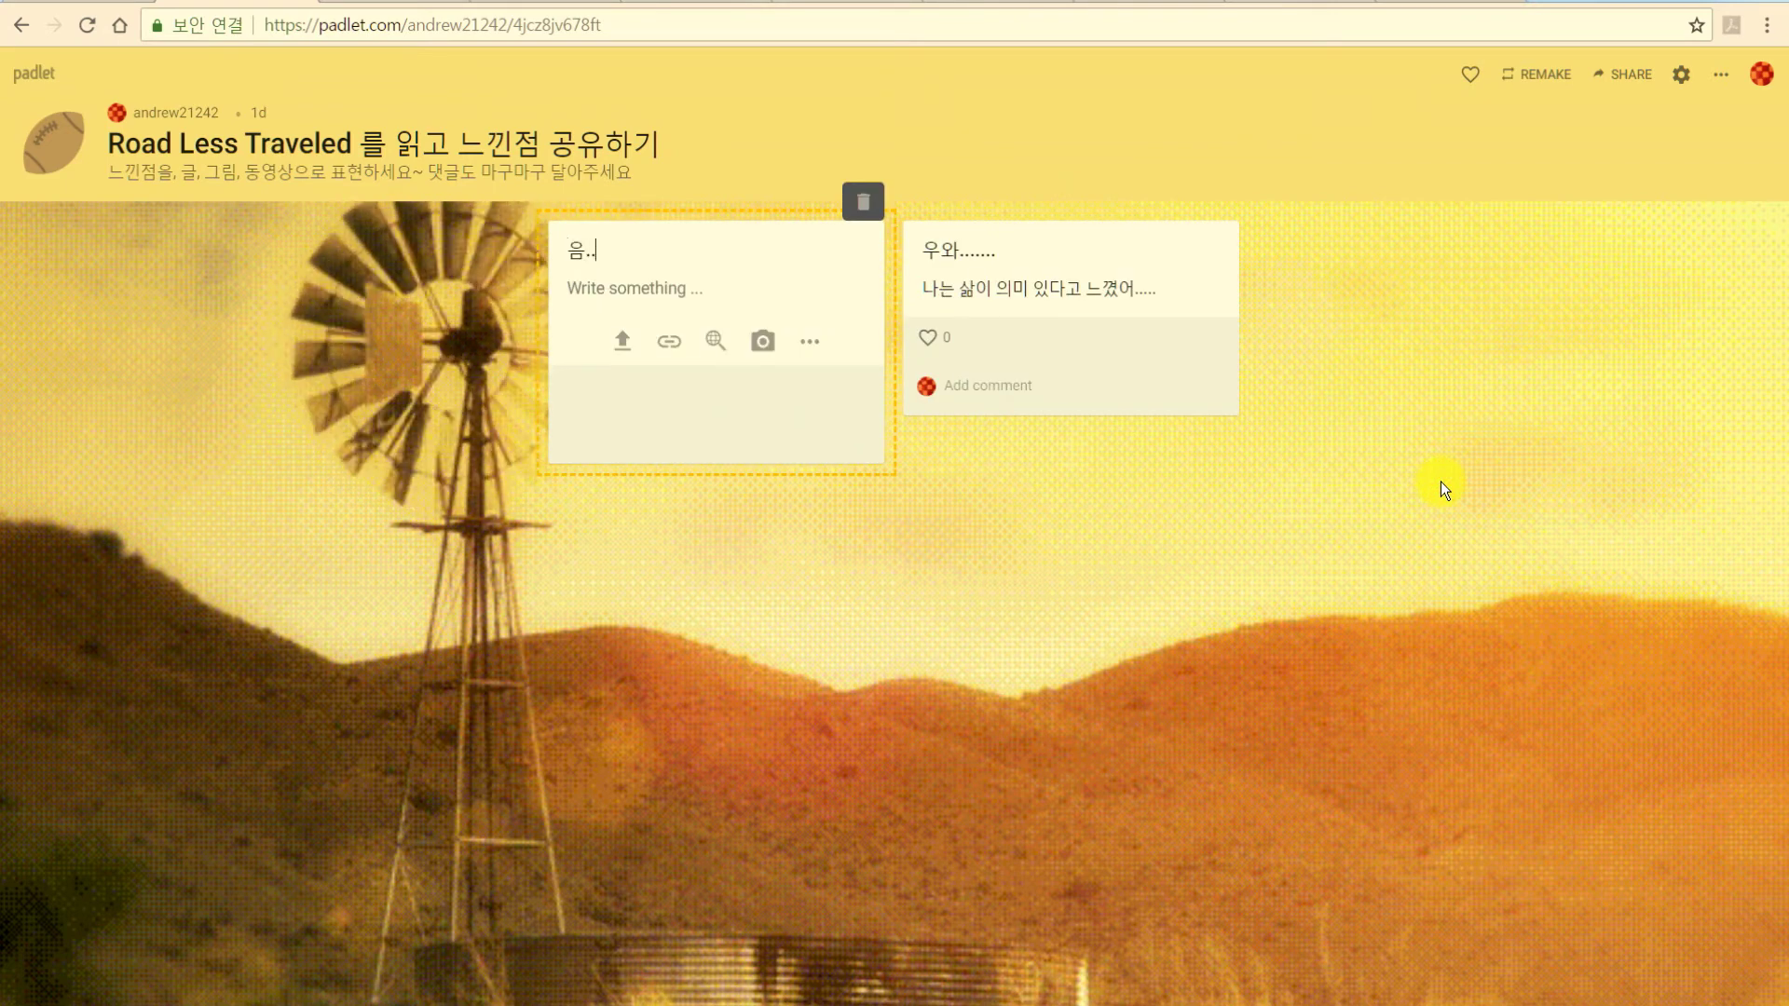
click(669, 288)
text(지)
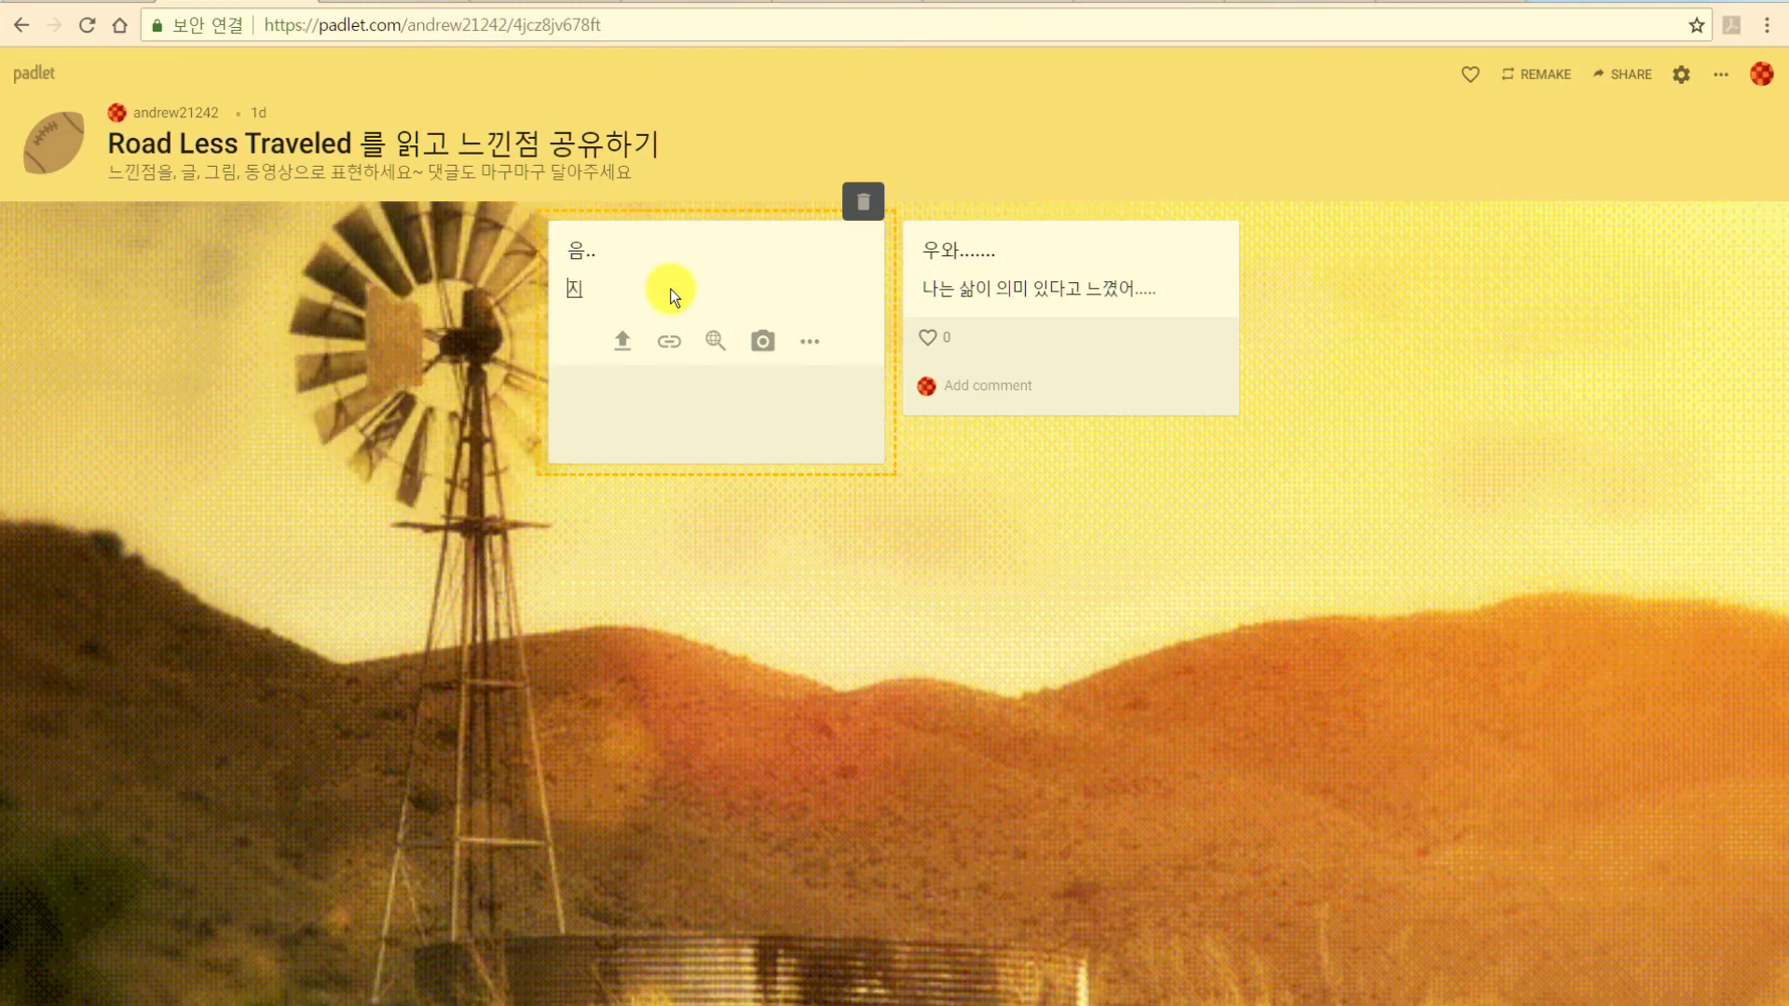
text(루했어...)
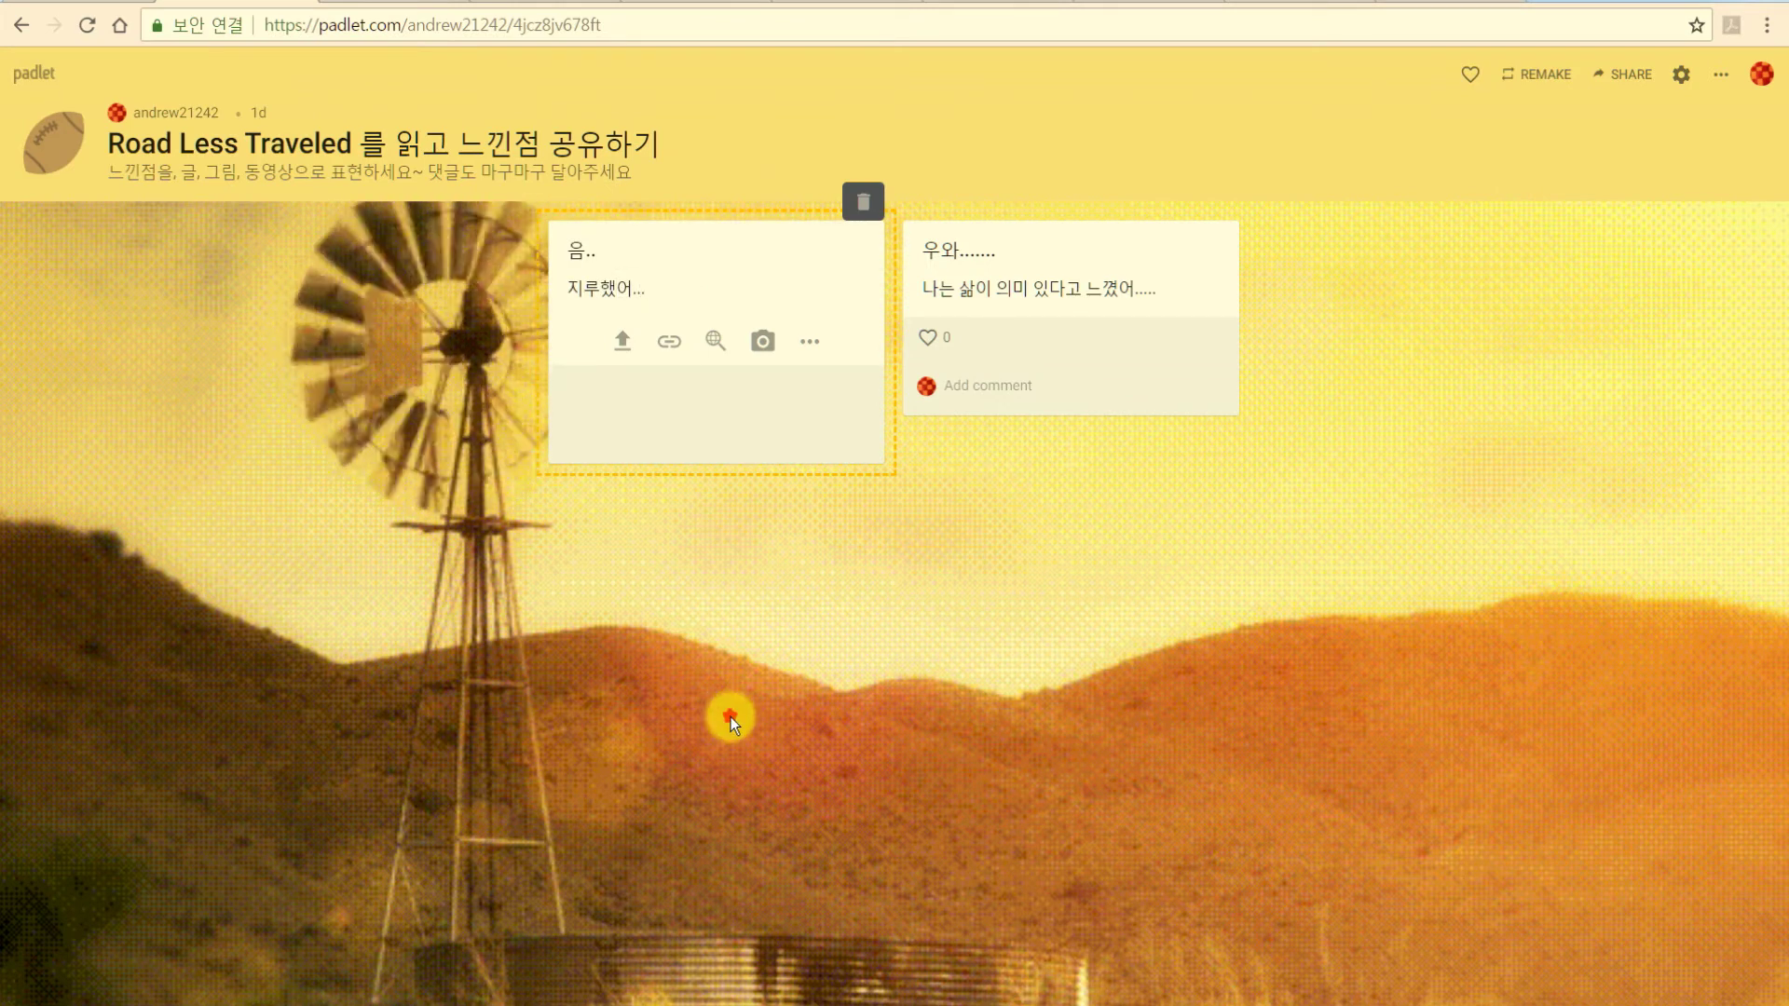
click(725, 712)
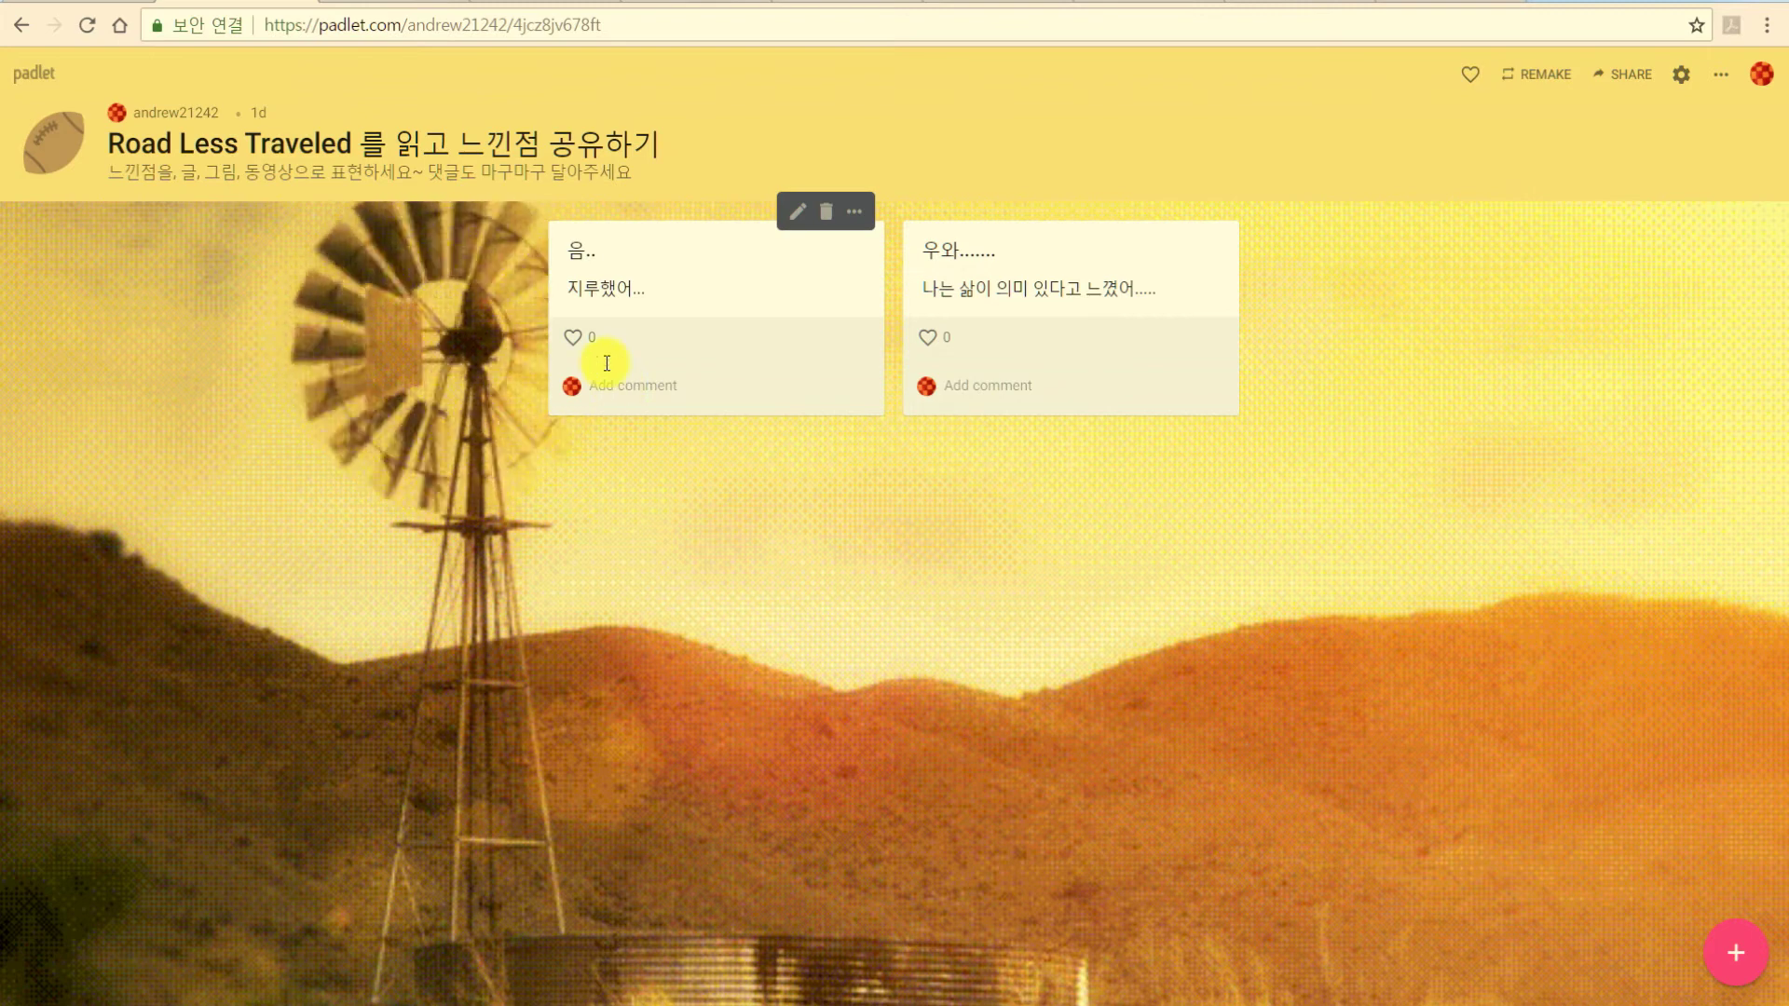
Like both posts and start a new empty post on the left of the board.
click(570, 341)
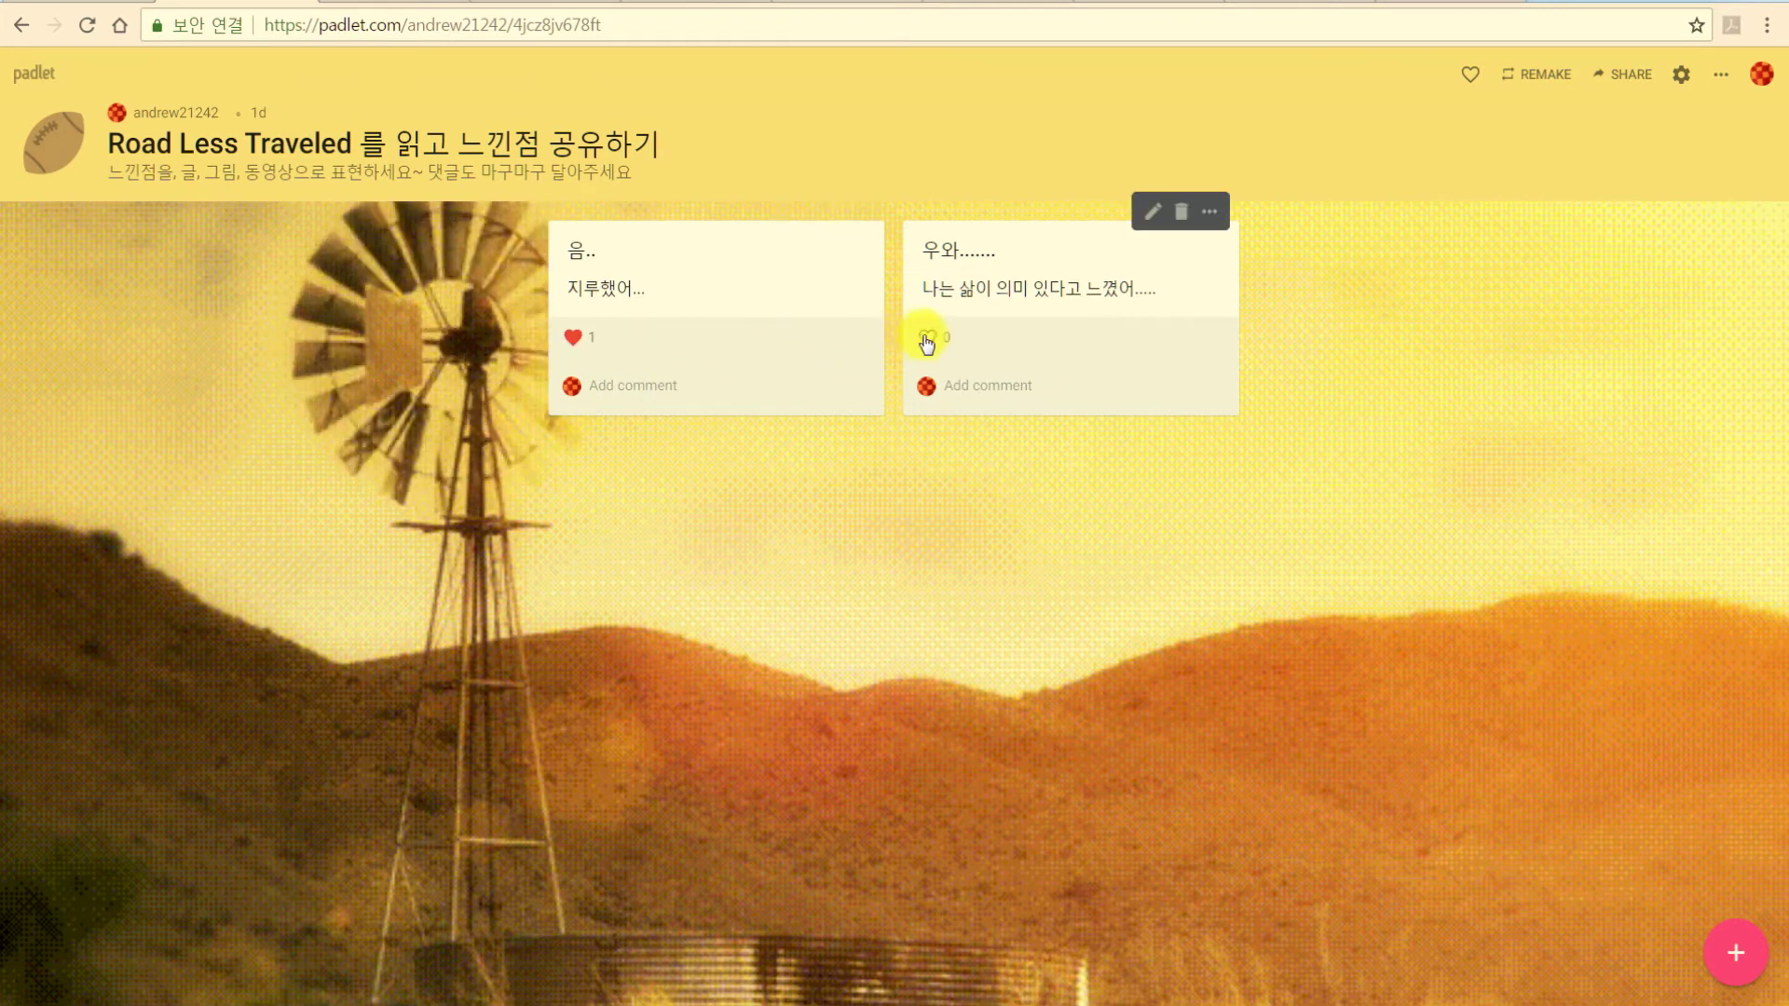
click(929, 339)
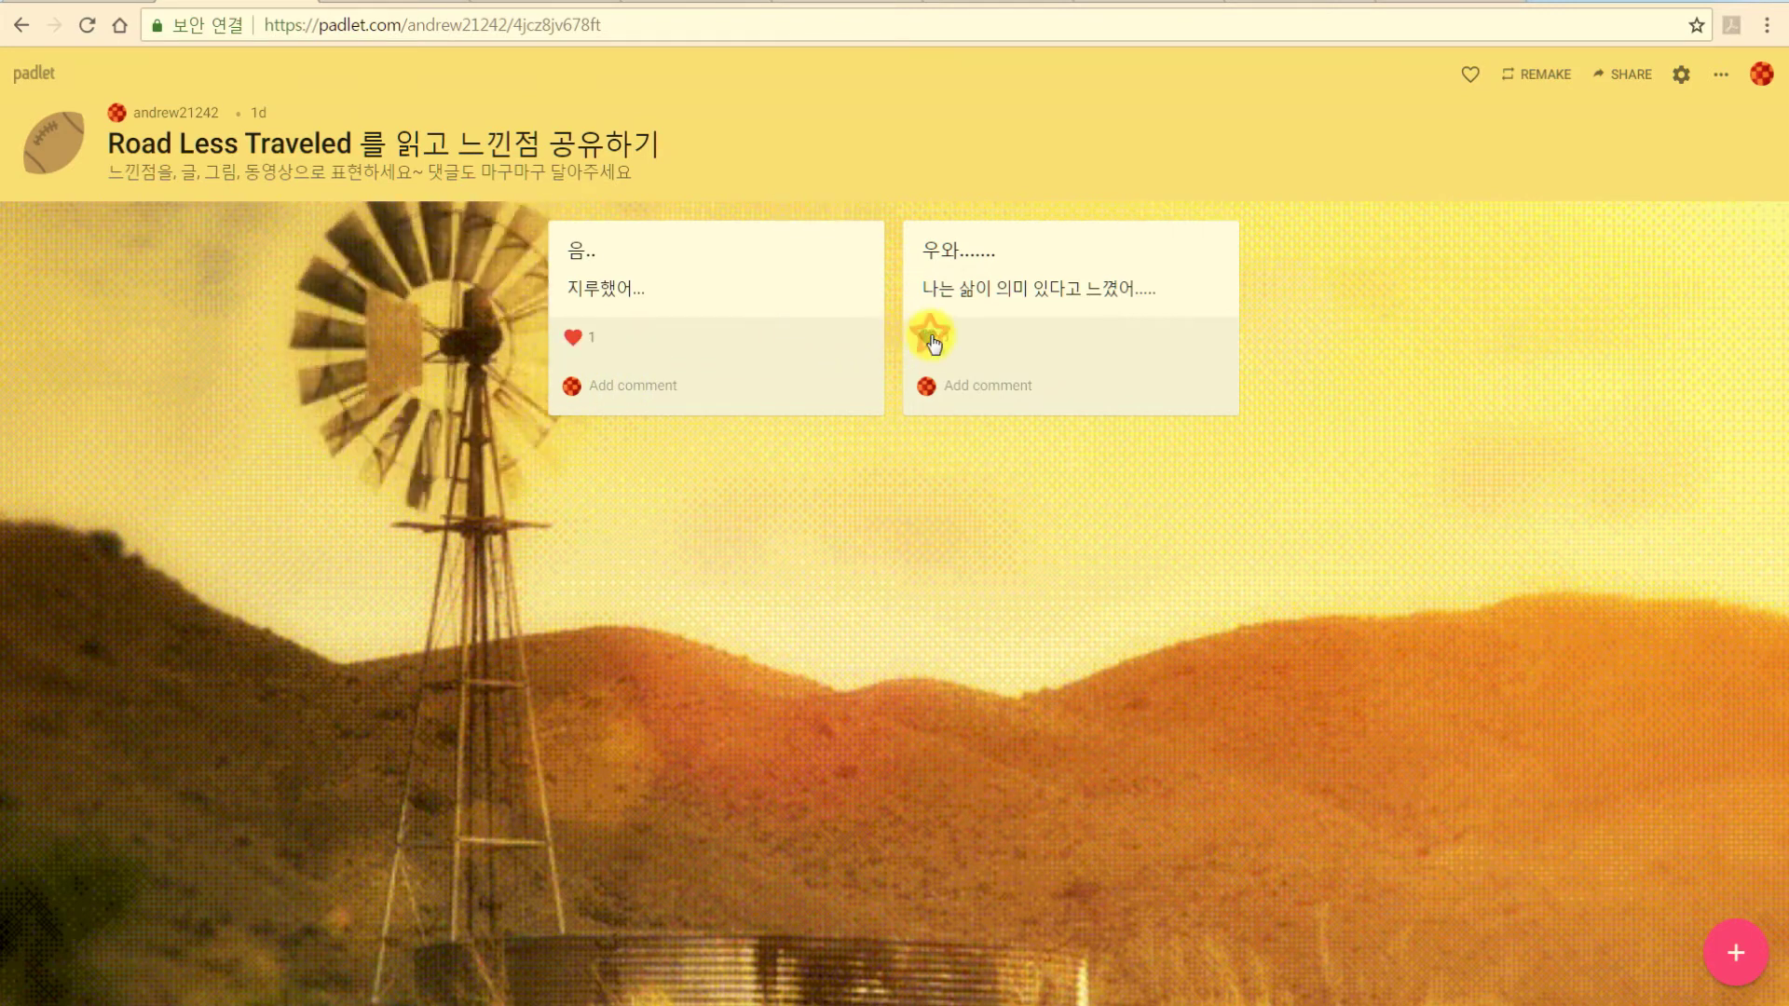
double_click(678, 479)
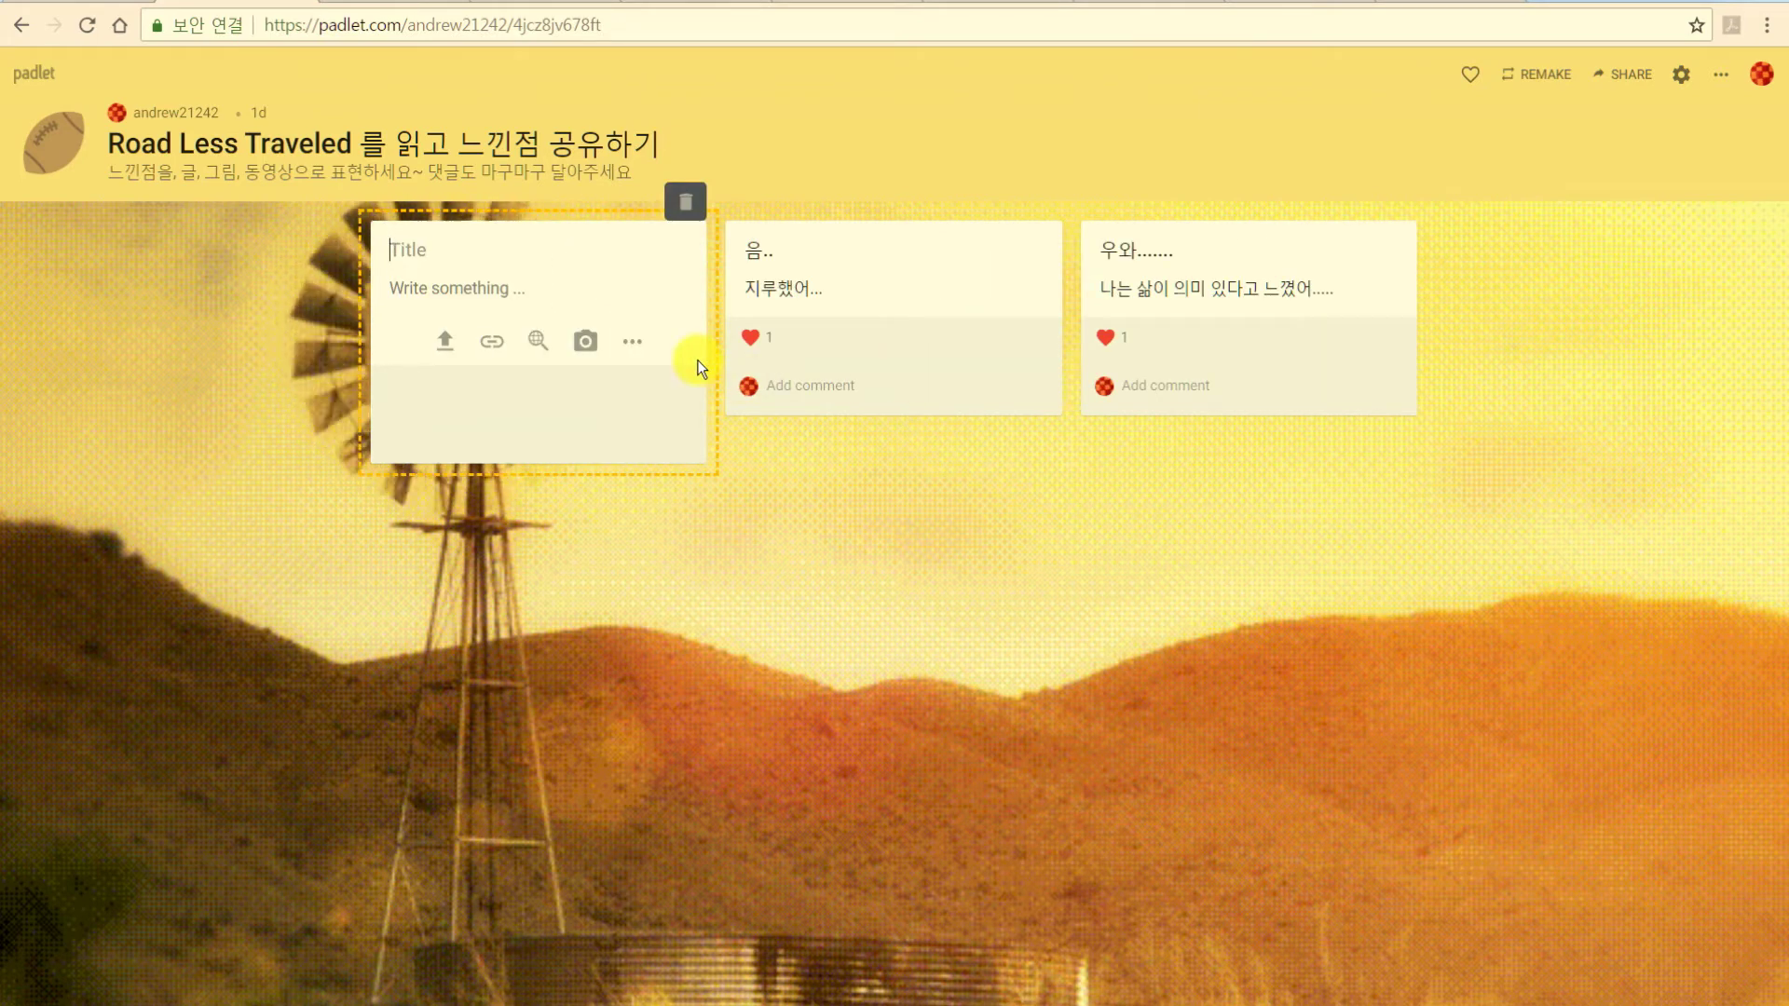
Title the new post '??' with body '난 저자의 말이 어렵던데...'.
text(??)
click(466, 298)
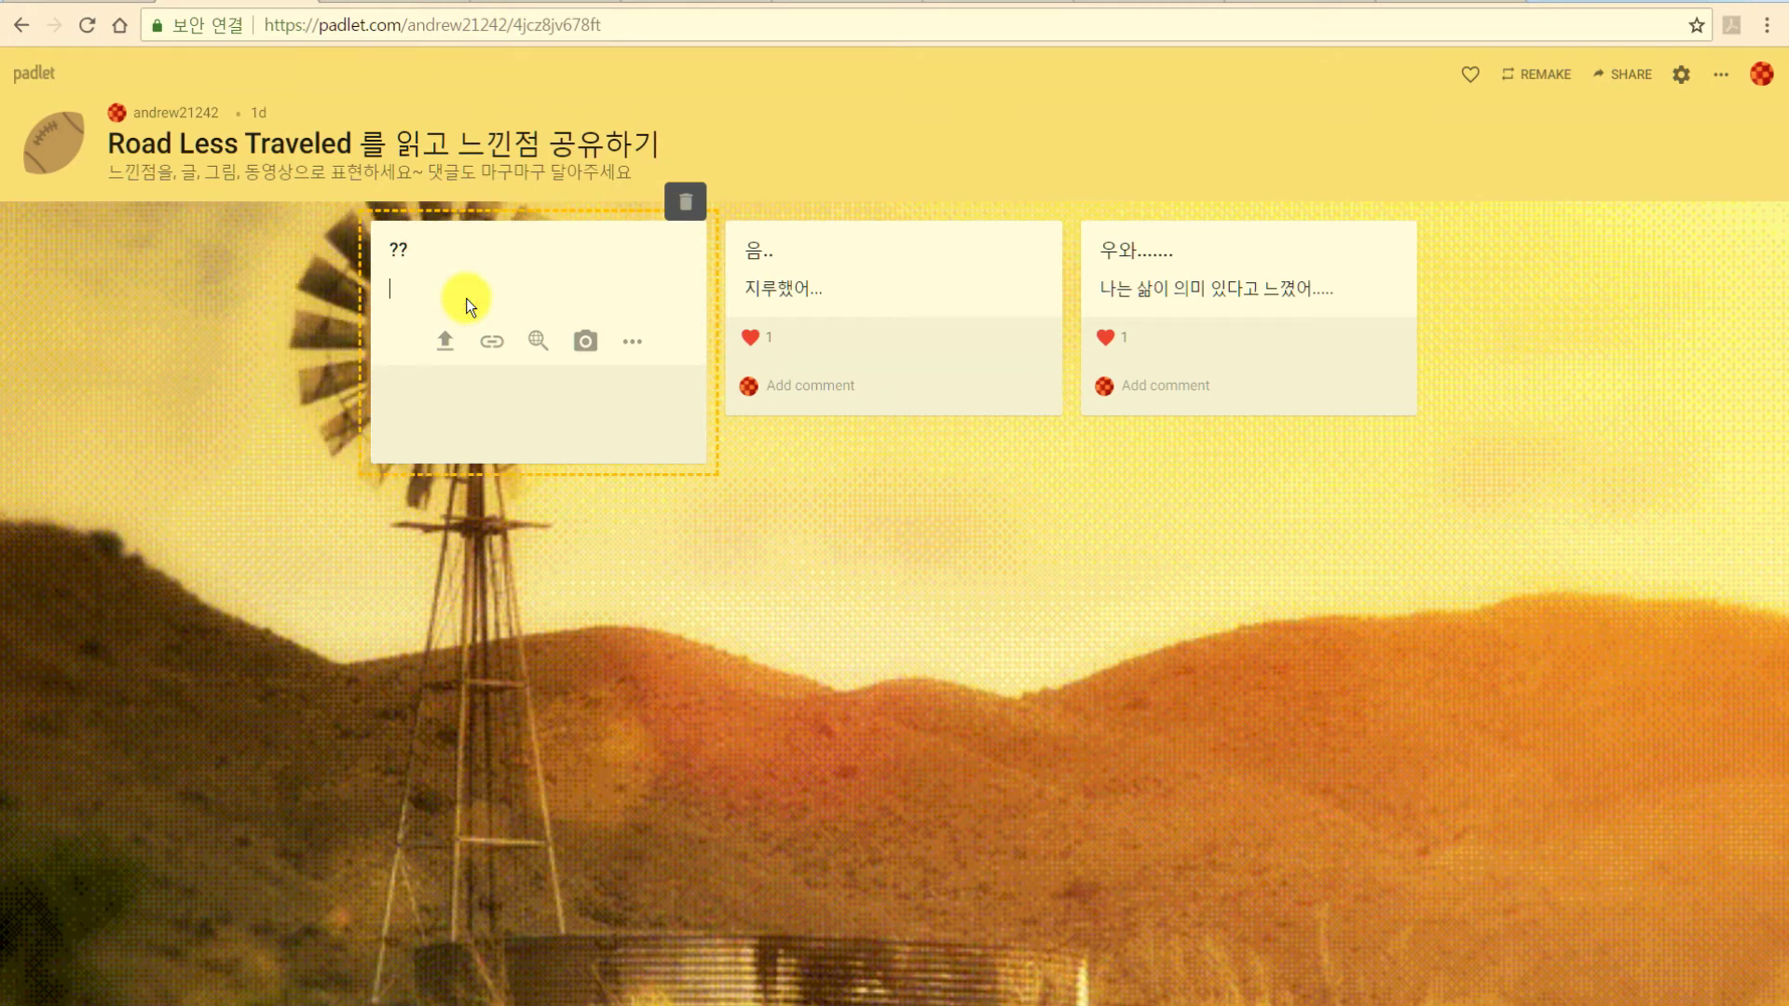
text(난)
text( 저자의 말이어)
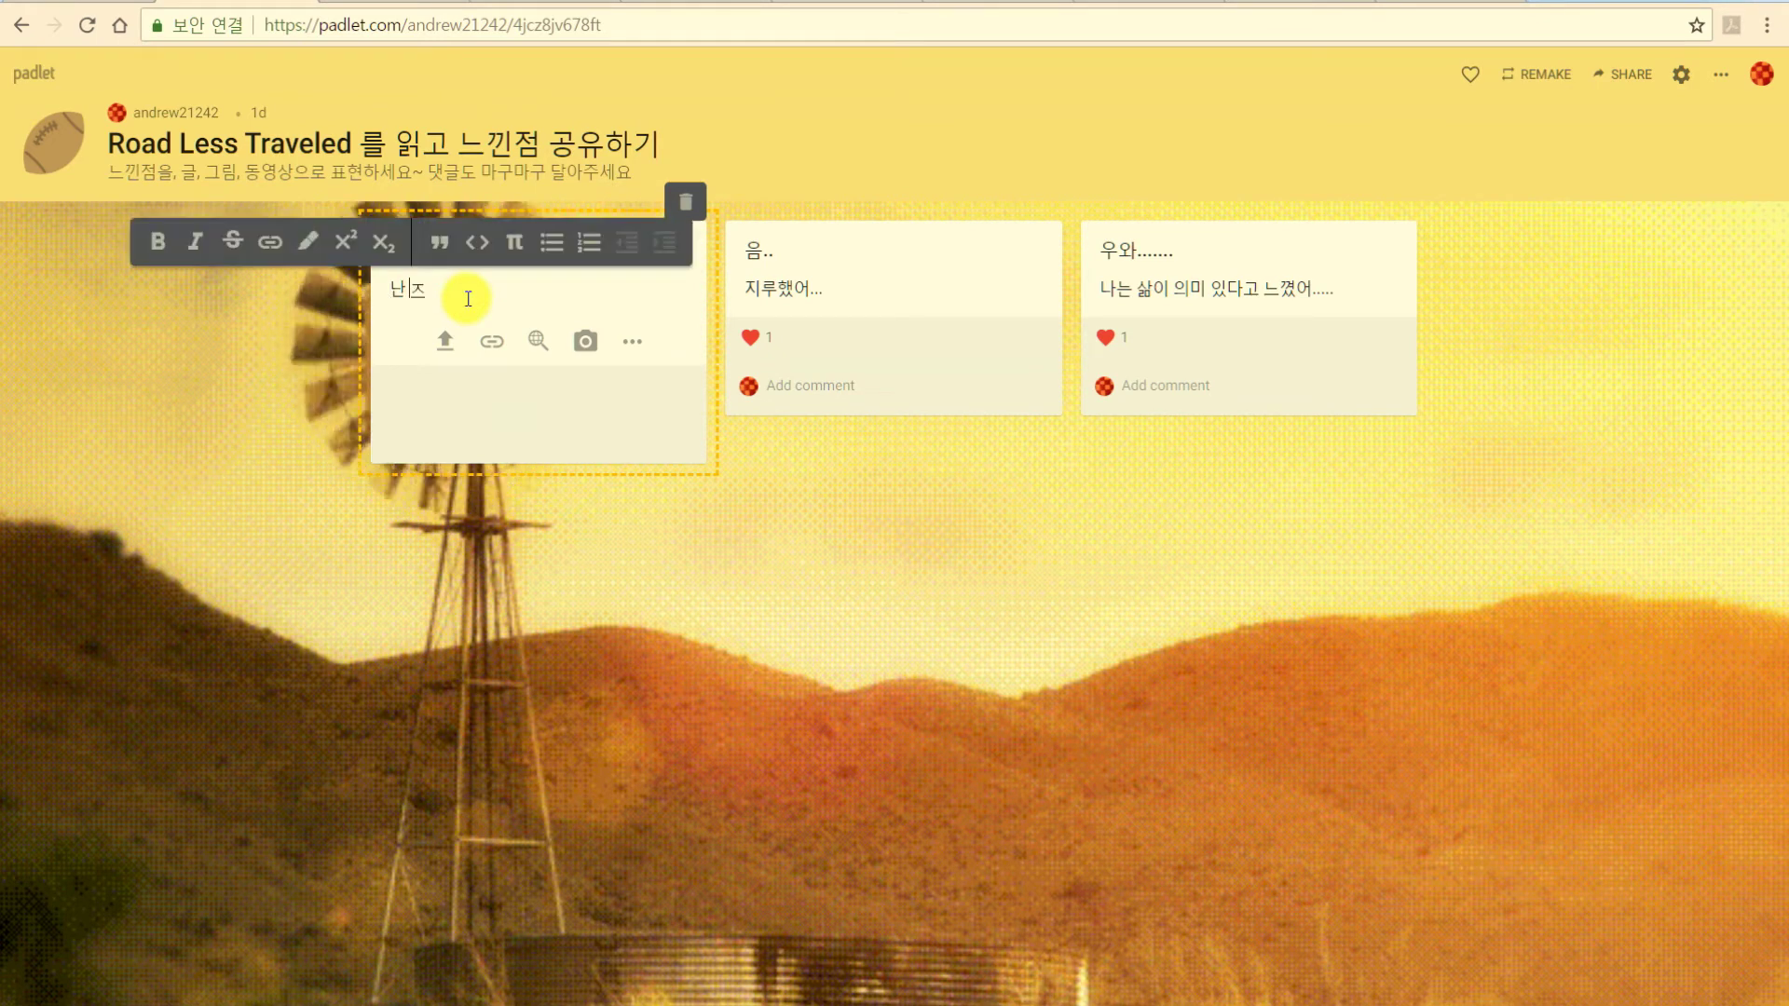
key(BackSpace)
text(어렵)
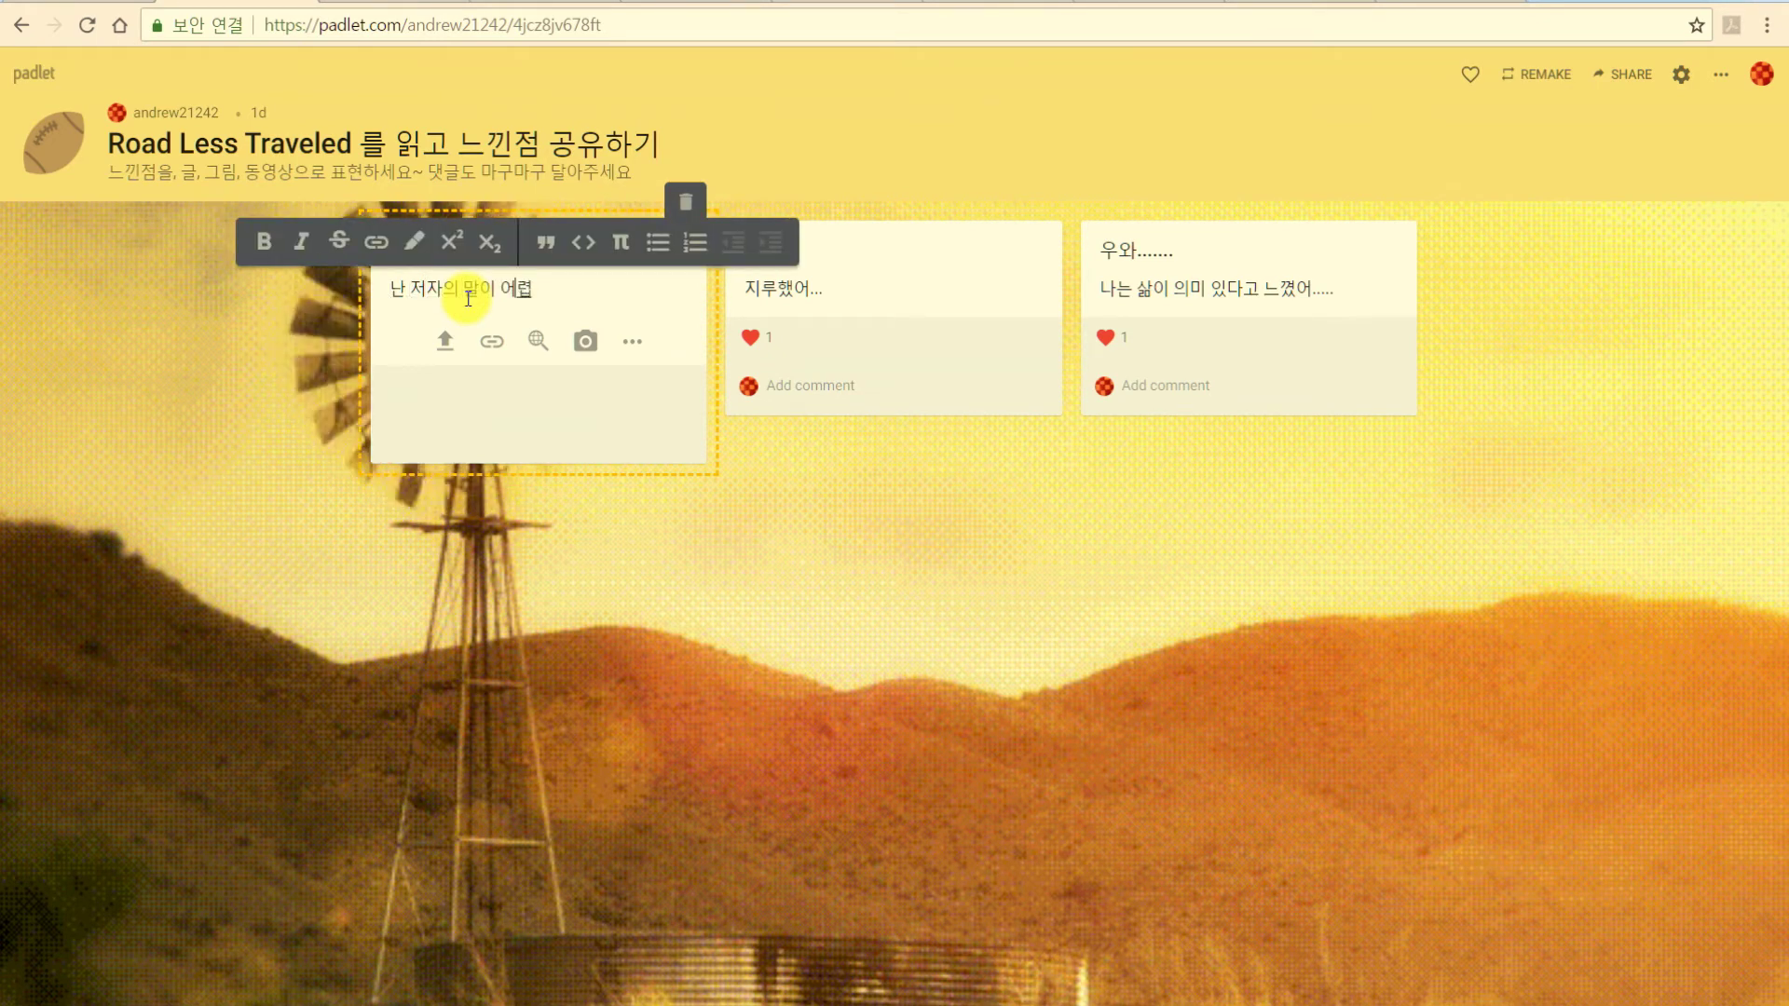
text(던데...)
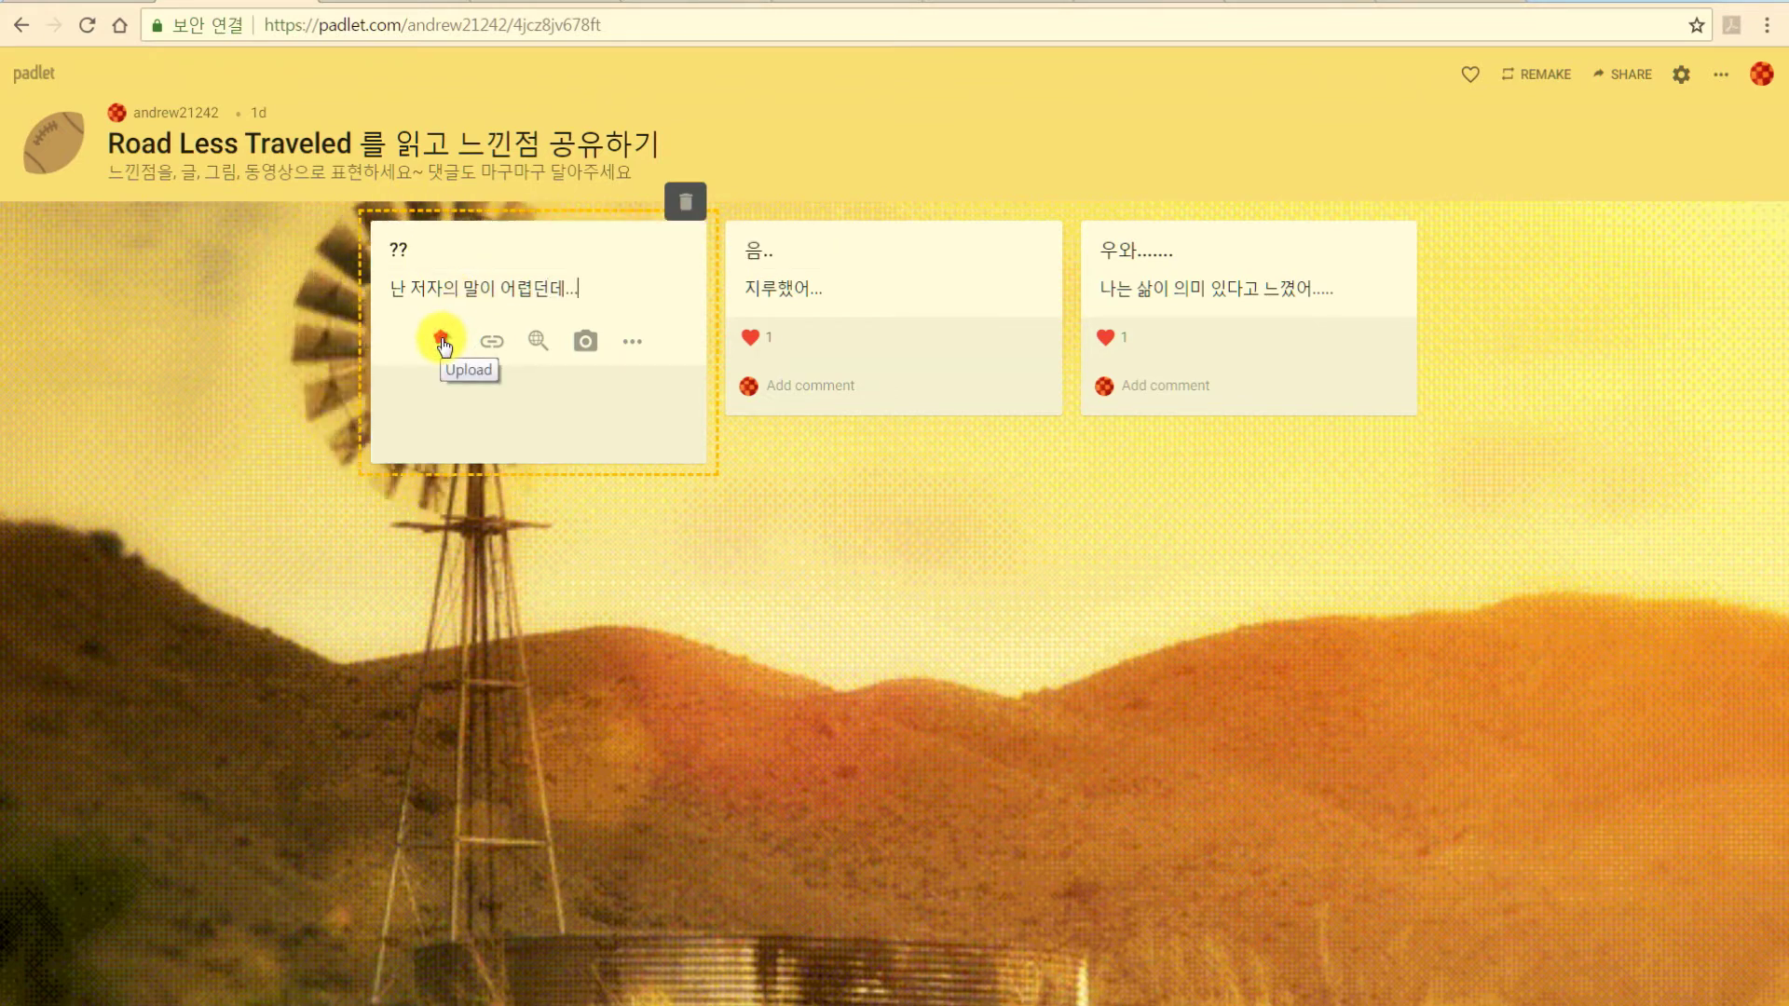
Attach the 15-3 image from the till_n folder and publish the post.
click(443, 343)
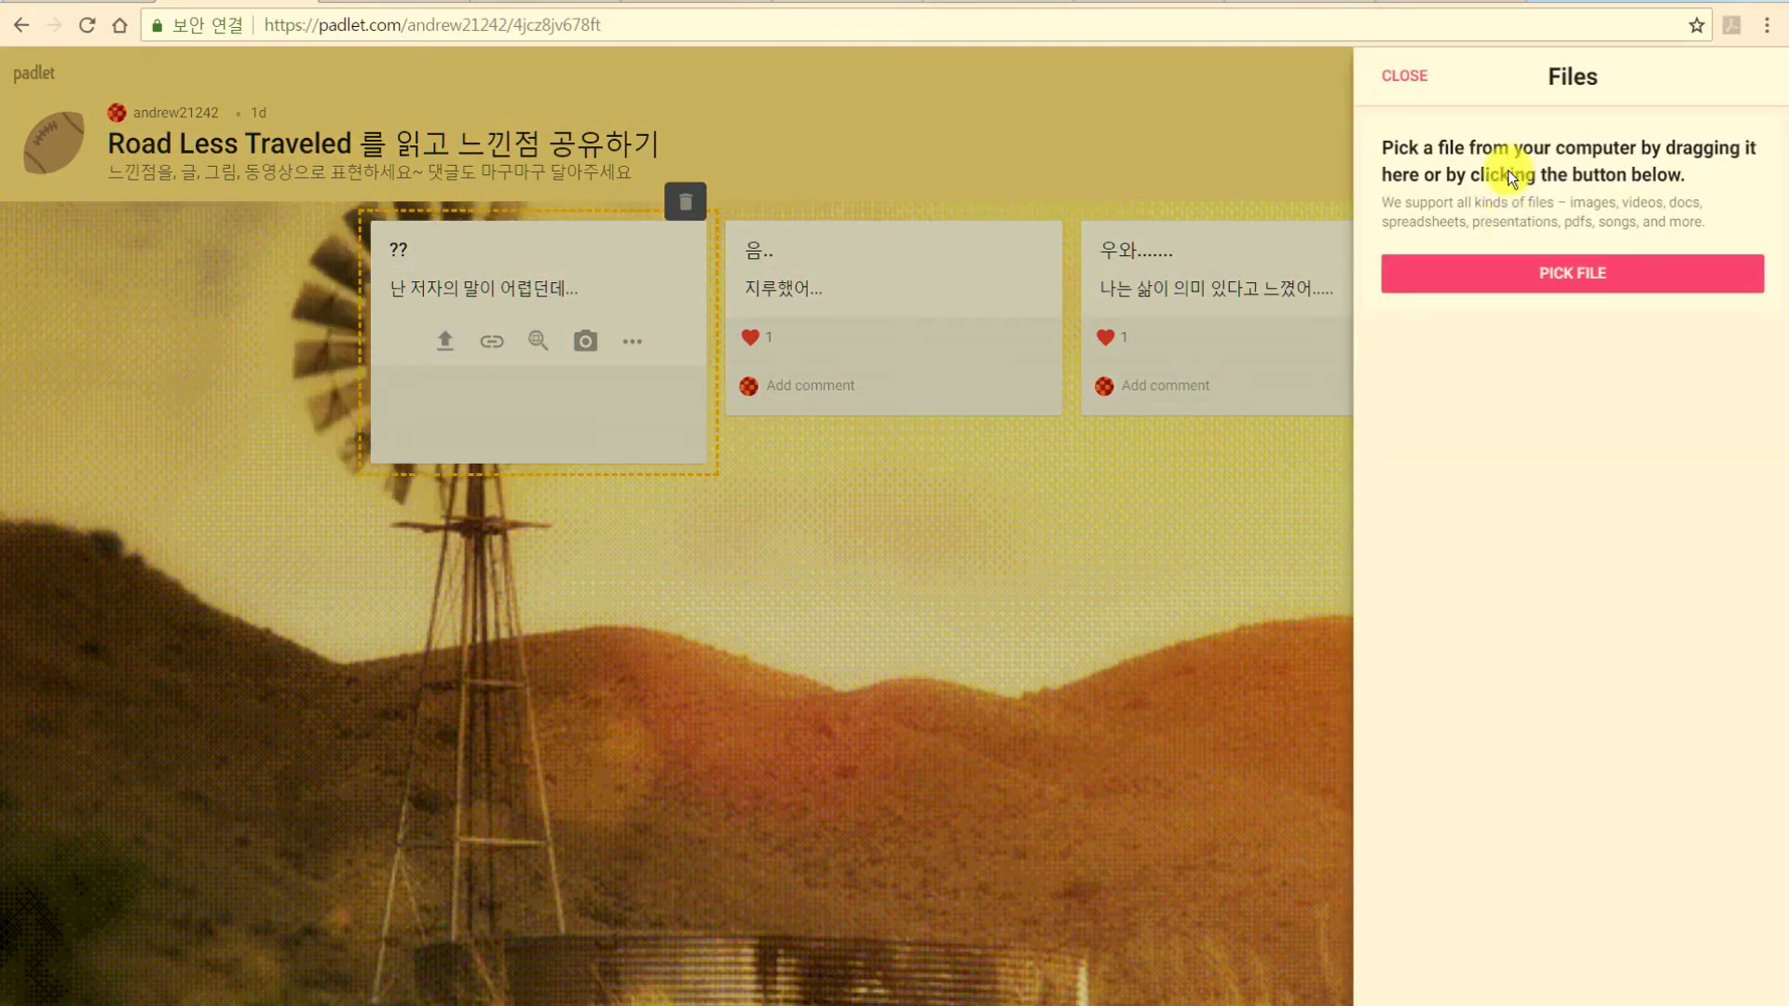
click(1581, 275)
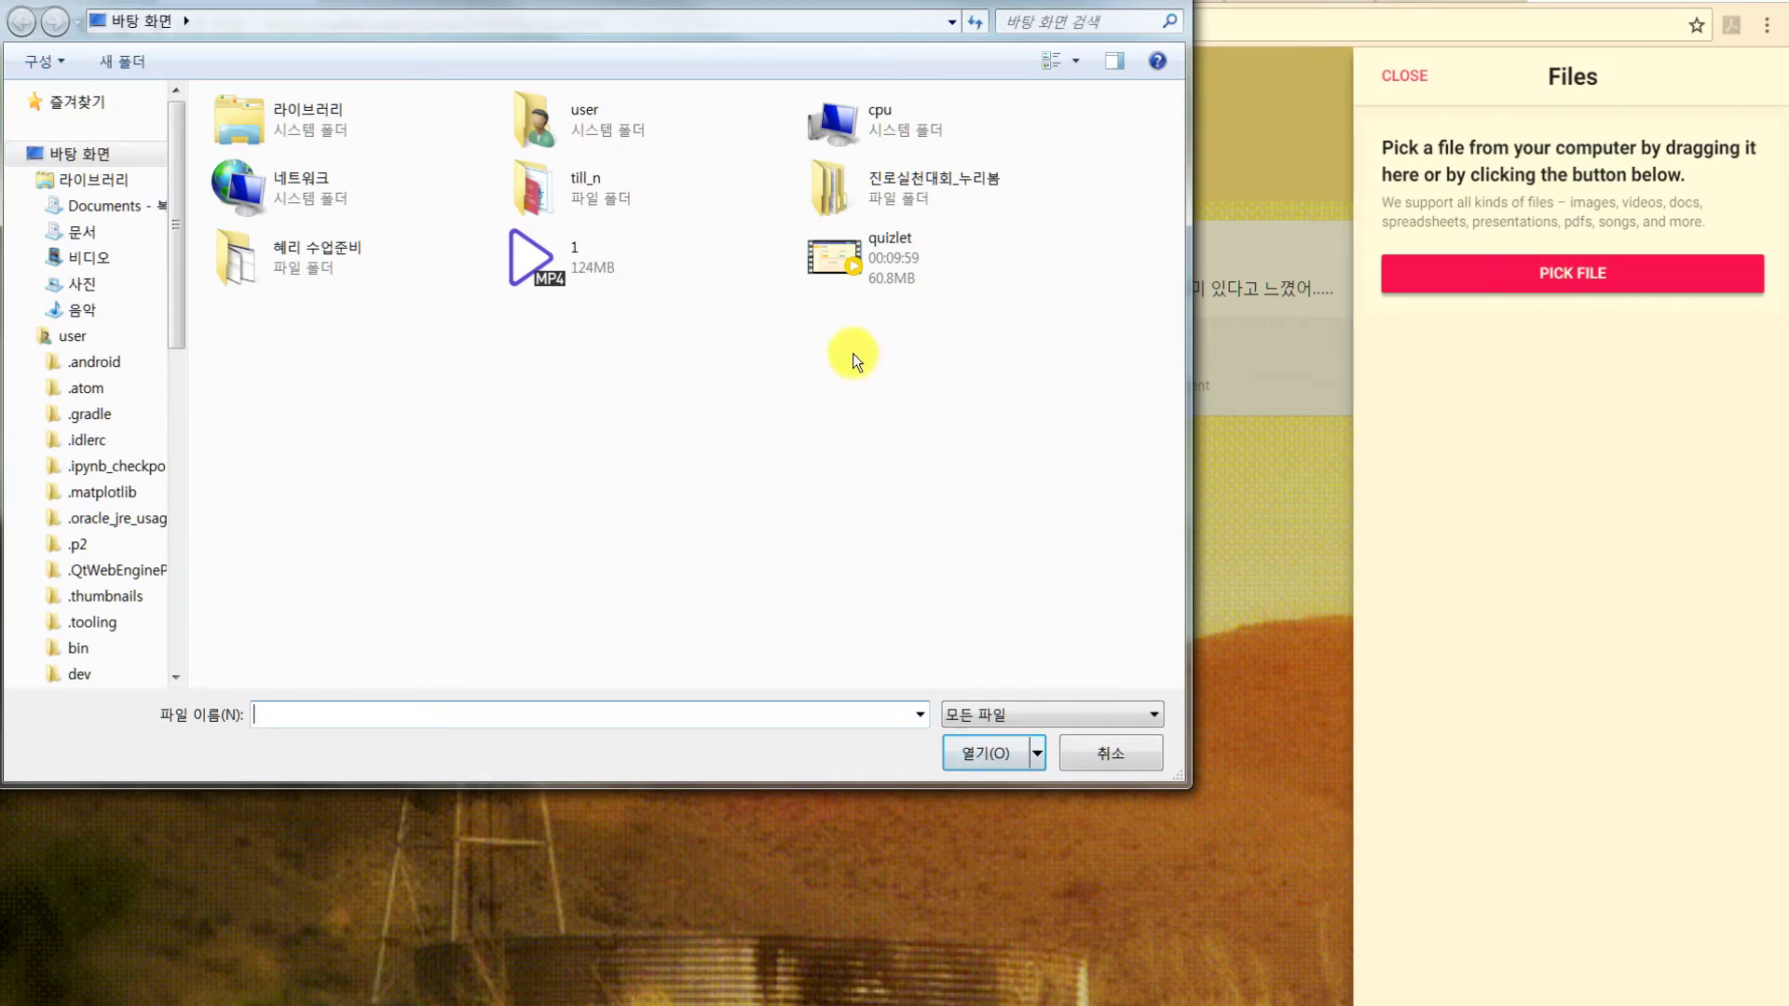
double_click(541, 193)
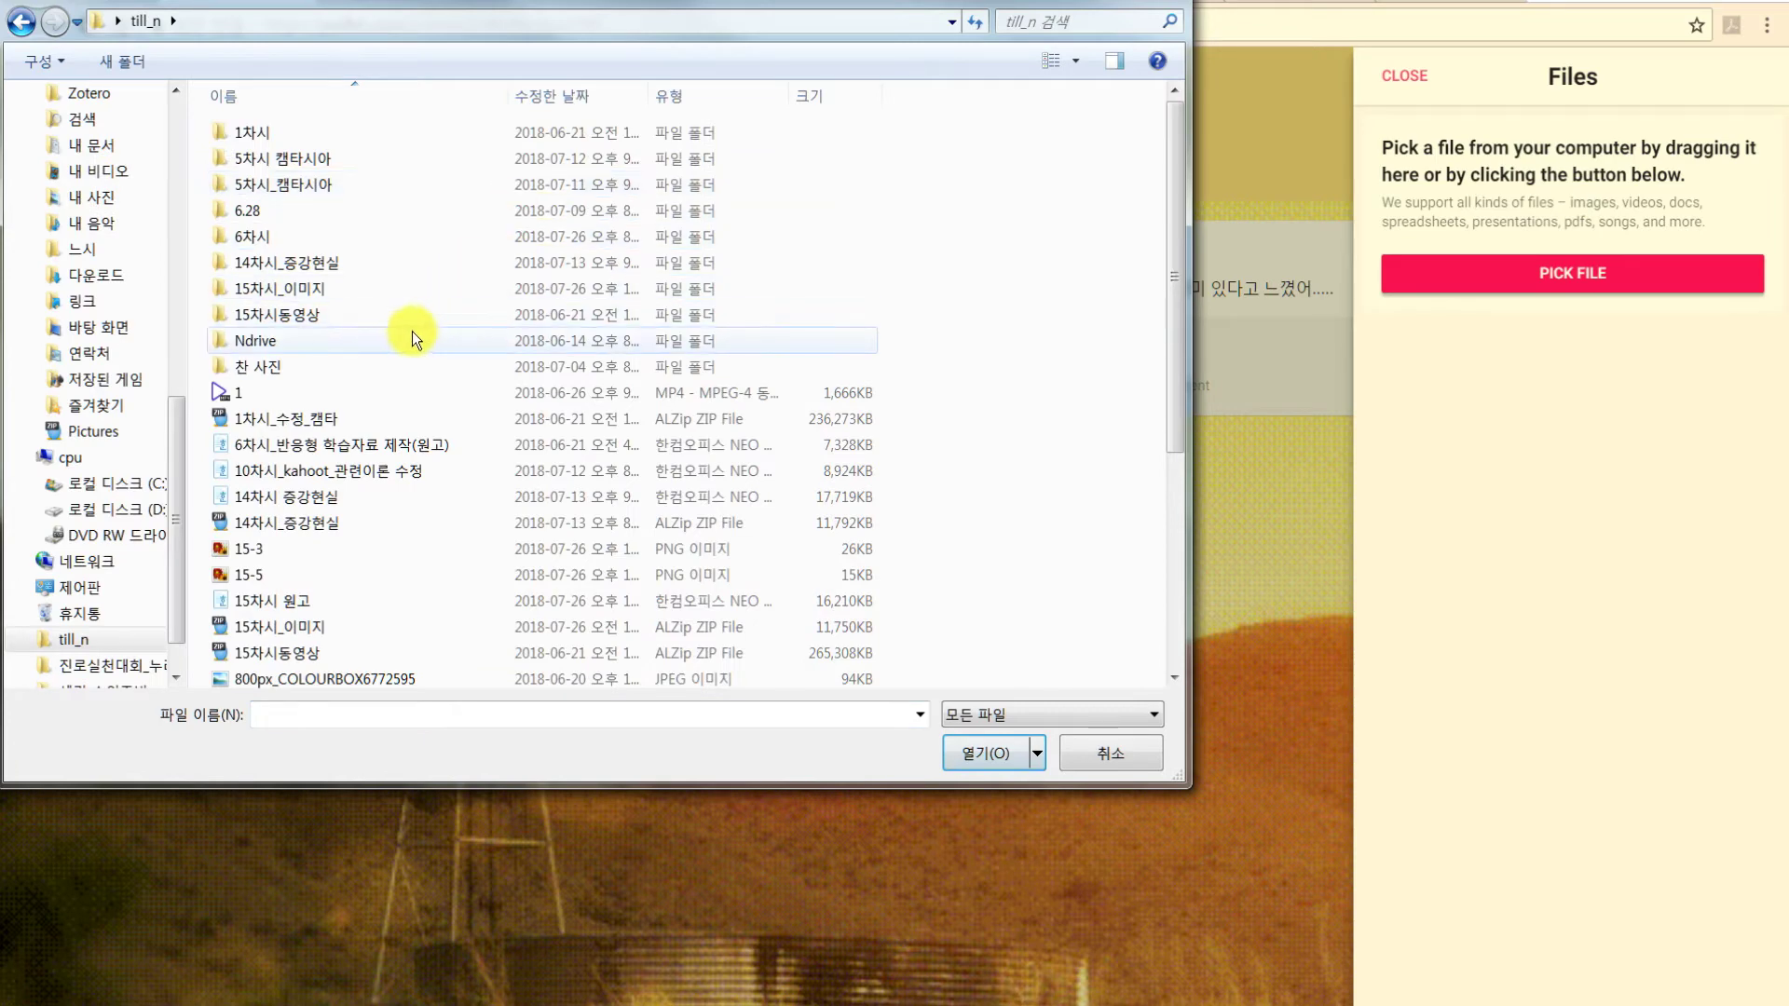
scroll(410, 335, down, 2)
double_click(249, 412)
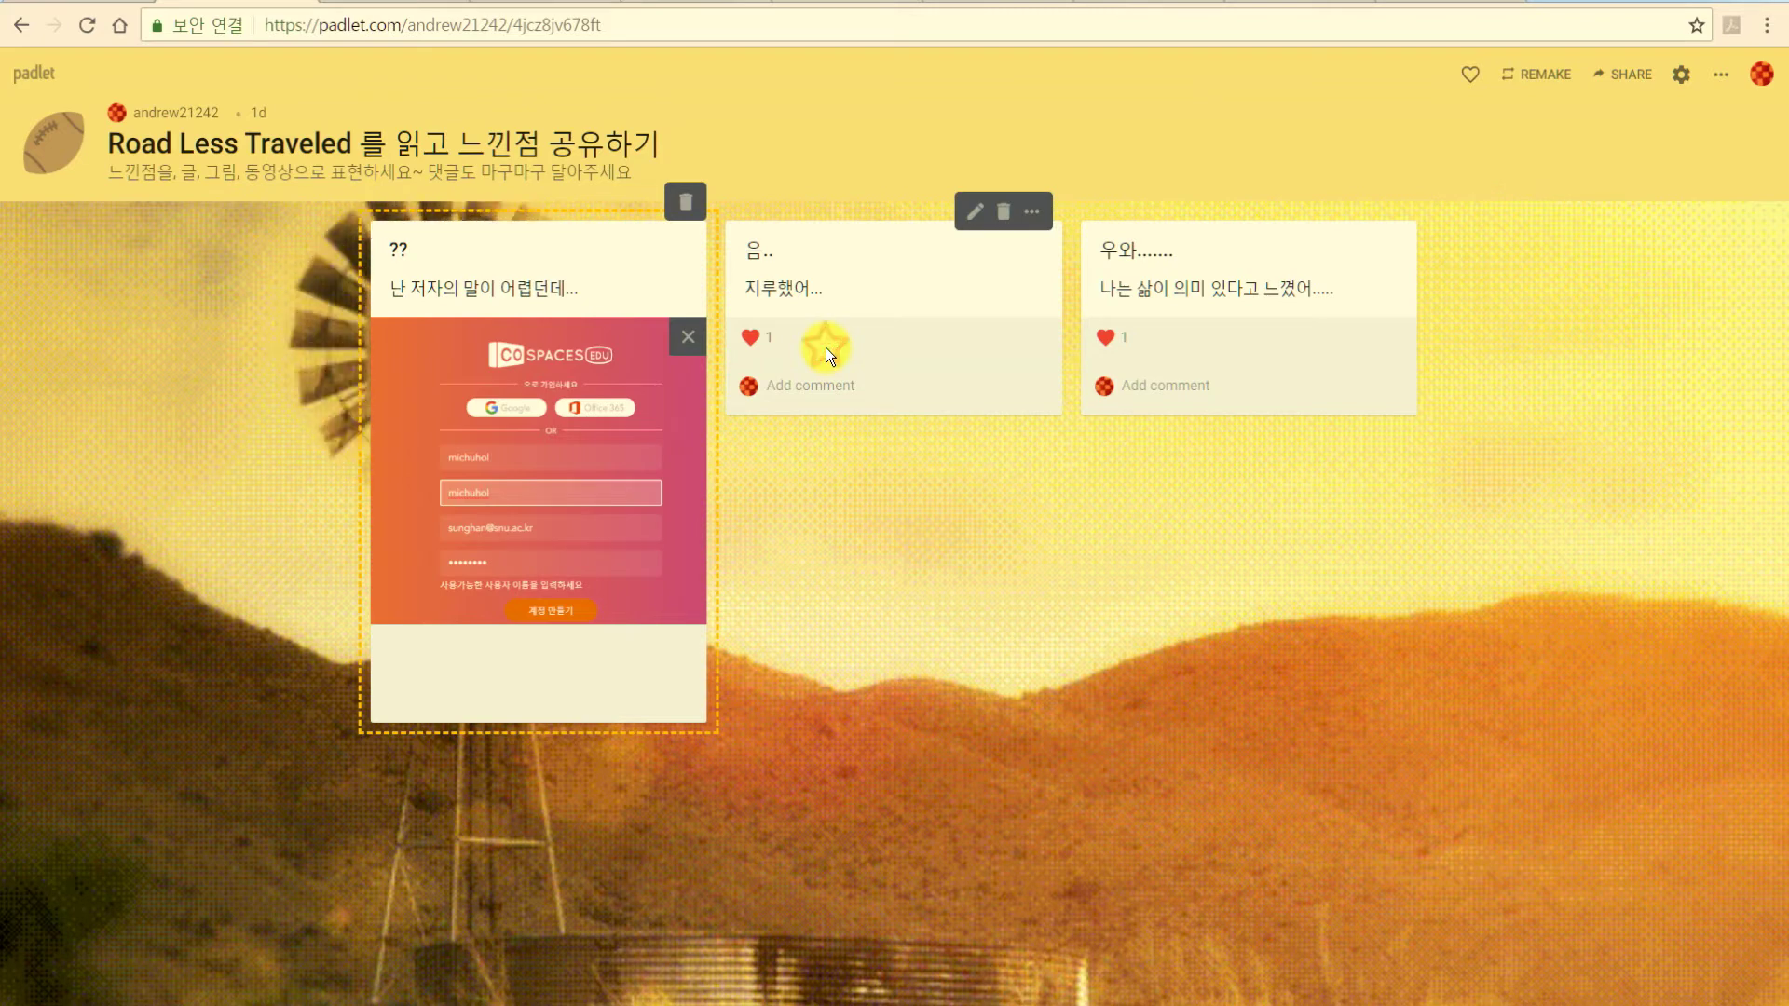
click(825, 348)
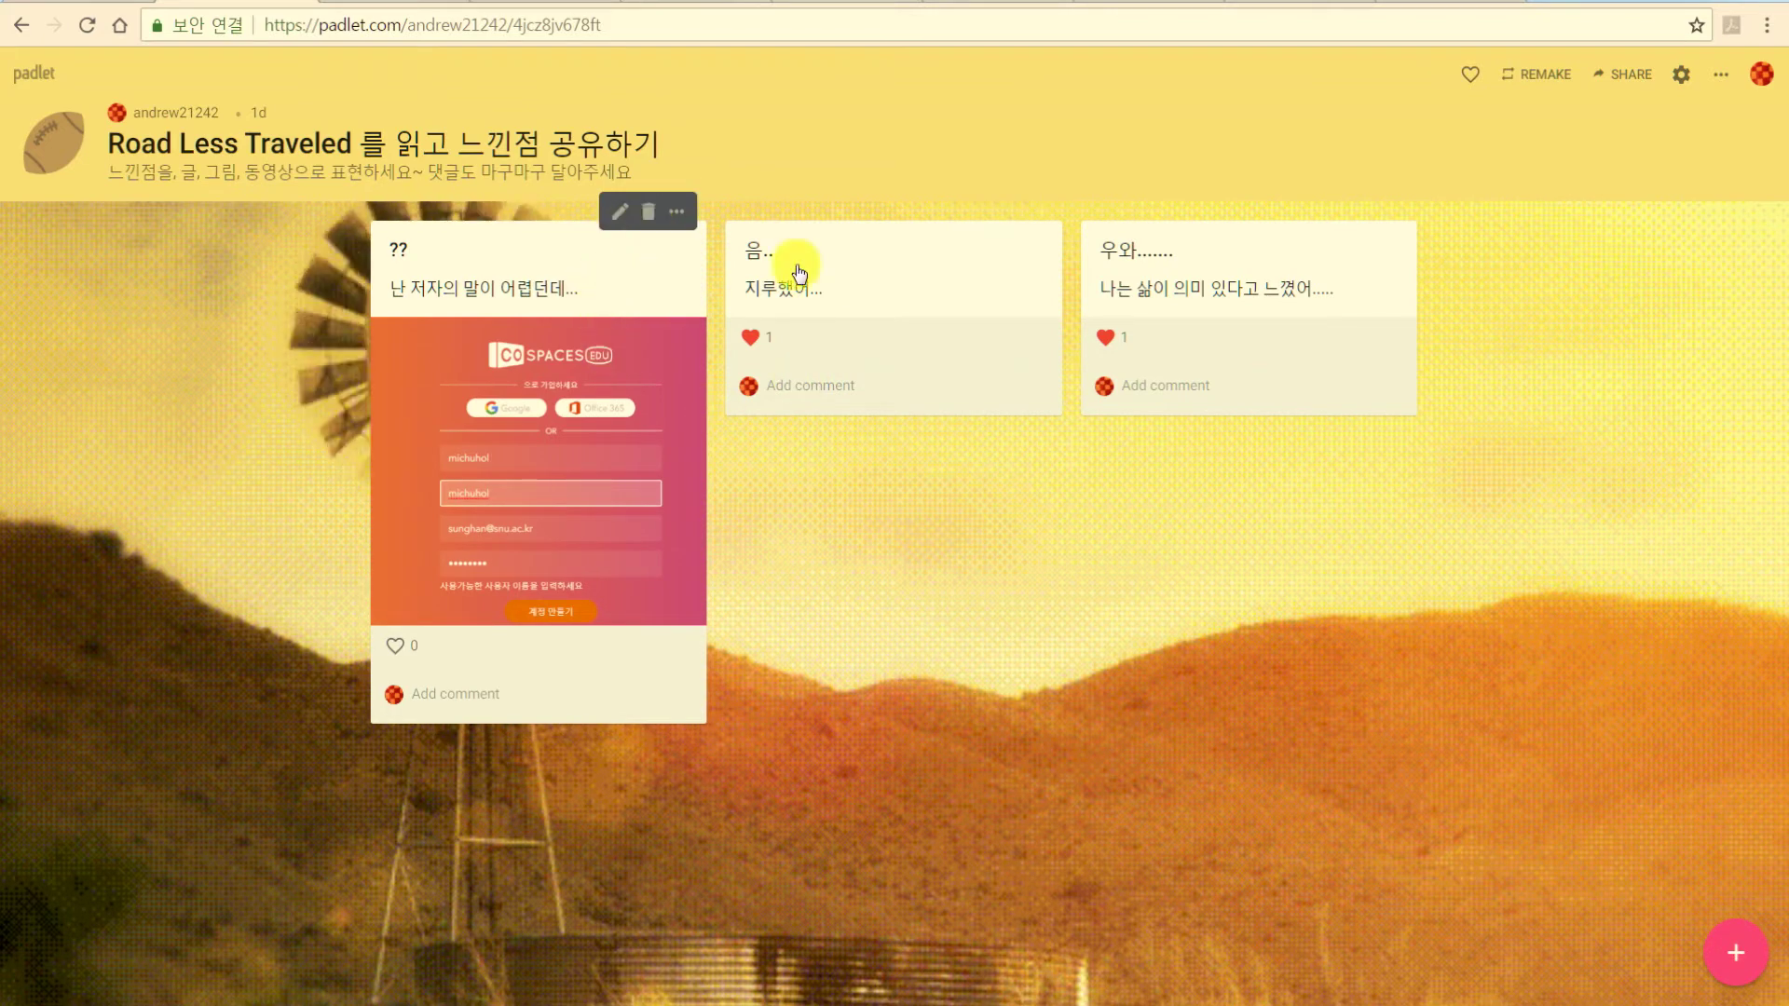
mouse_move(931, 292)
click(973, 214)
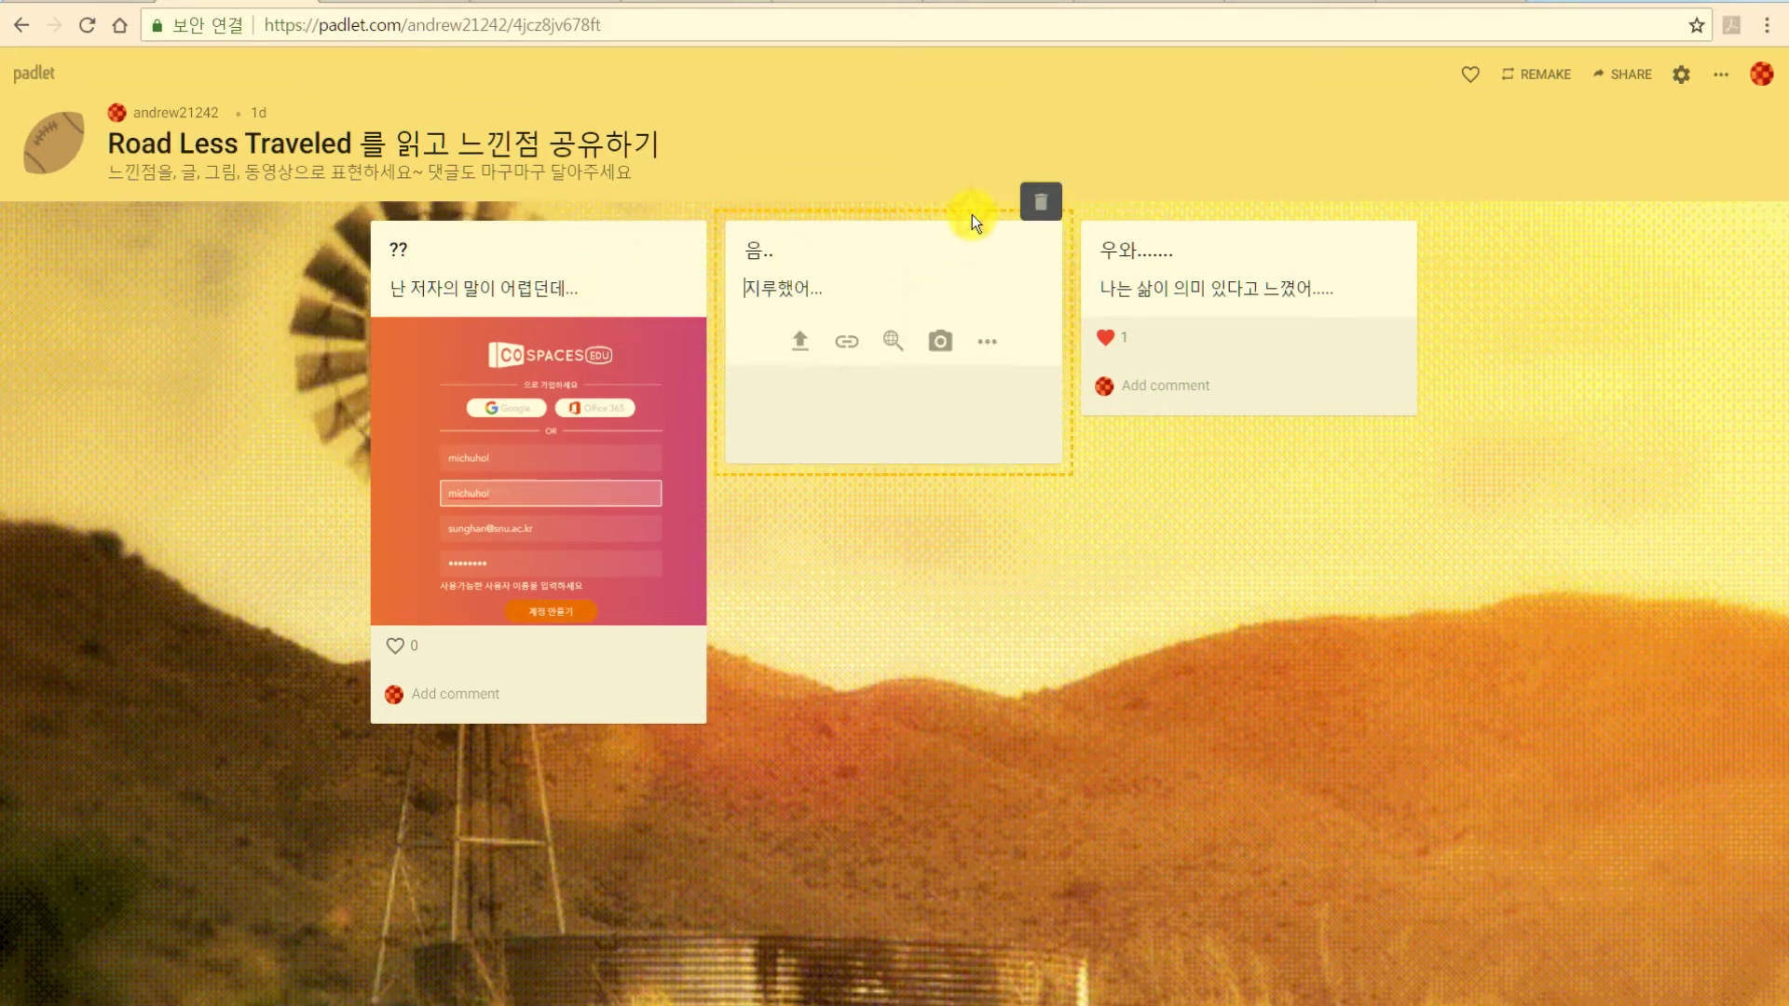
click(847, 345)
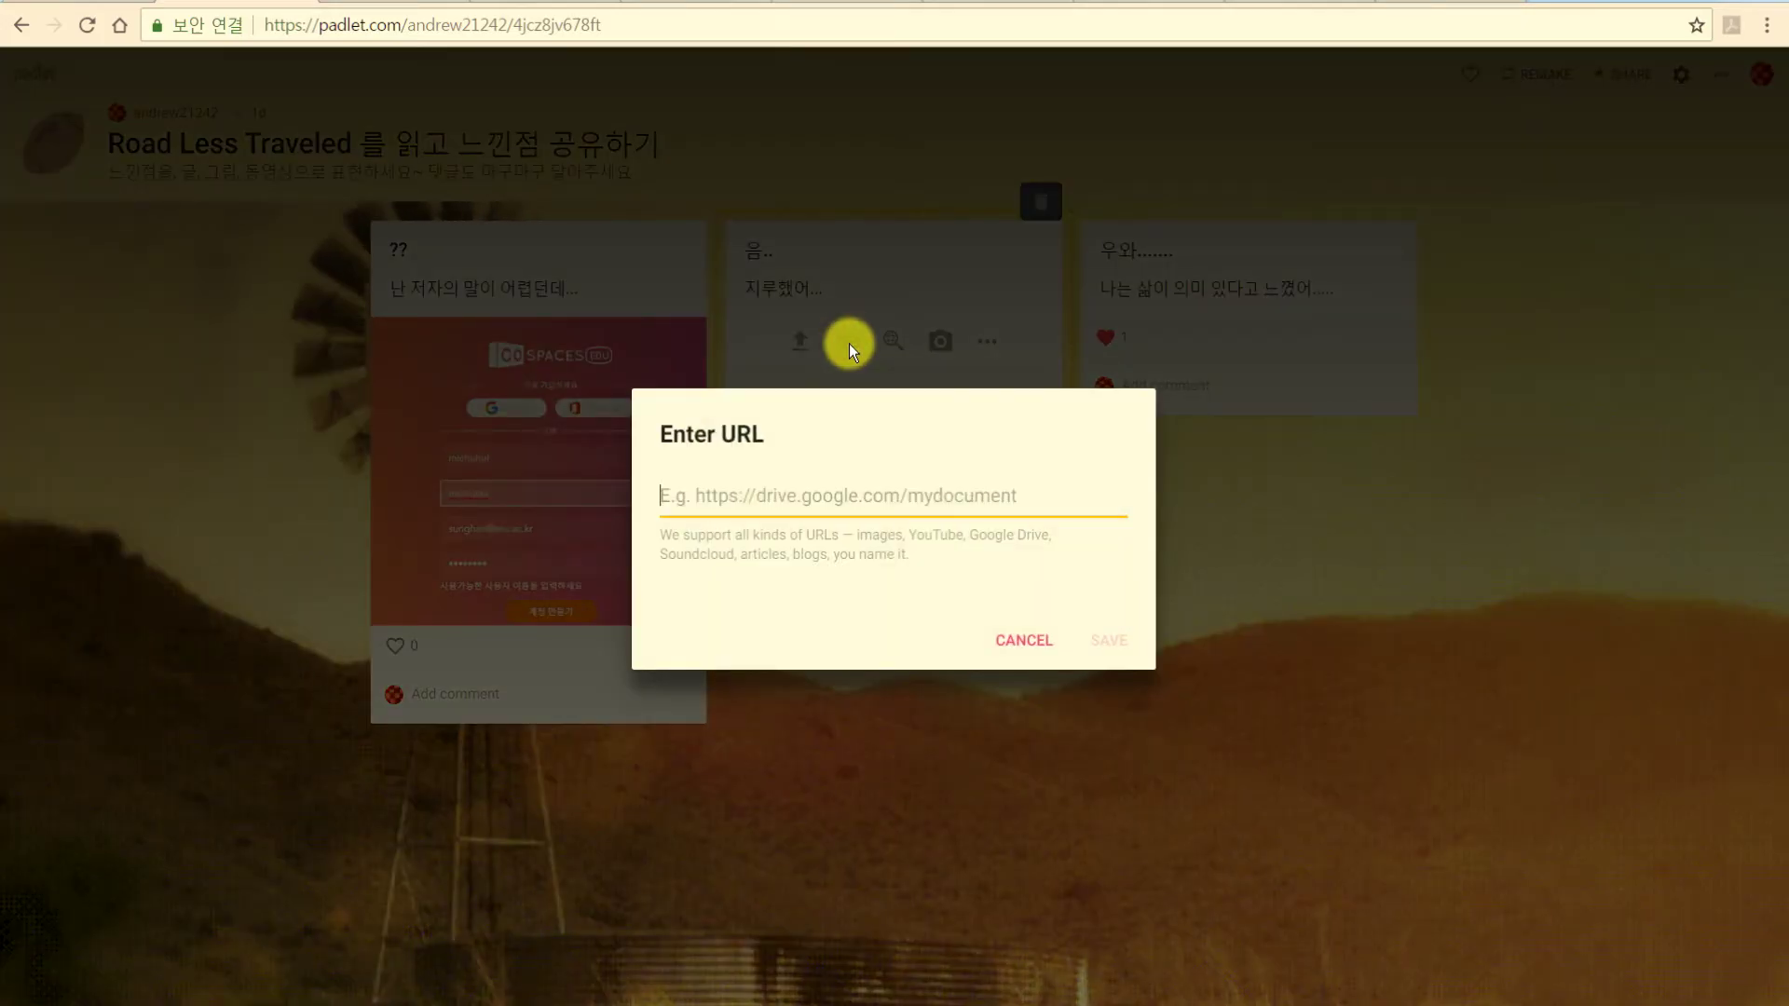
text(ㅈㅈㅈ)
key(BackSpace)
key(BackSpace)
key(BackSpace)
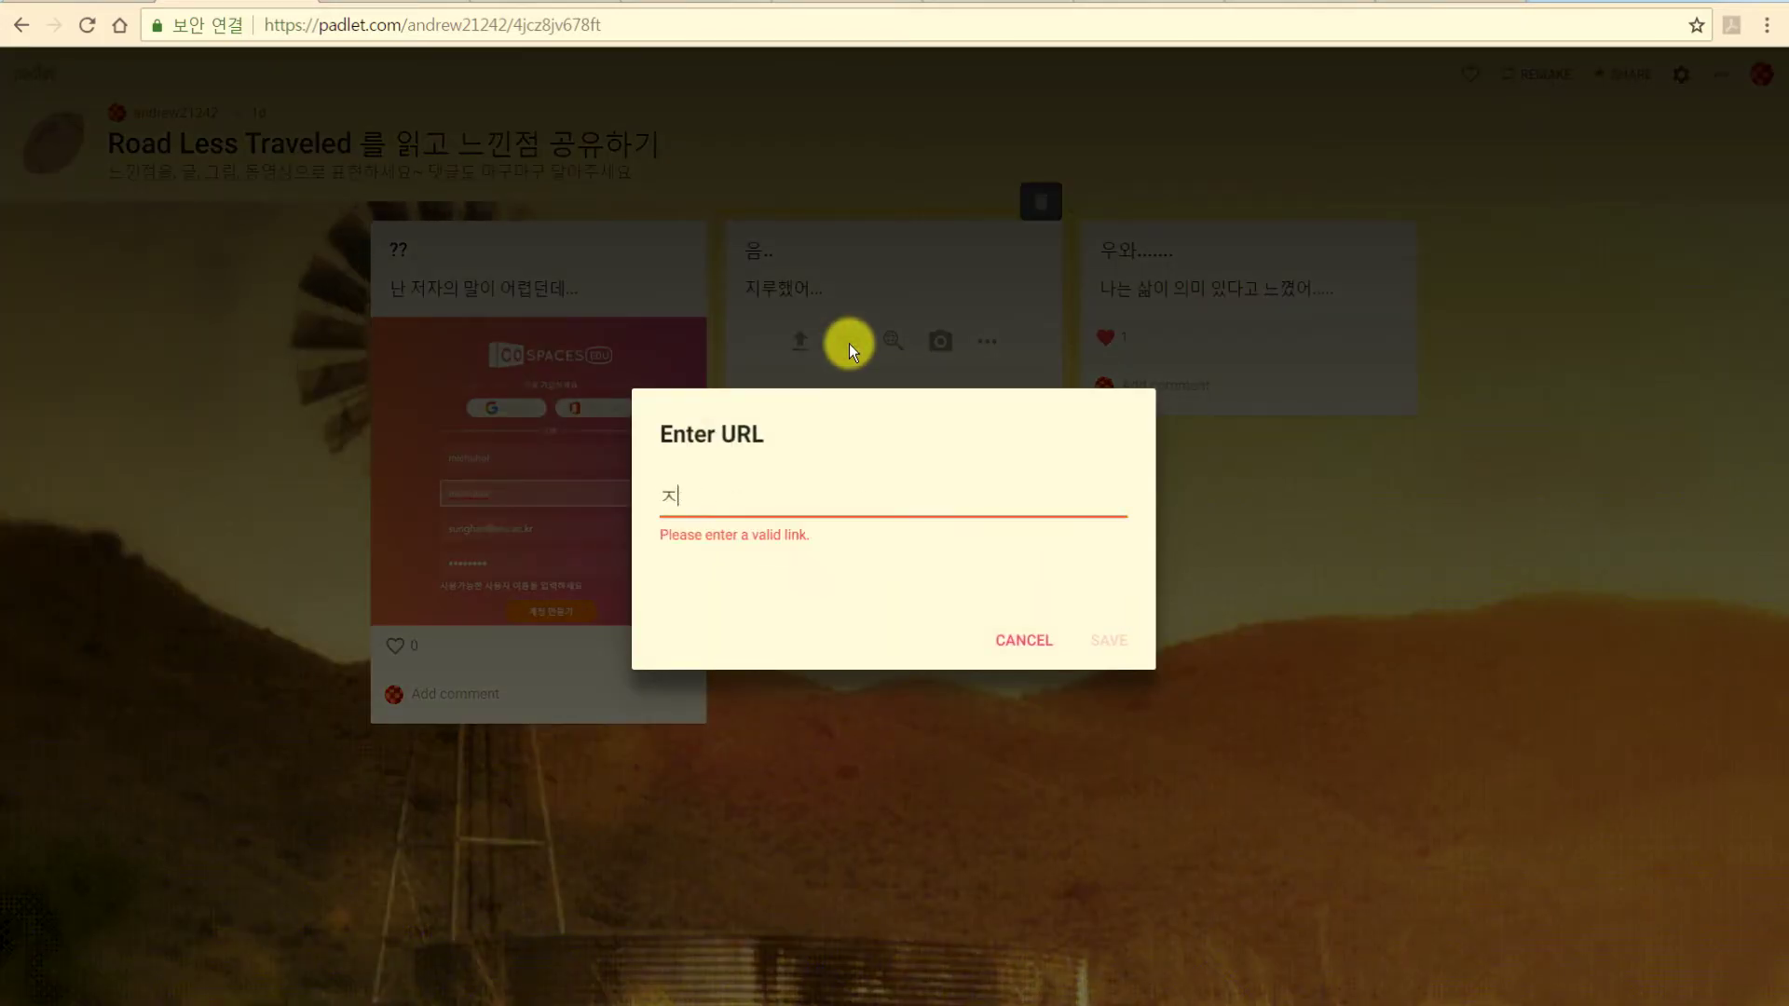
text(www.)
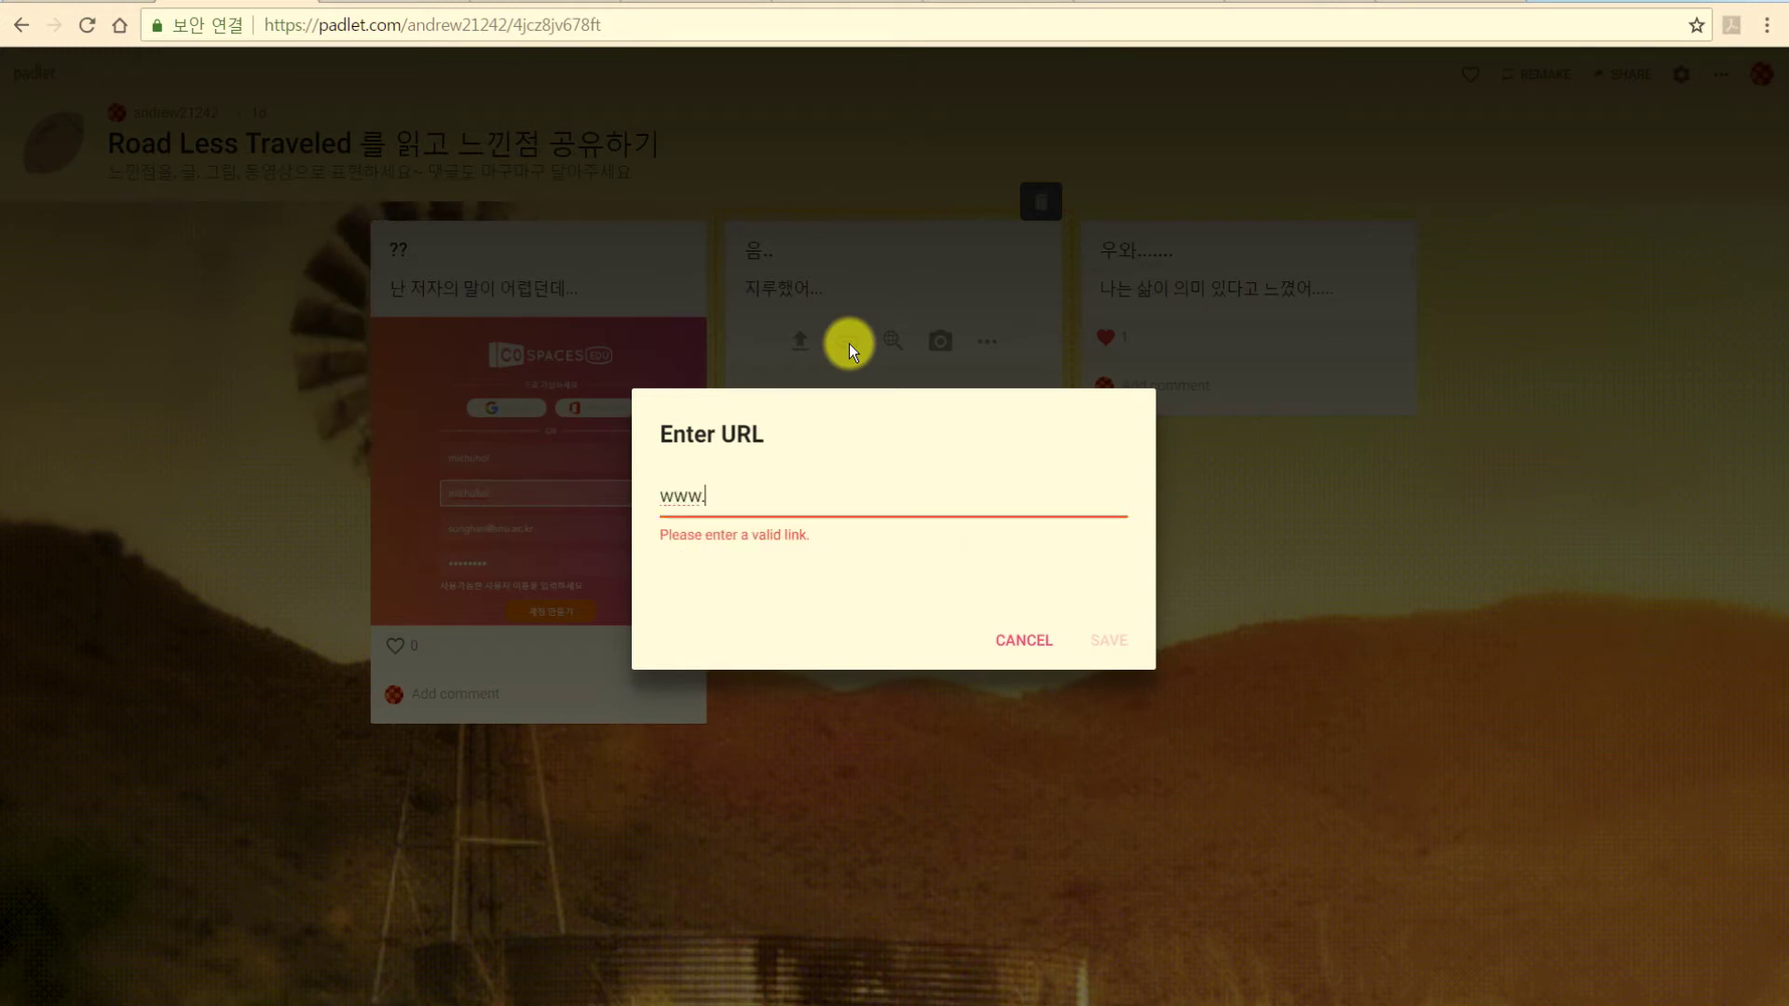
text(daum.net)
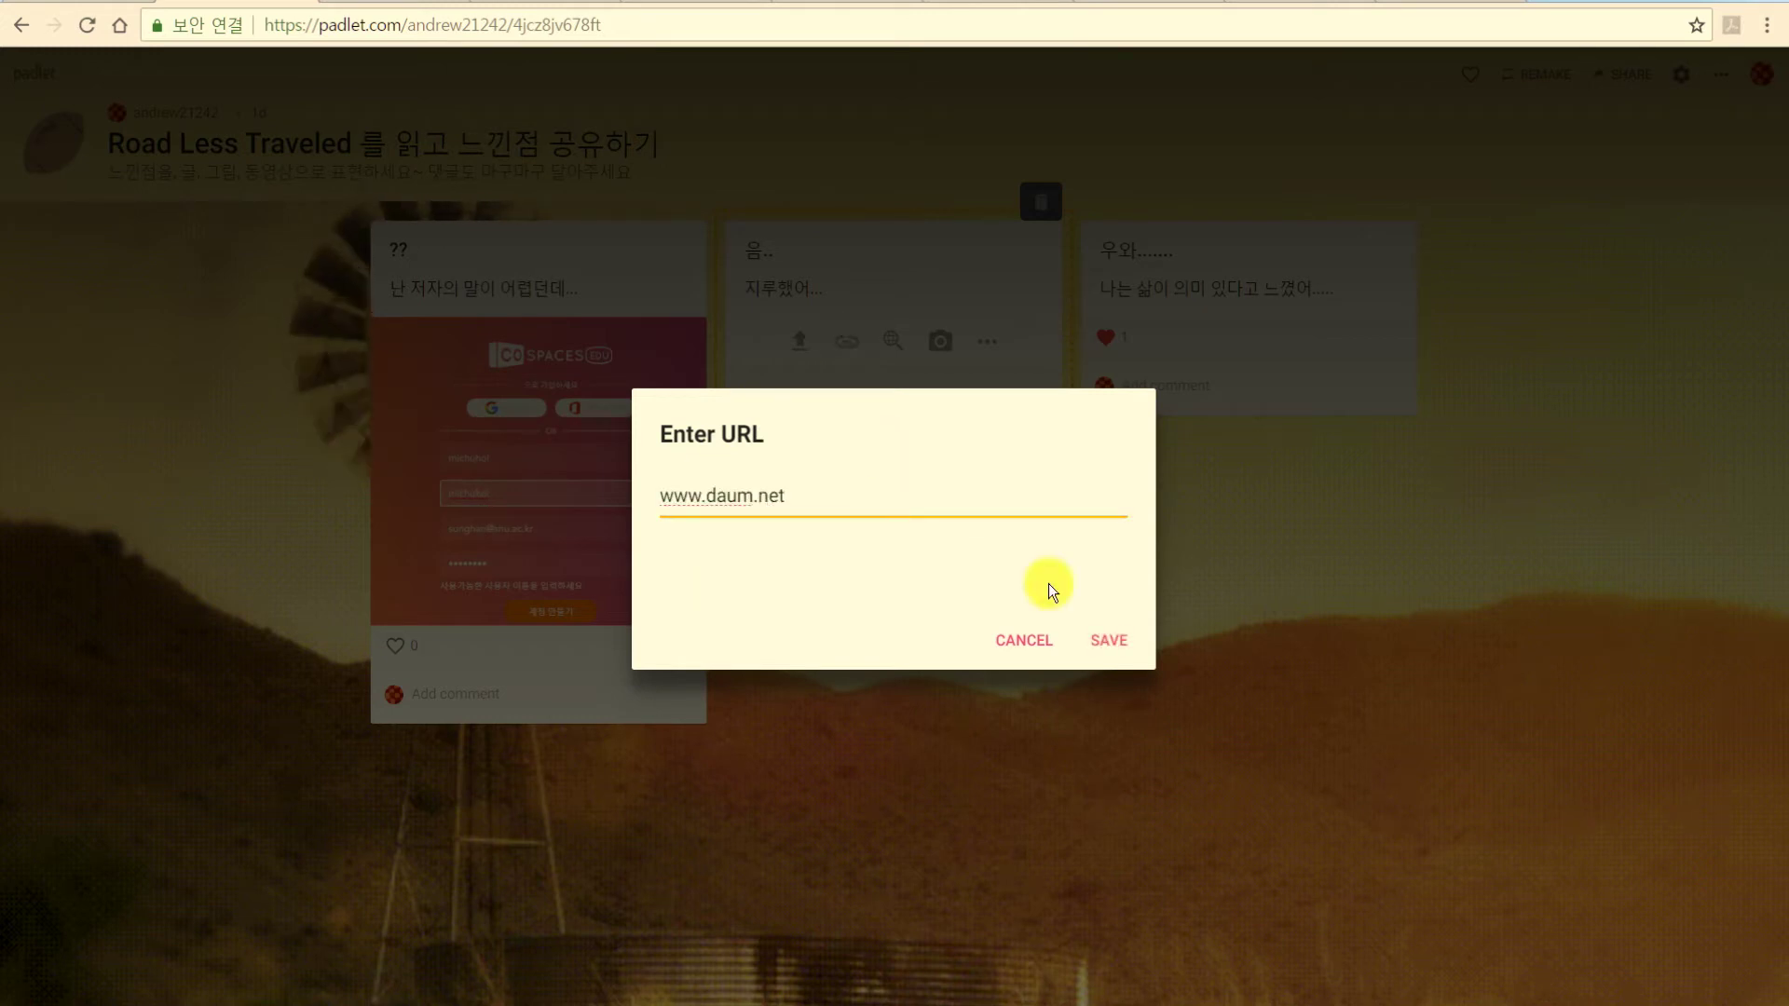
click(1109, 643)
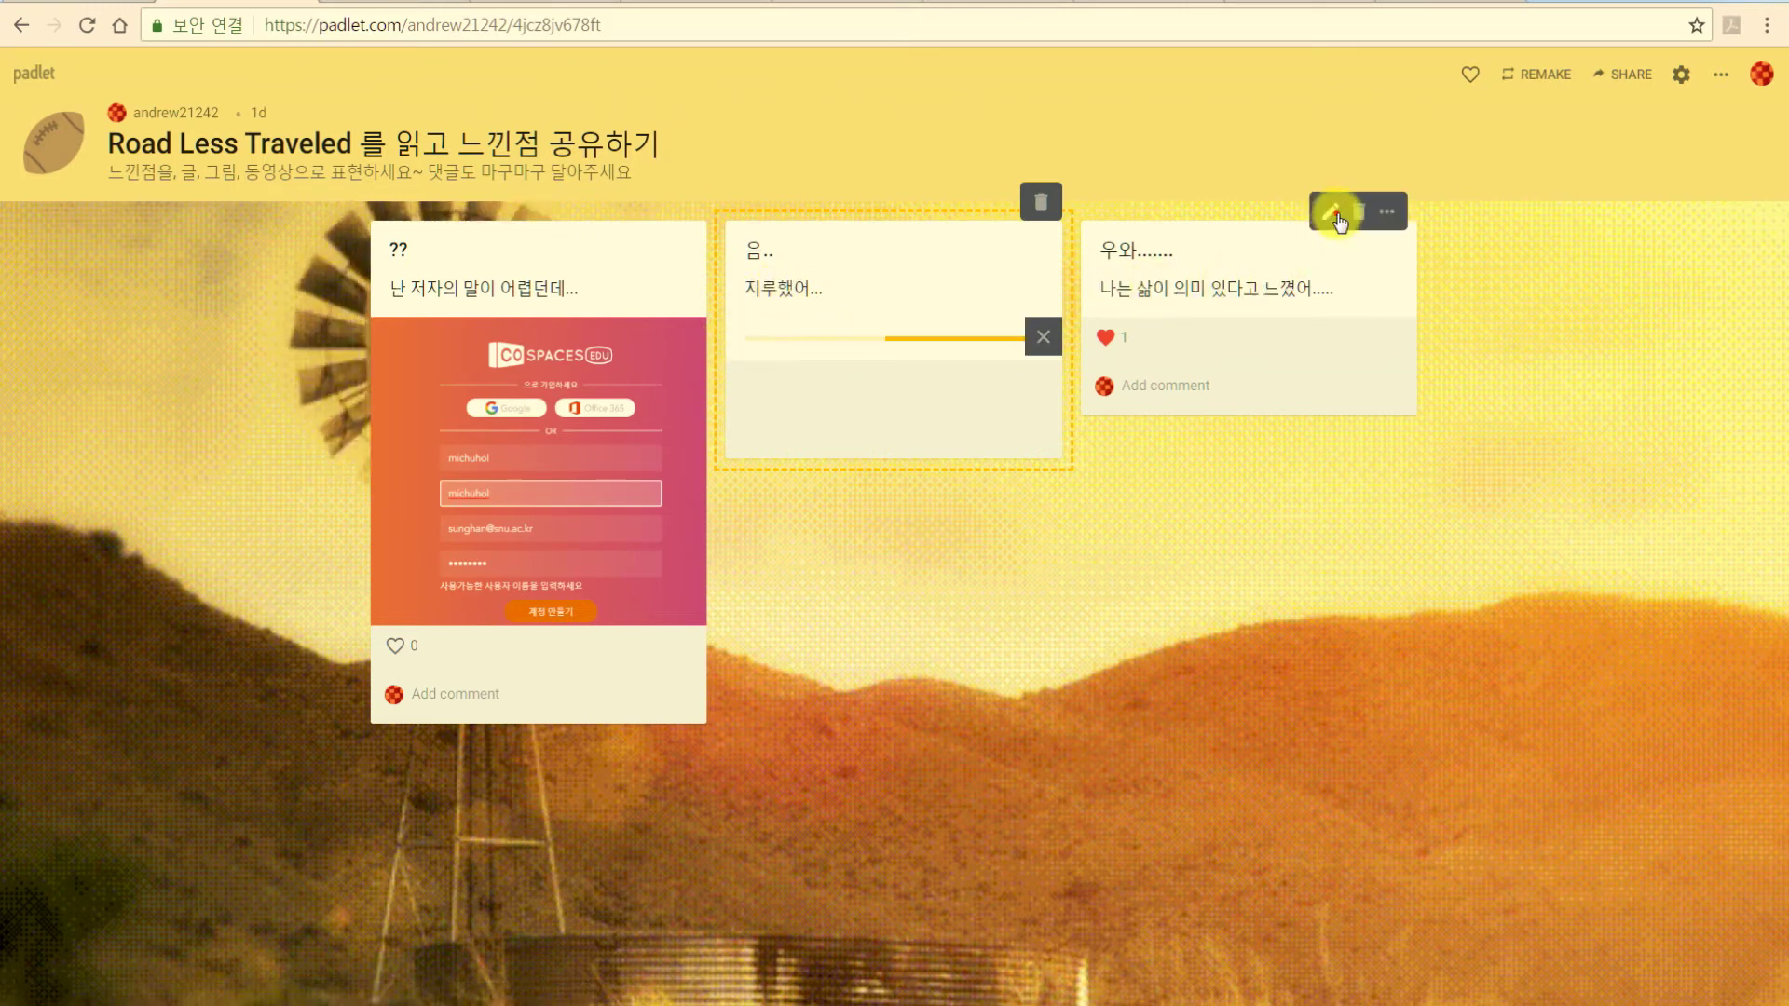
Add a Google image found for 'road less traveled' to the third post.
click(1333, 214)
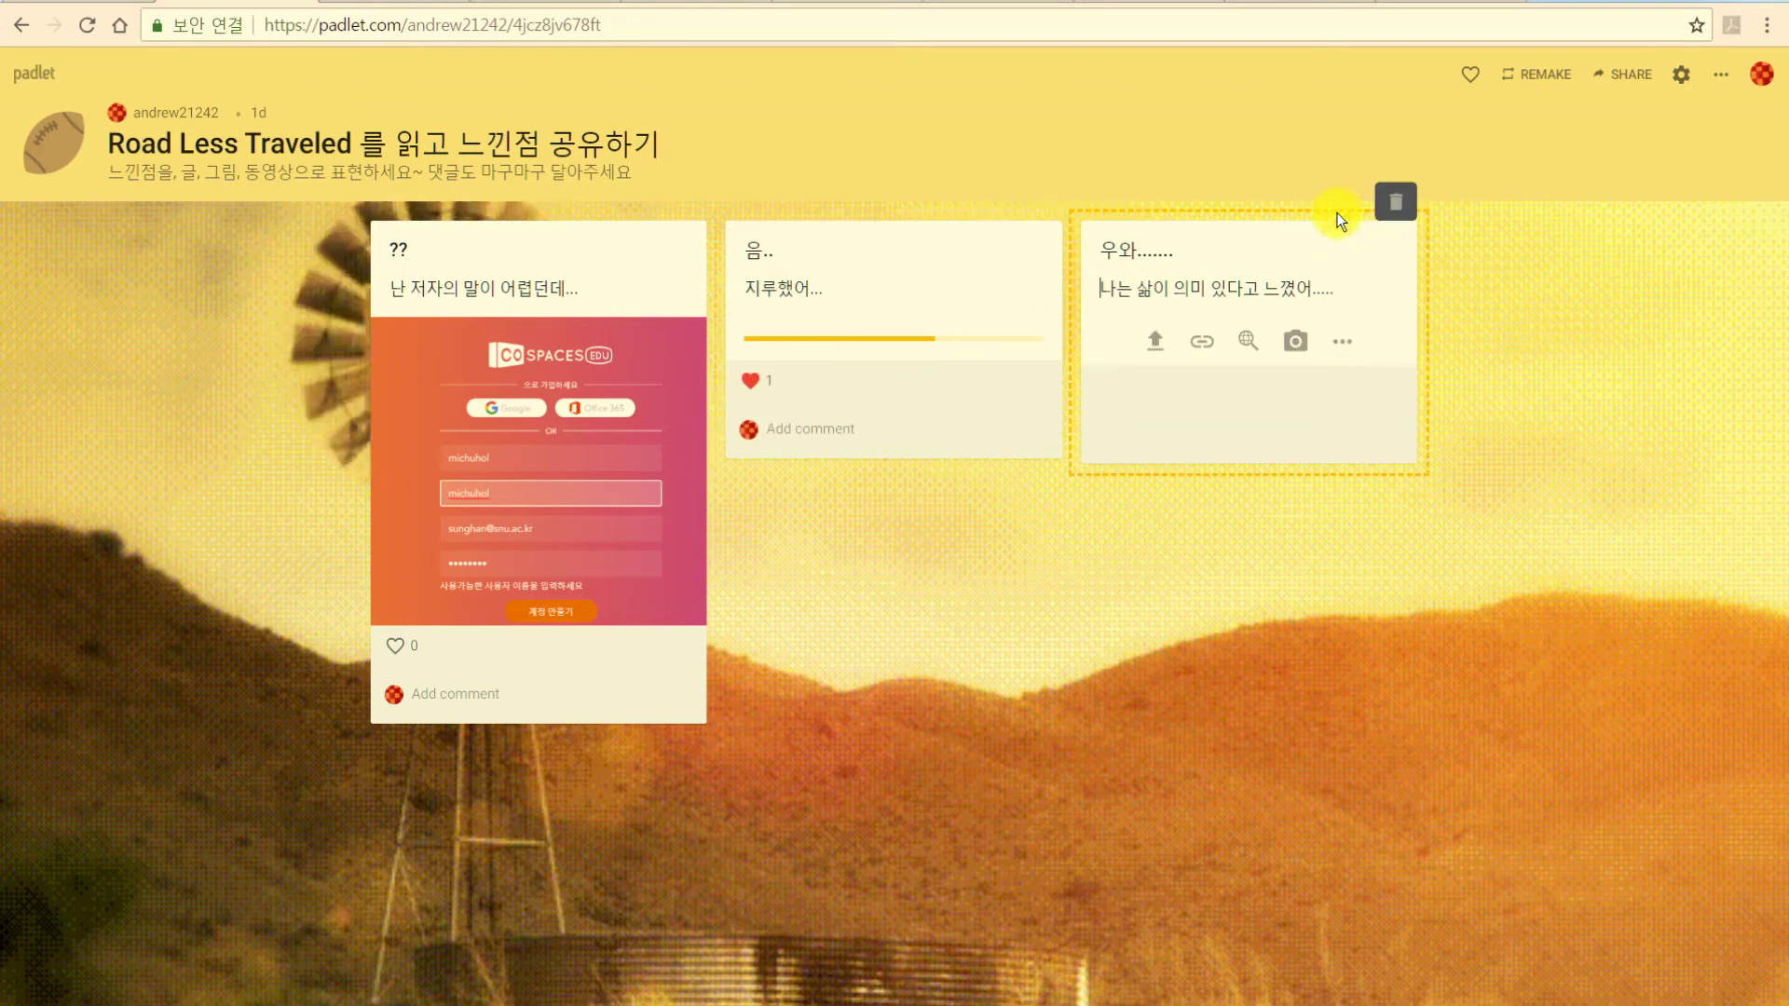
click(1246, 341)
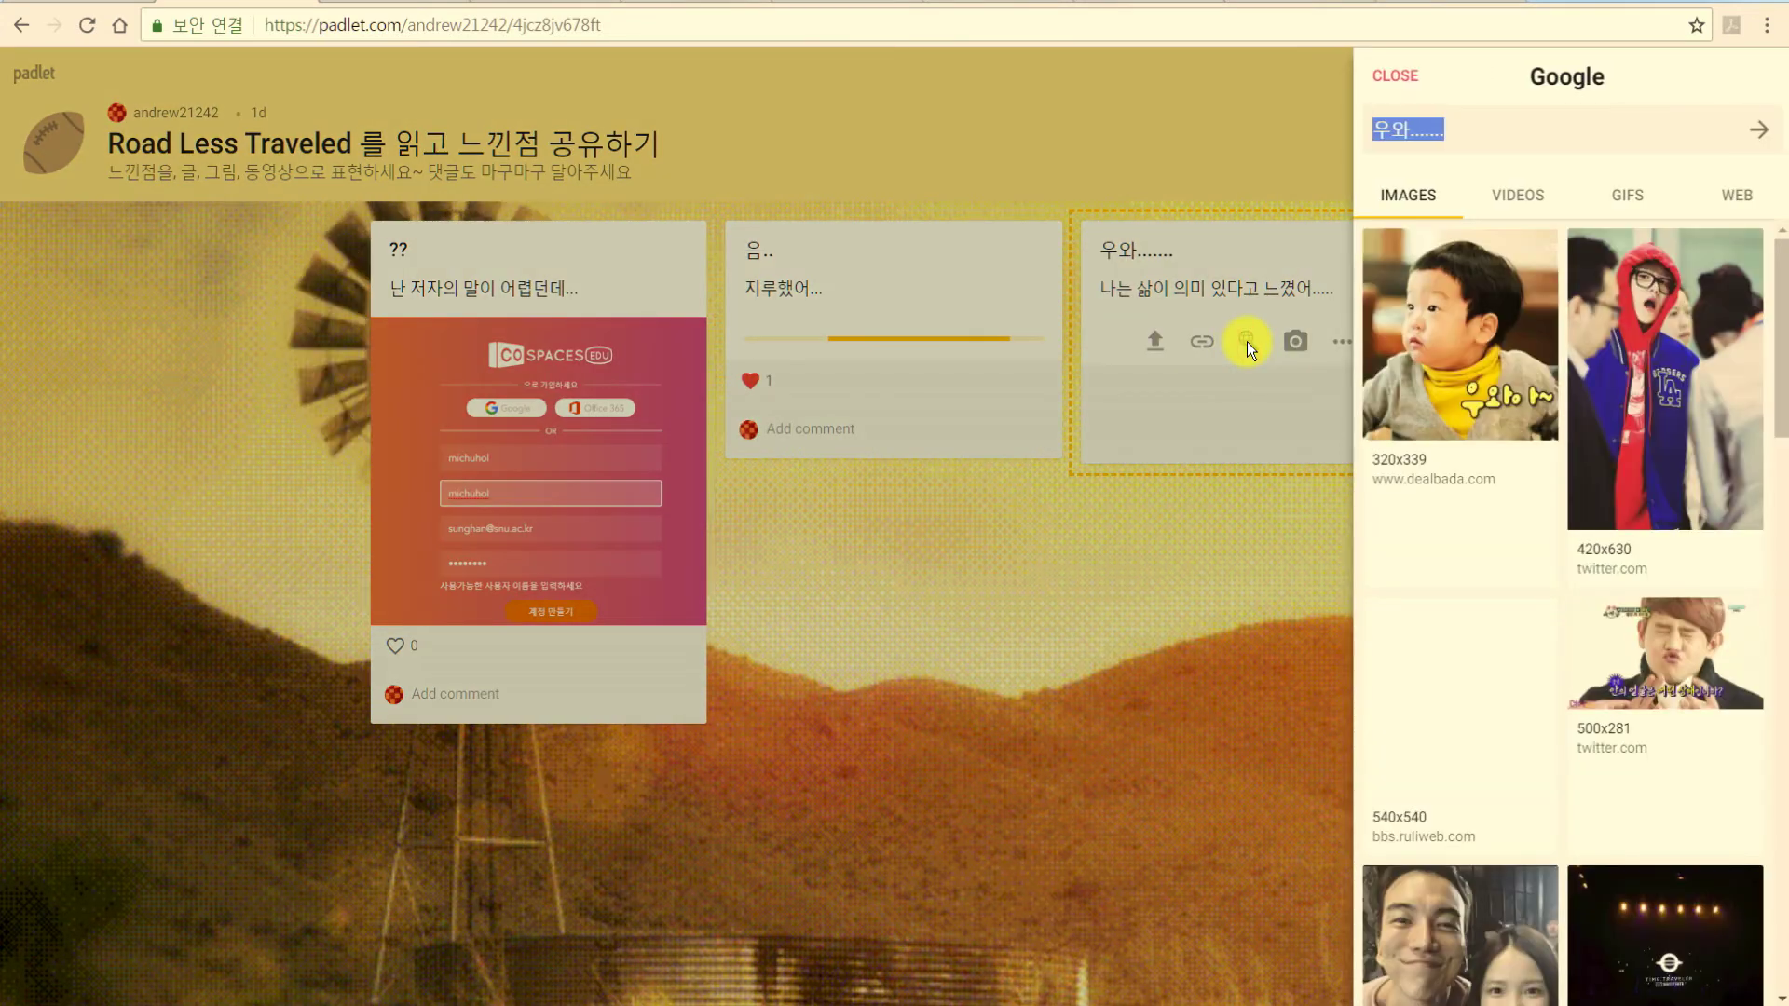
click(1459, 134)
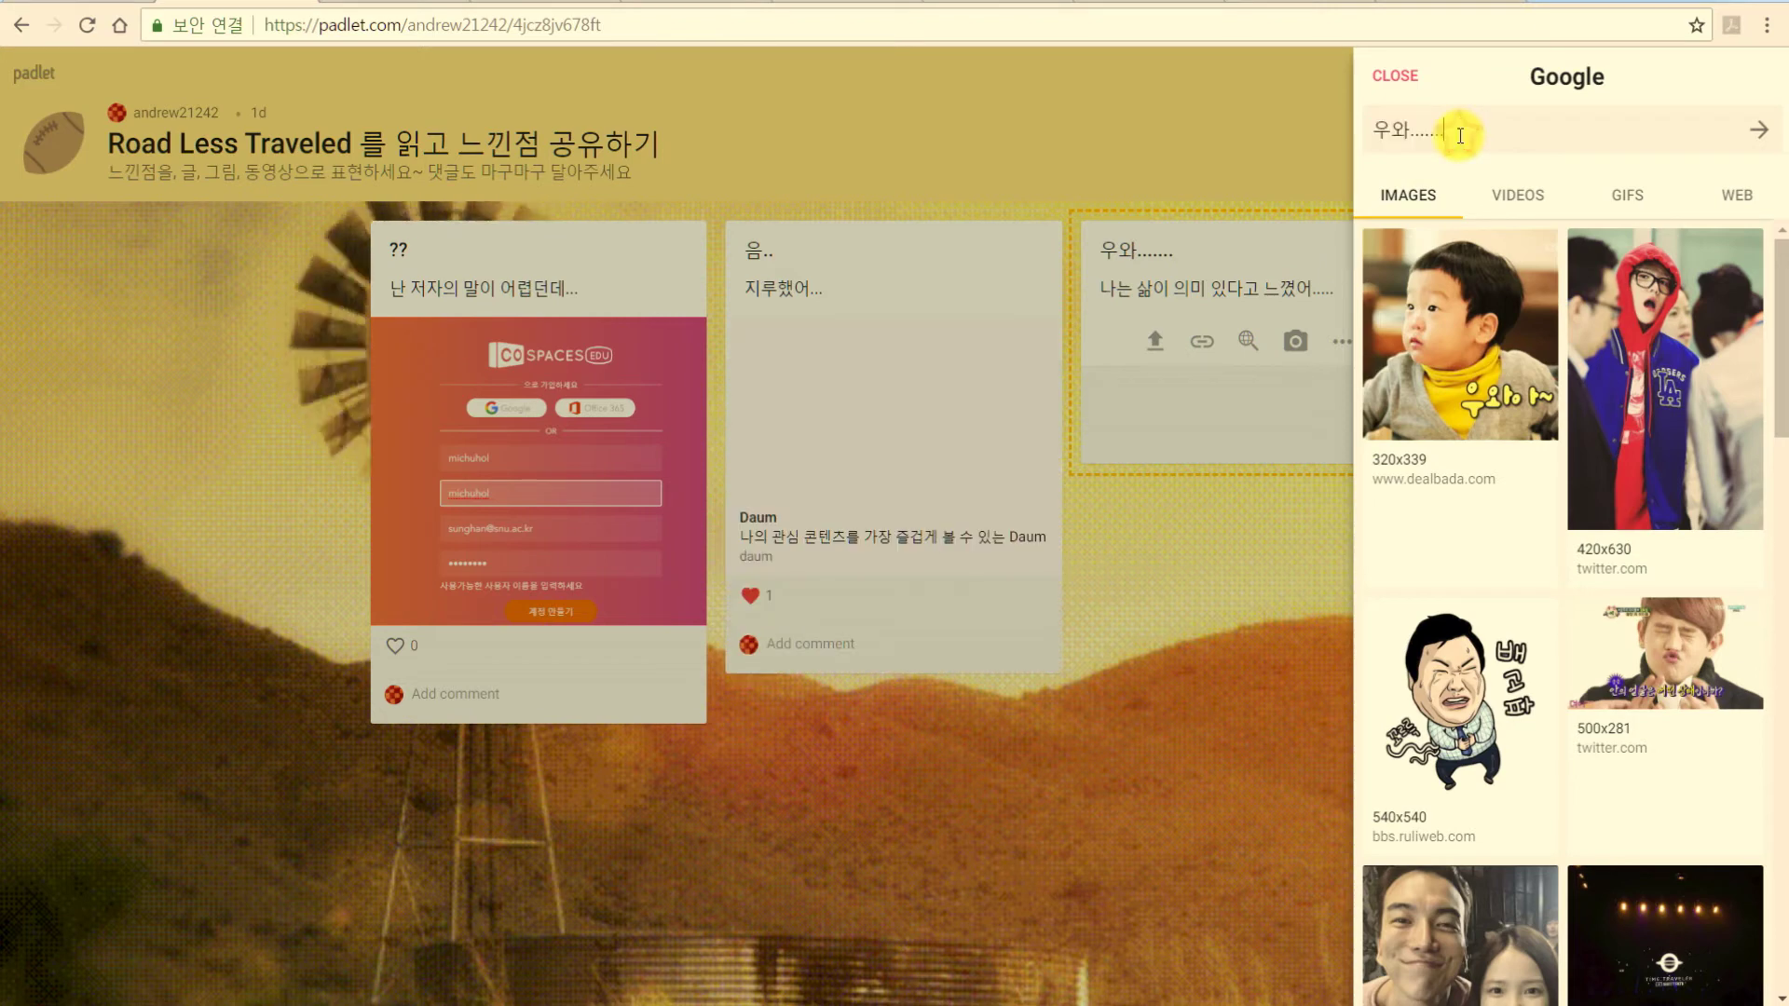
key(ctrl+a)
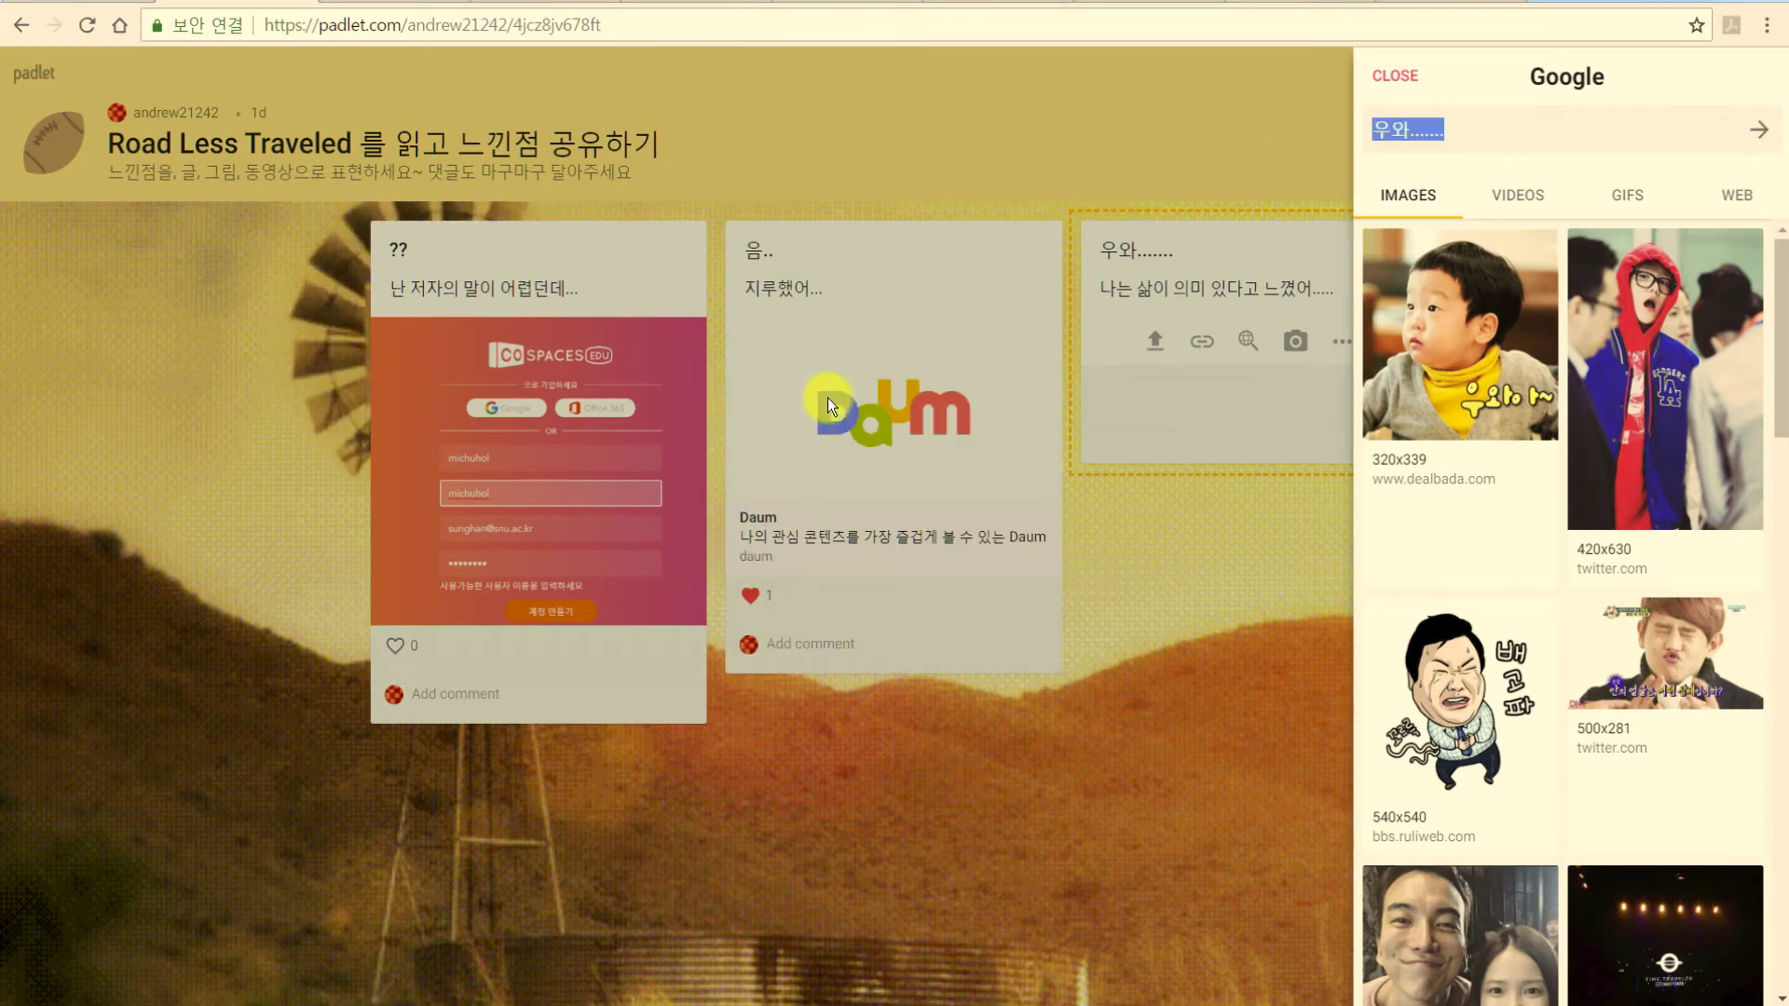
text(ro)
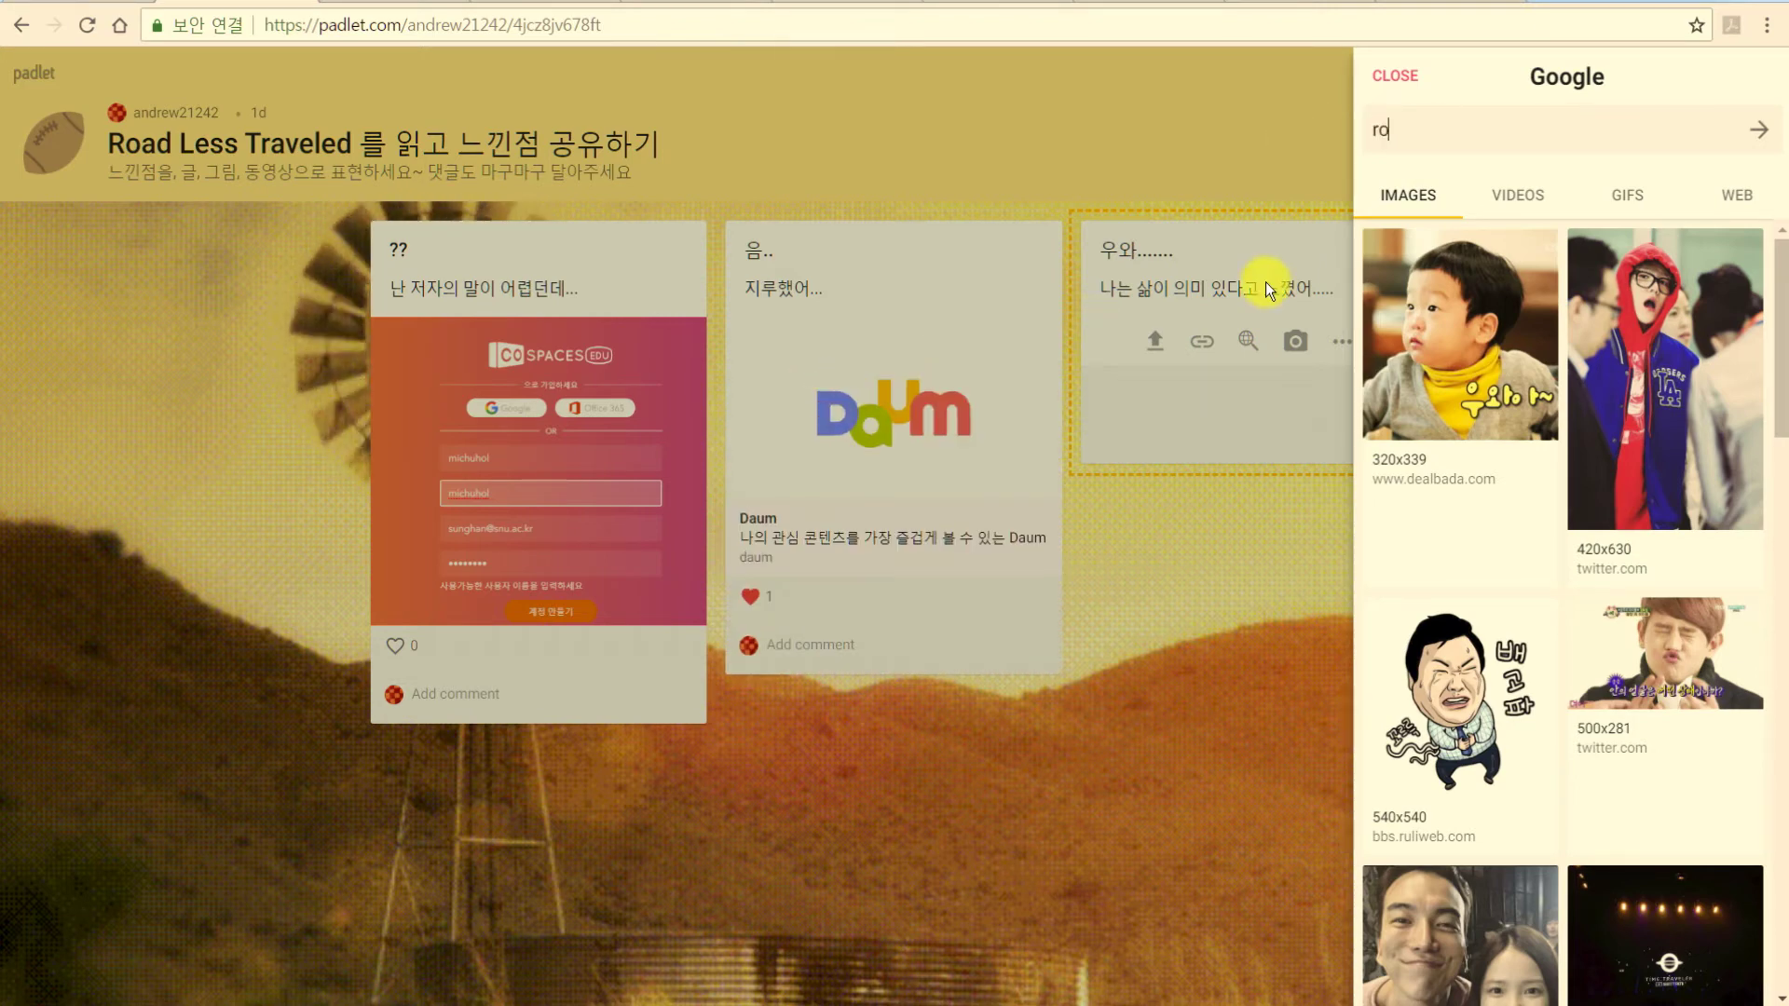
text(ad less)
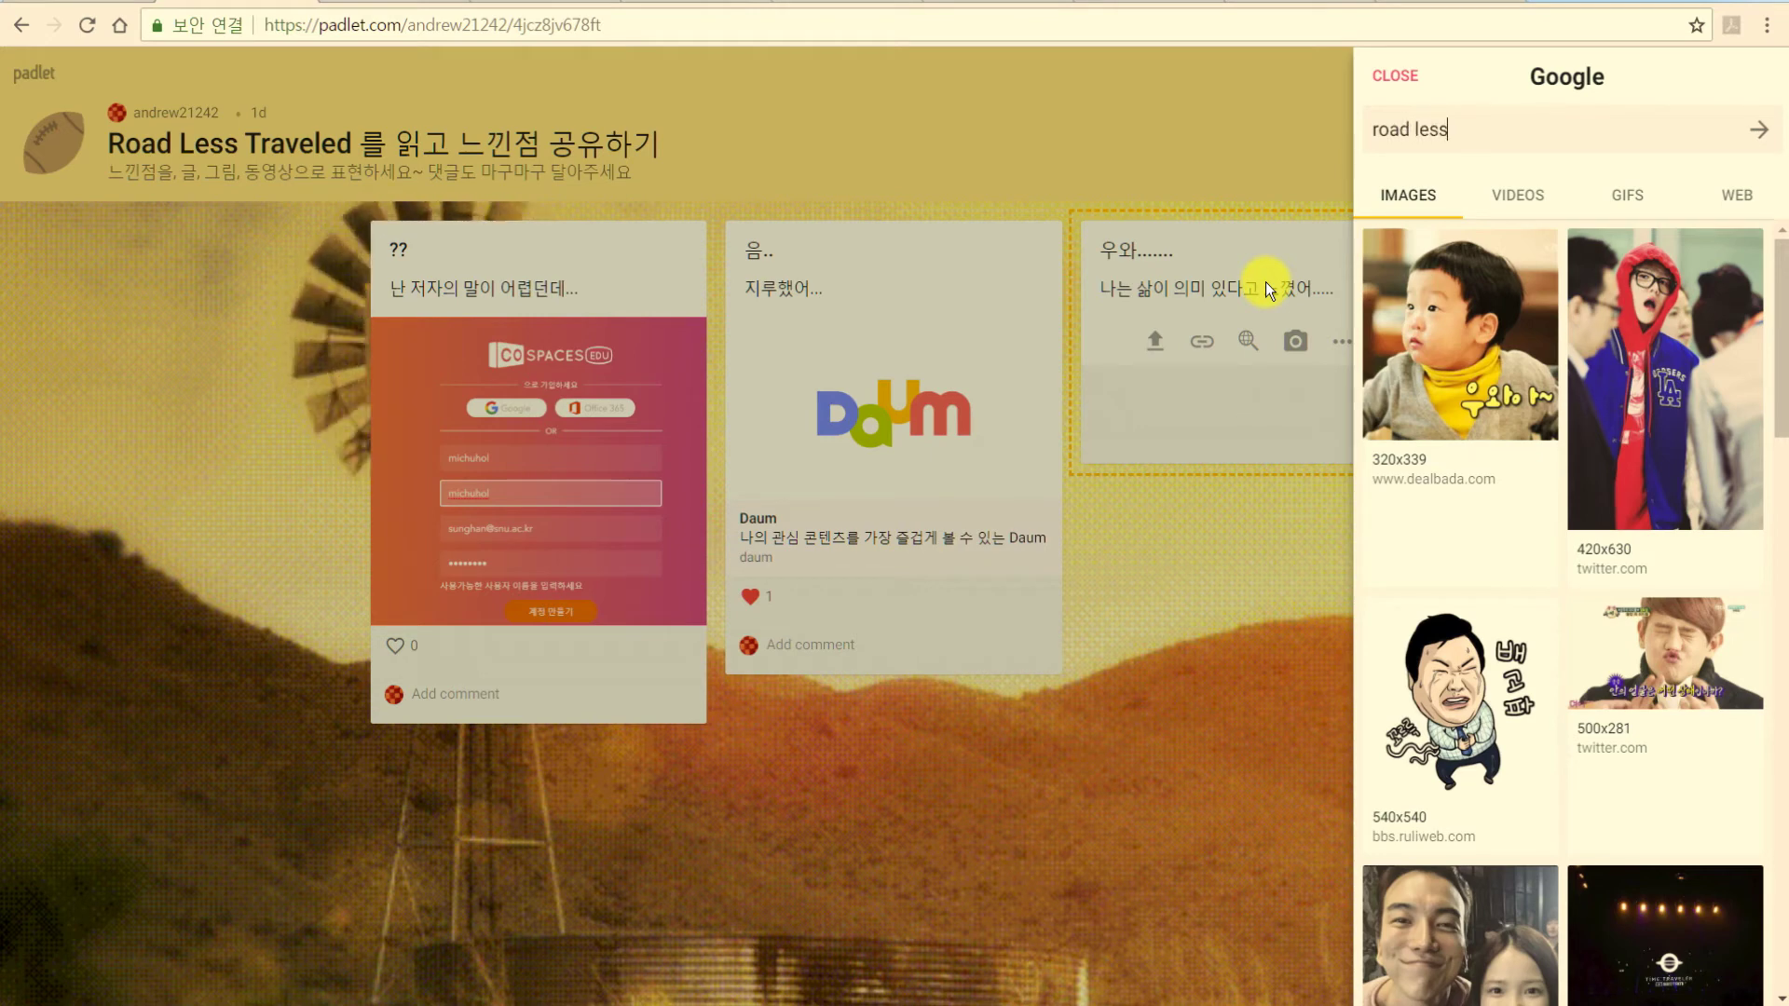
text( traveled)
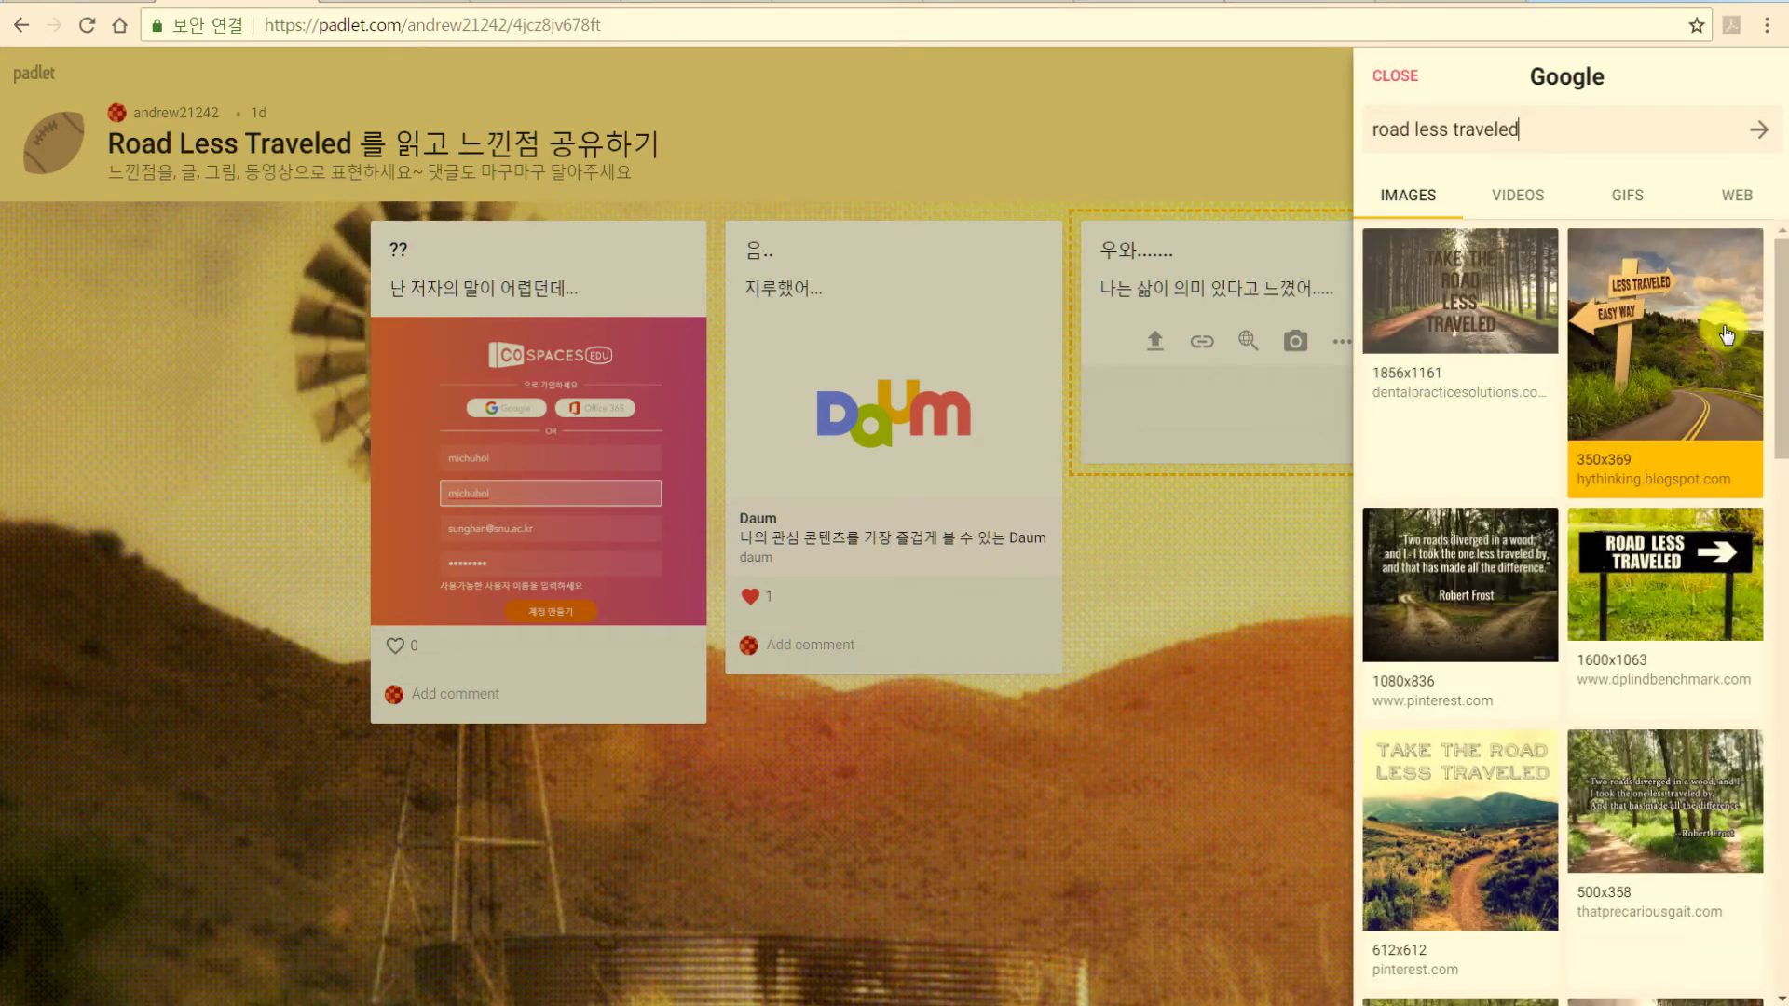
click(1662, 574)
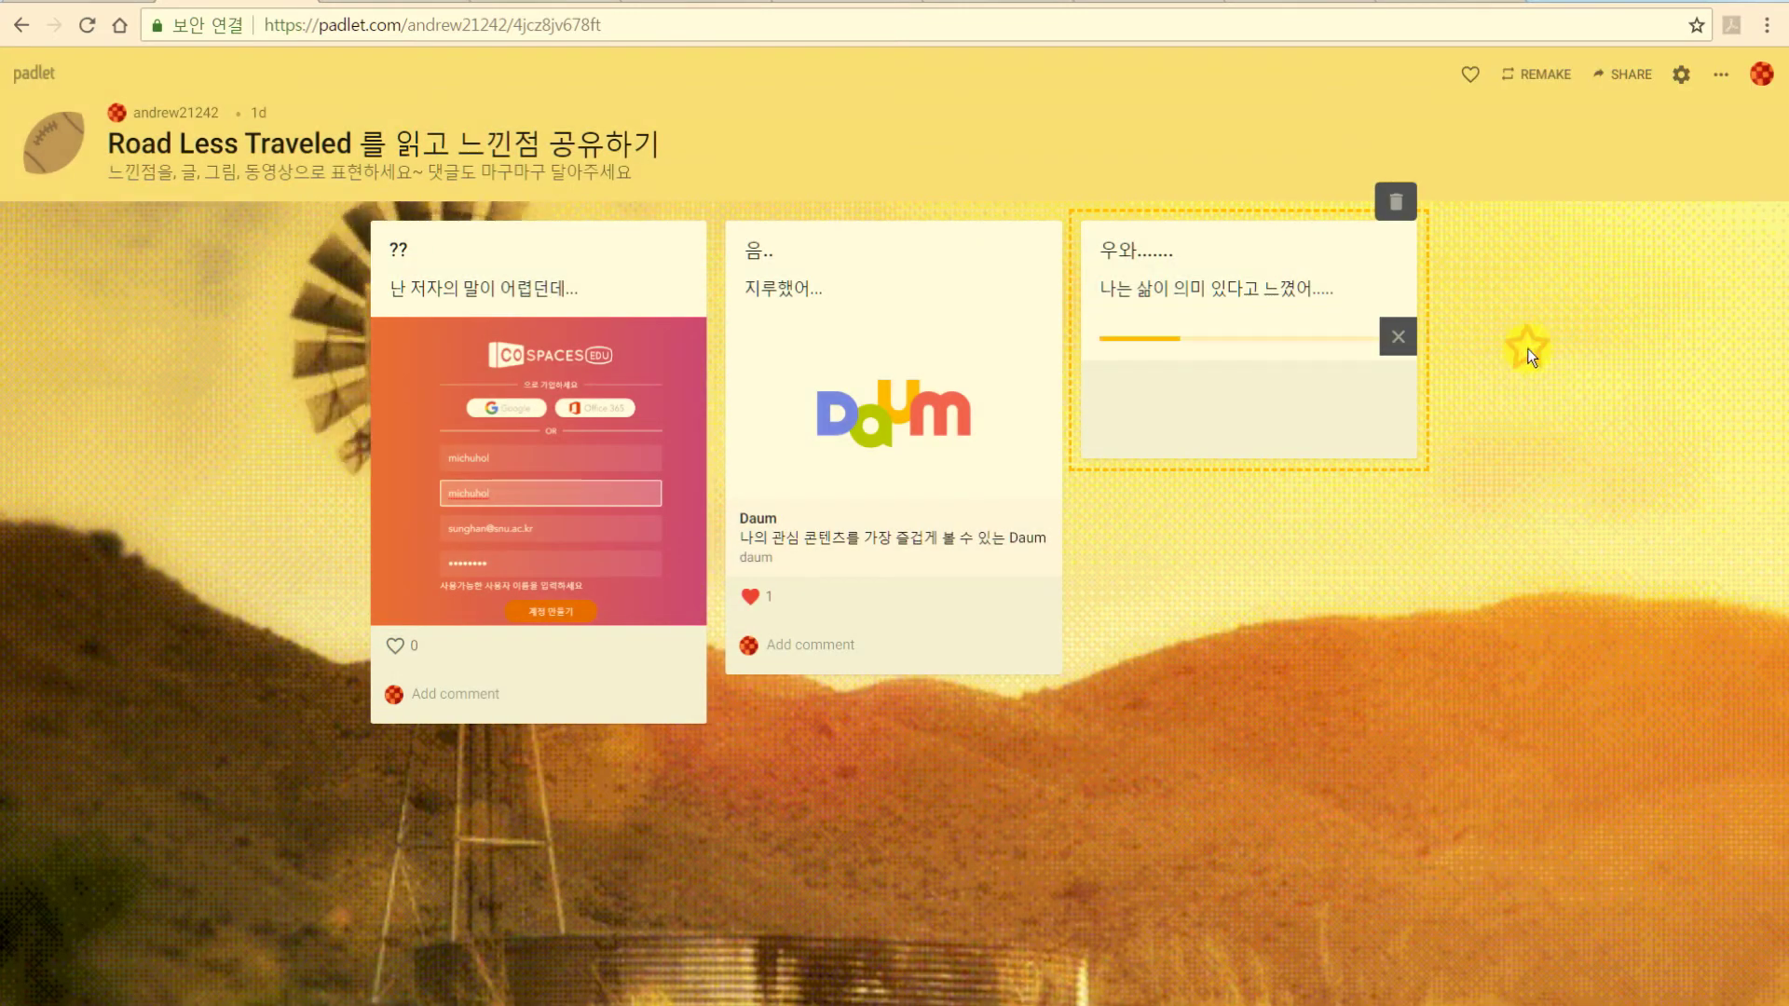
Attach the Lauren Alaina 'Road Less Traveled' YouTube video to the ddd post and publish it.
text(cddd)
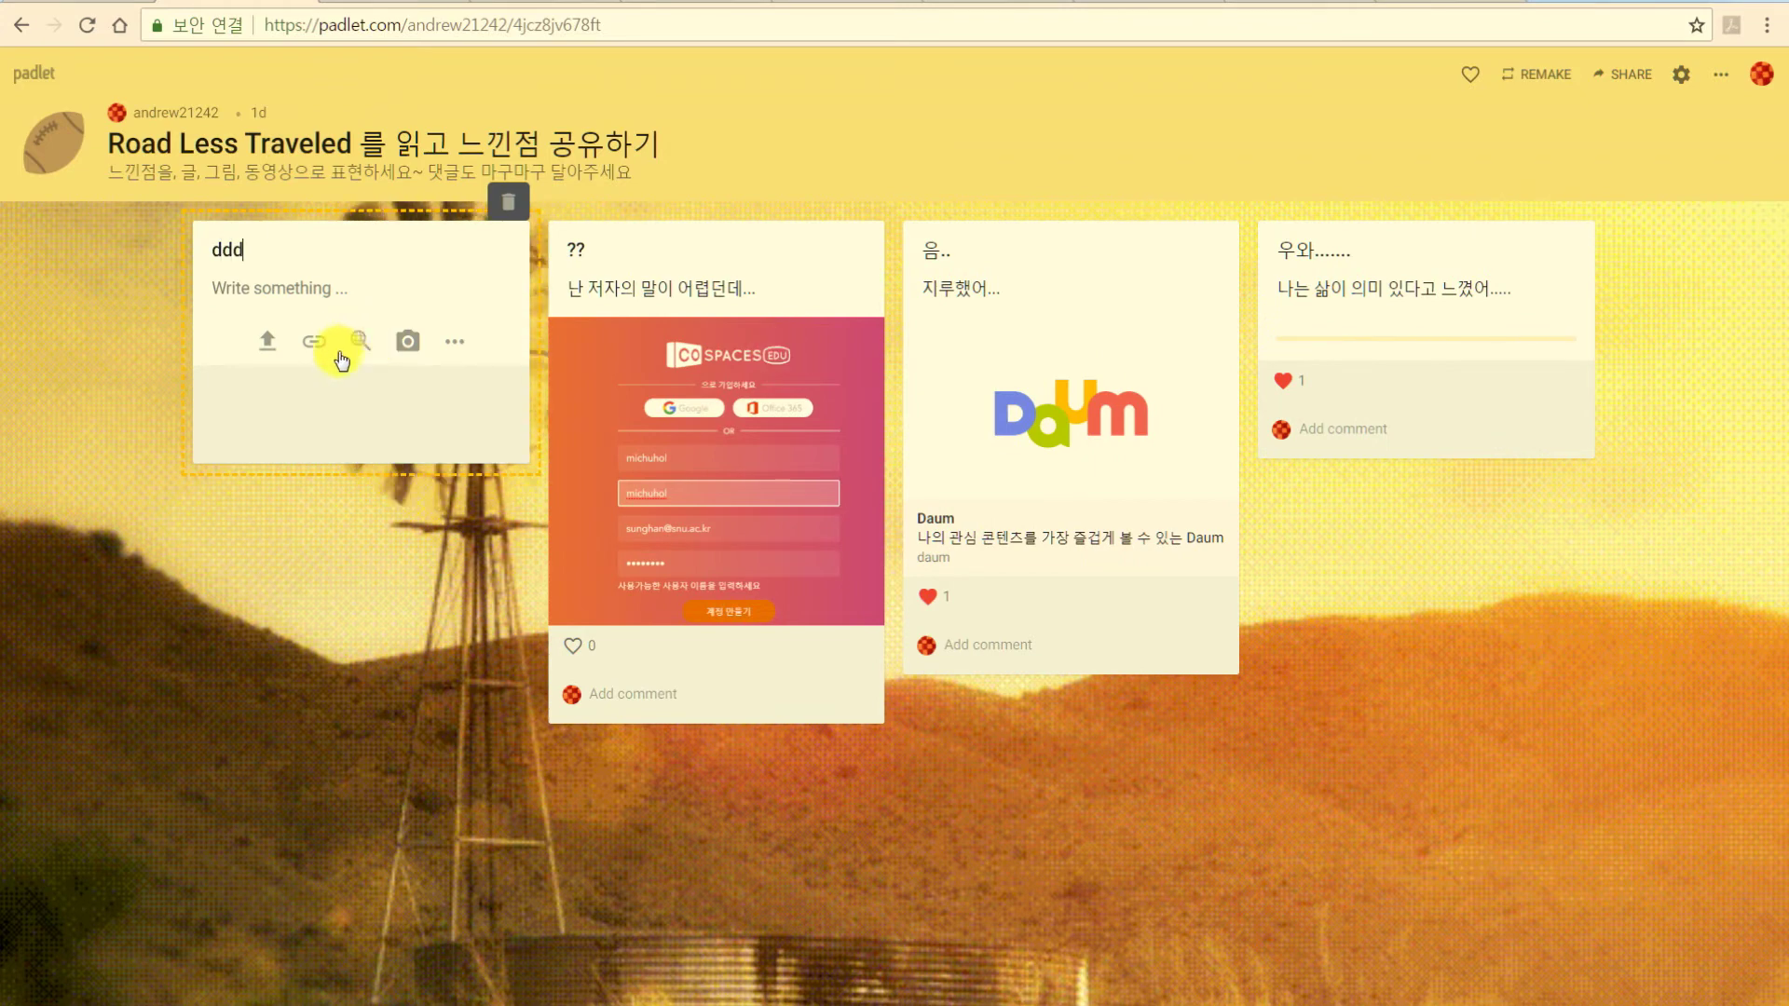
click(359, 341)
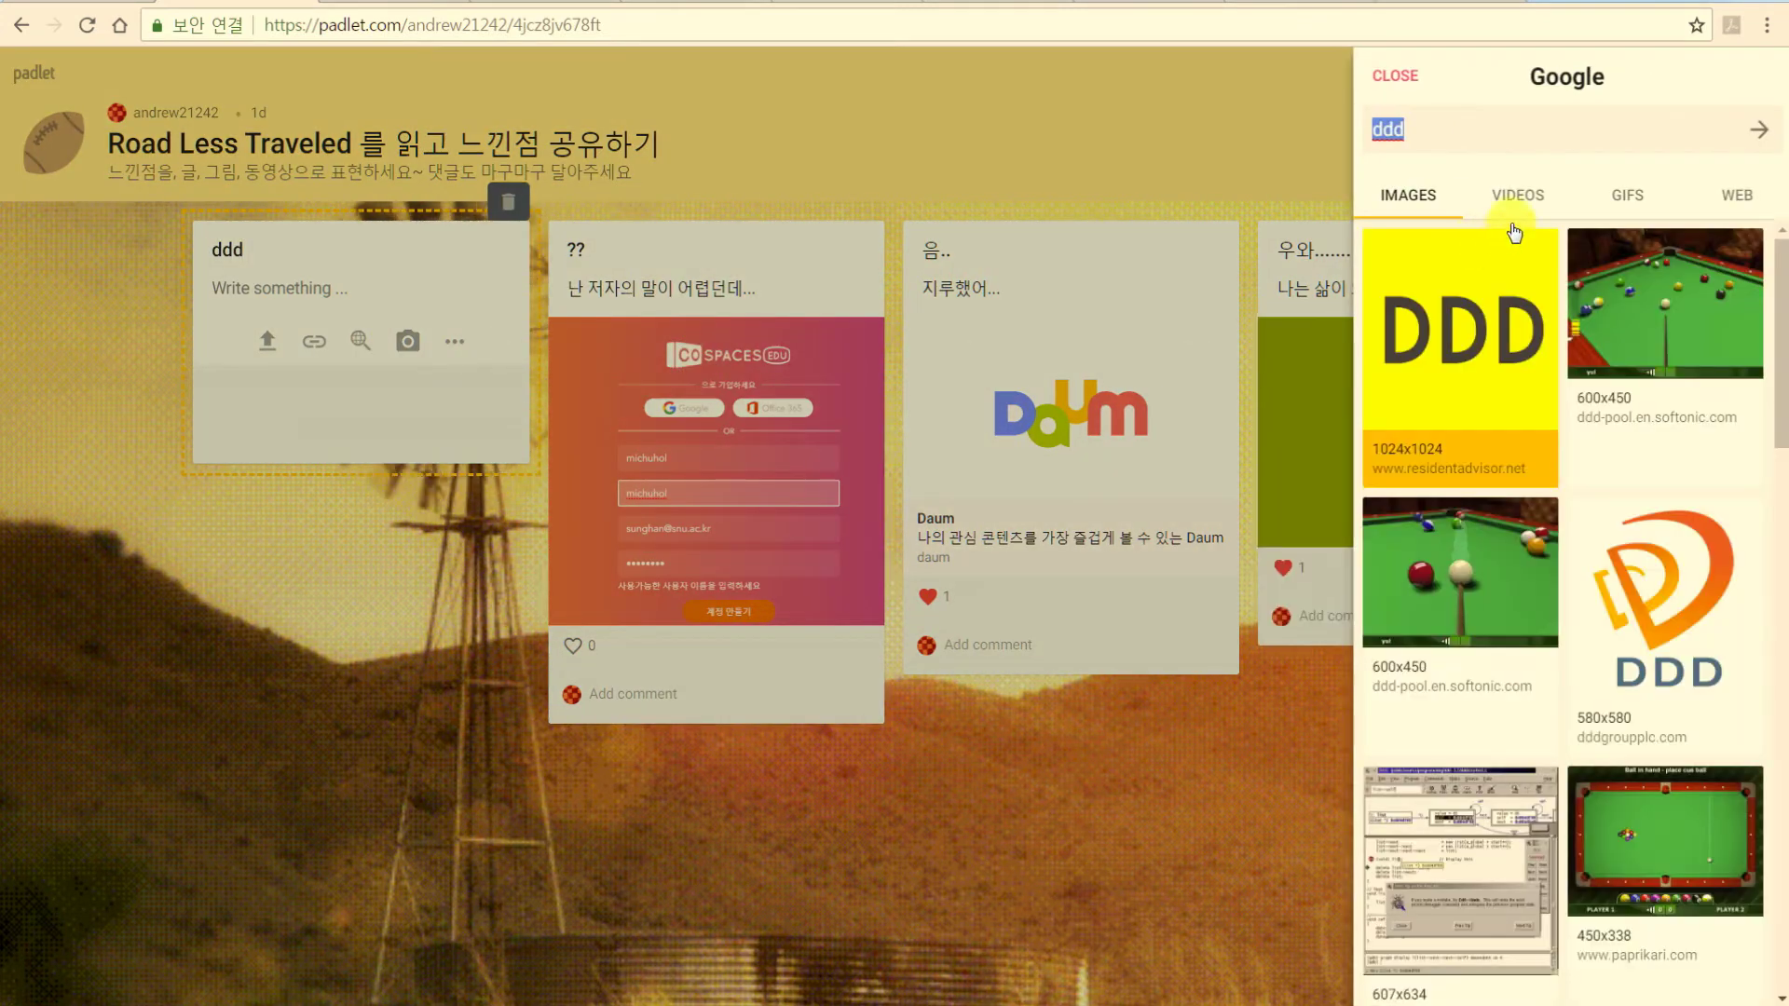
click(1521, 194)
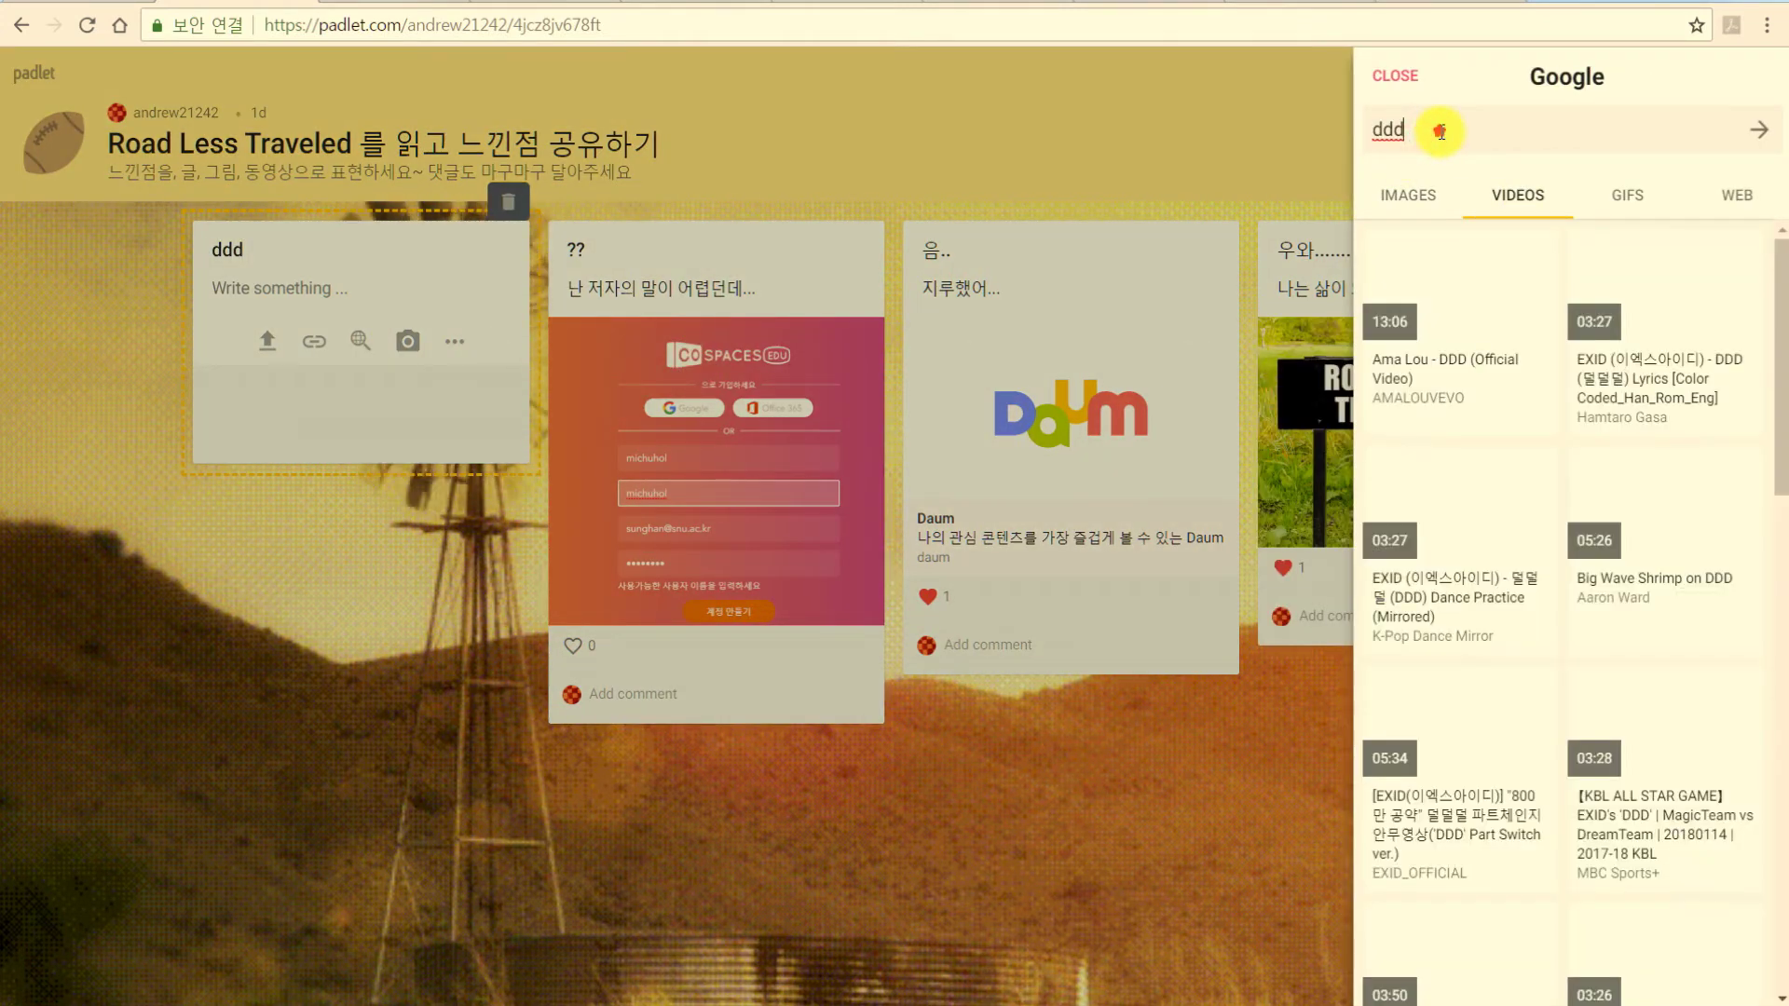
text(road less traveld)
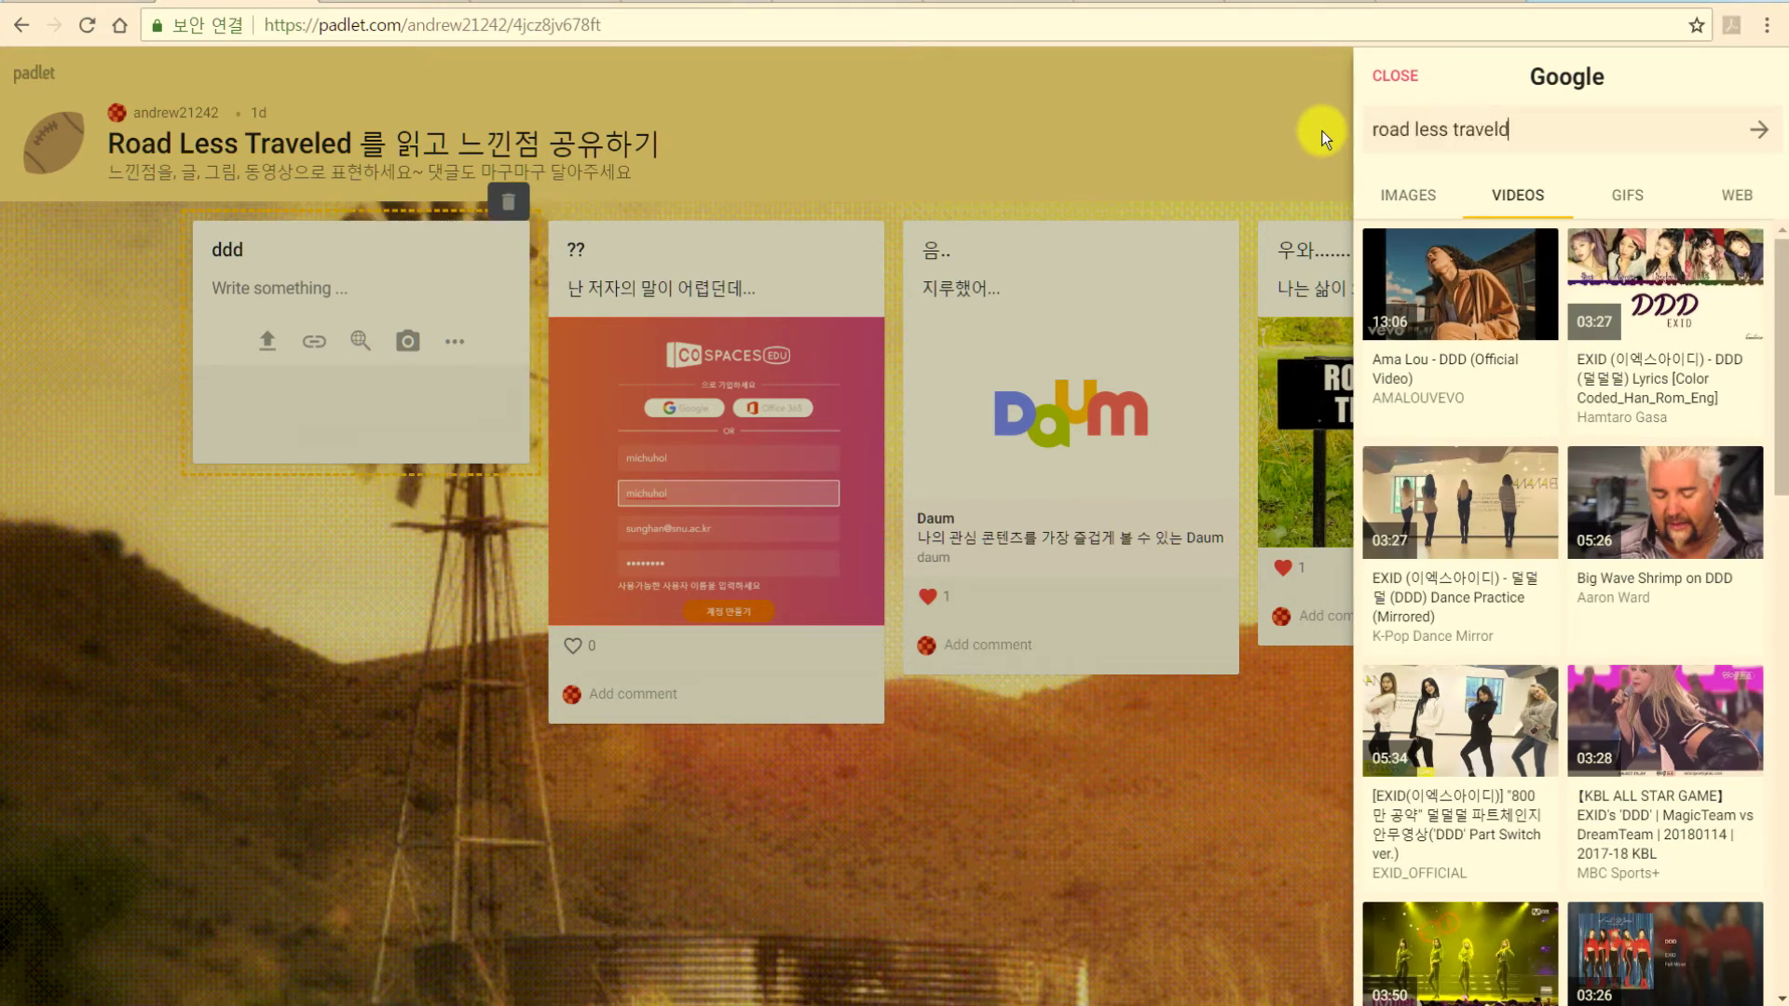
key(Return)
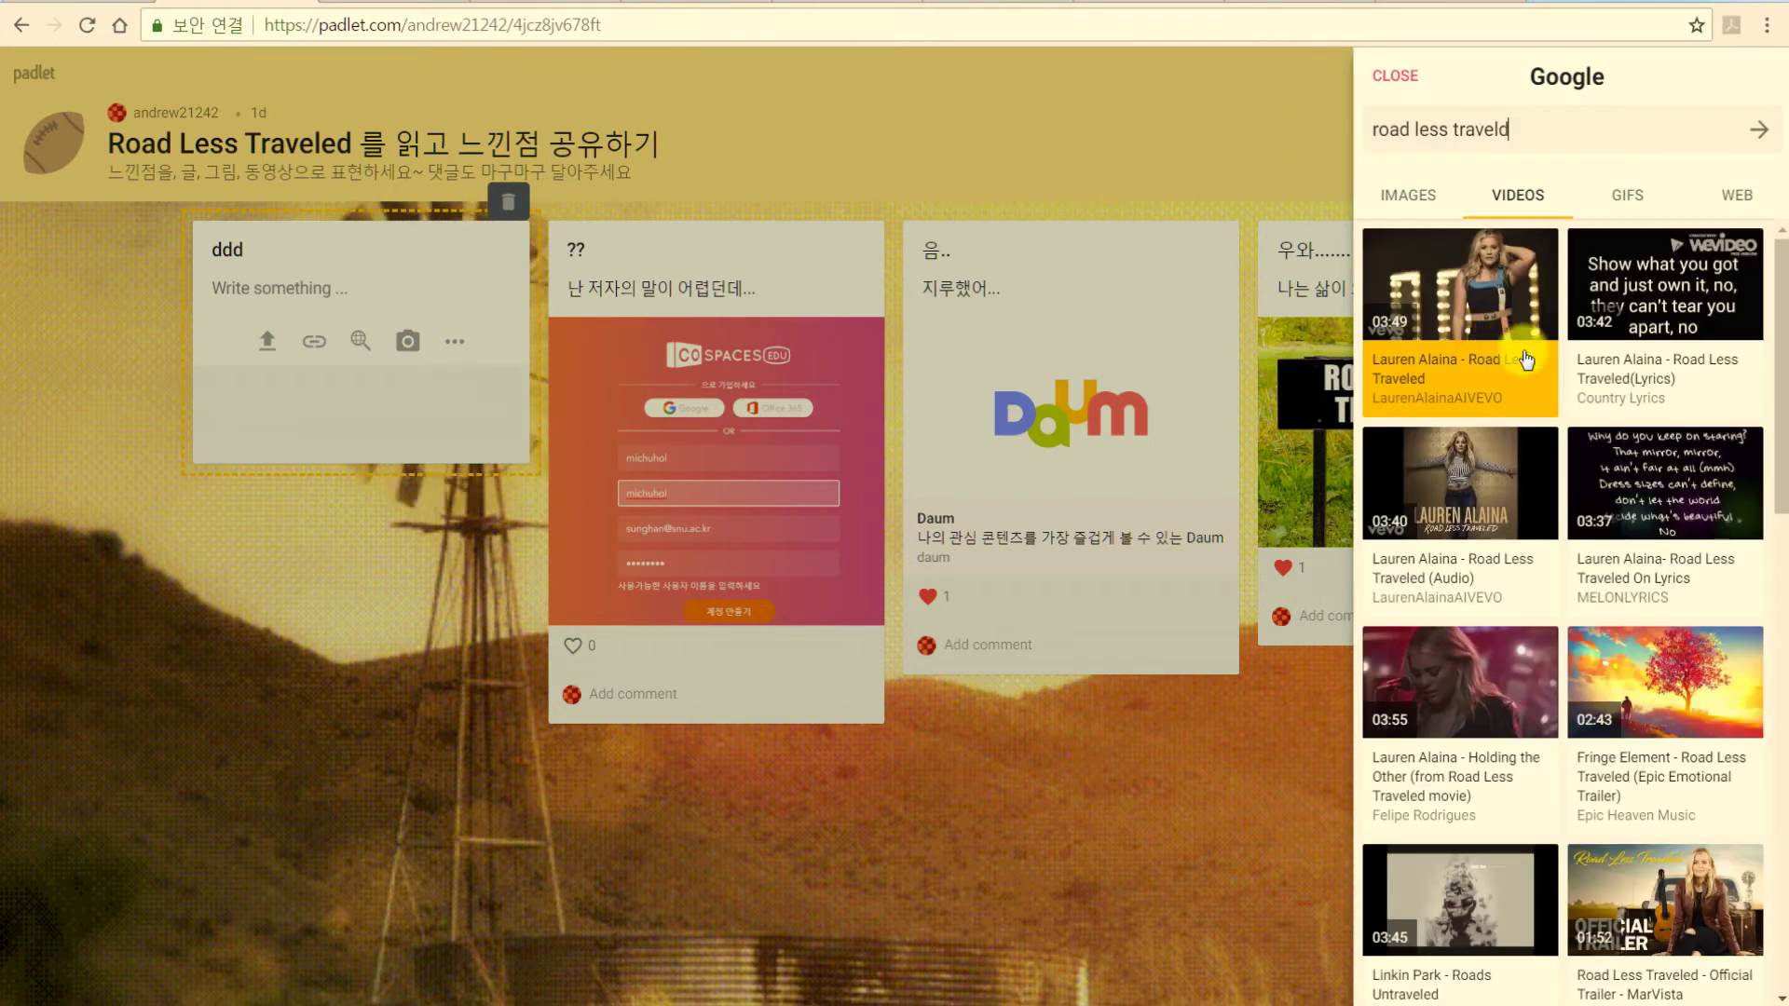
click(1509, 285)
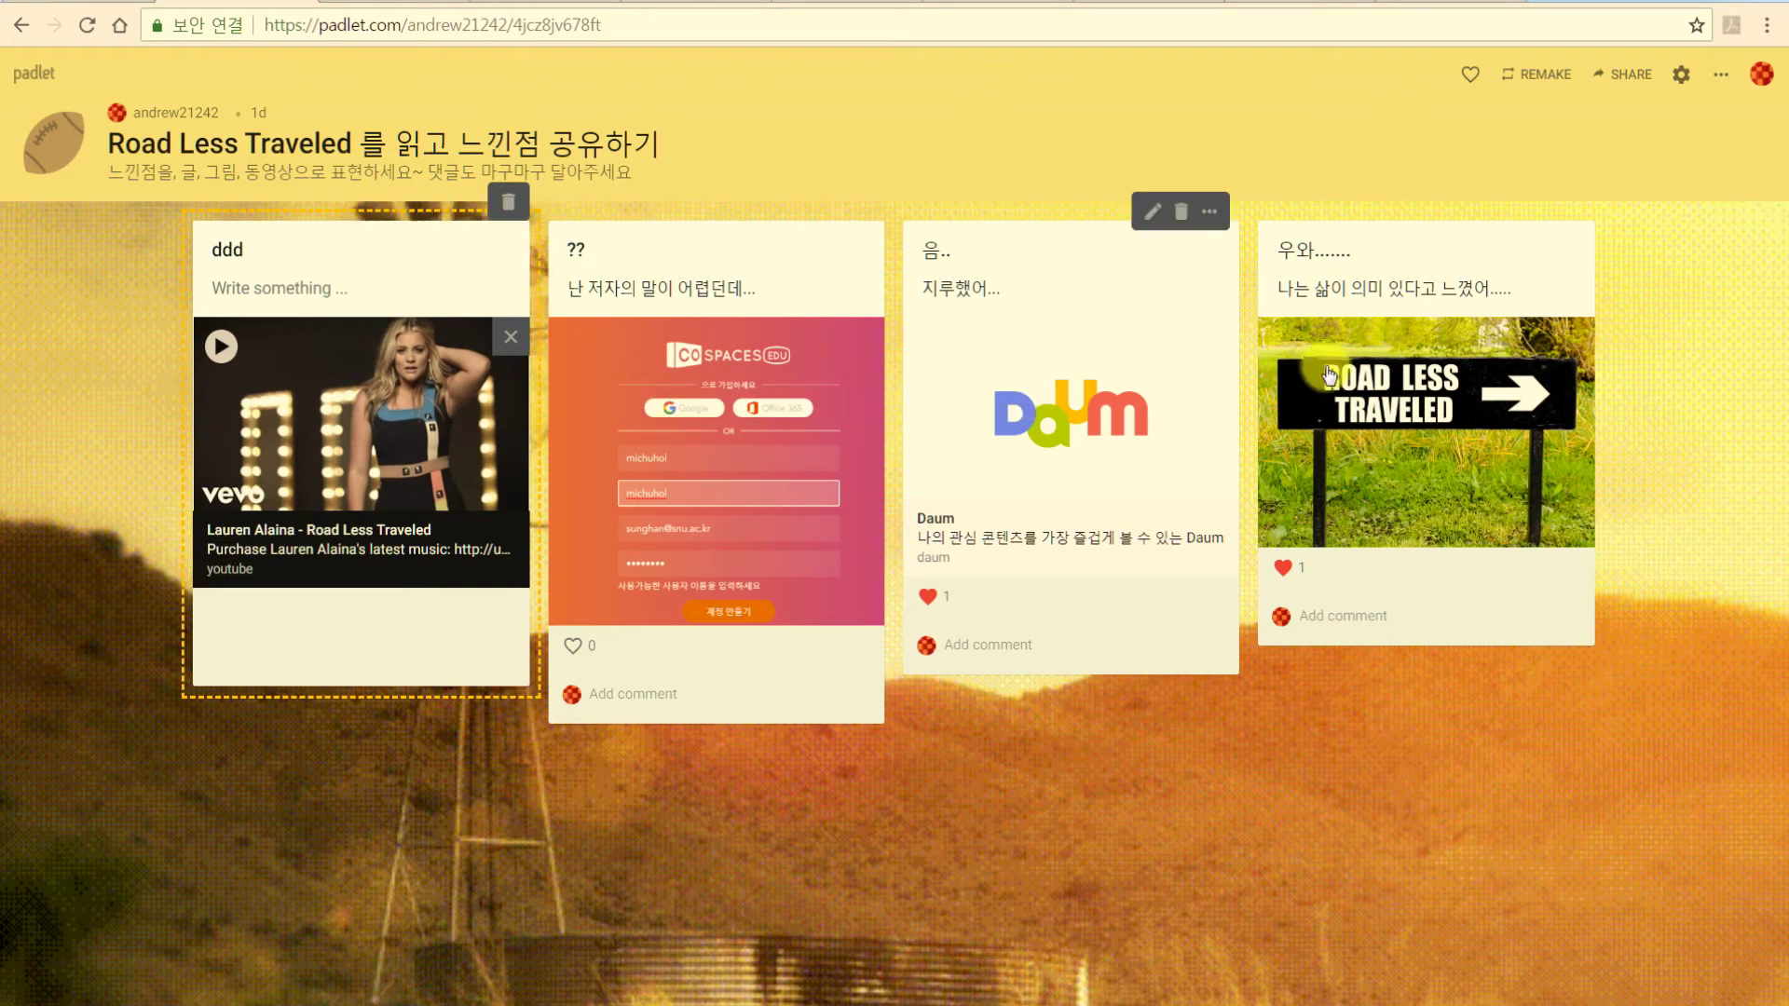
click(86, 384)
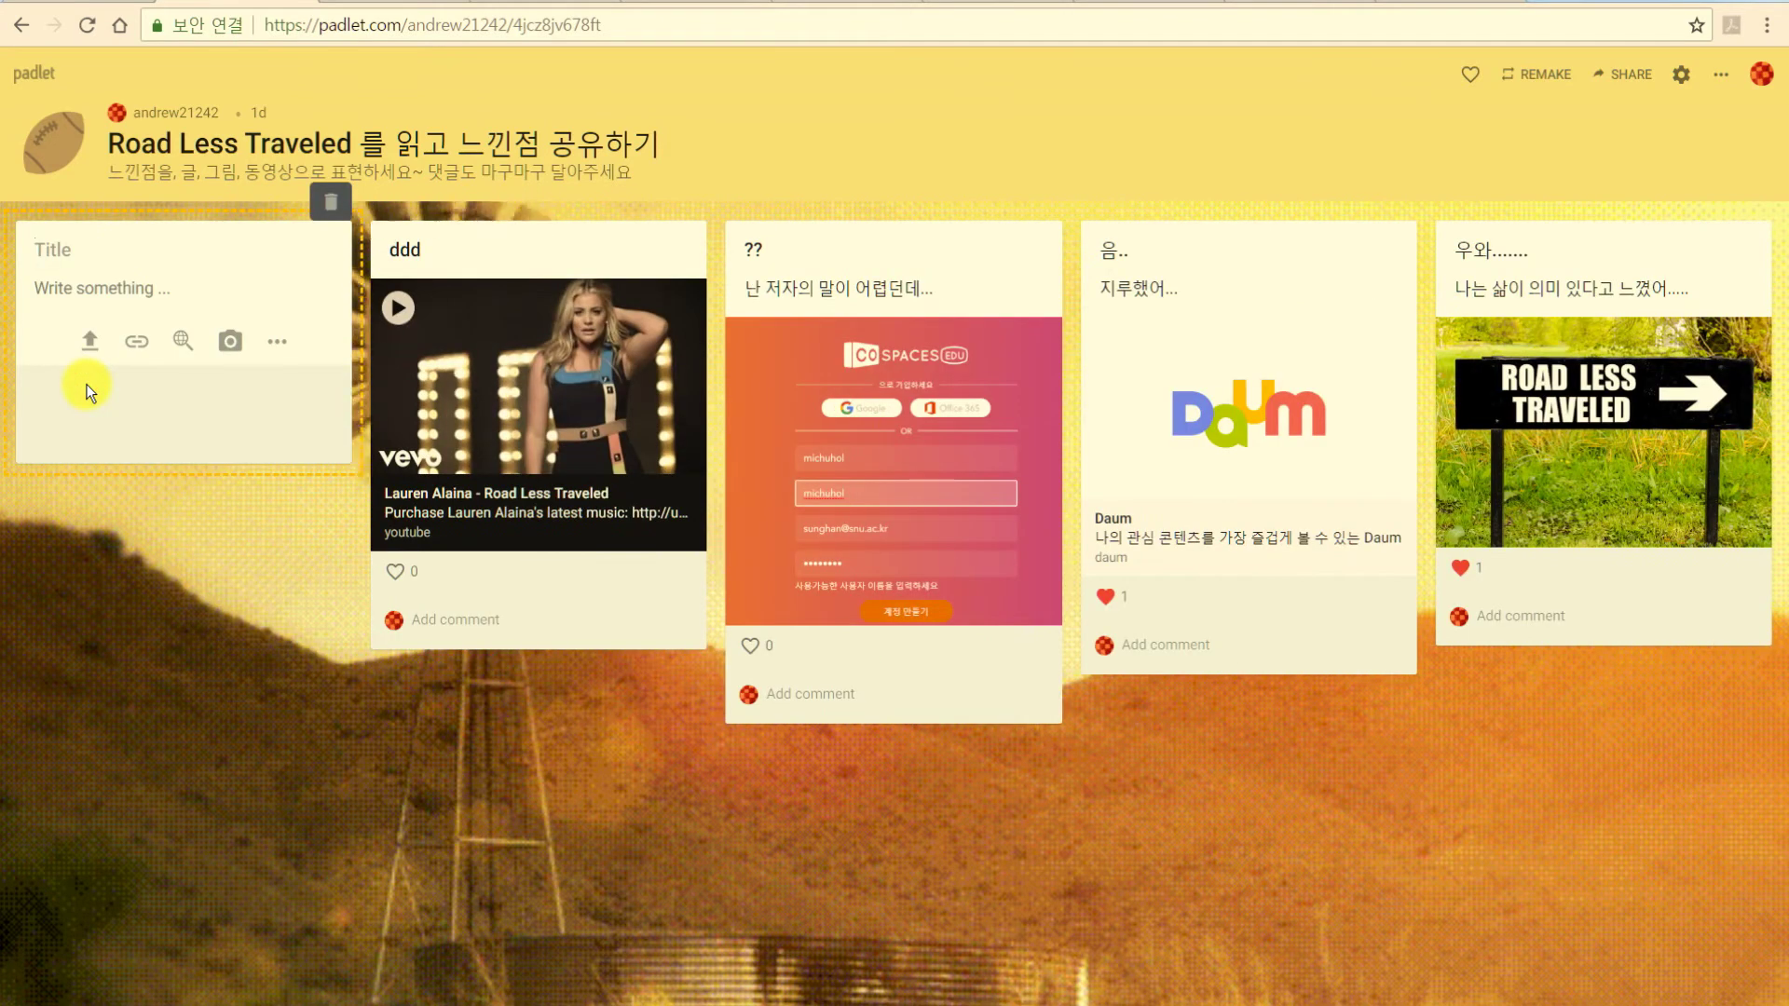
Allow camera access, capture a sepia webcam snapshot into a new post, and publish it.
click(232, 345)
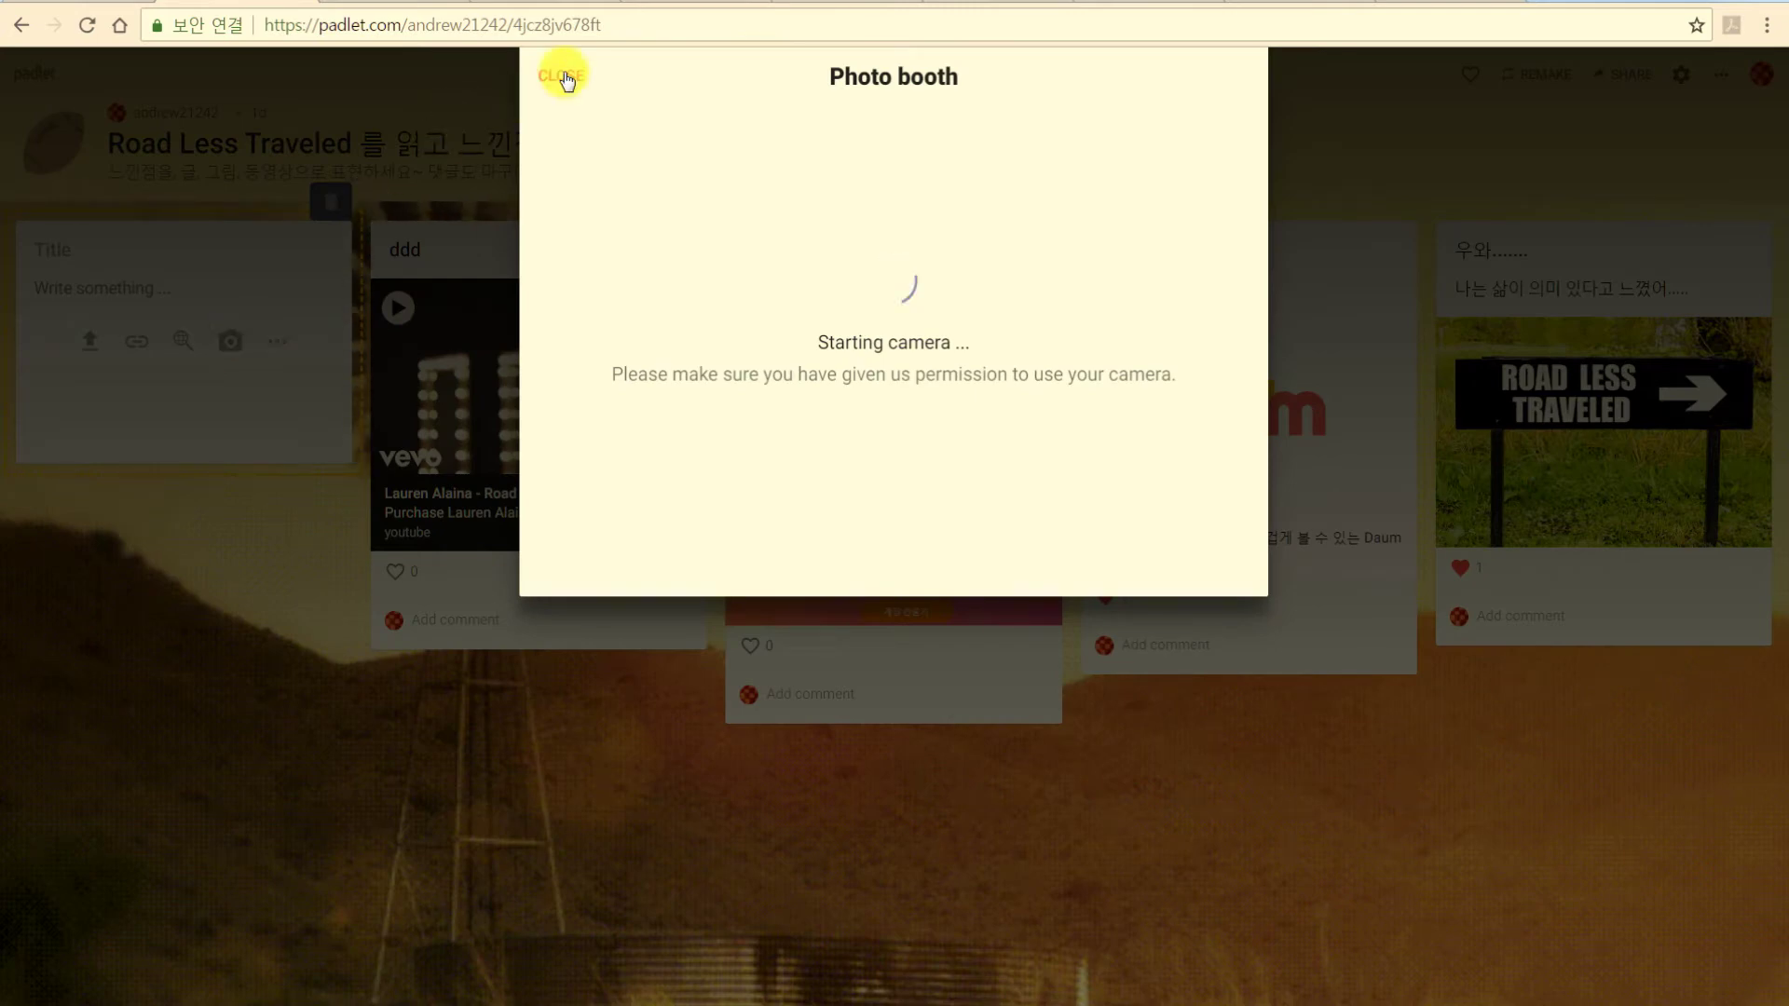
click(566, 78)
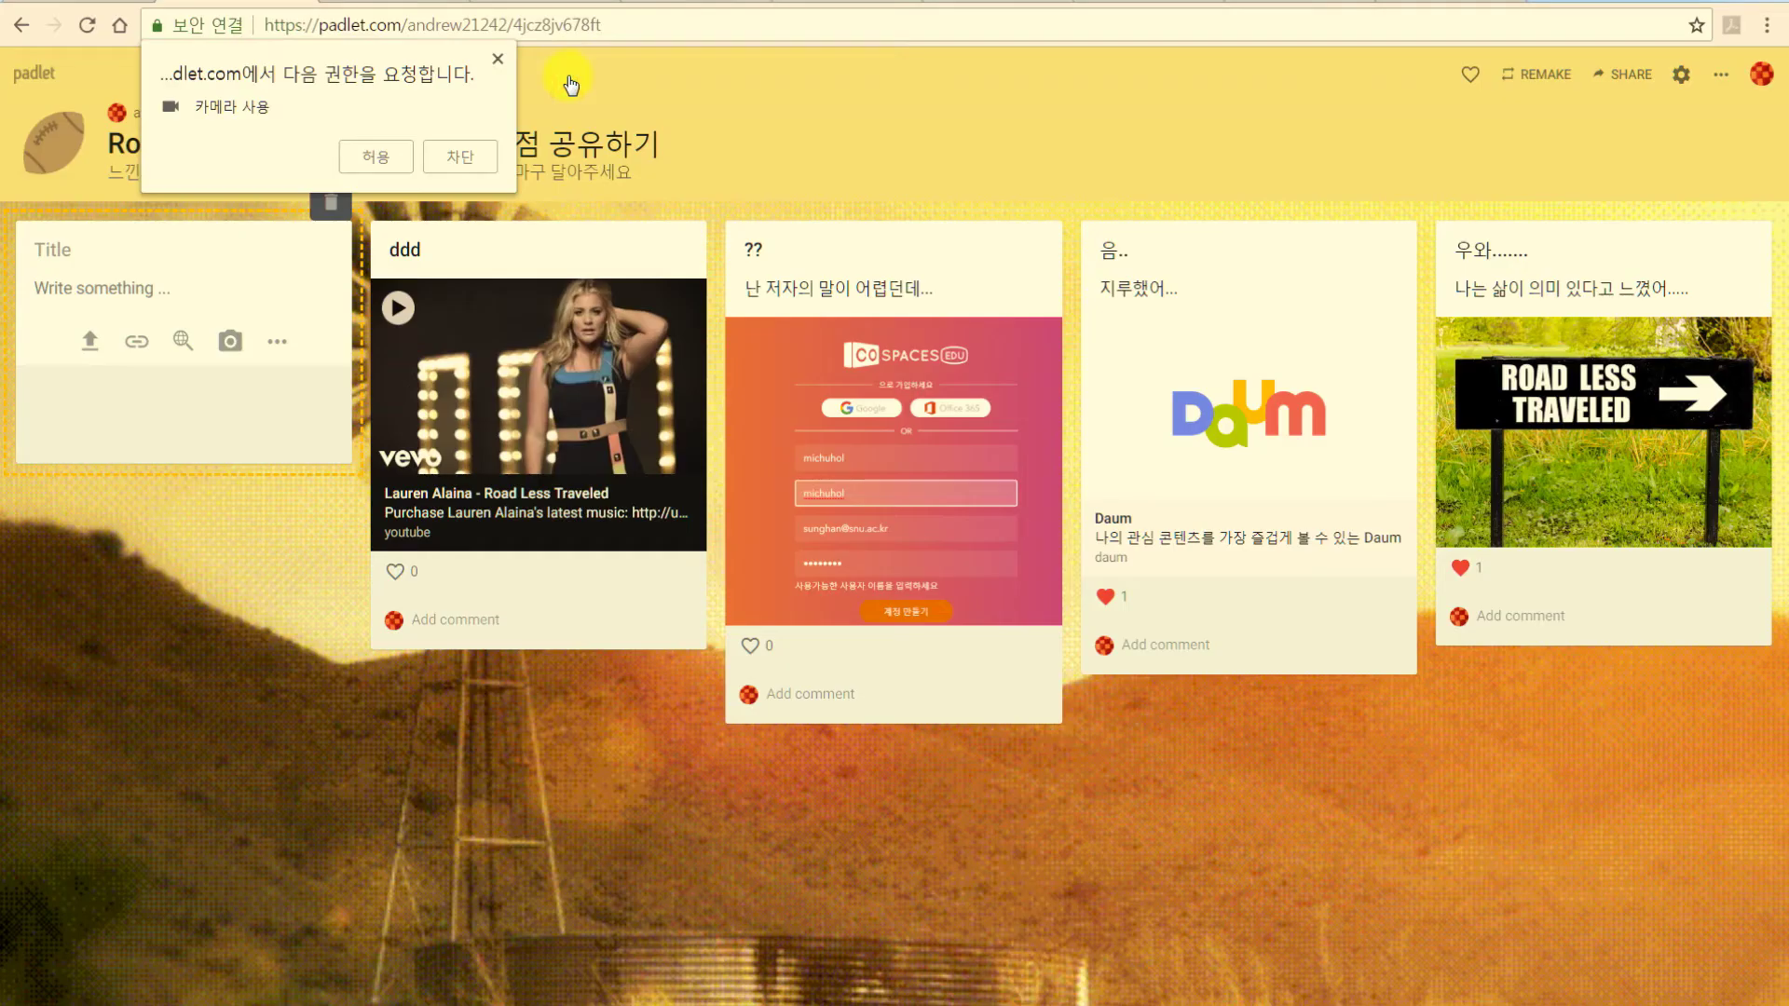
click(390, 158)
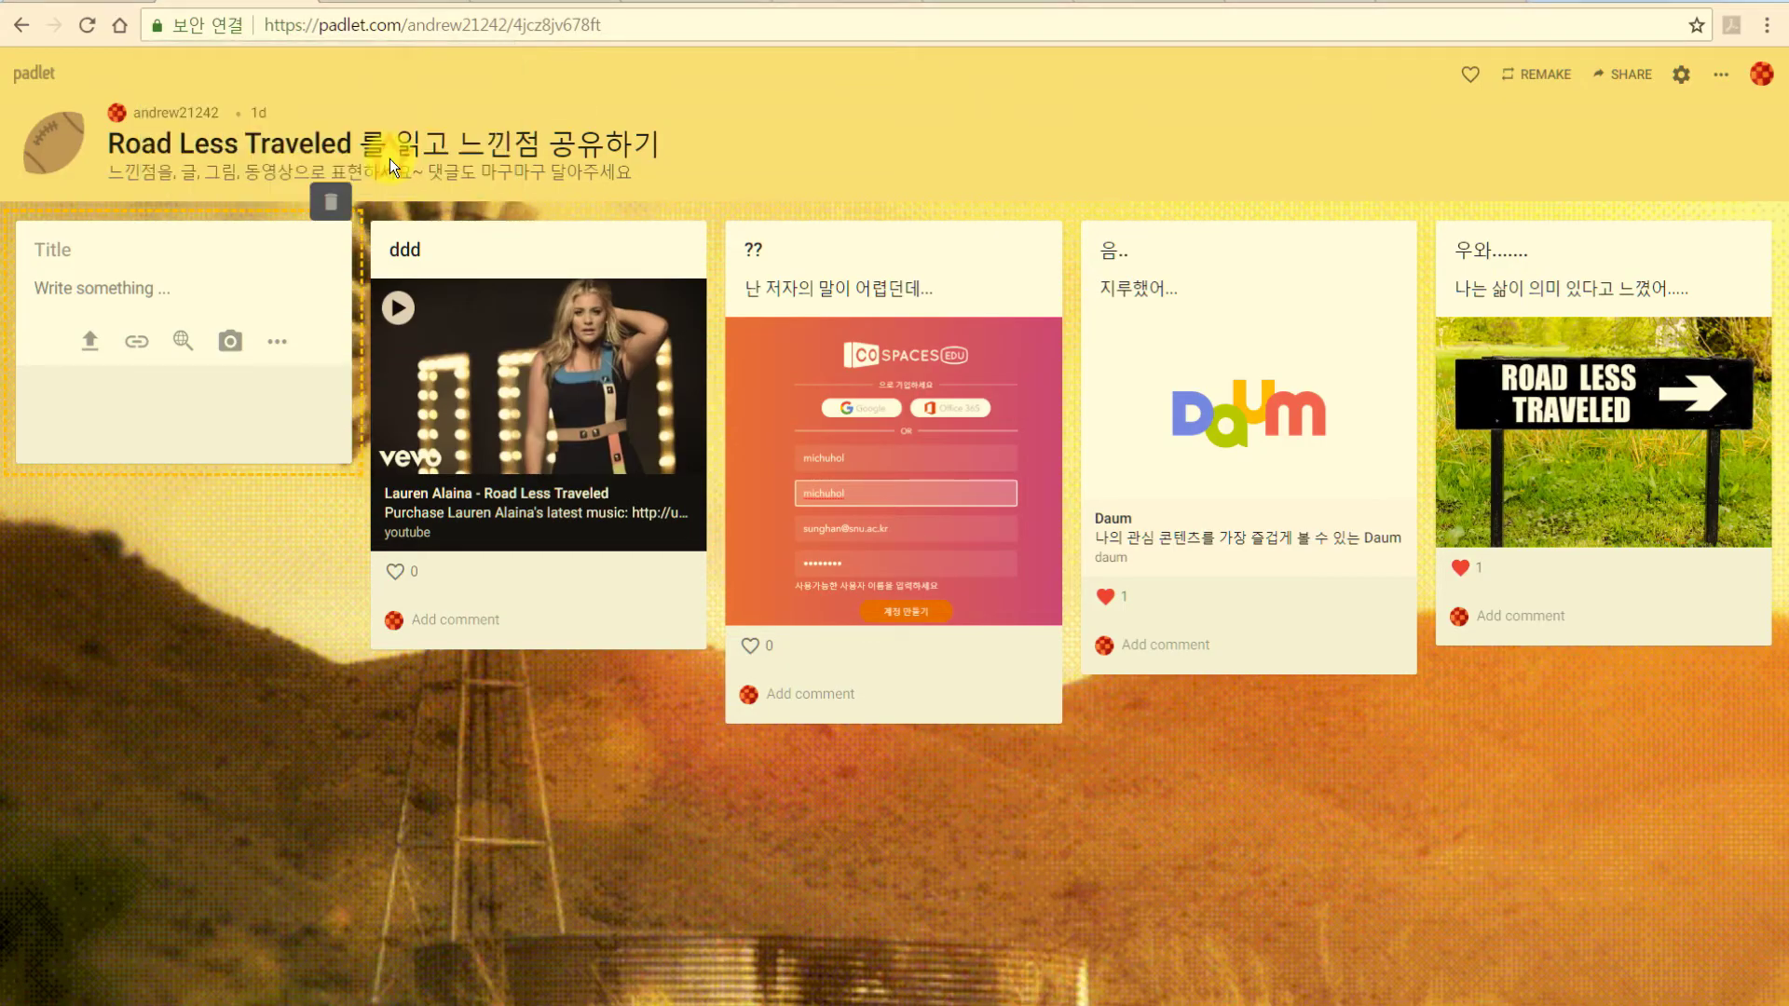
click(238, 341)
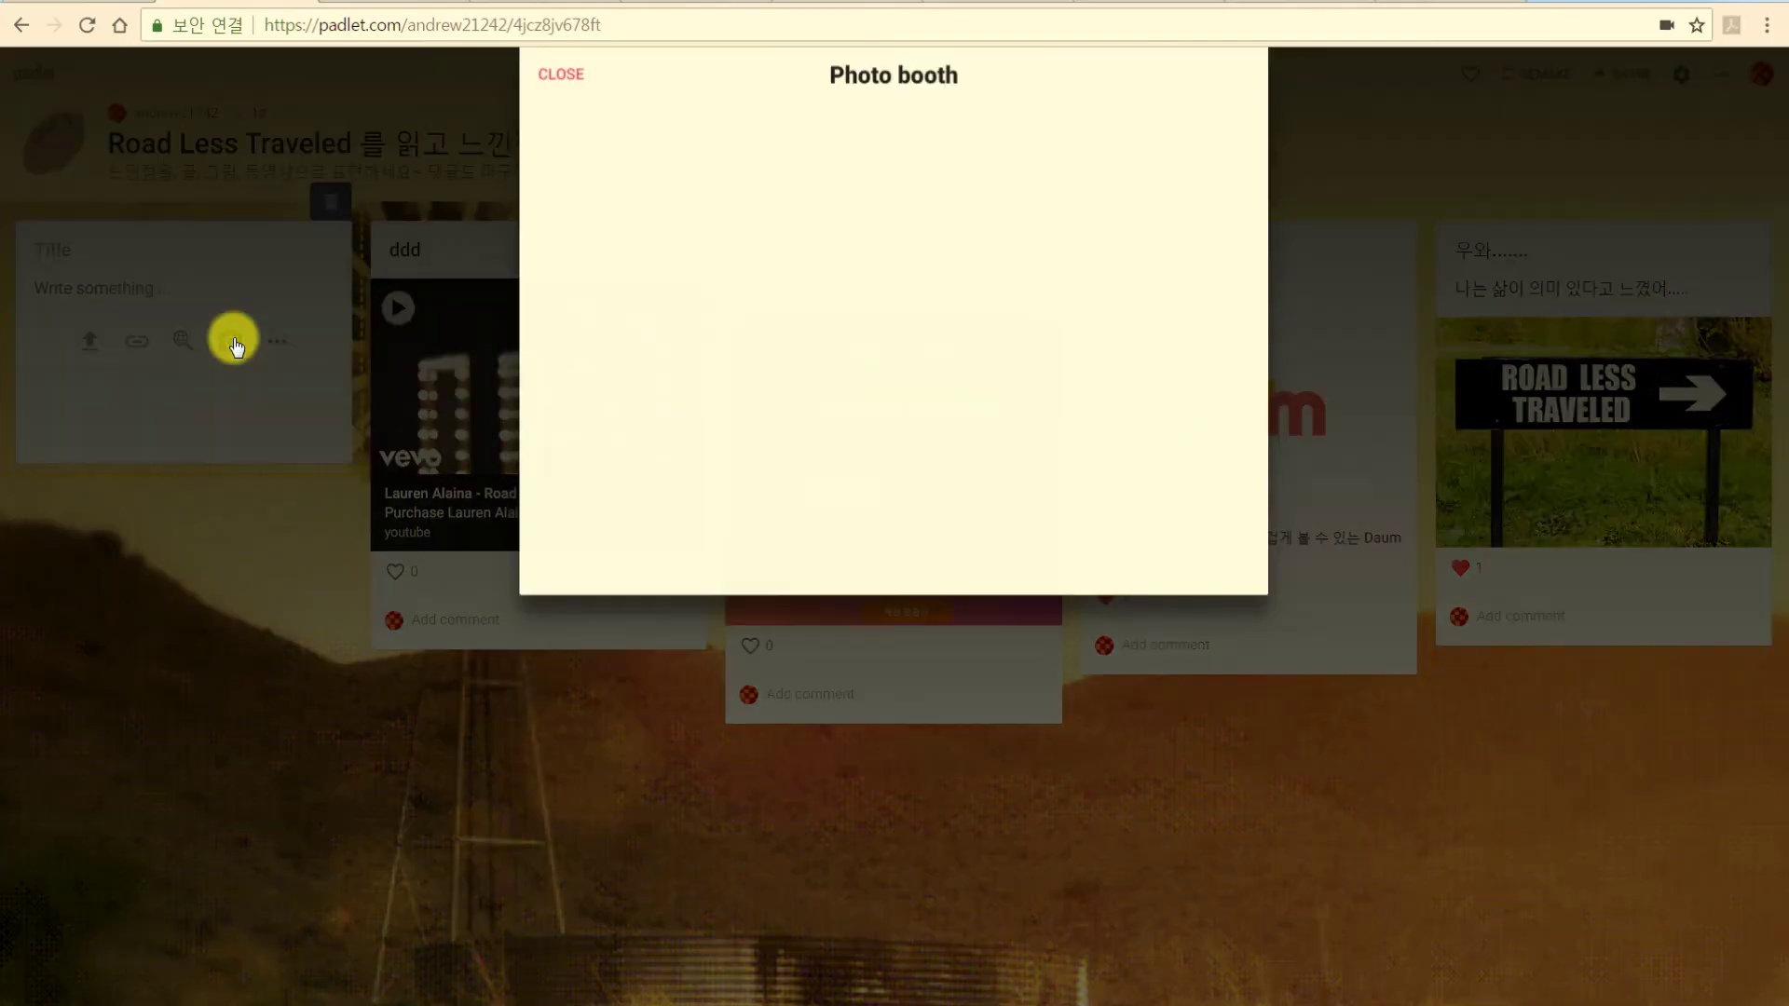
click(895, 728)
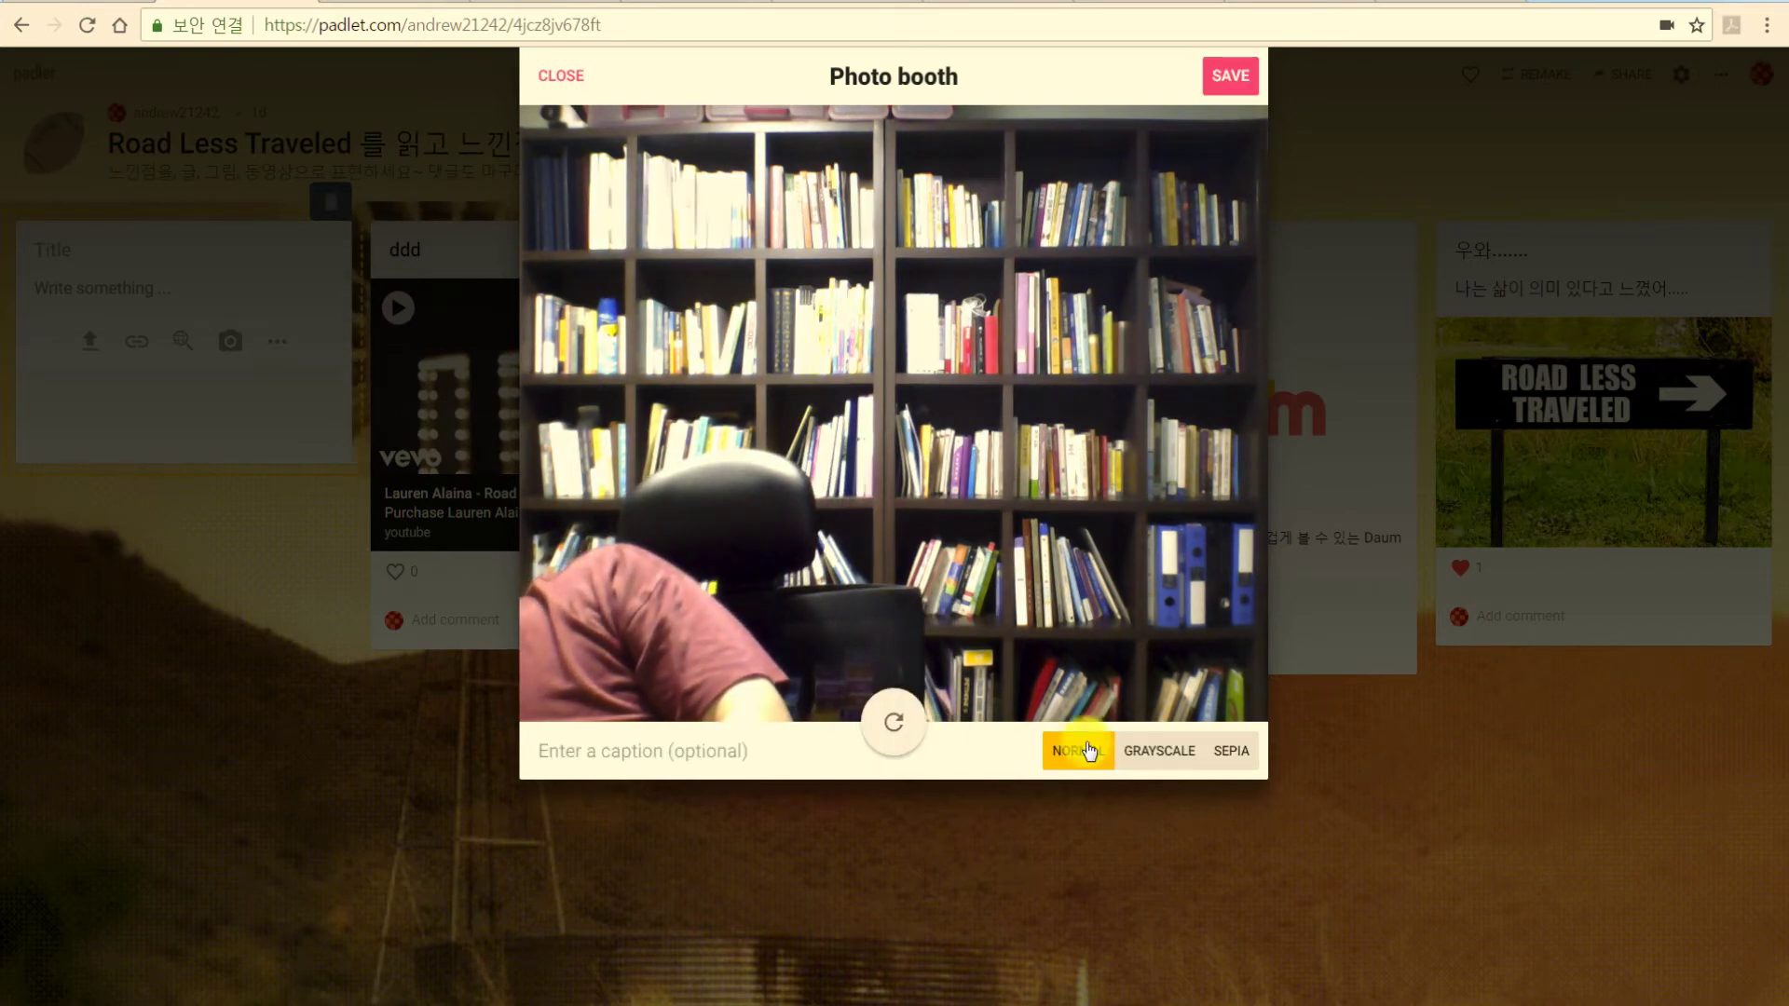
click(1217, 760)
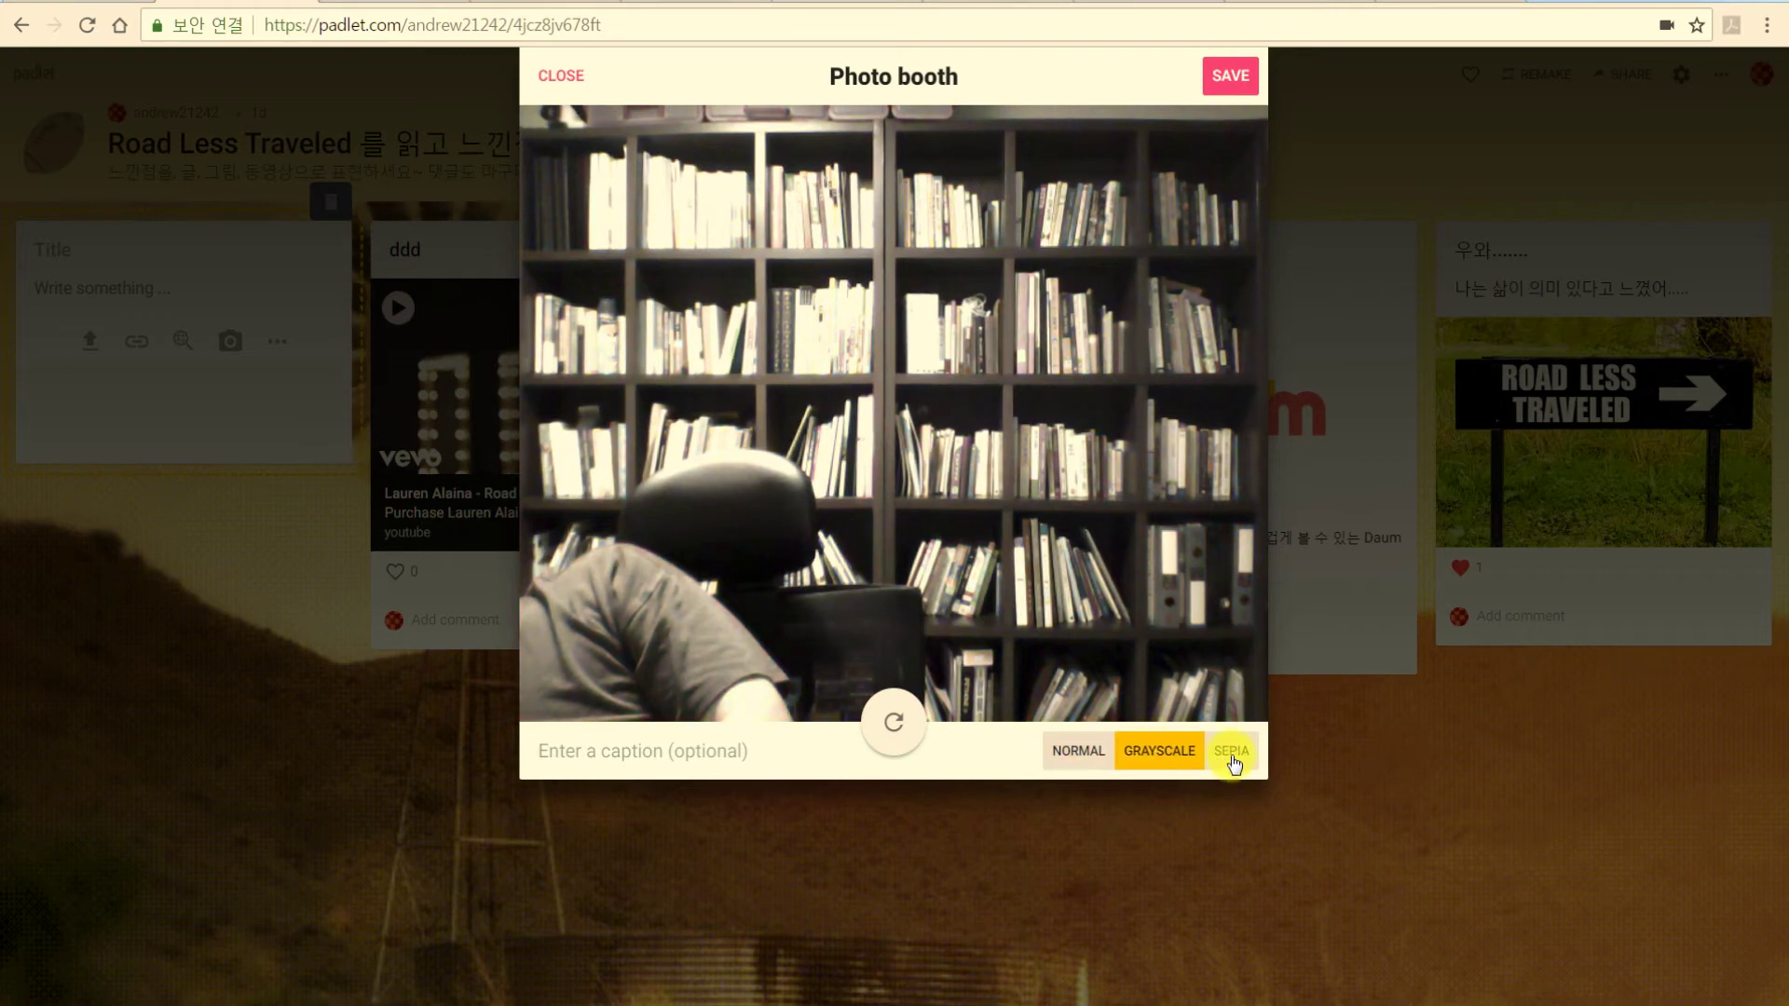
click(1231, 756)
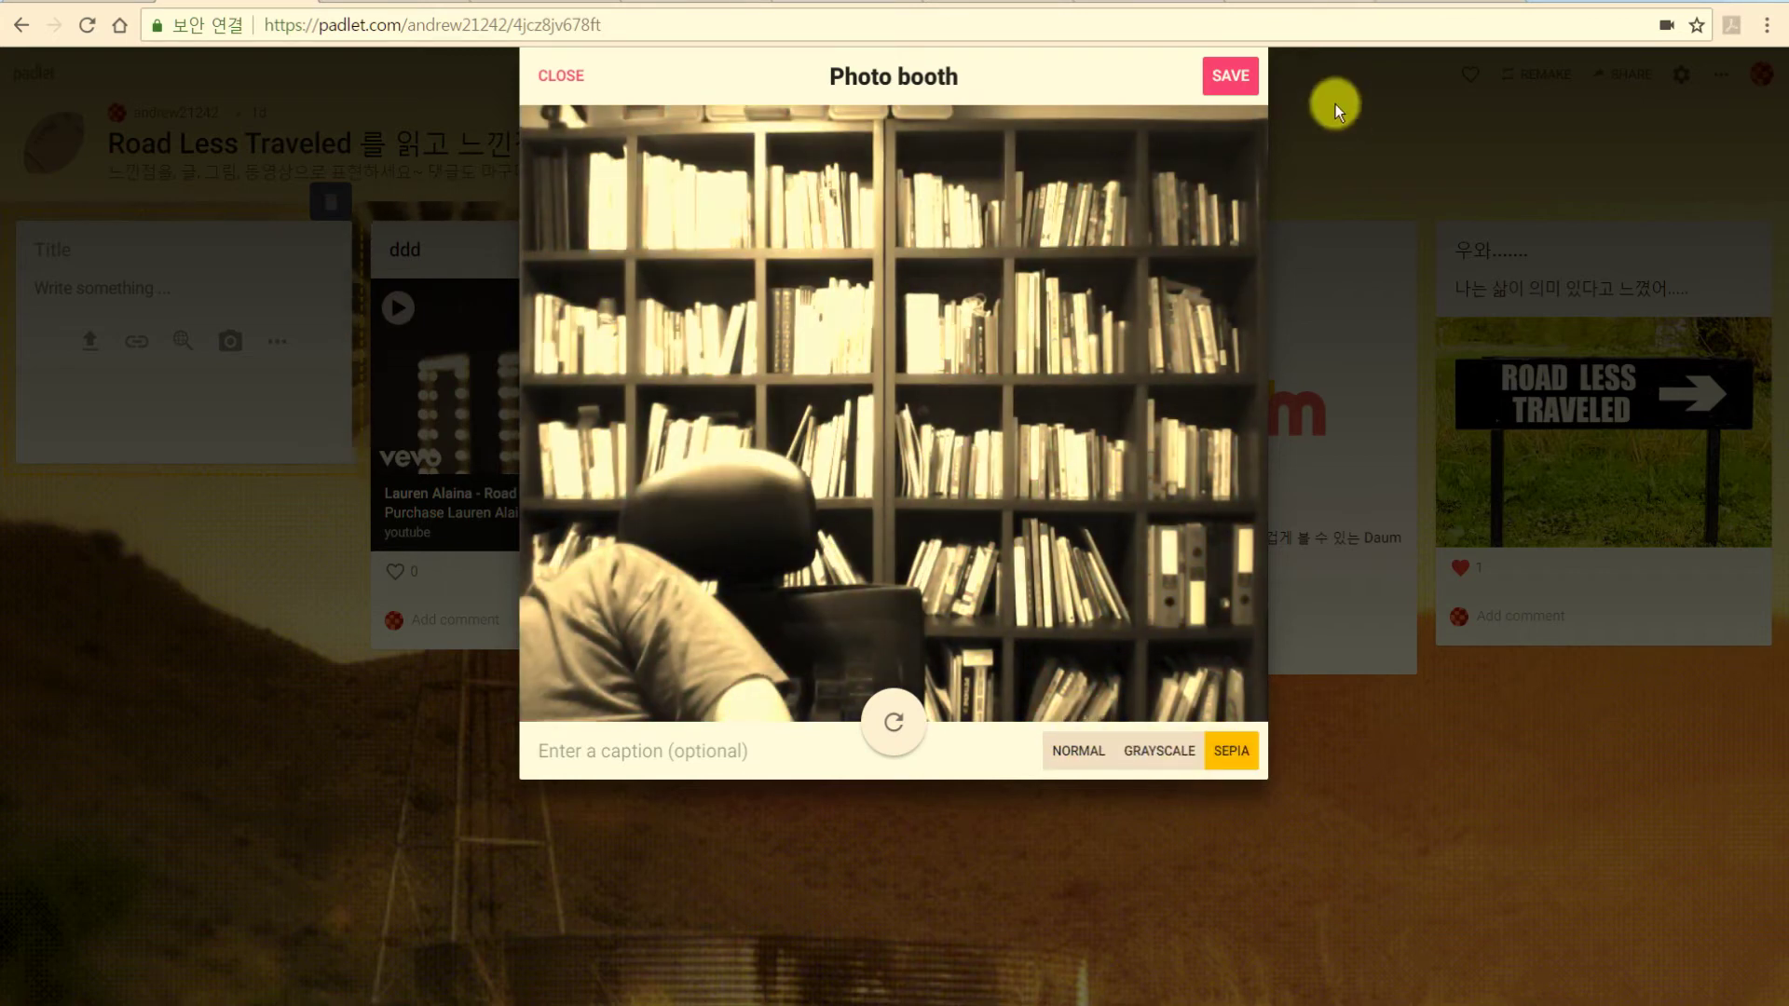
click(1218, 94)
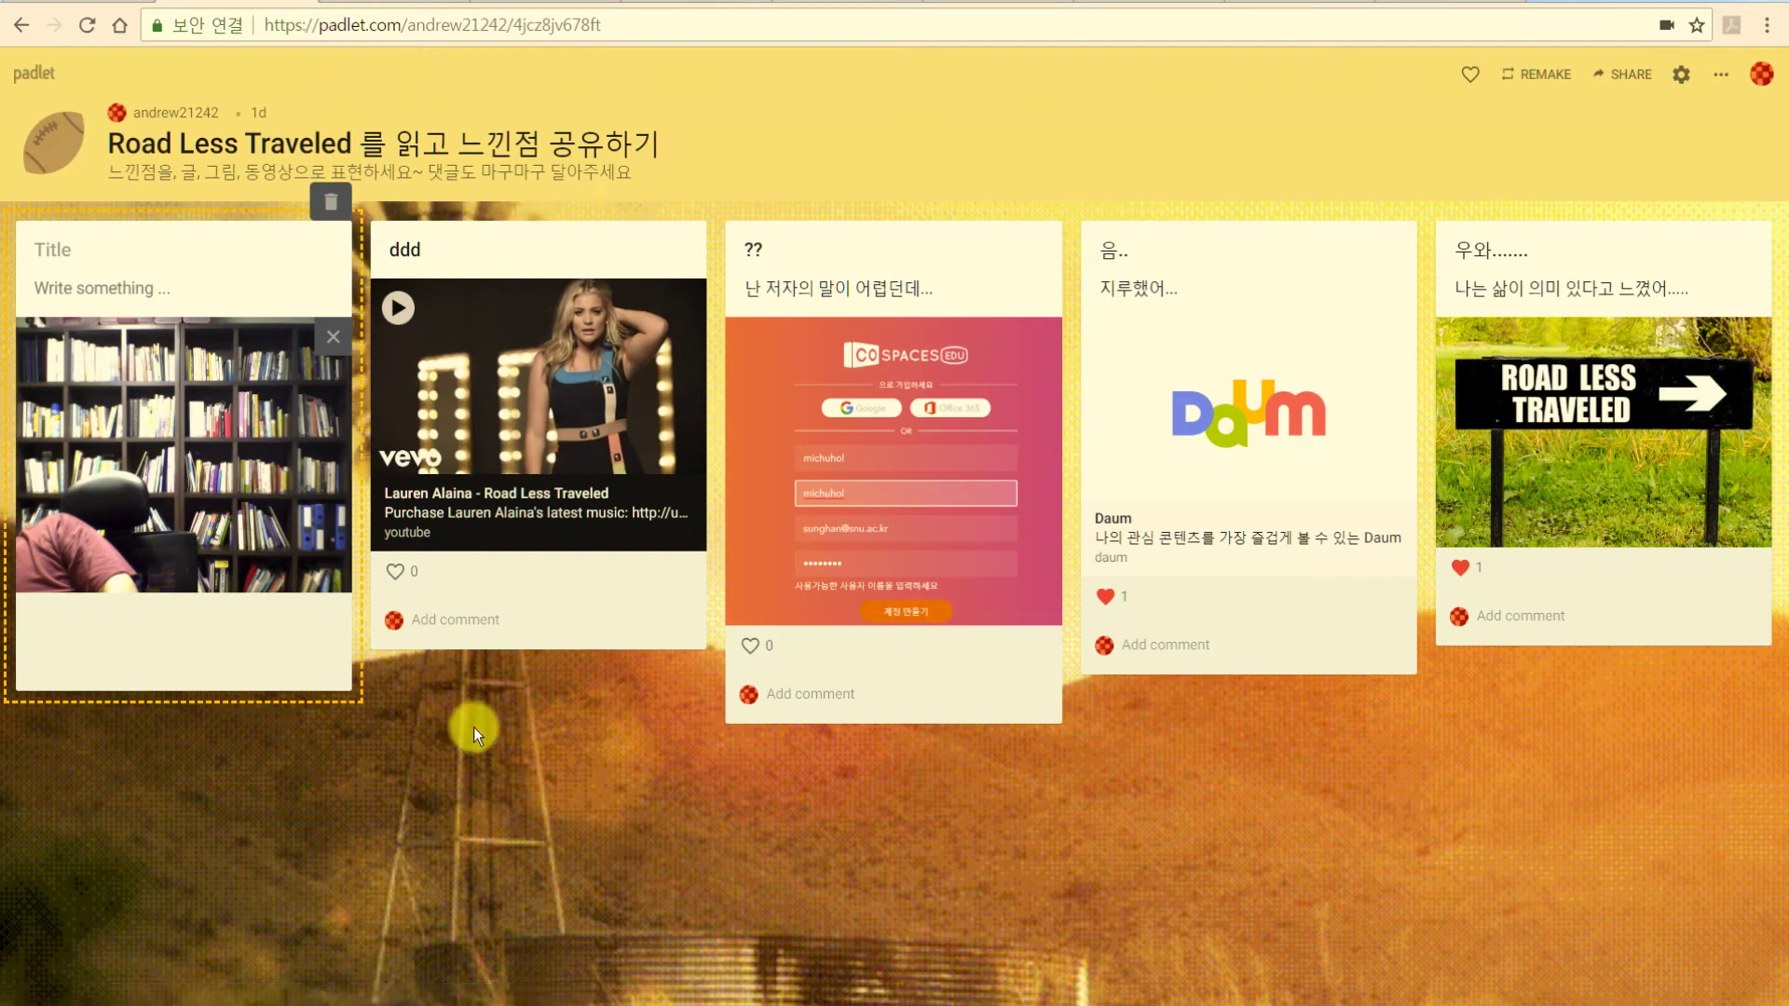
click(522, 756)
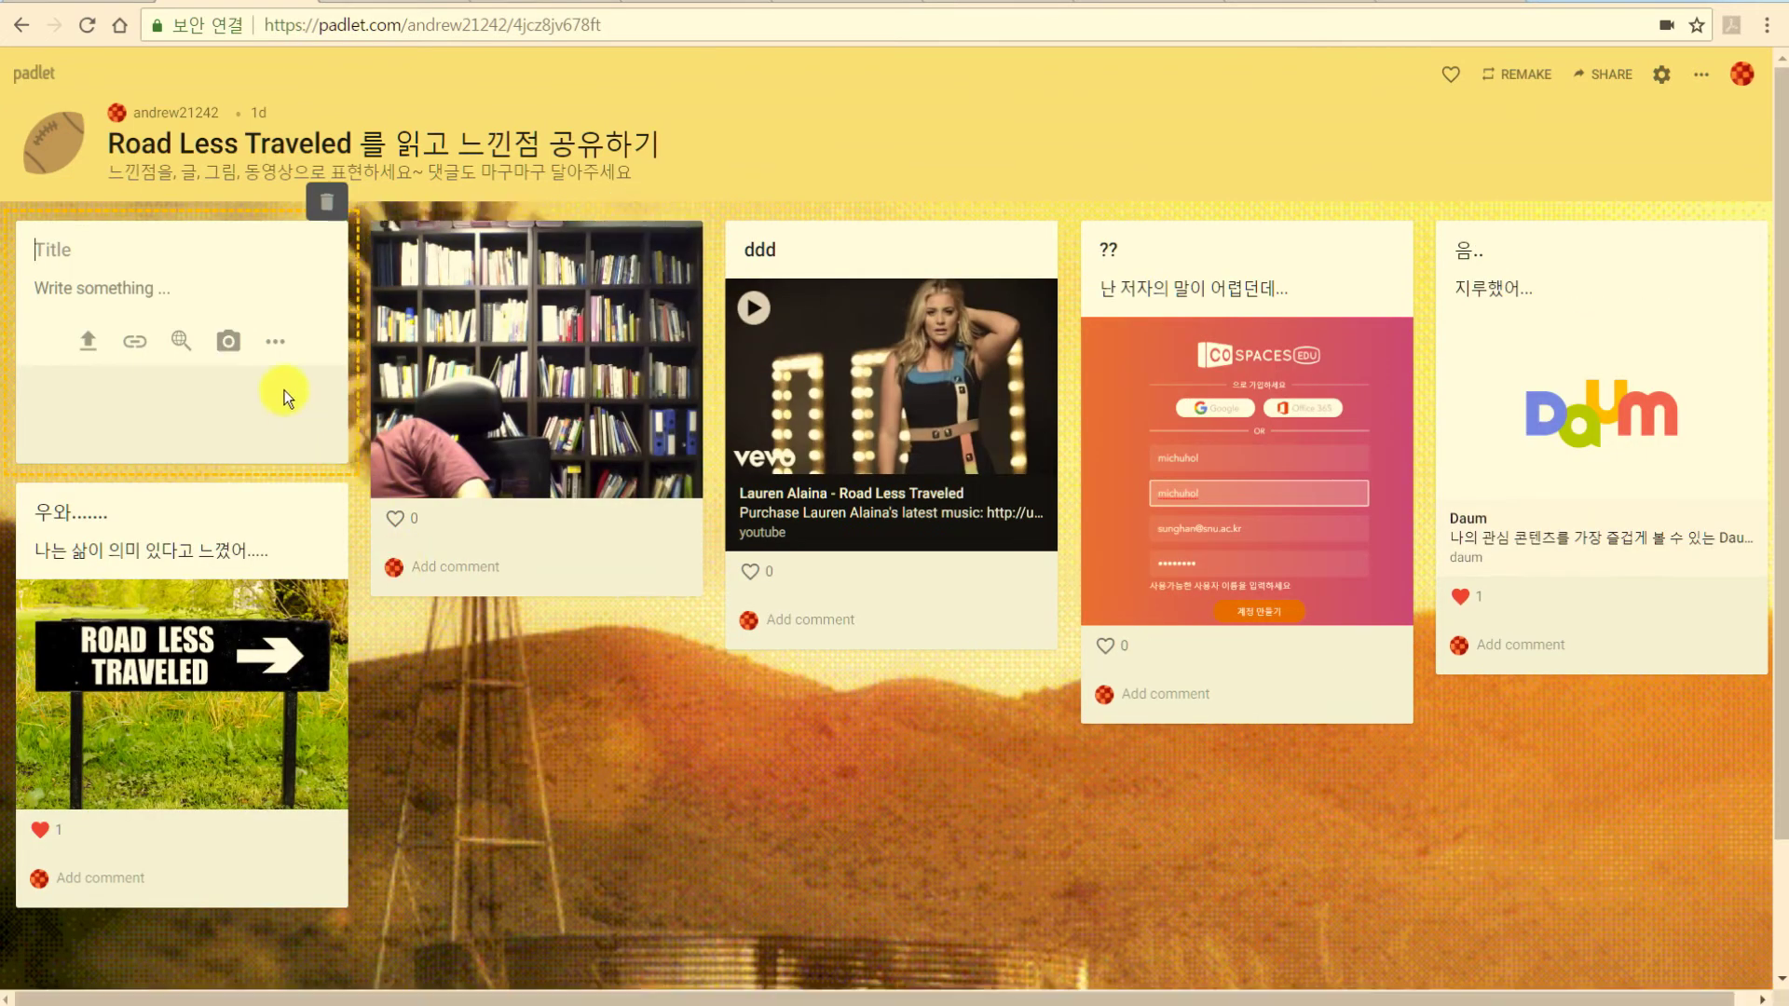
Save a black freehand doodle into a new post, then return to the Moodle course tab.
click(275, 341)
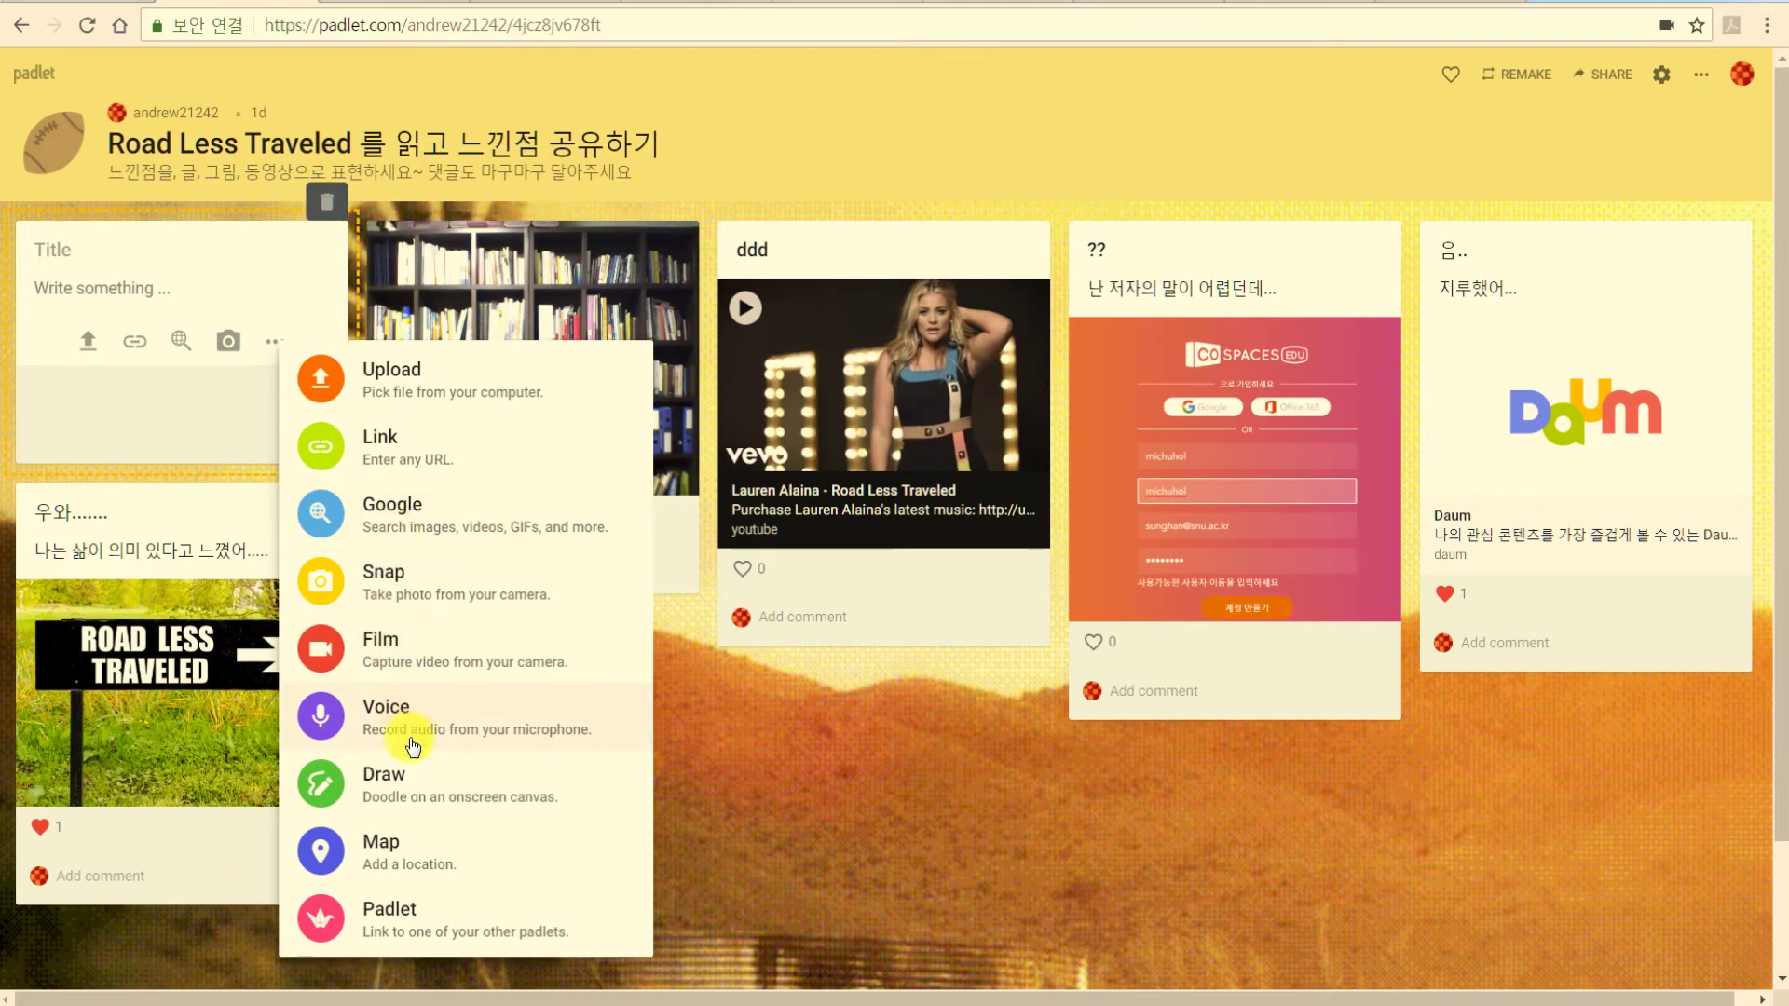
click(405, 794)
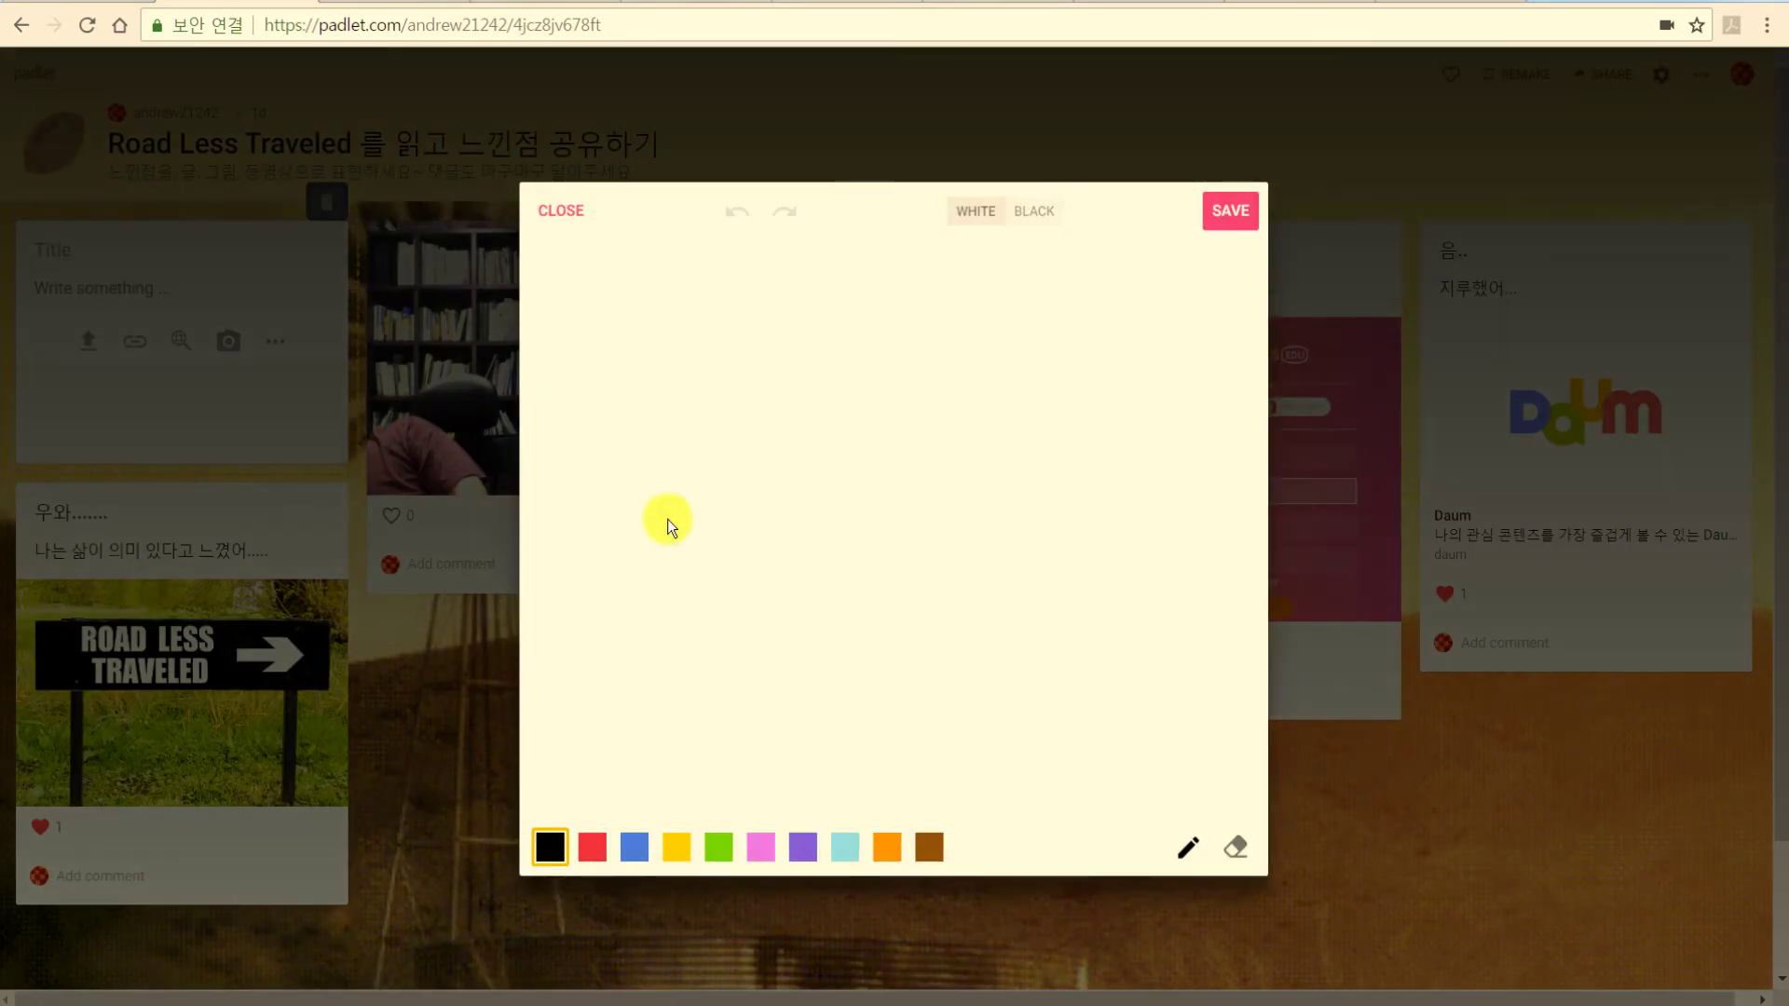
mouse_move(694, 420)
mouse_down()
mouse_move(755, 486)
mouse_move(972, 527)
mouse_move(1071, 450)
mouse_up()
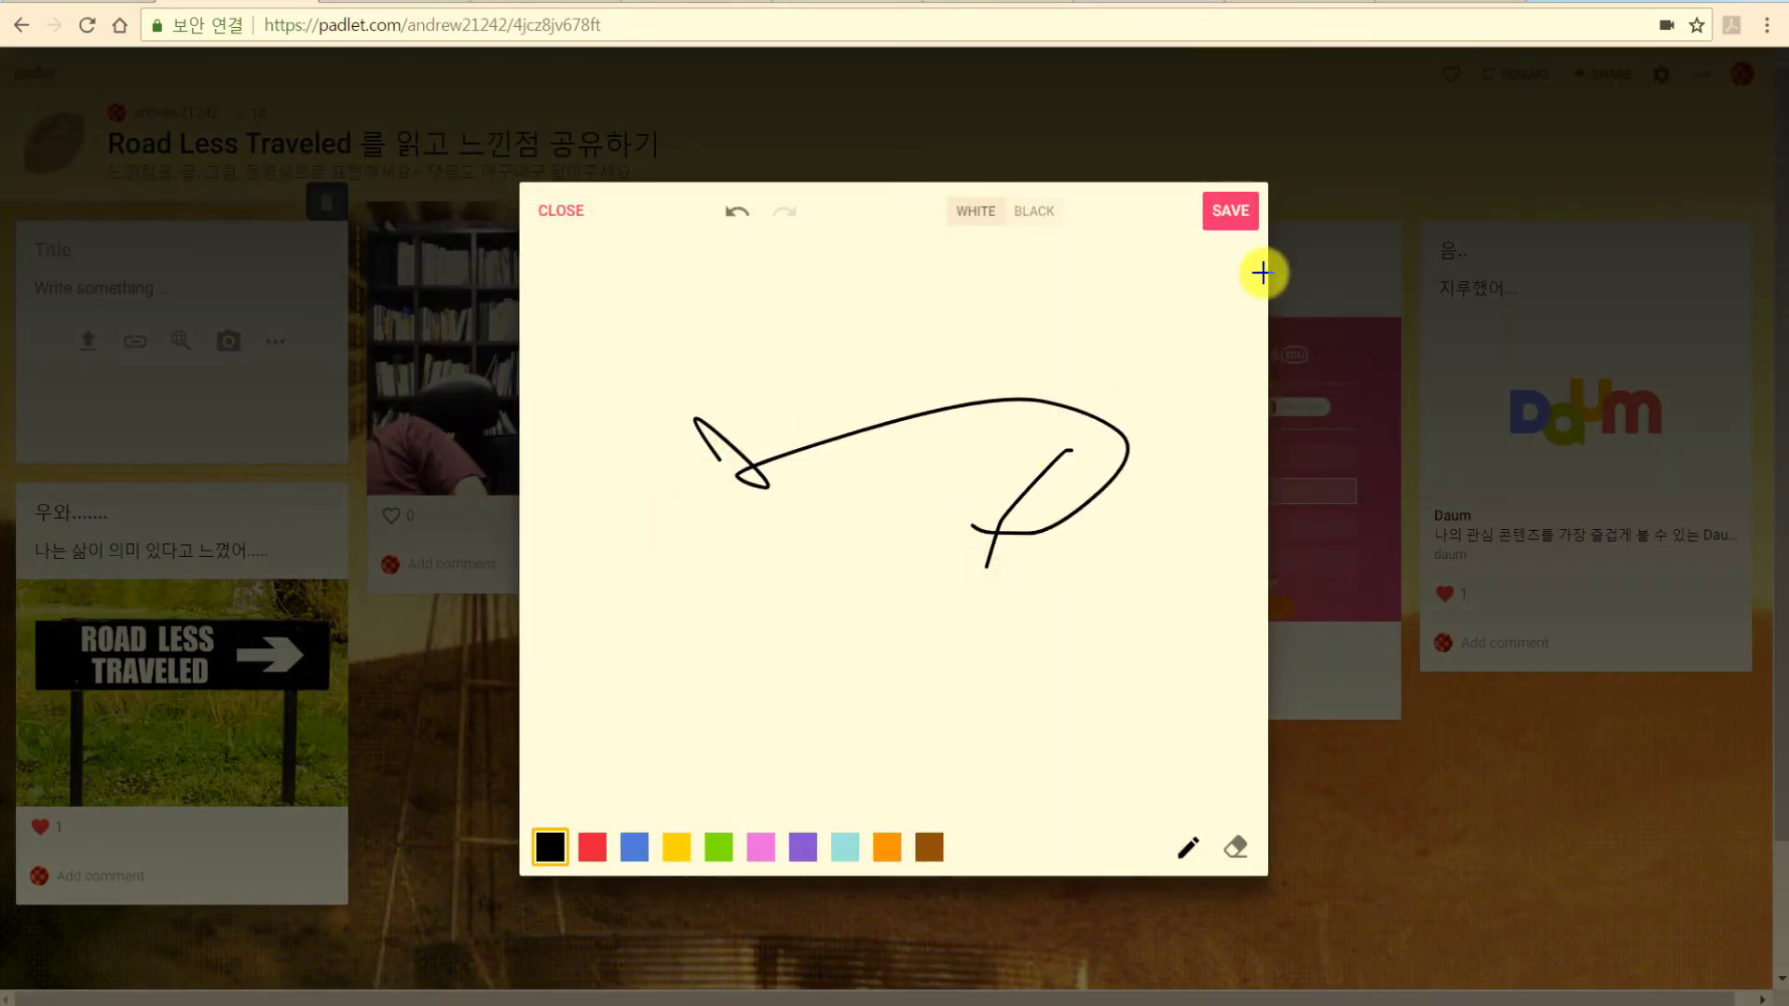
click(1247, 215)
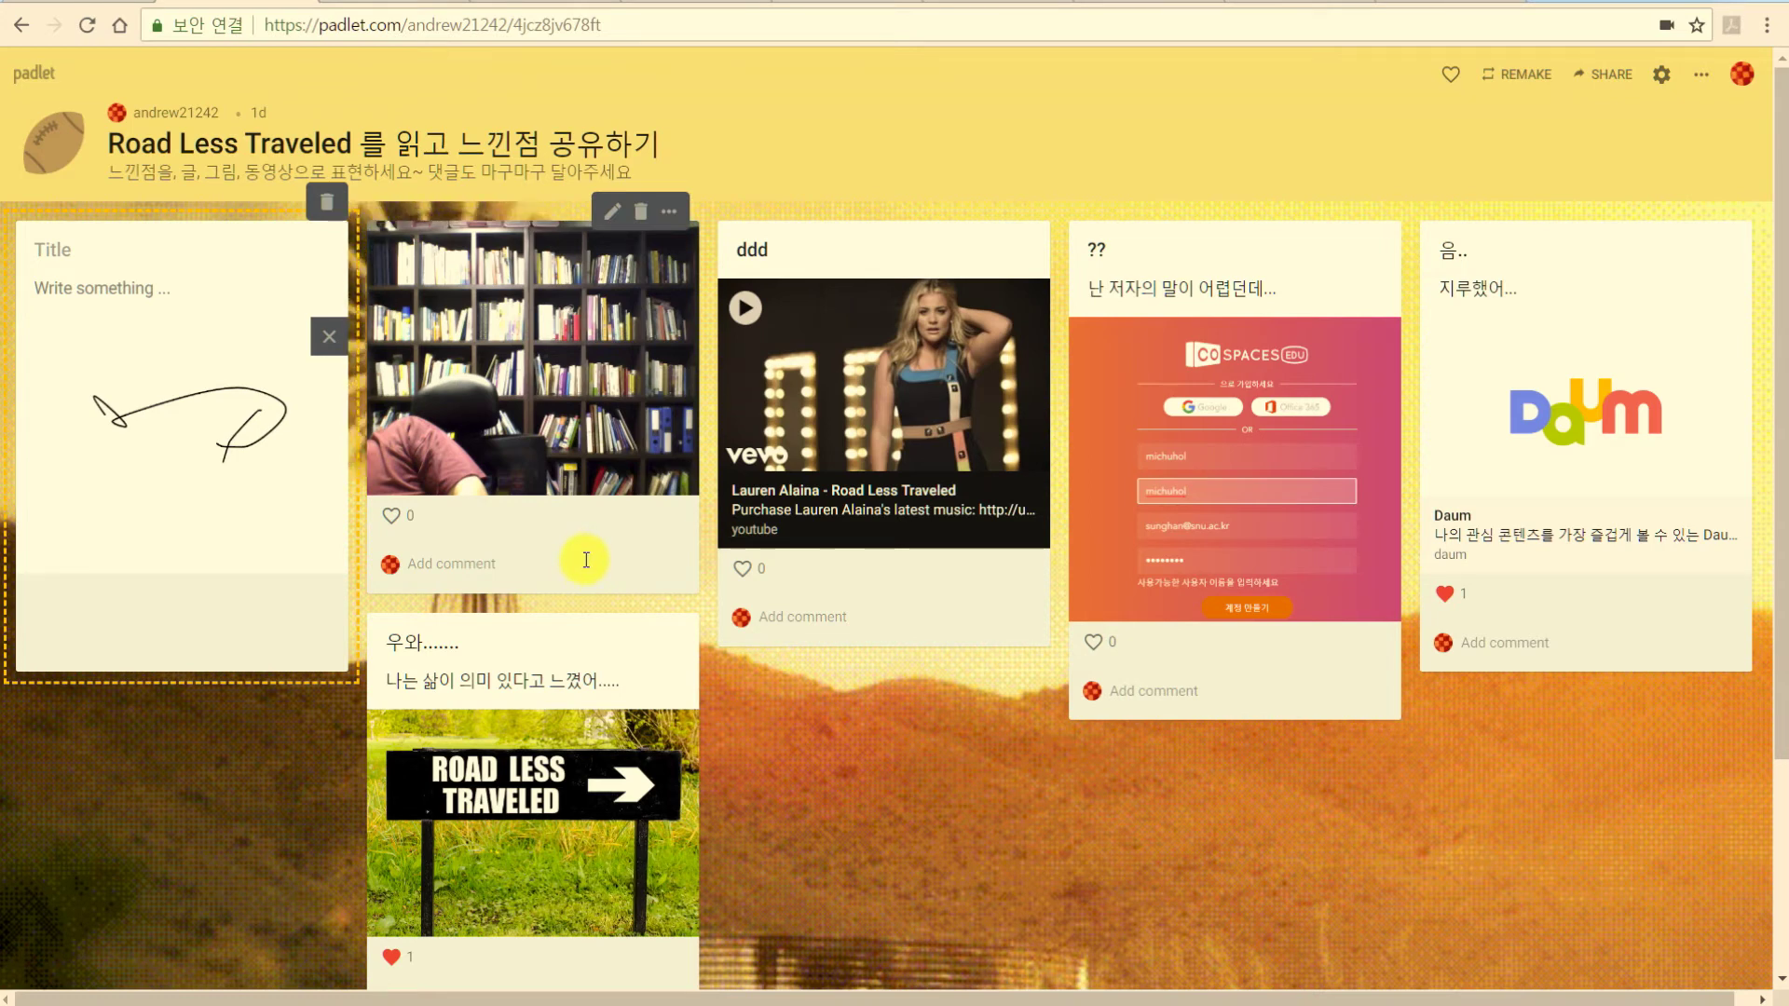
click(100, 3)
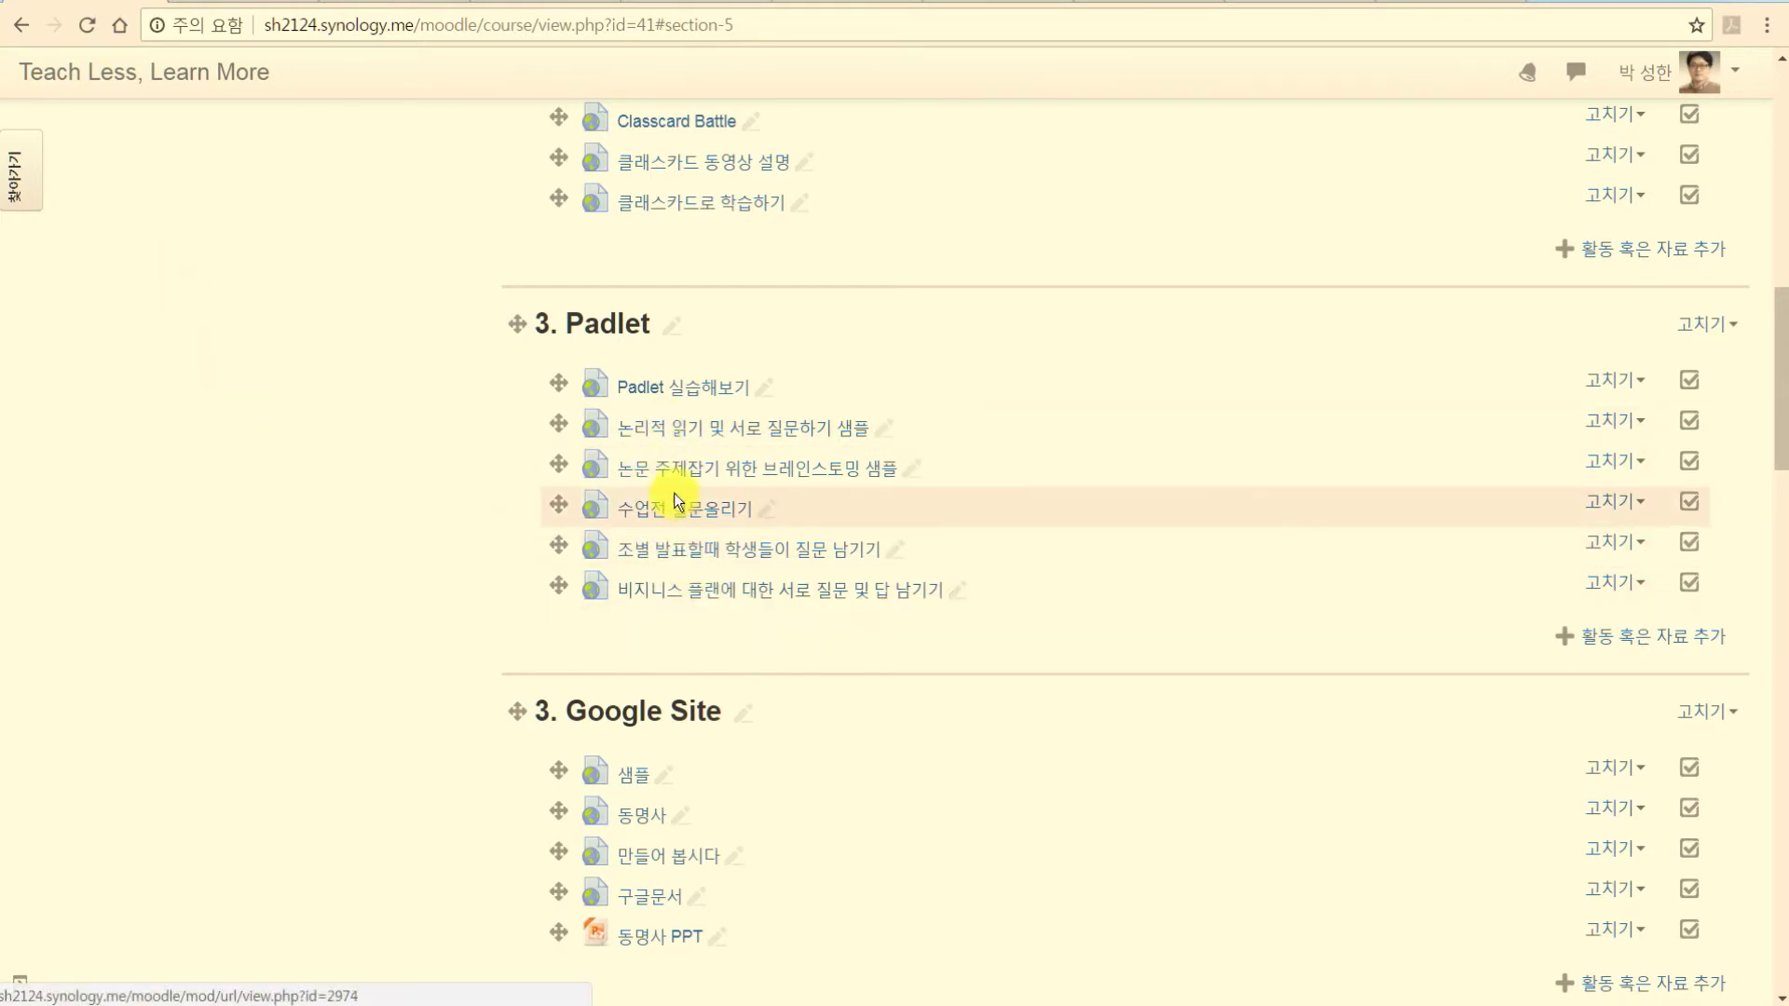
click(706, 431)
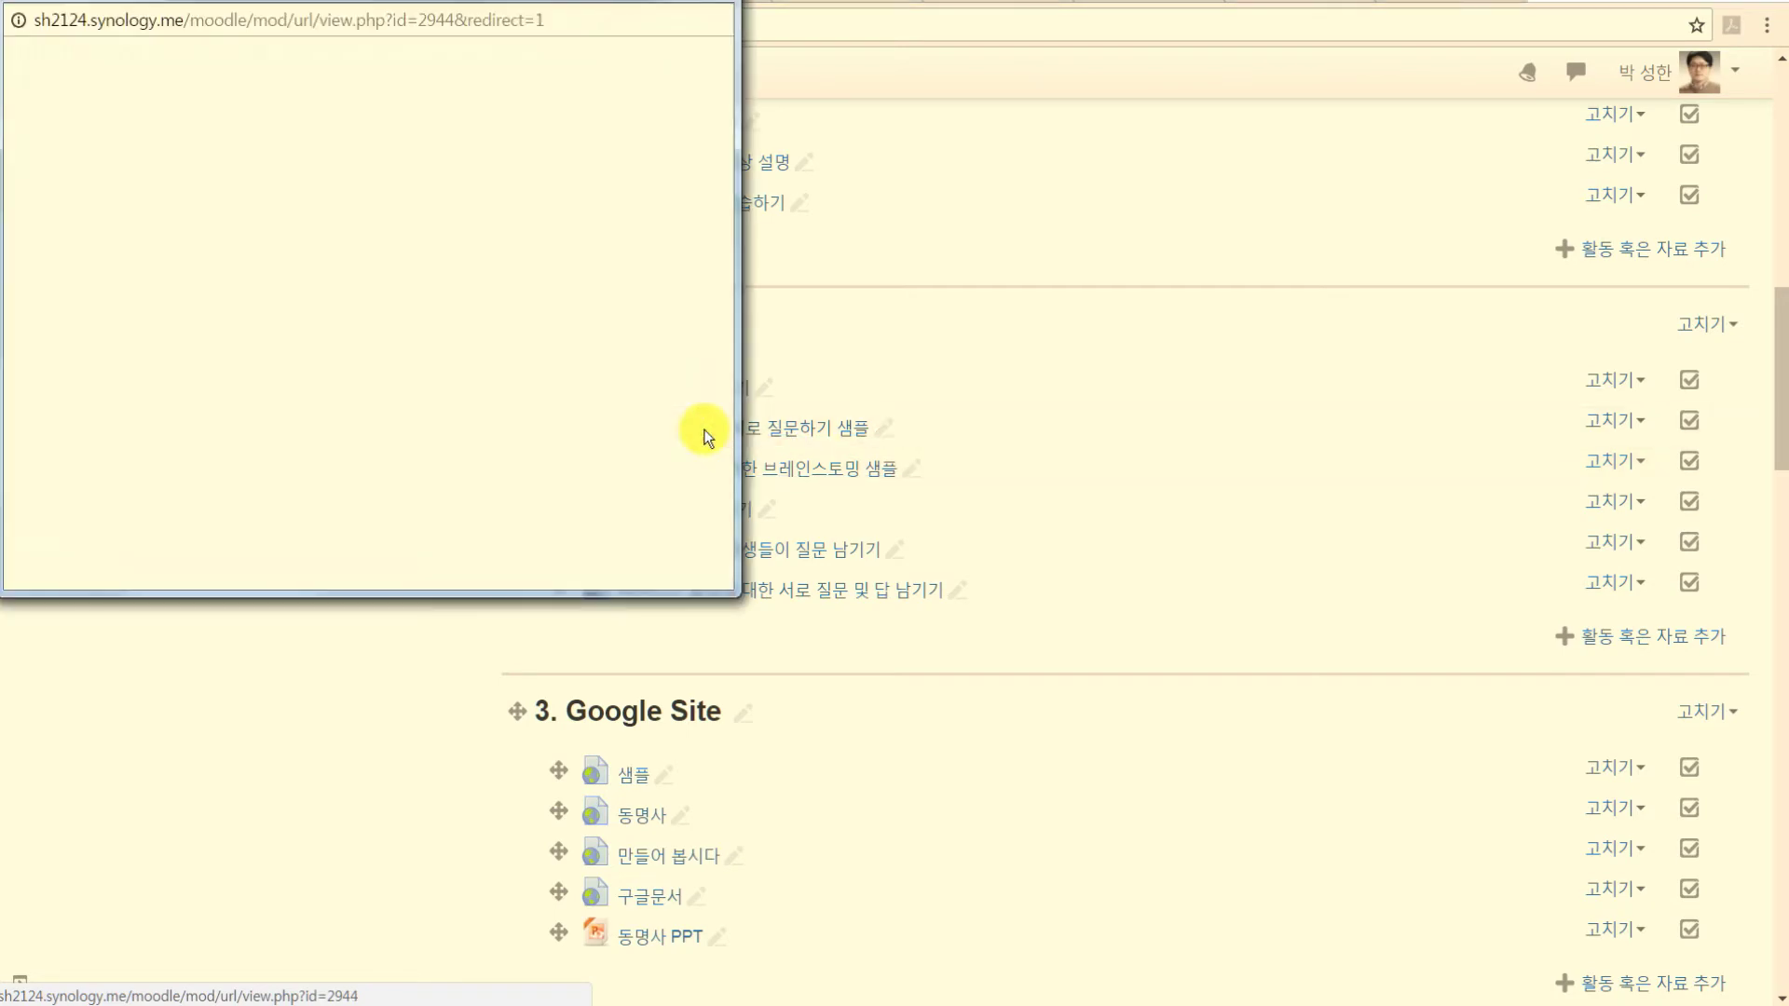
drag(662, 3, 662, 0)
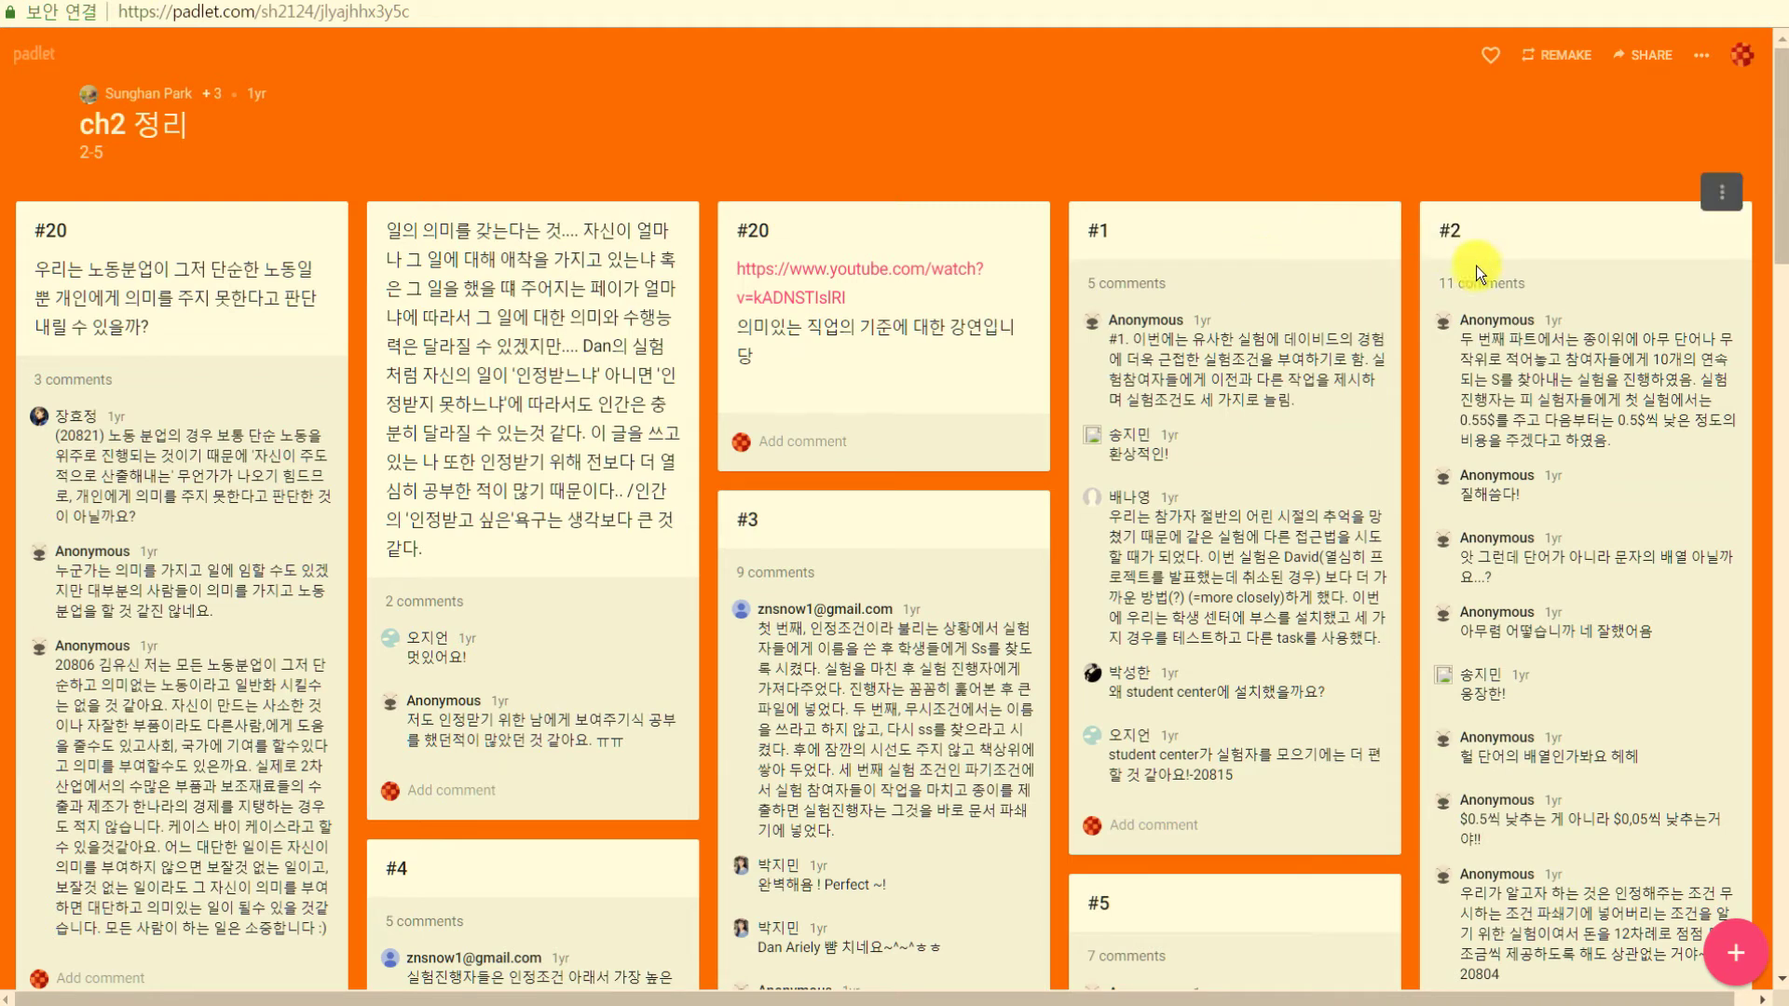
drag(1145, 339, 1273, 383)
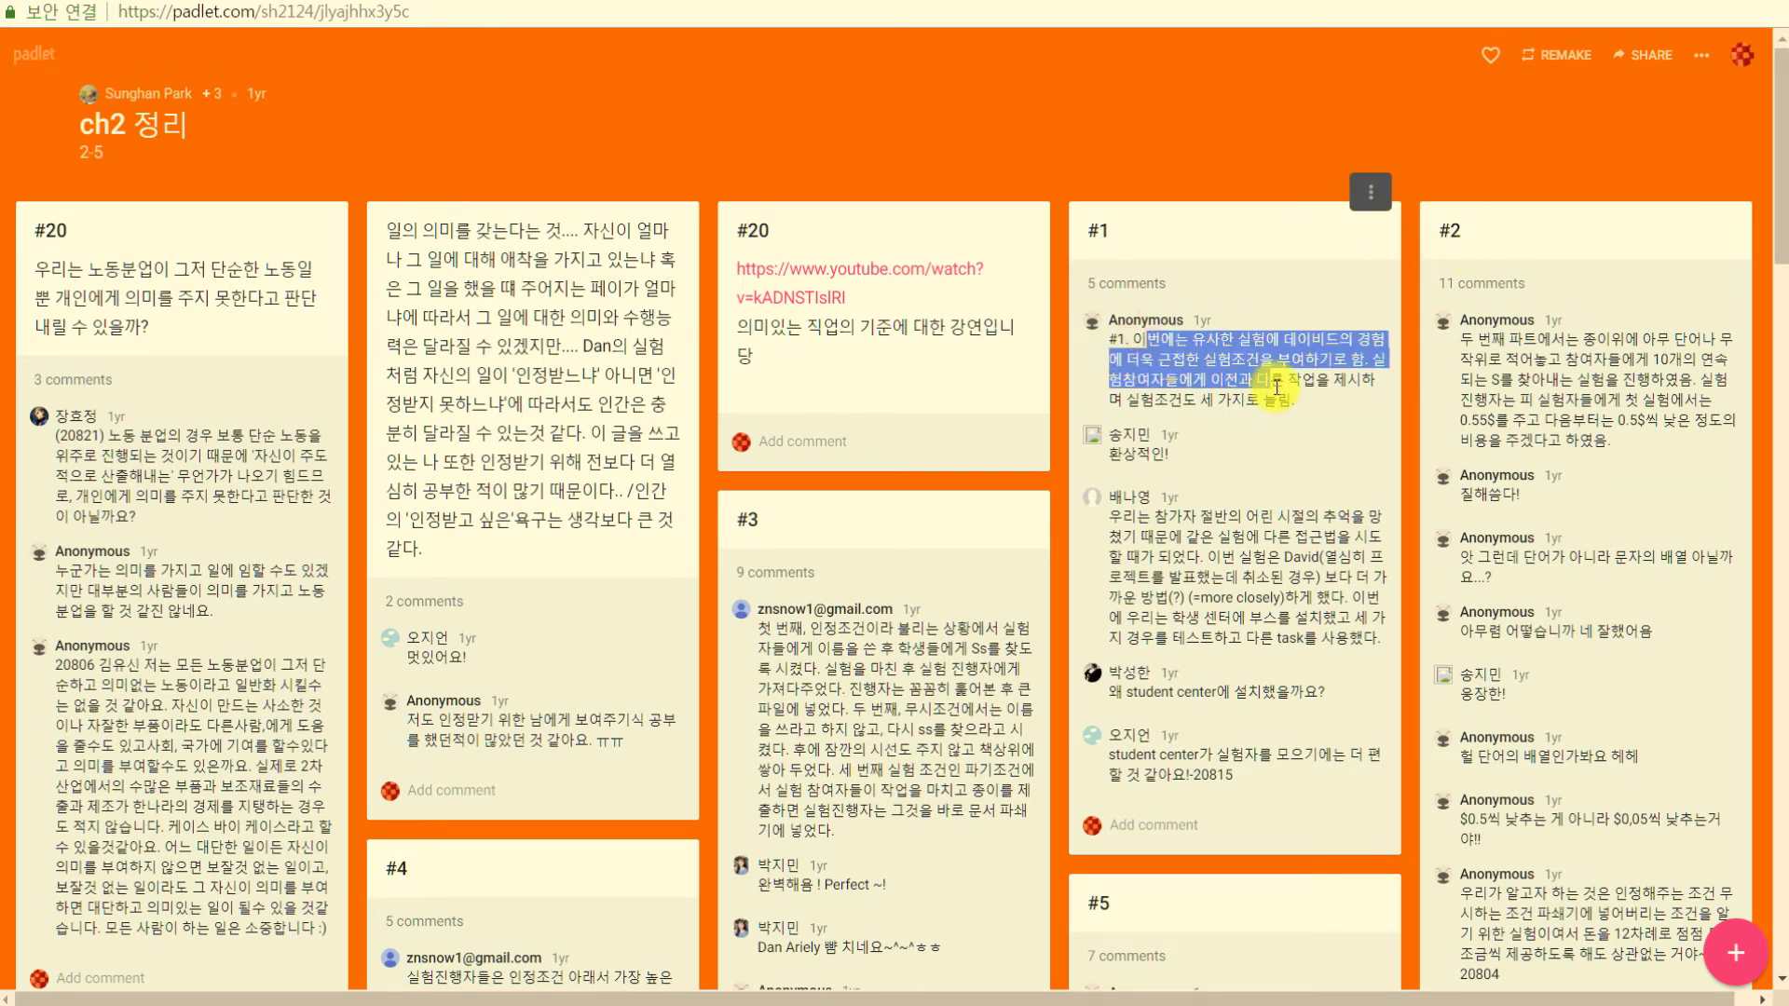
click(1245, 387)
drag(1142, 555, 1258, 620)
click(1257, 619)
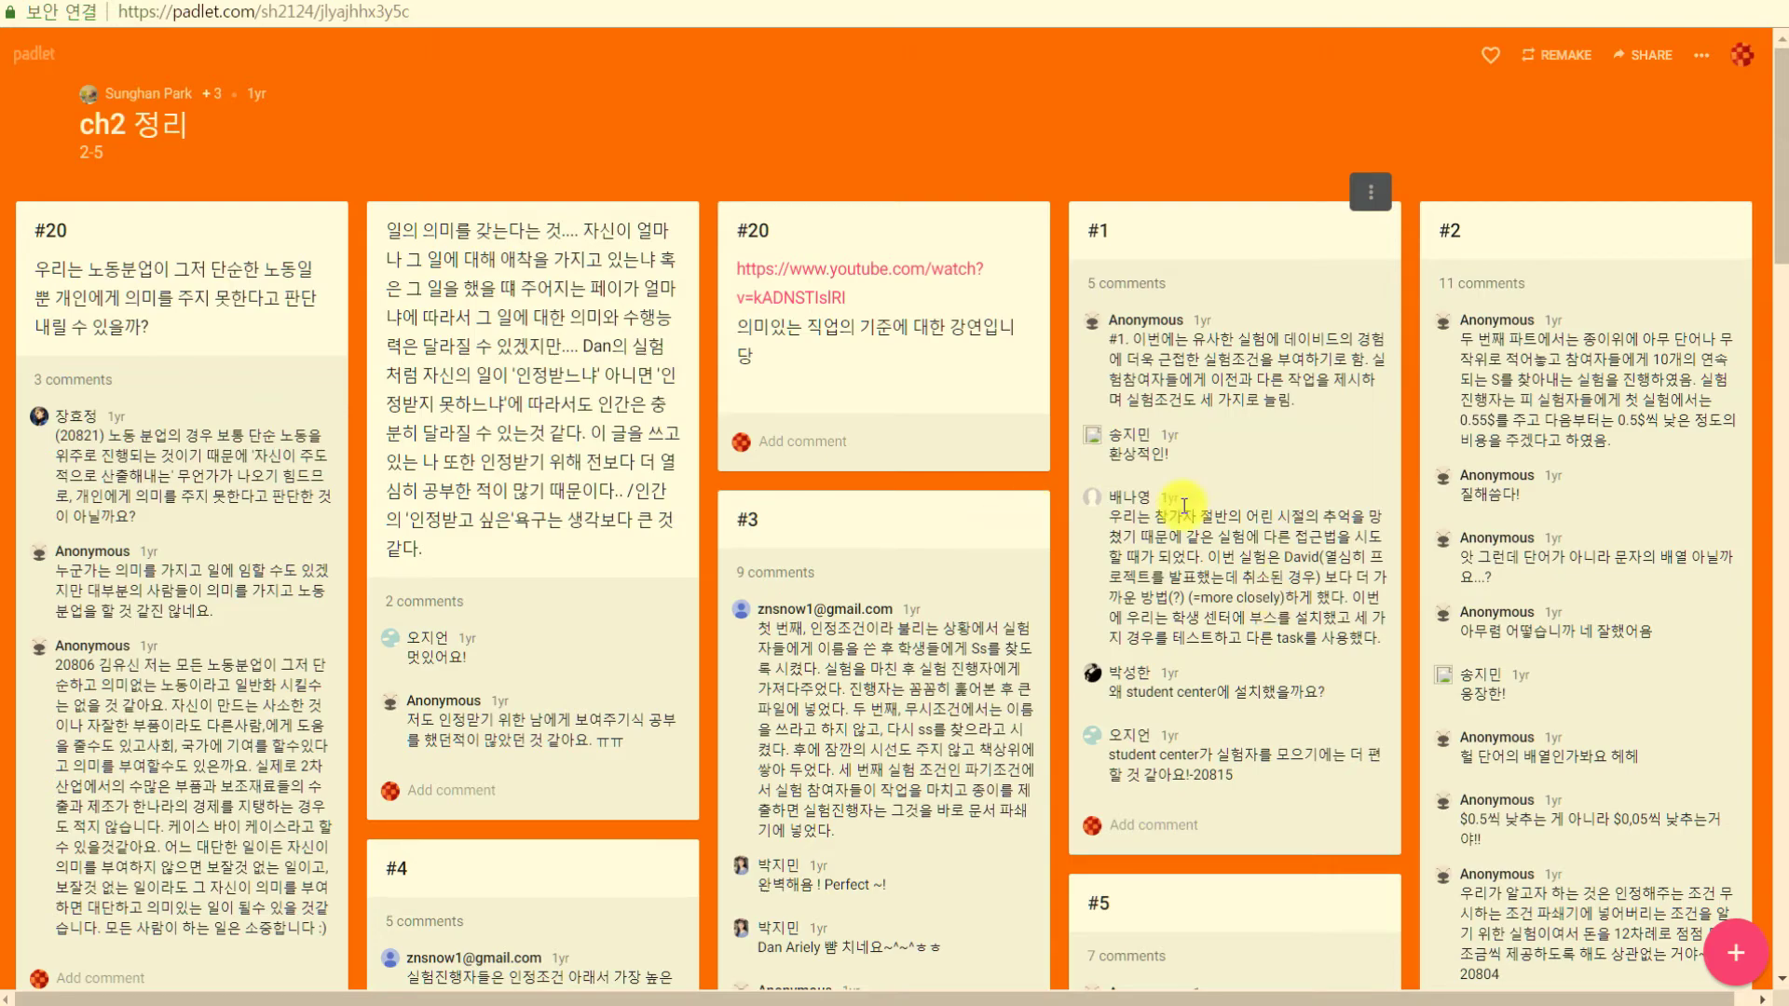
scroll(818, 509, down, 9)
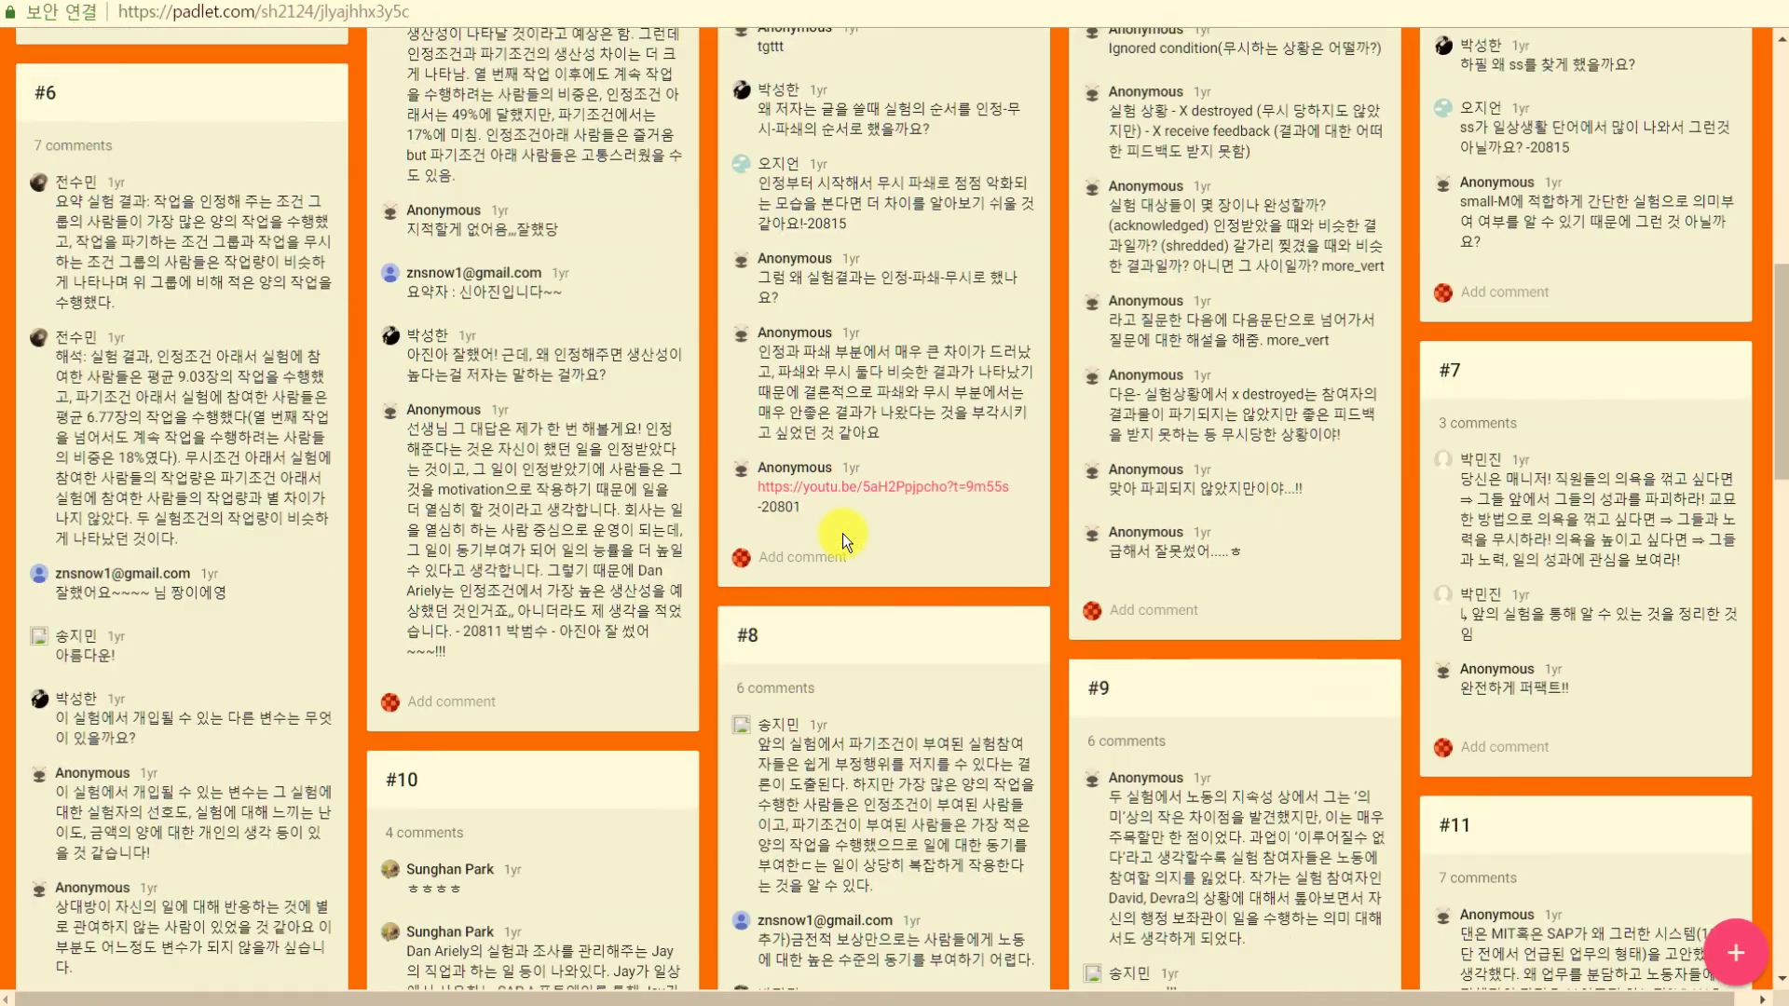
scroll(853, 535, up, 9)
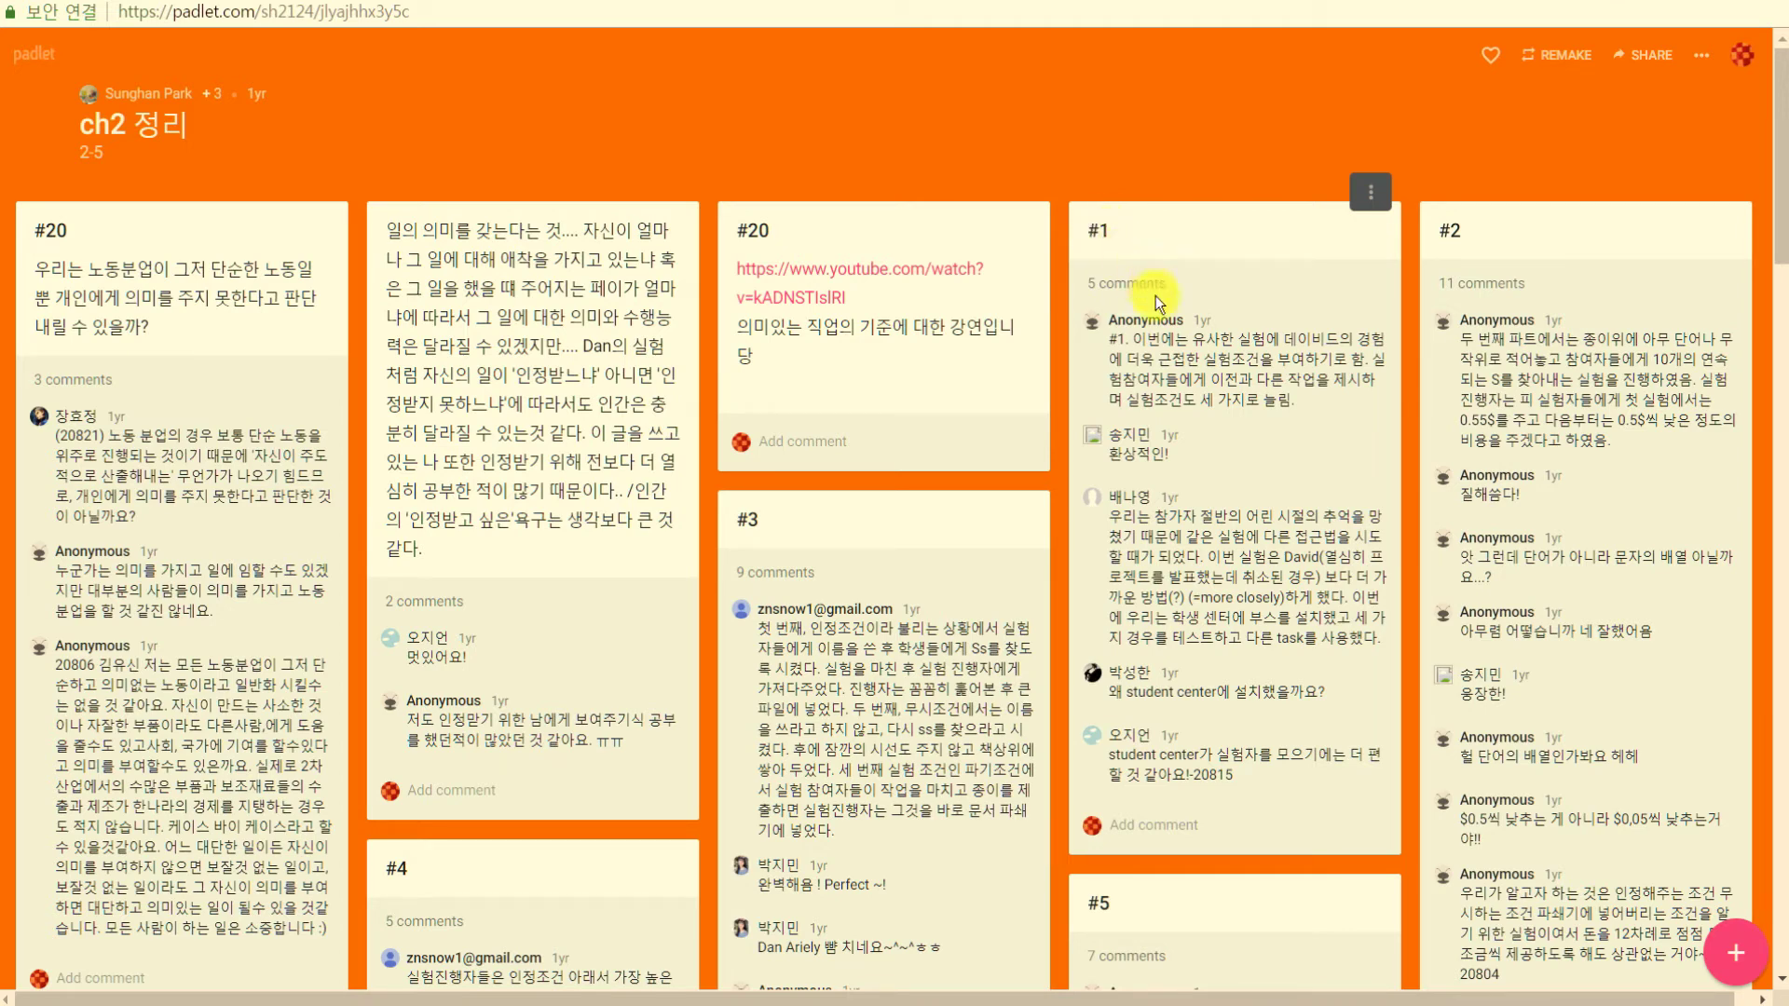
drag(1174, 338, 1189, 383)
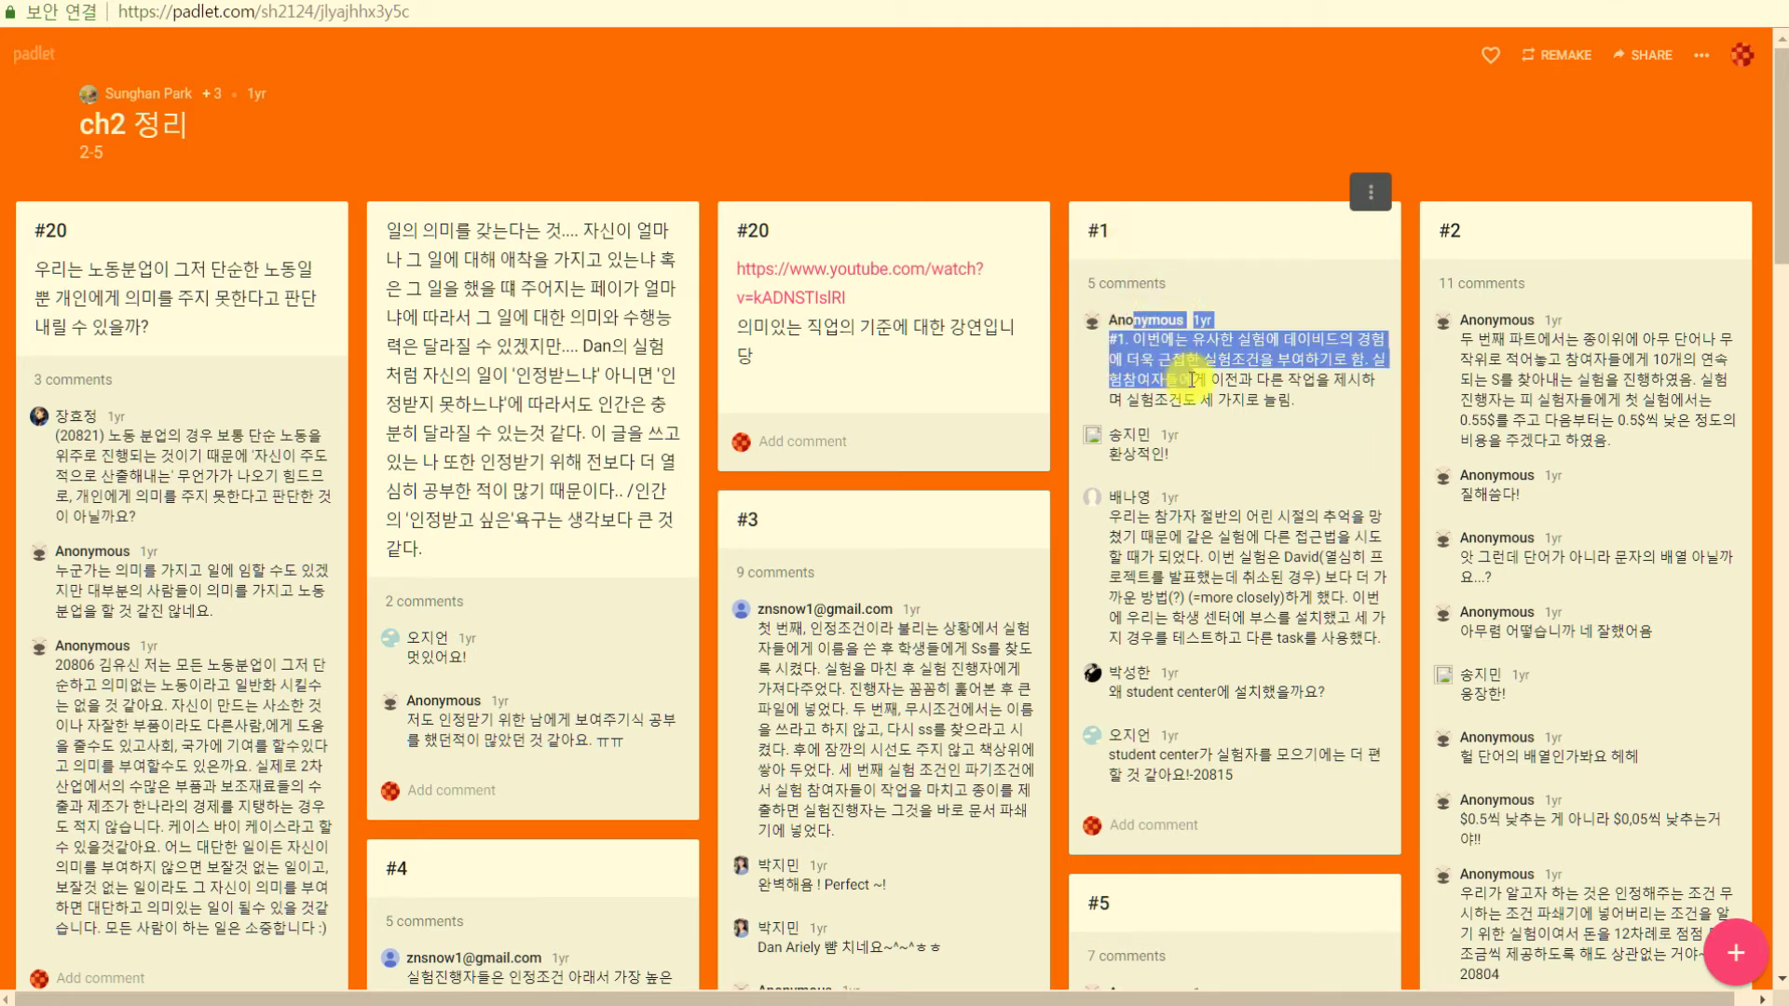
click(1190, 377)
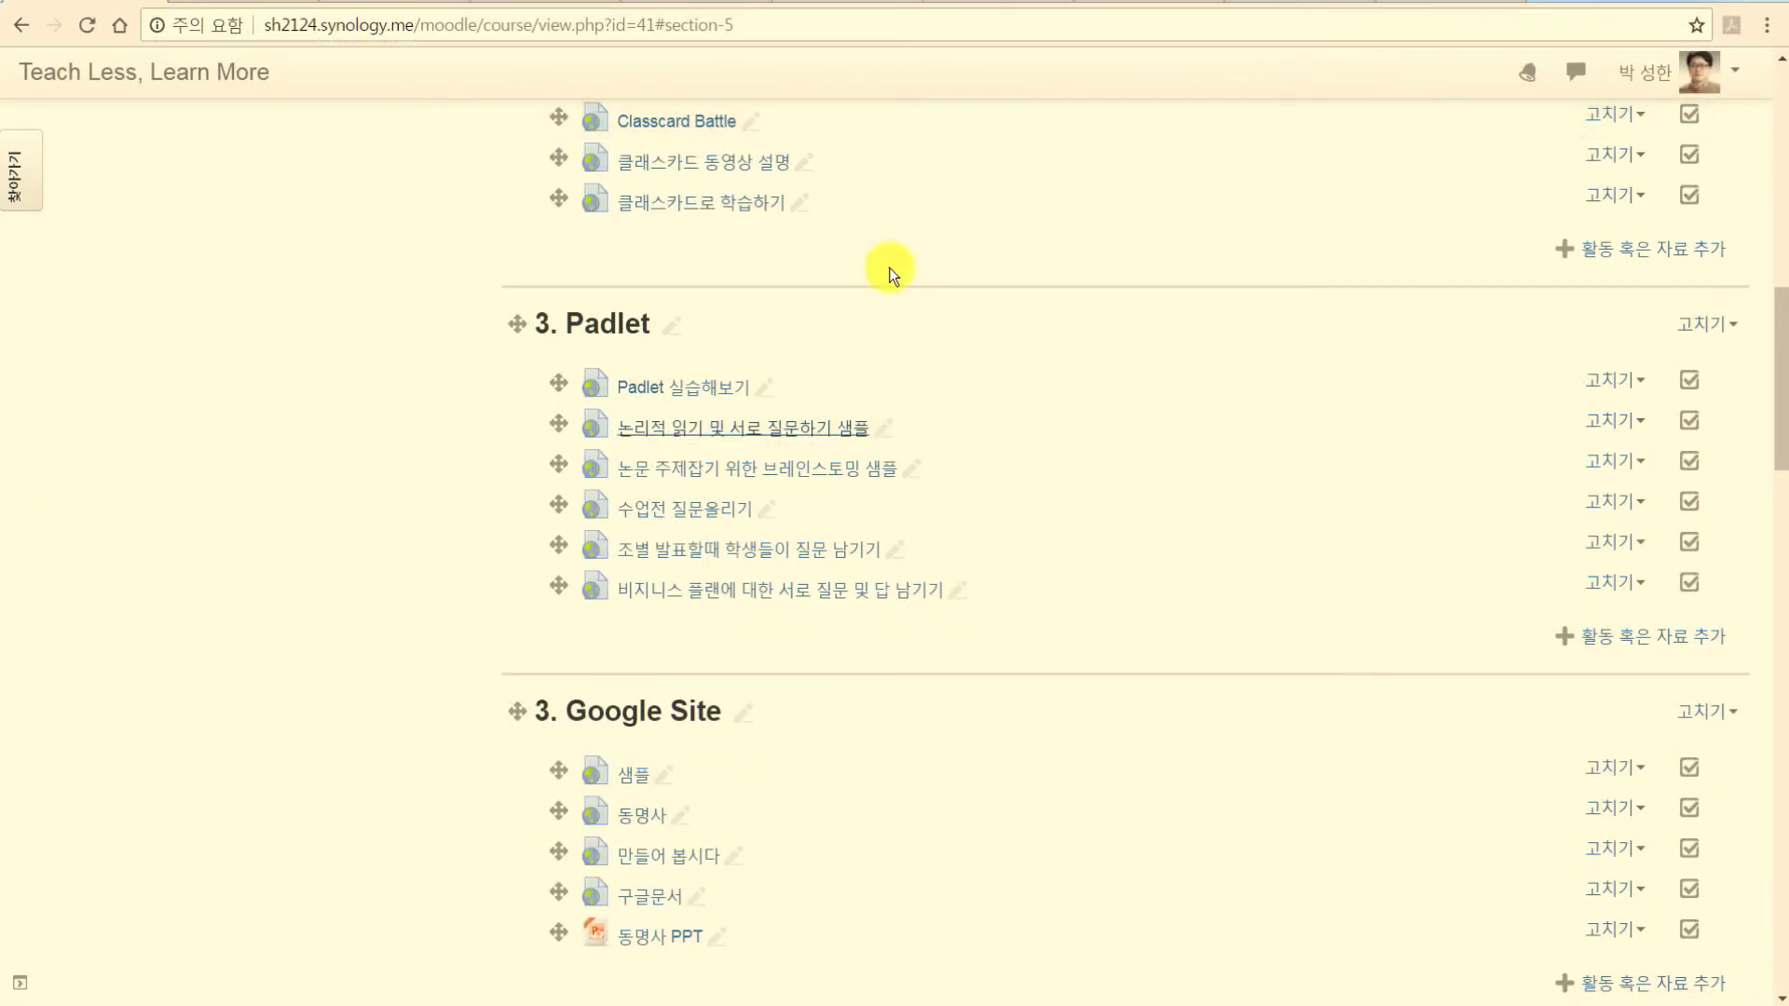
click(710, 469)
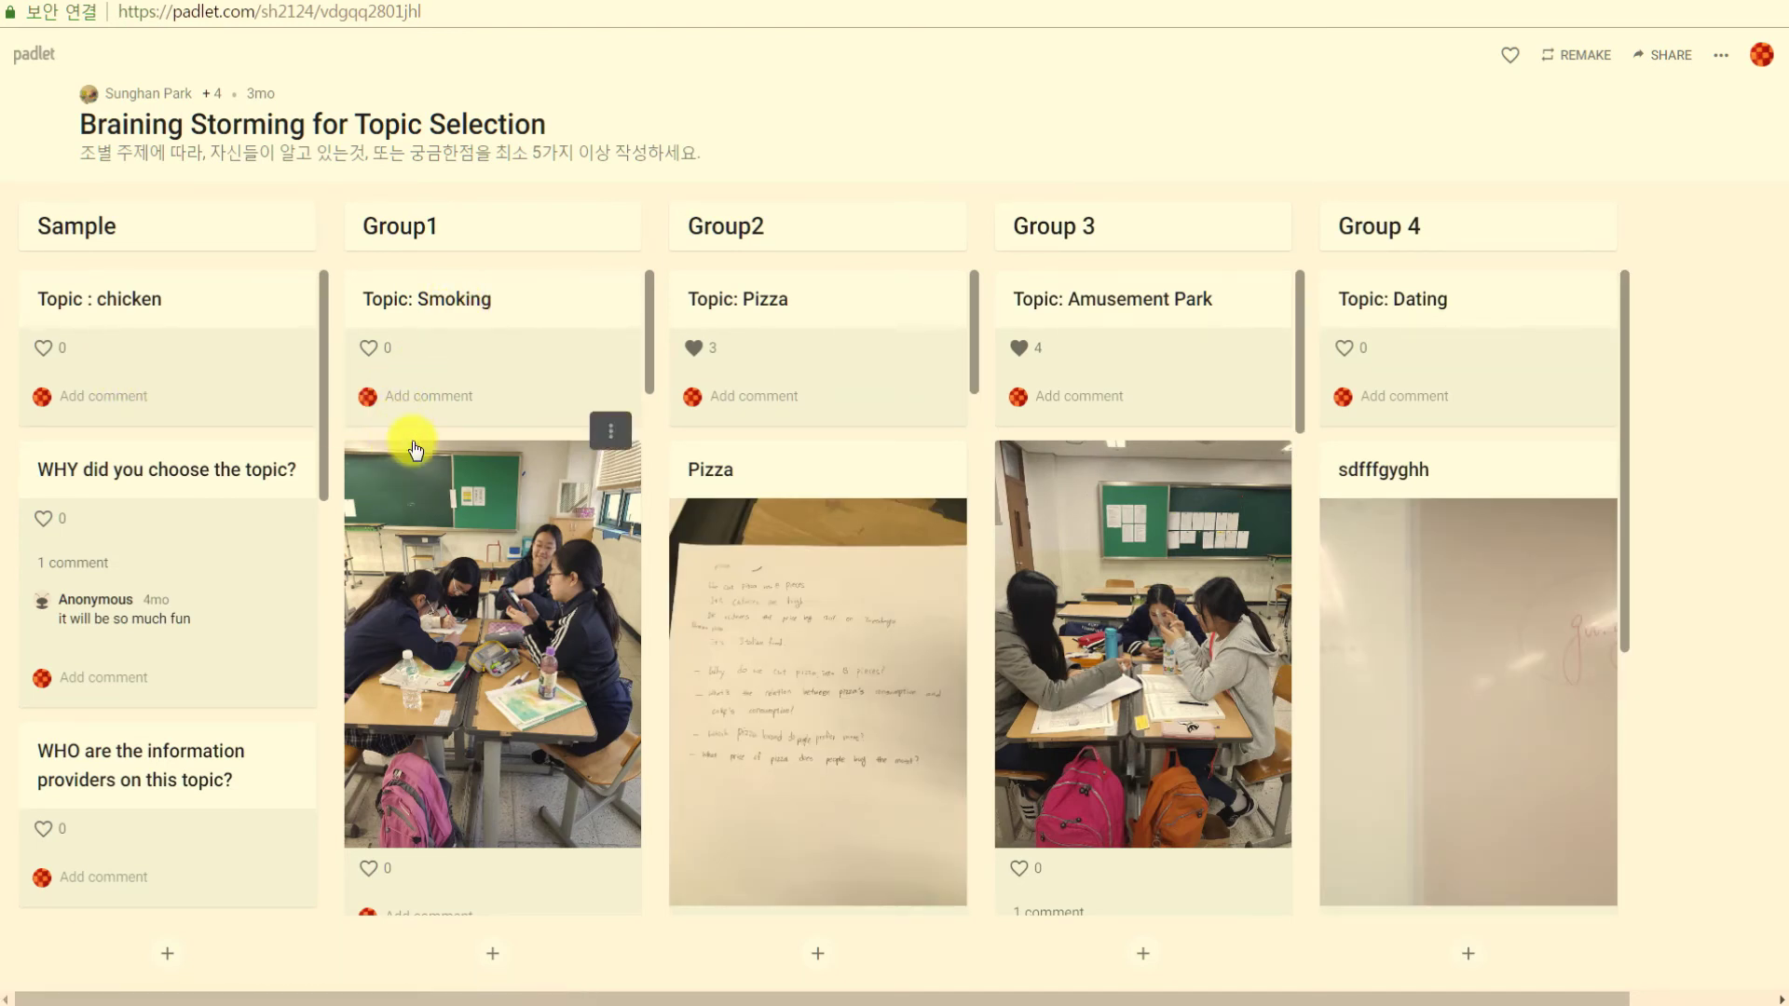
drag(647, 376, 656, 831)
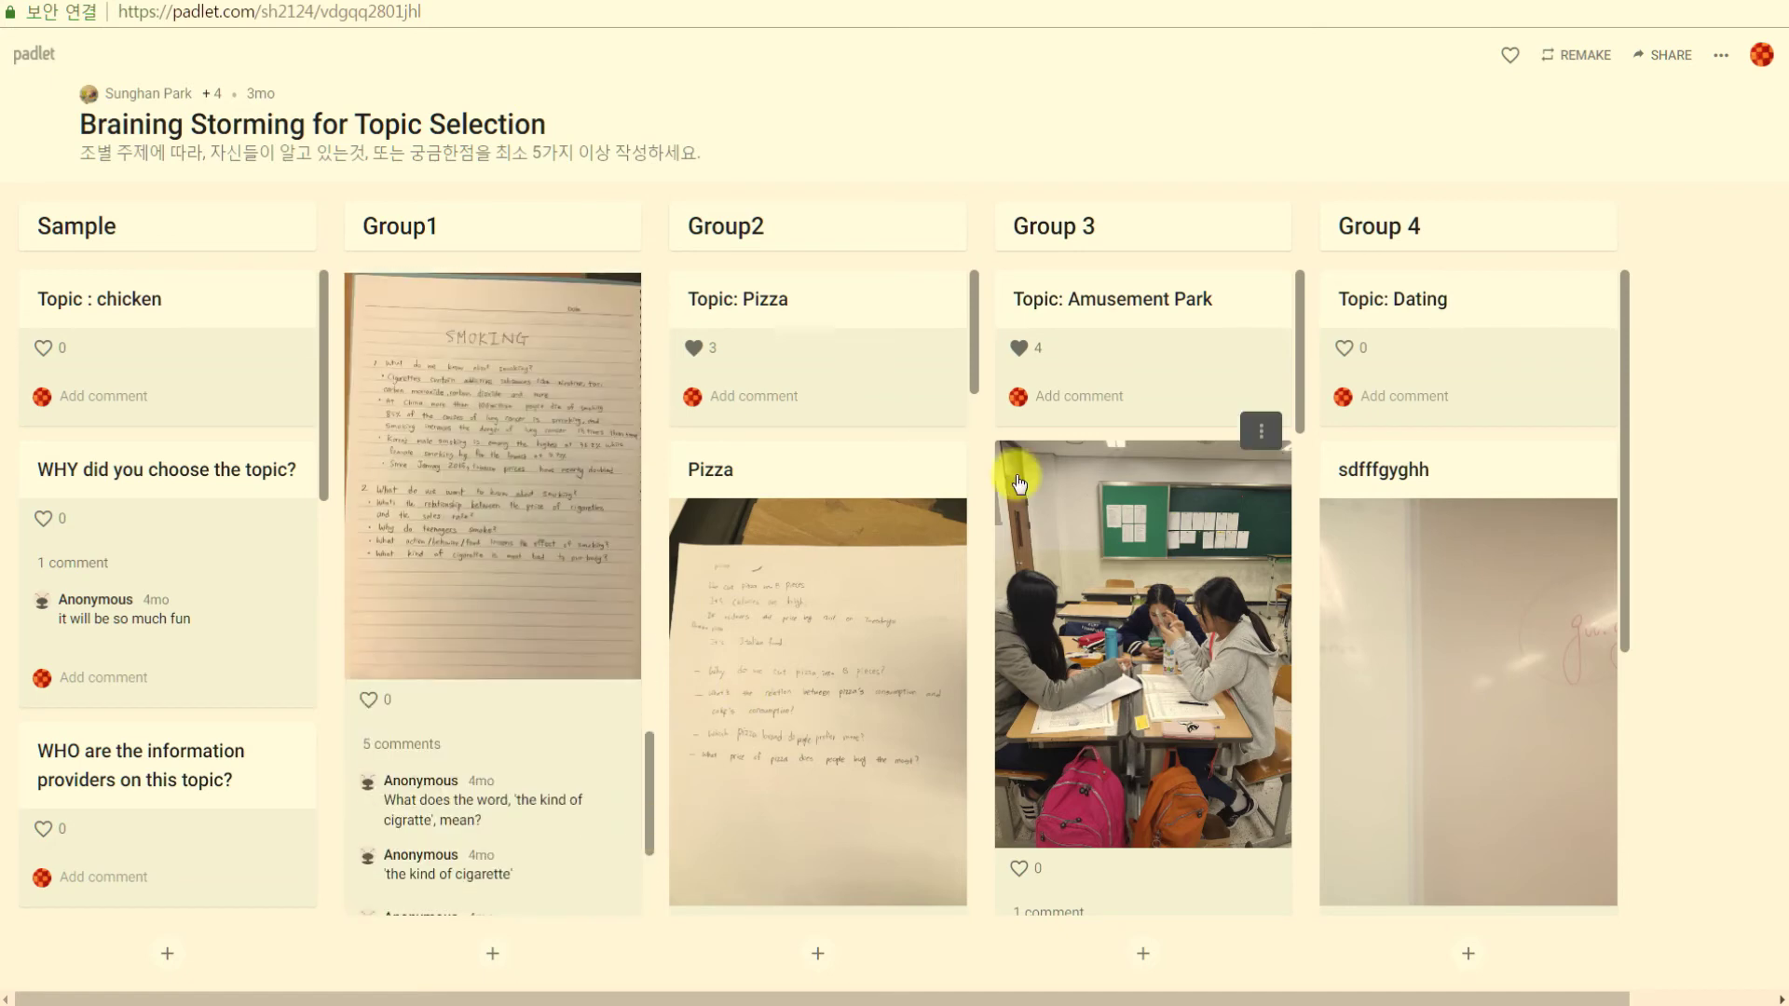
click(1780, 4)
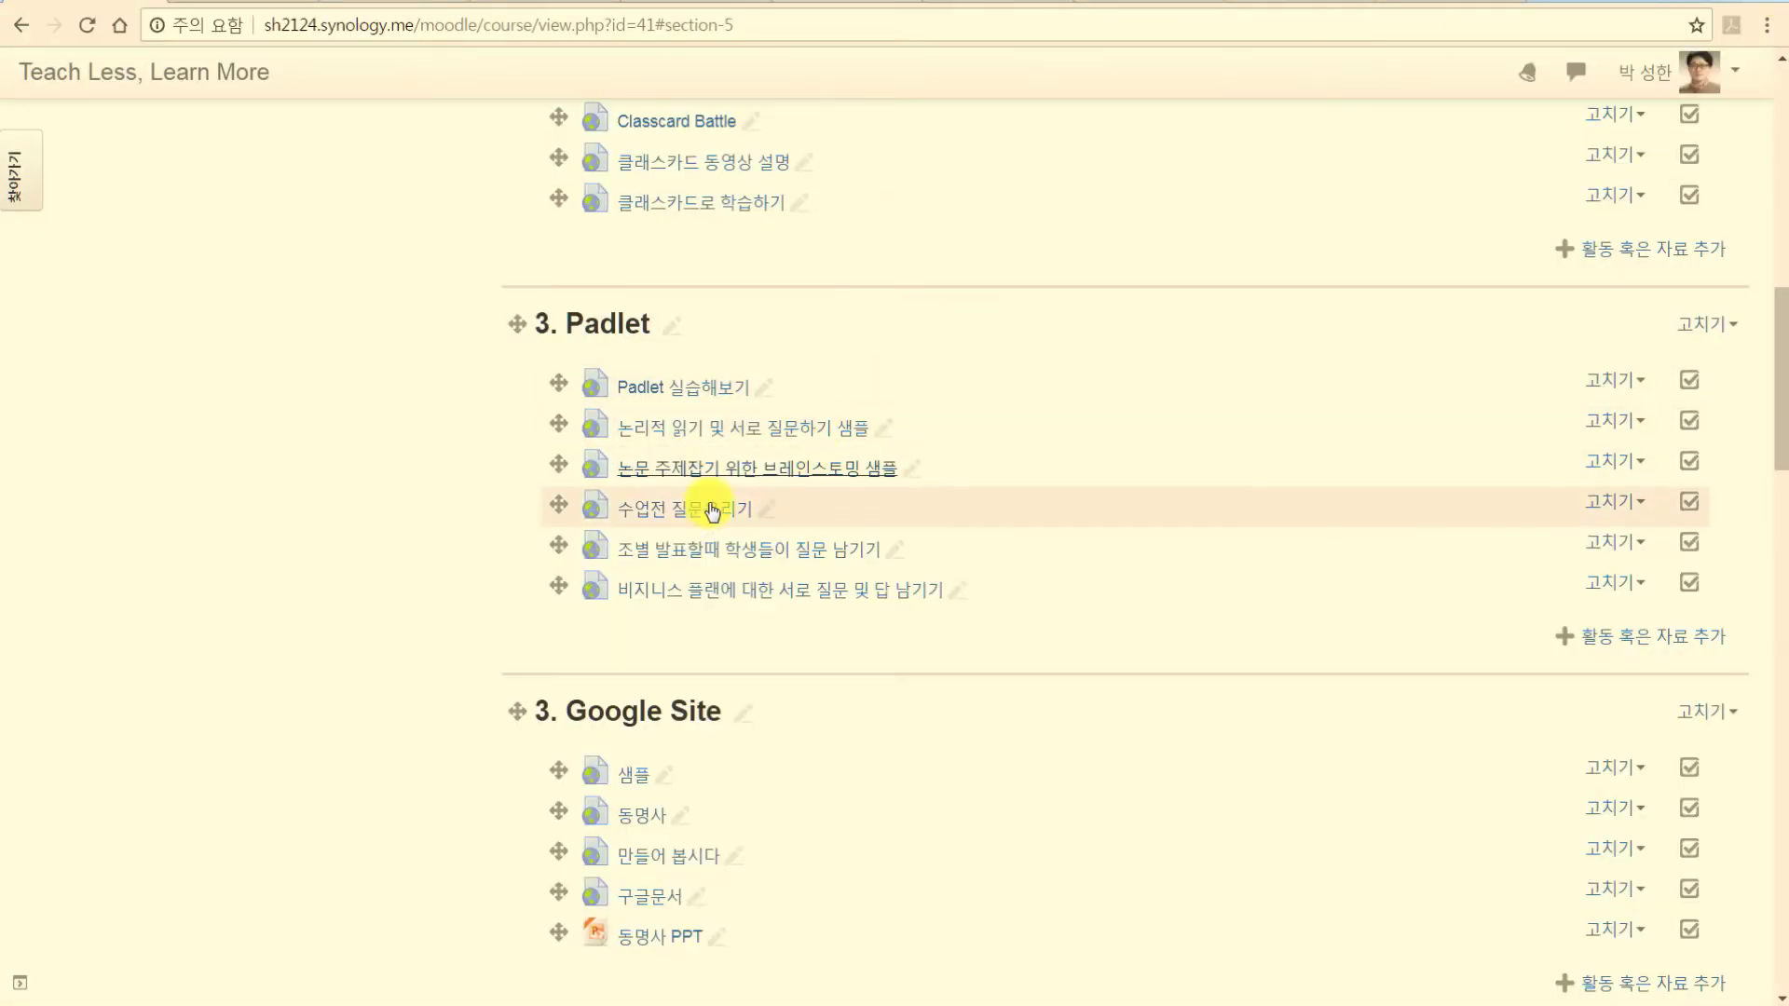
click(675, 510)
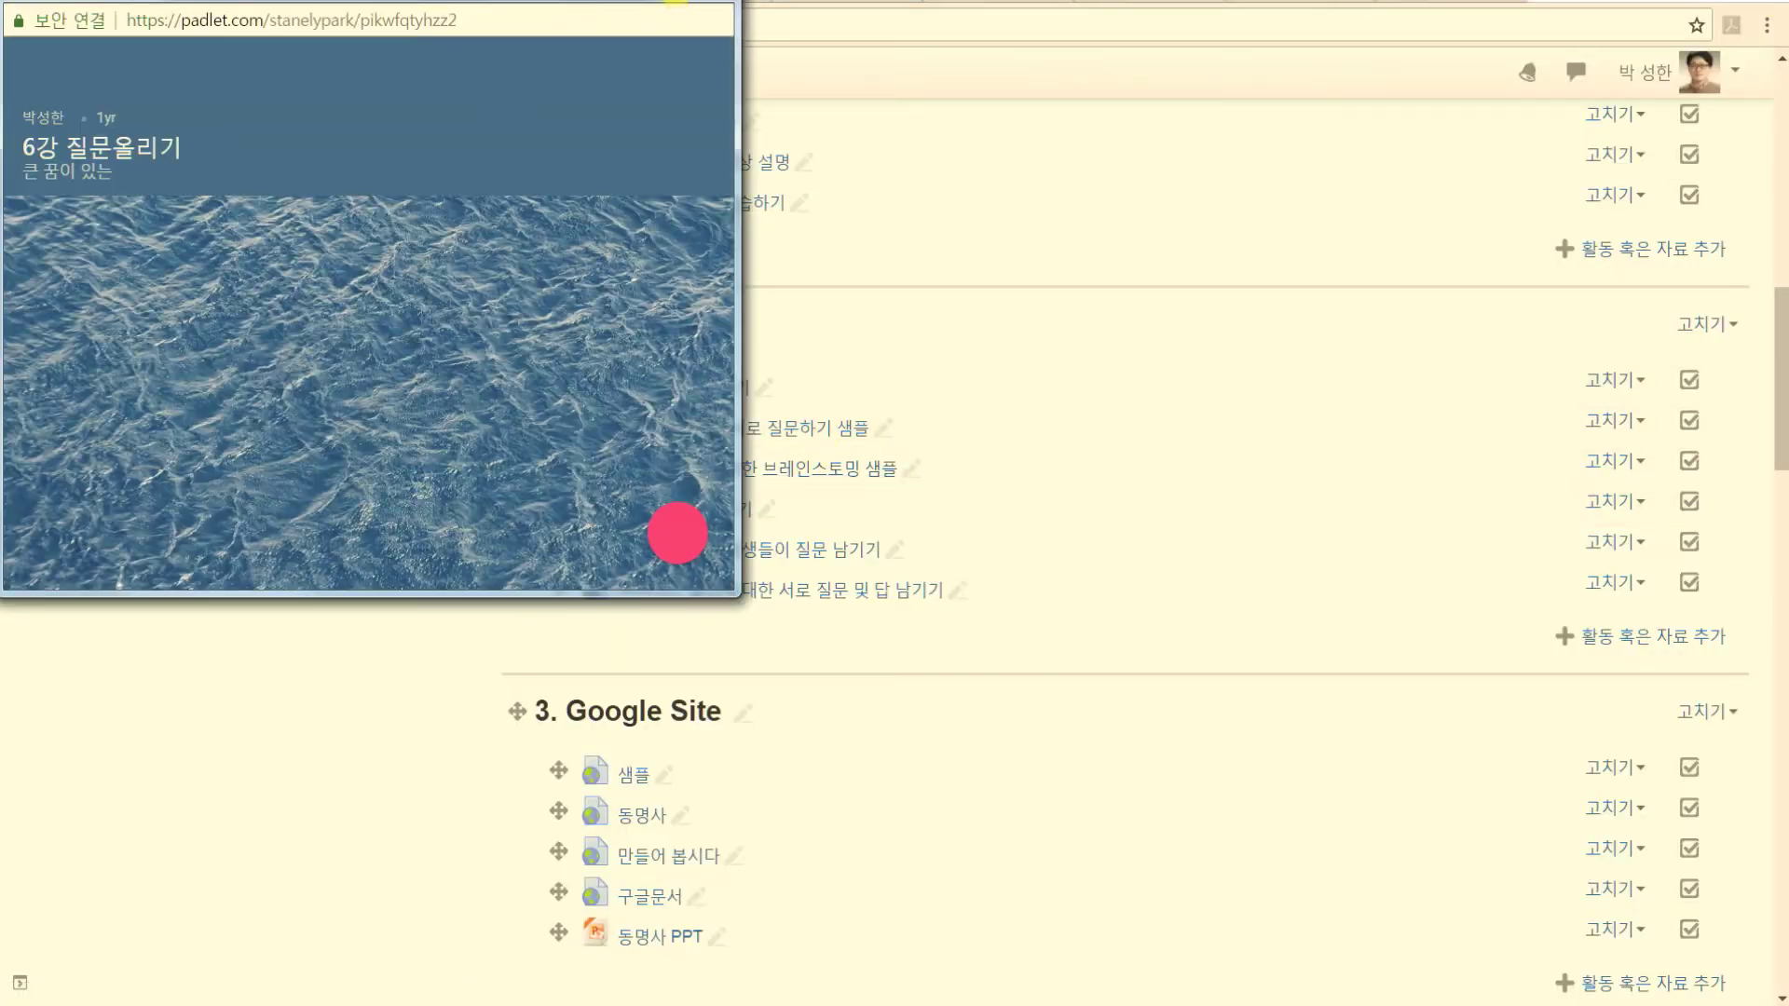
click(669, 1)
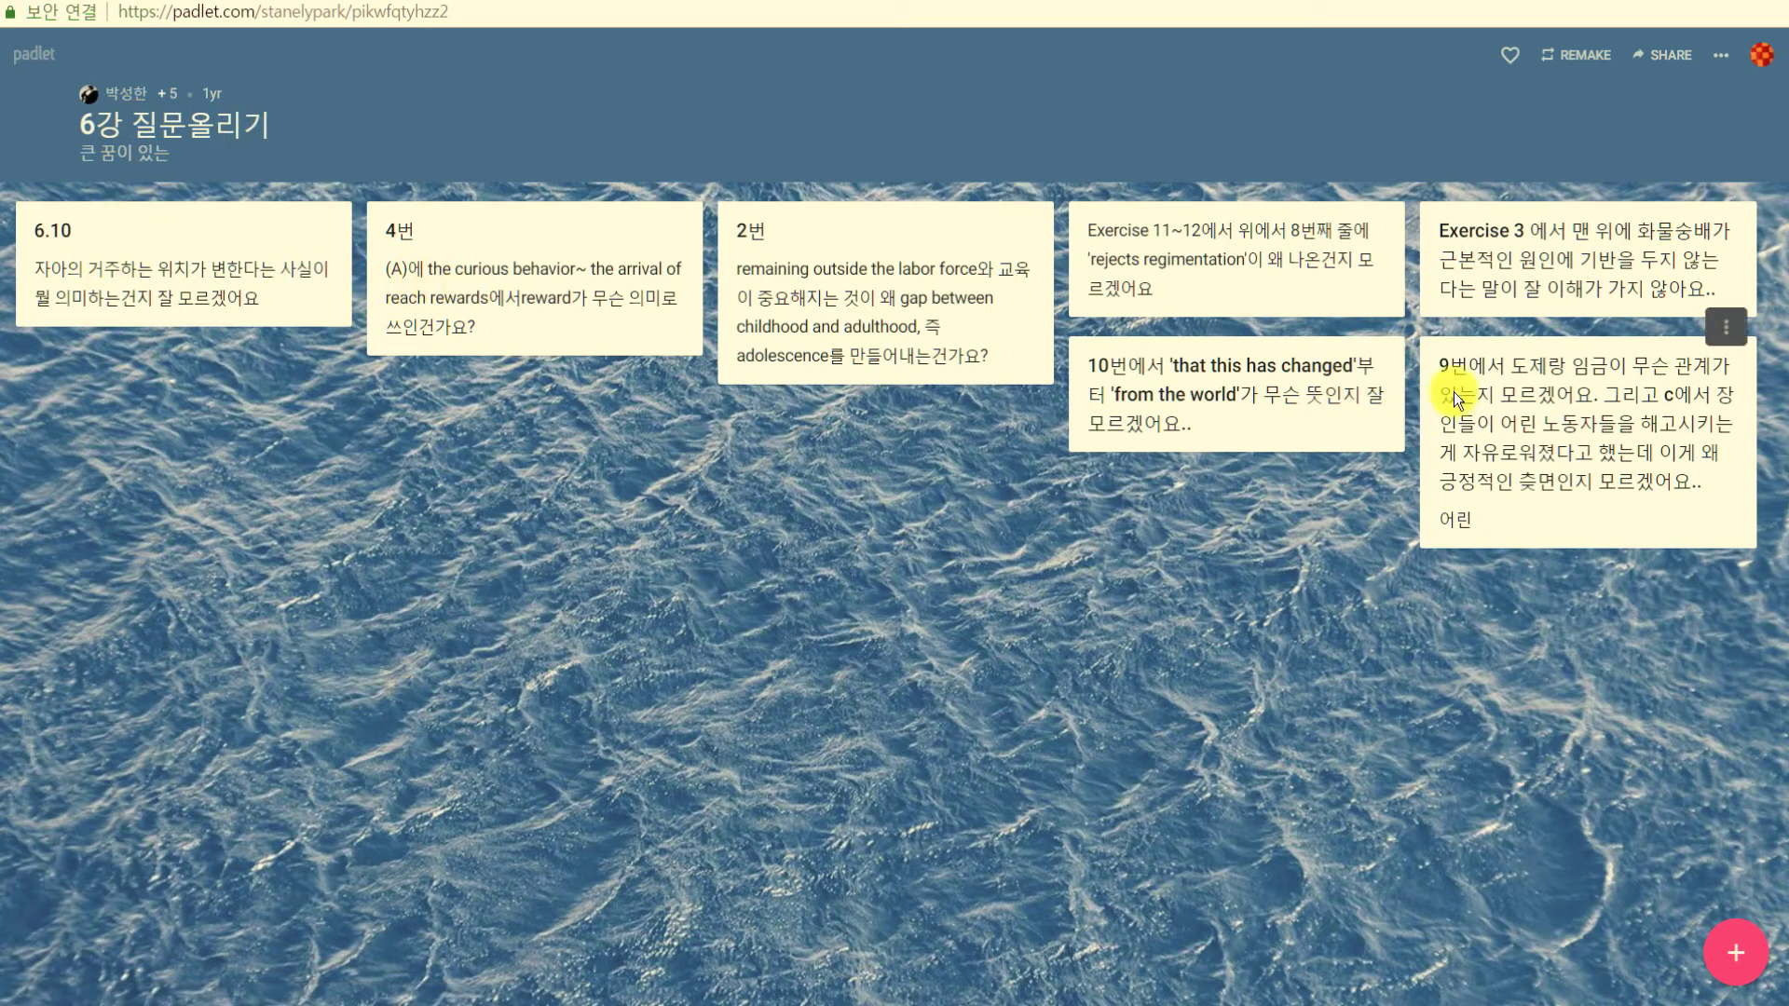
click(1771, 3)
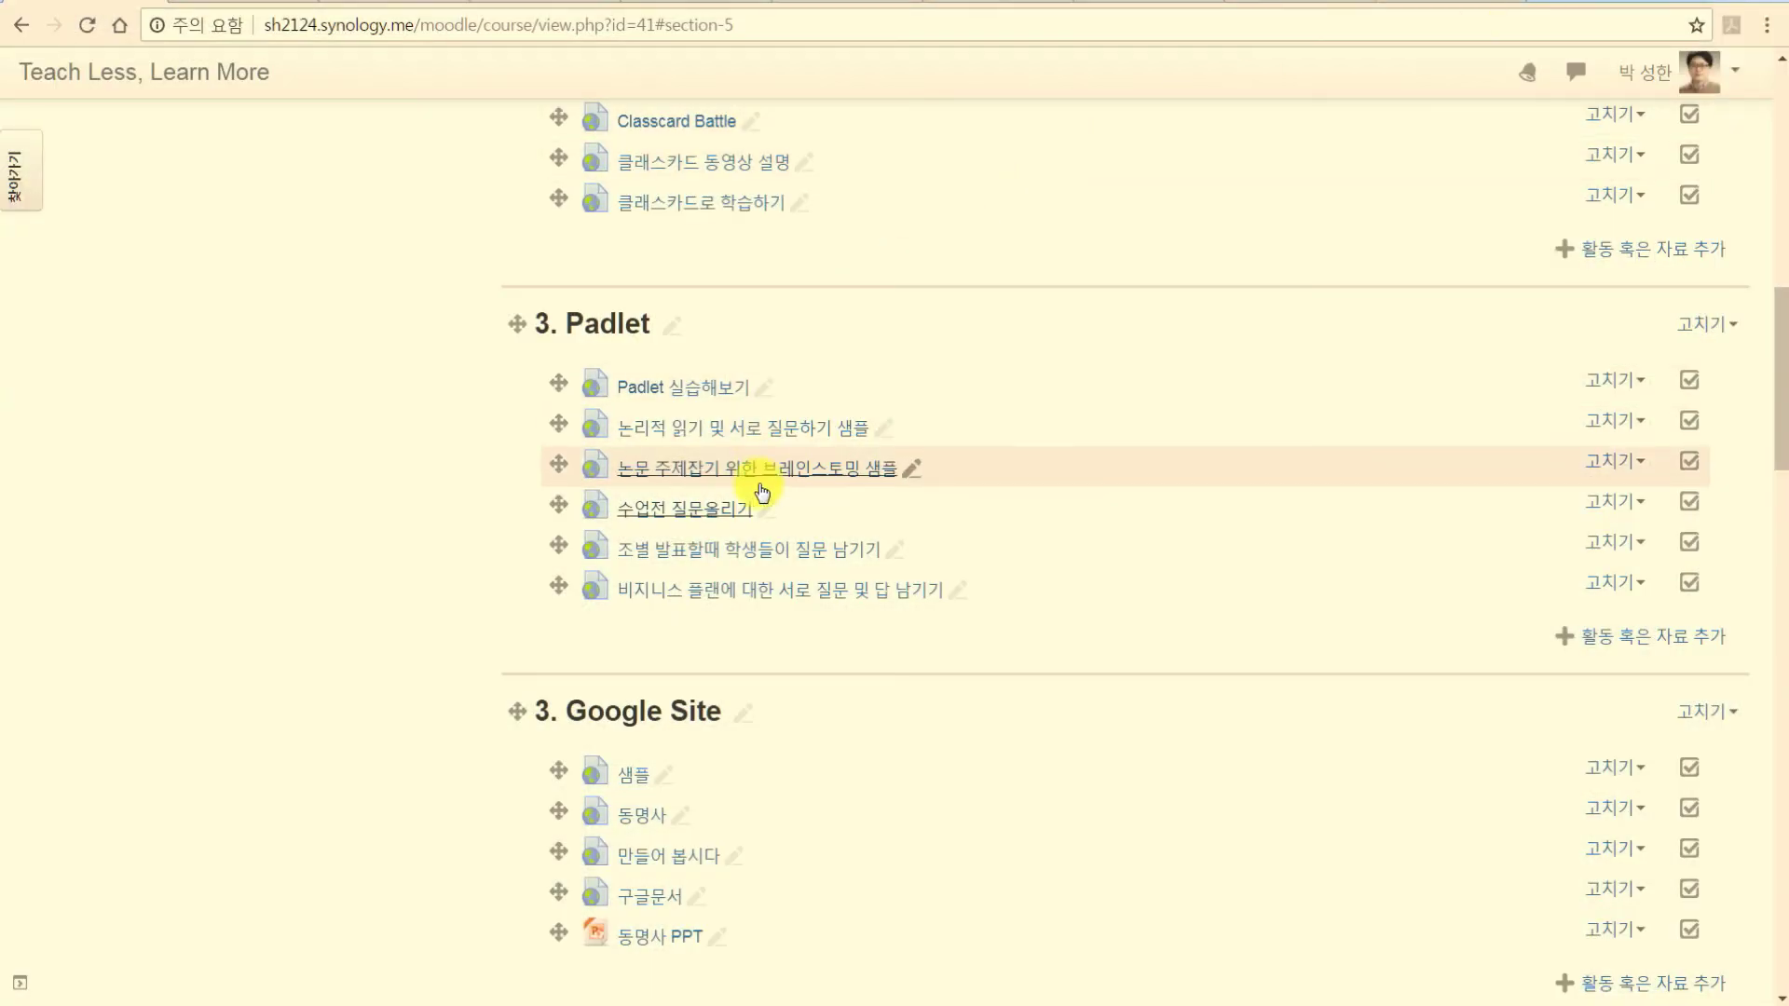
Browse two example padlet boards from the course maximized, then close them.
click(755, 551)
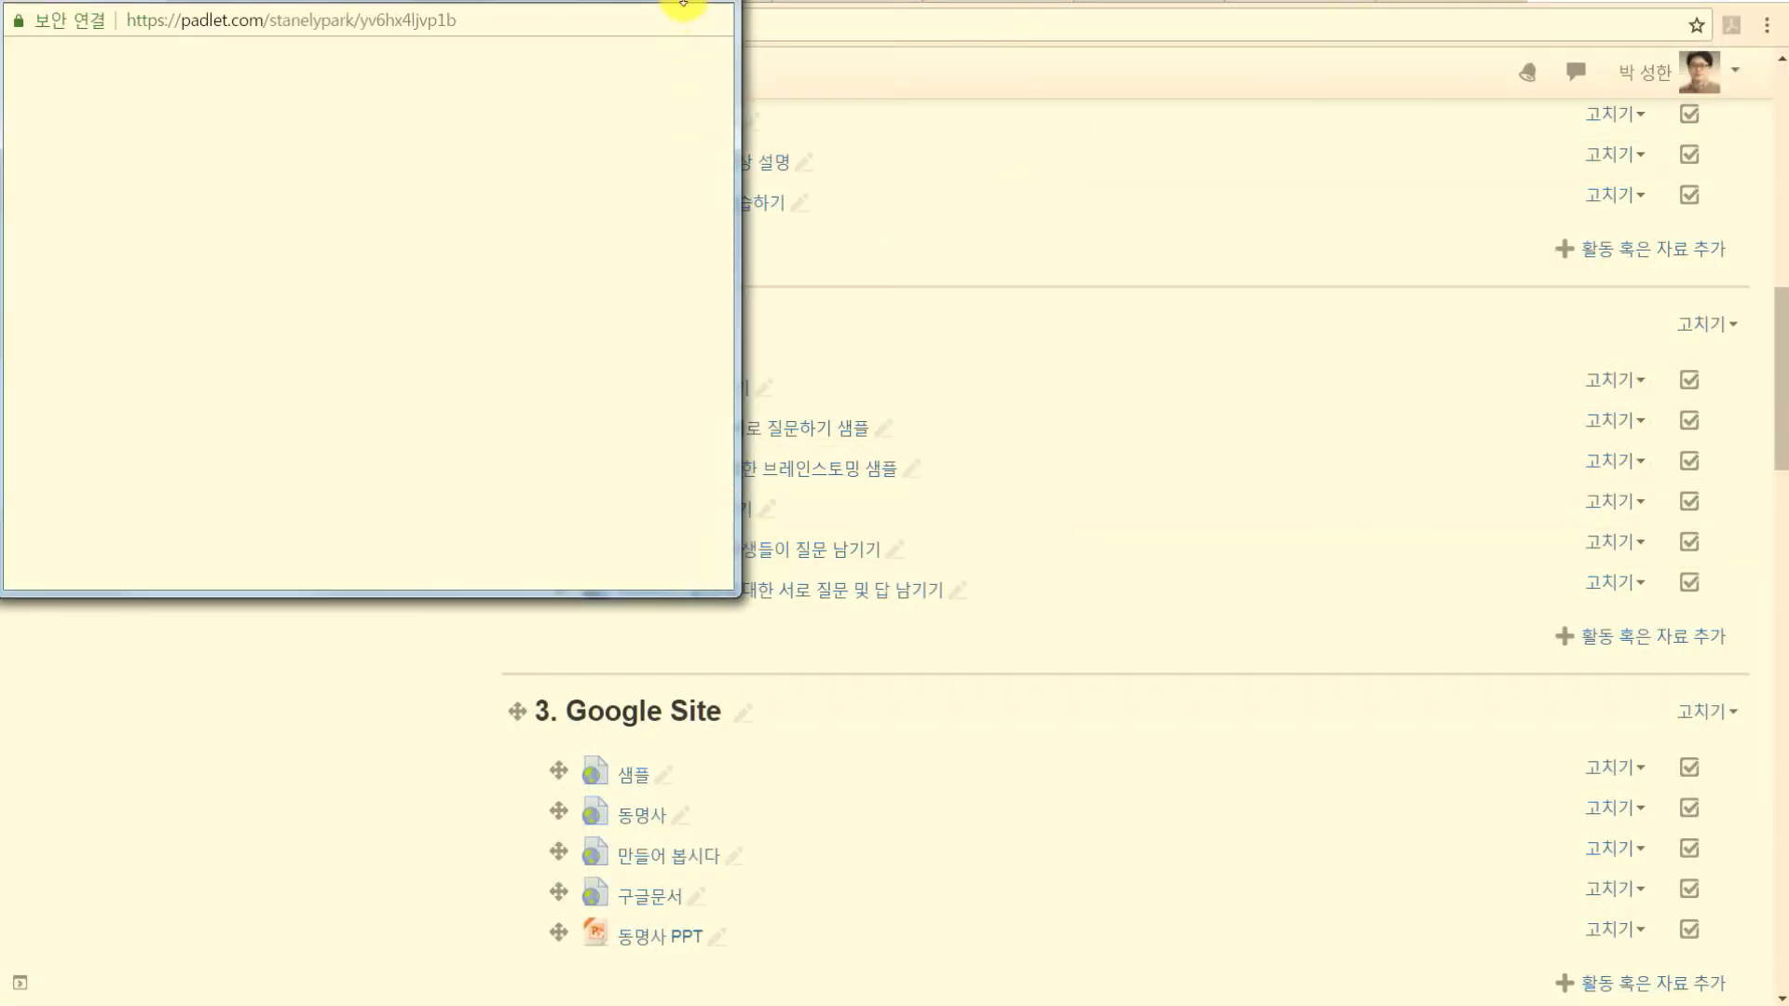
drag(677, 2, 677, 0)
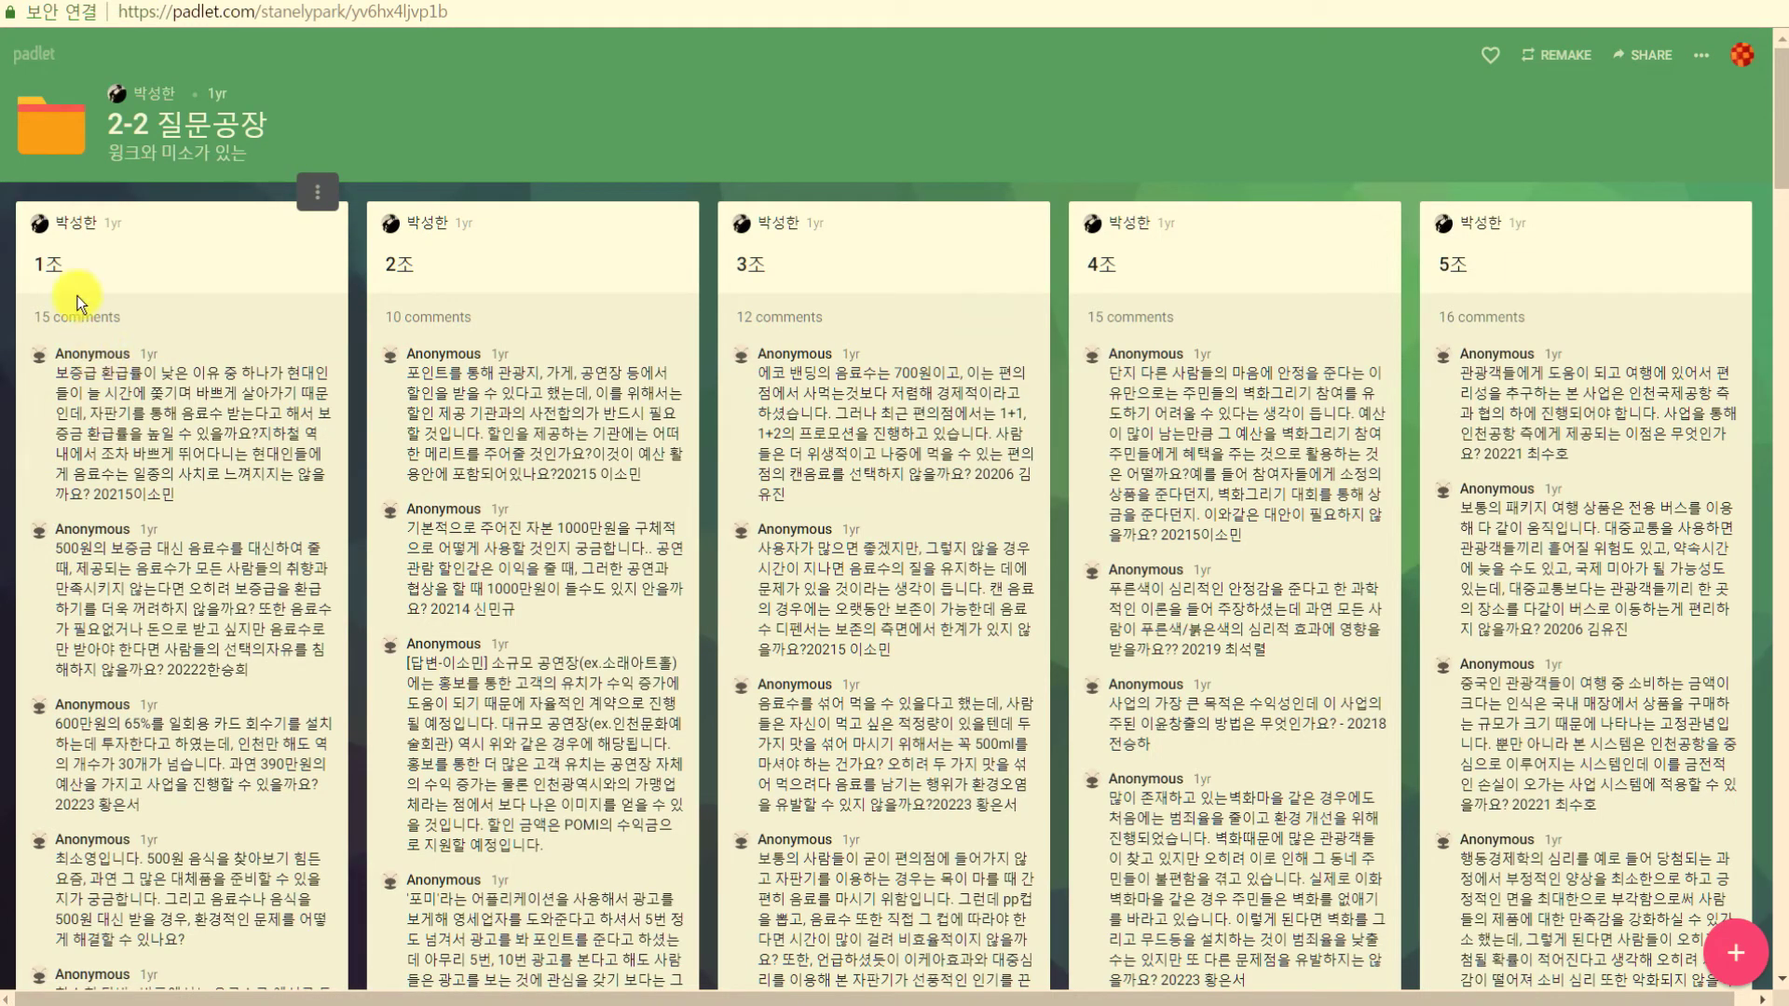
drag(126, 399, 179, 458)
click(179, 459)
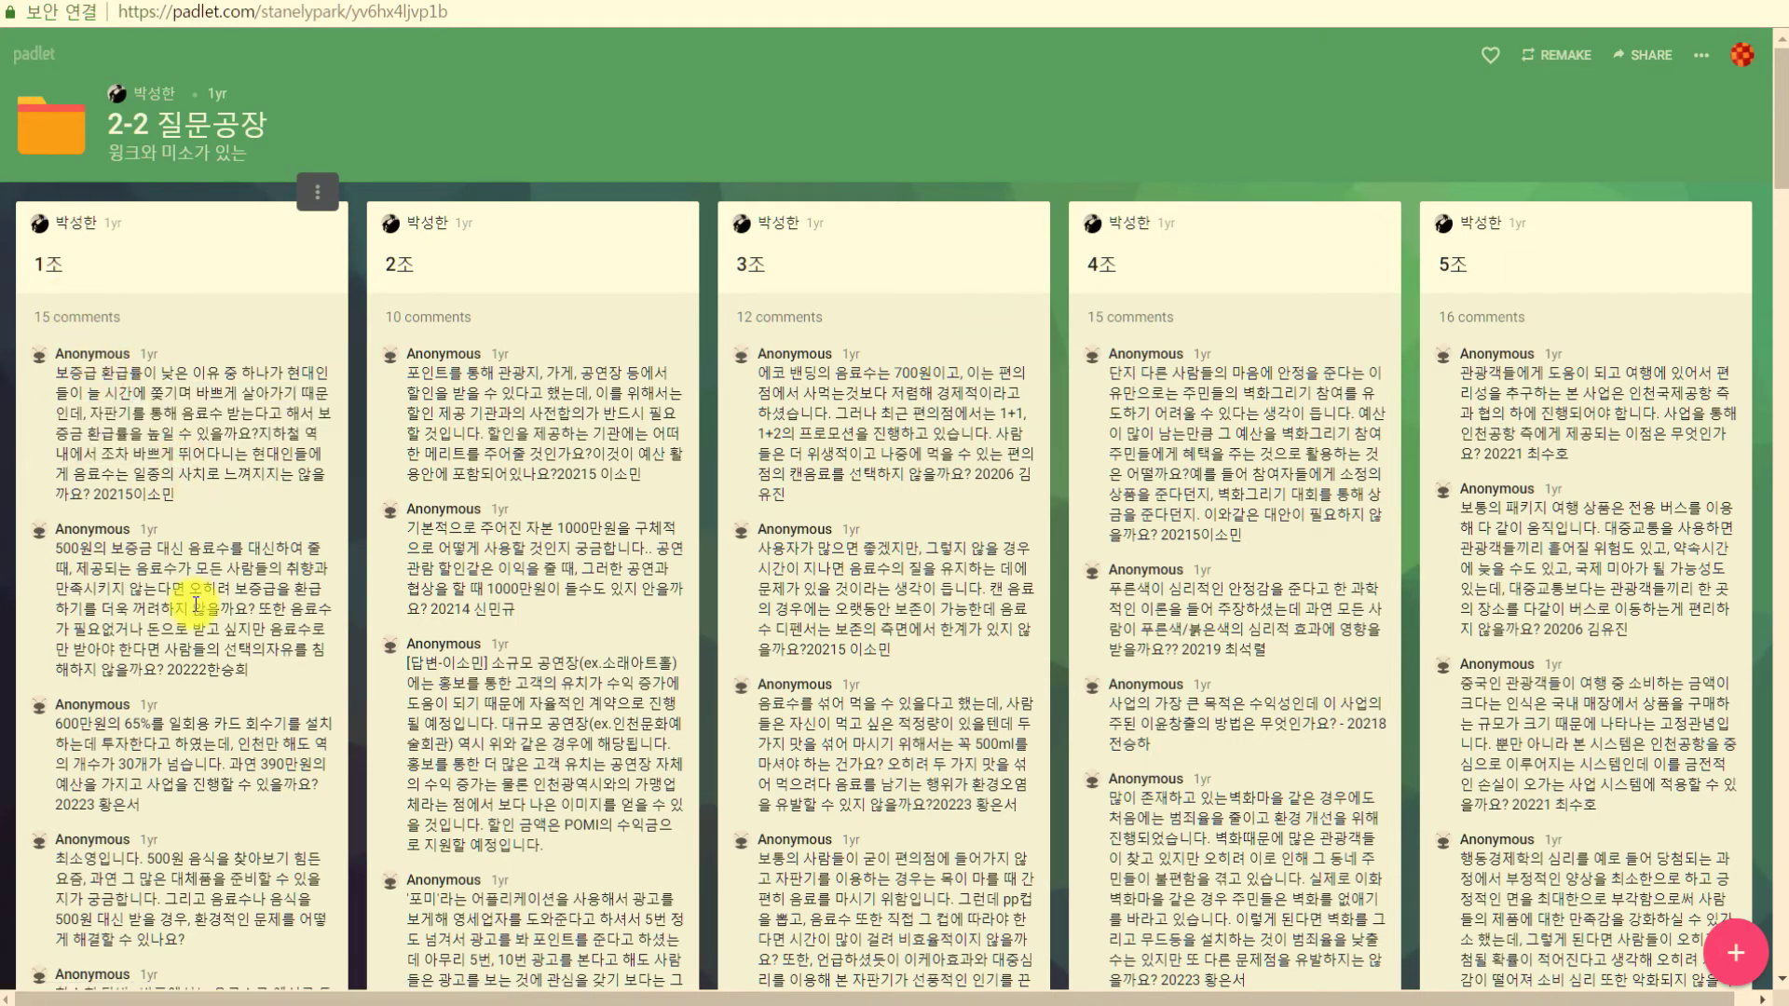
scroll(193, 603, down, 10)
scroll(192, 601, down, 9)
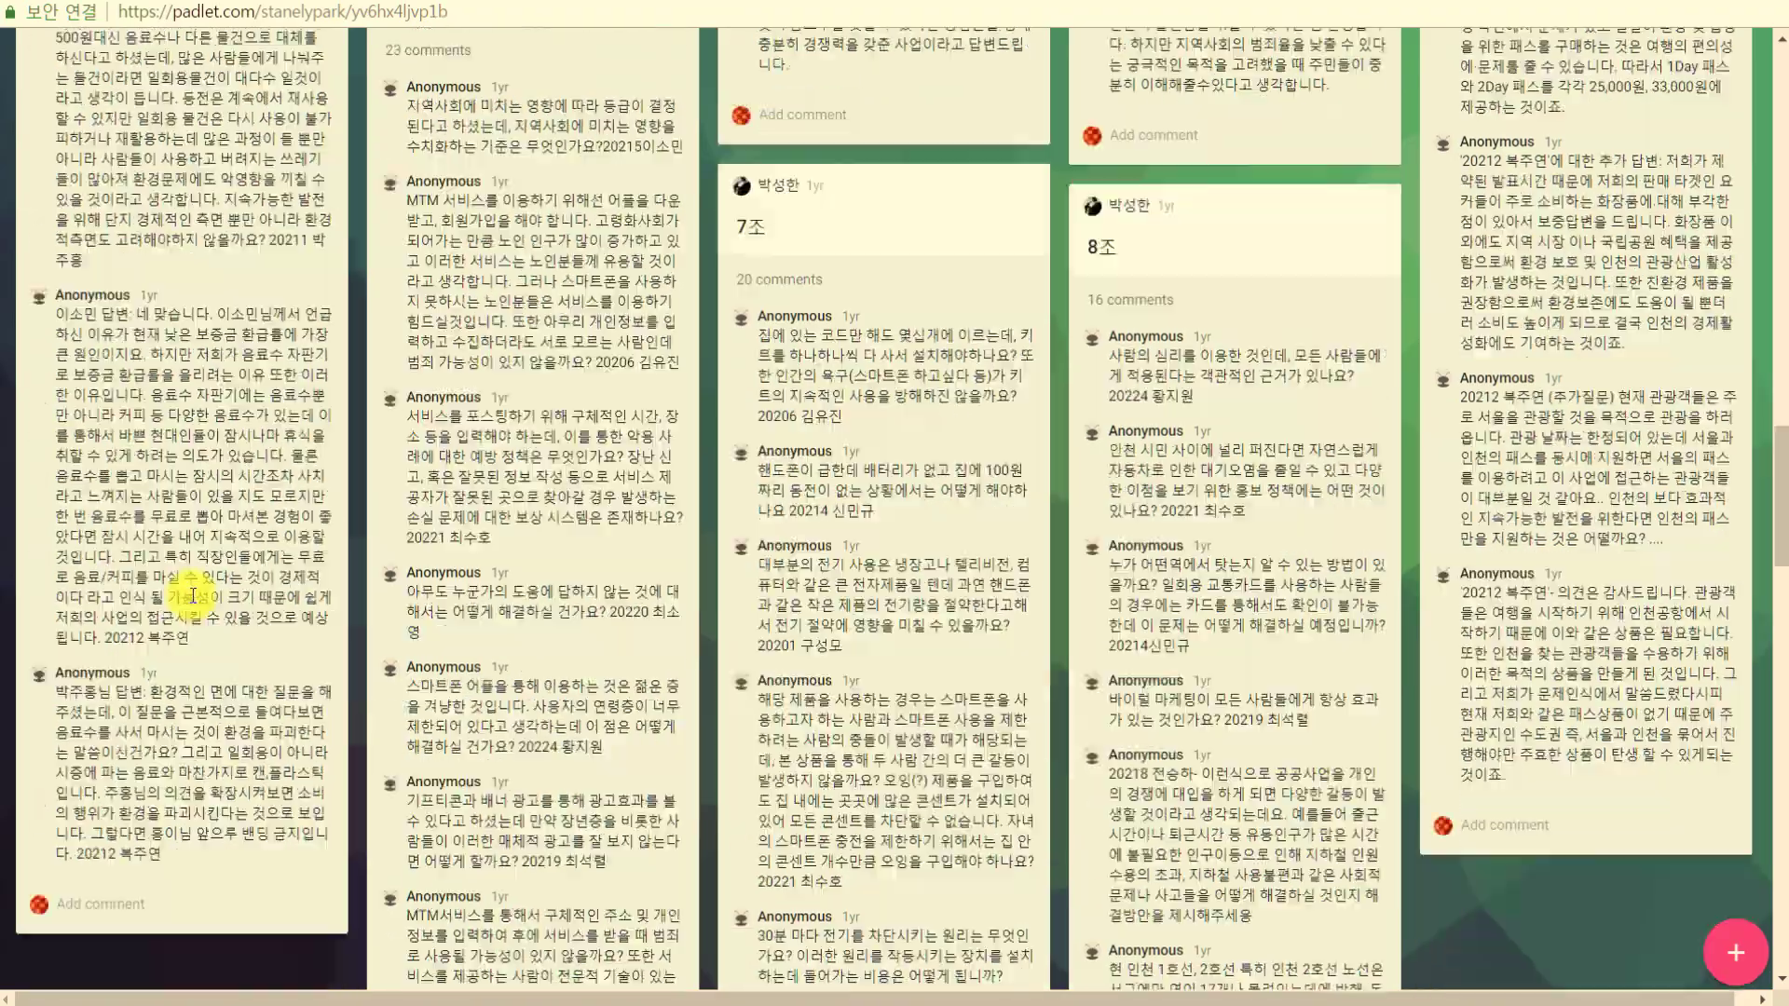
scroll(190, 594, up, 20)
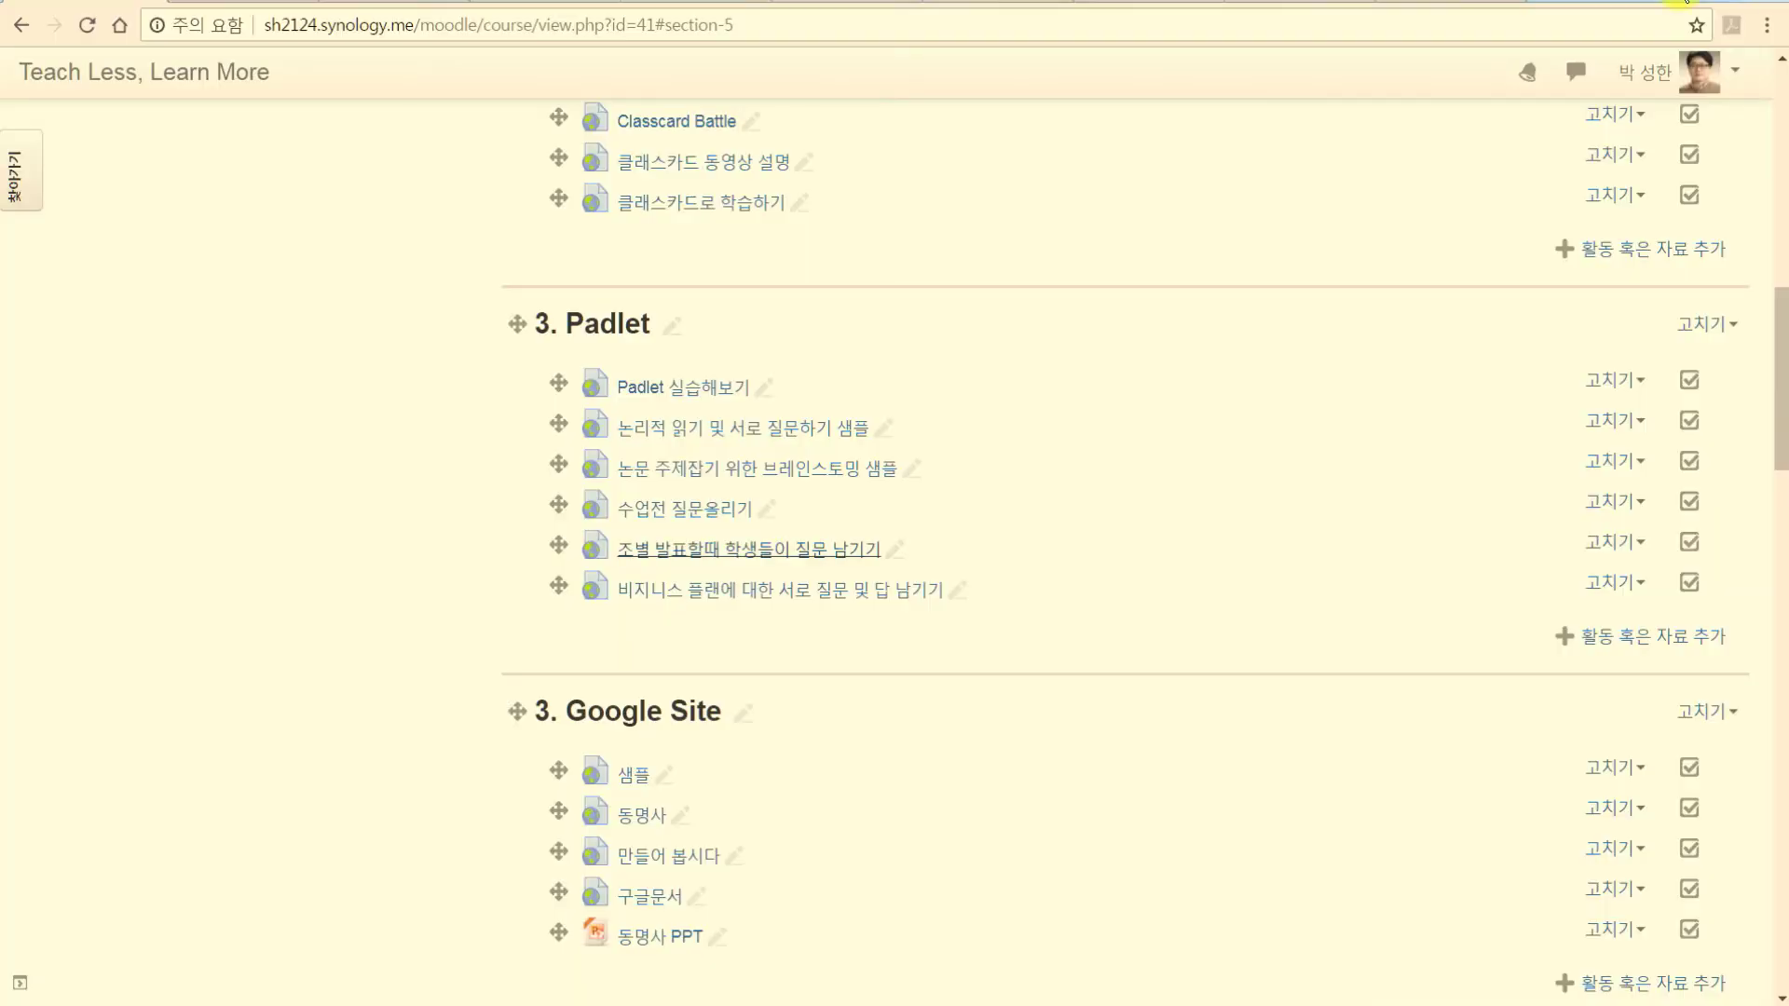
click(718, 592)
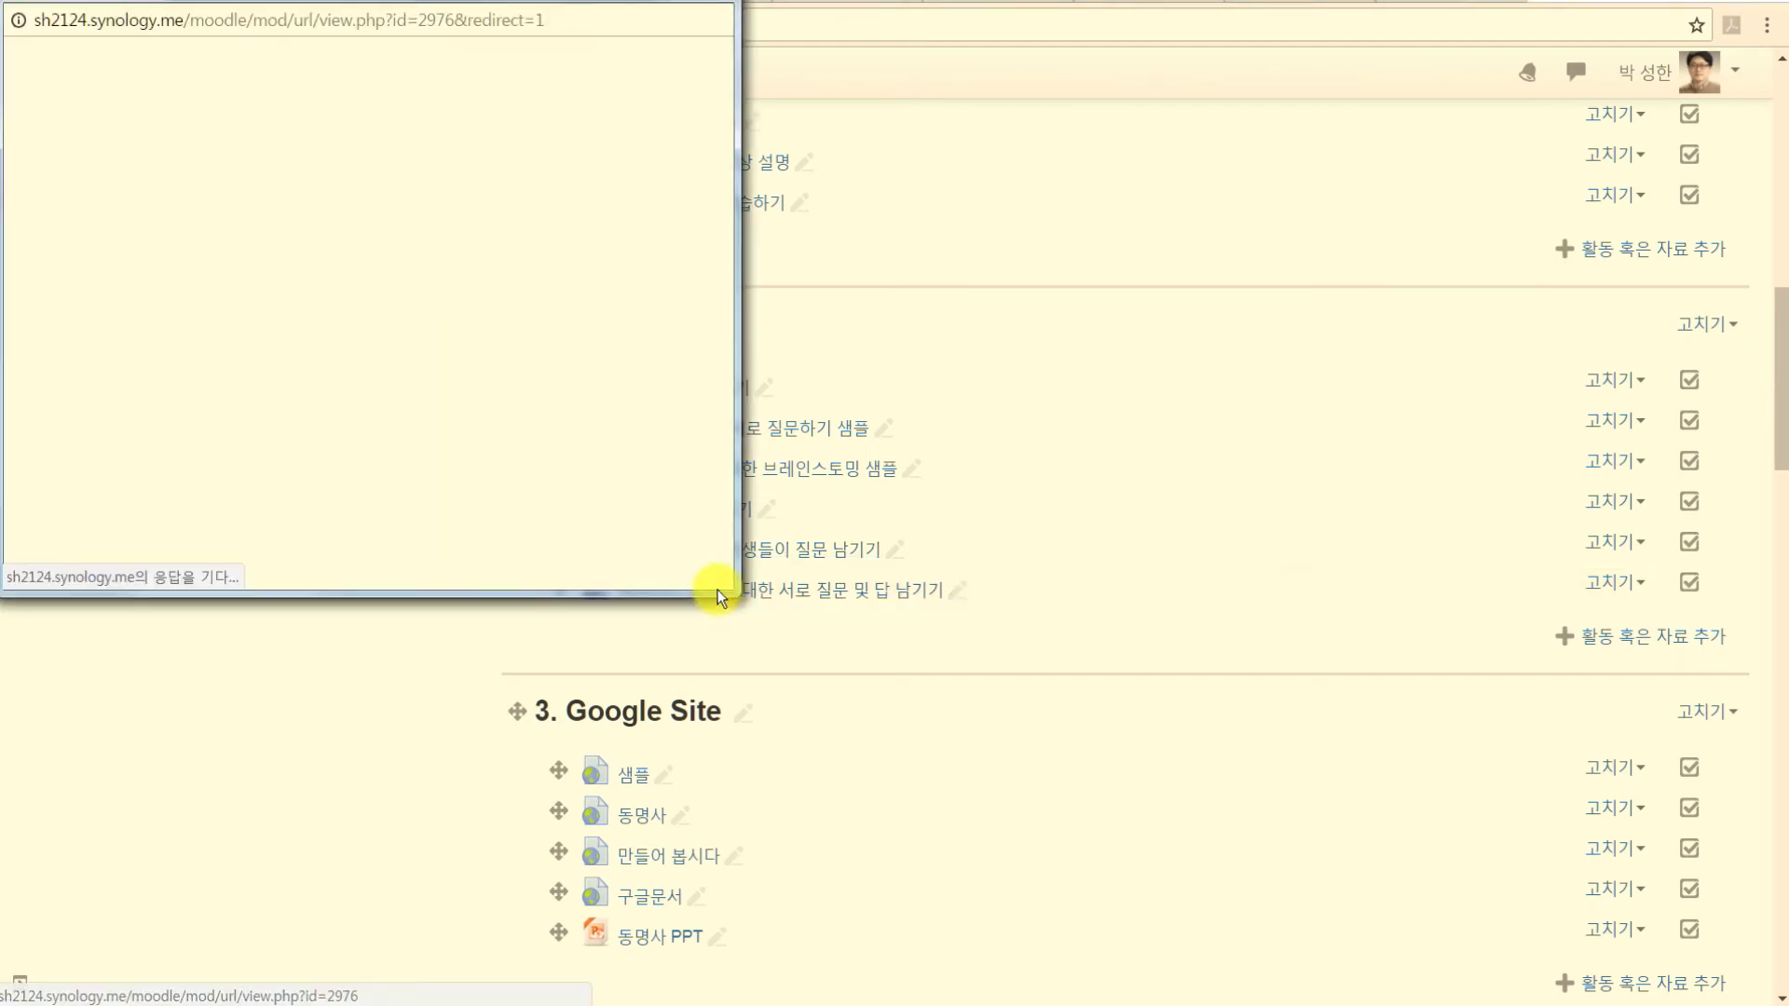
double_click(671, 10)
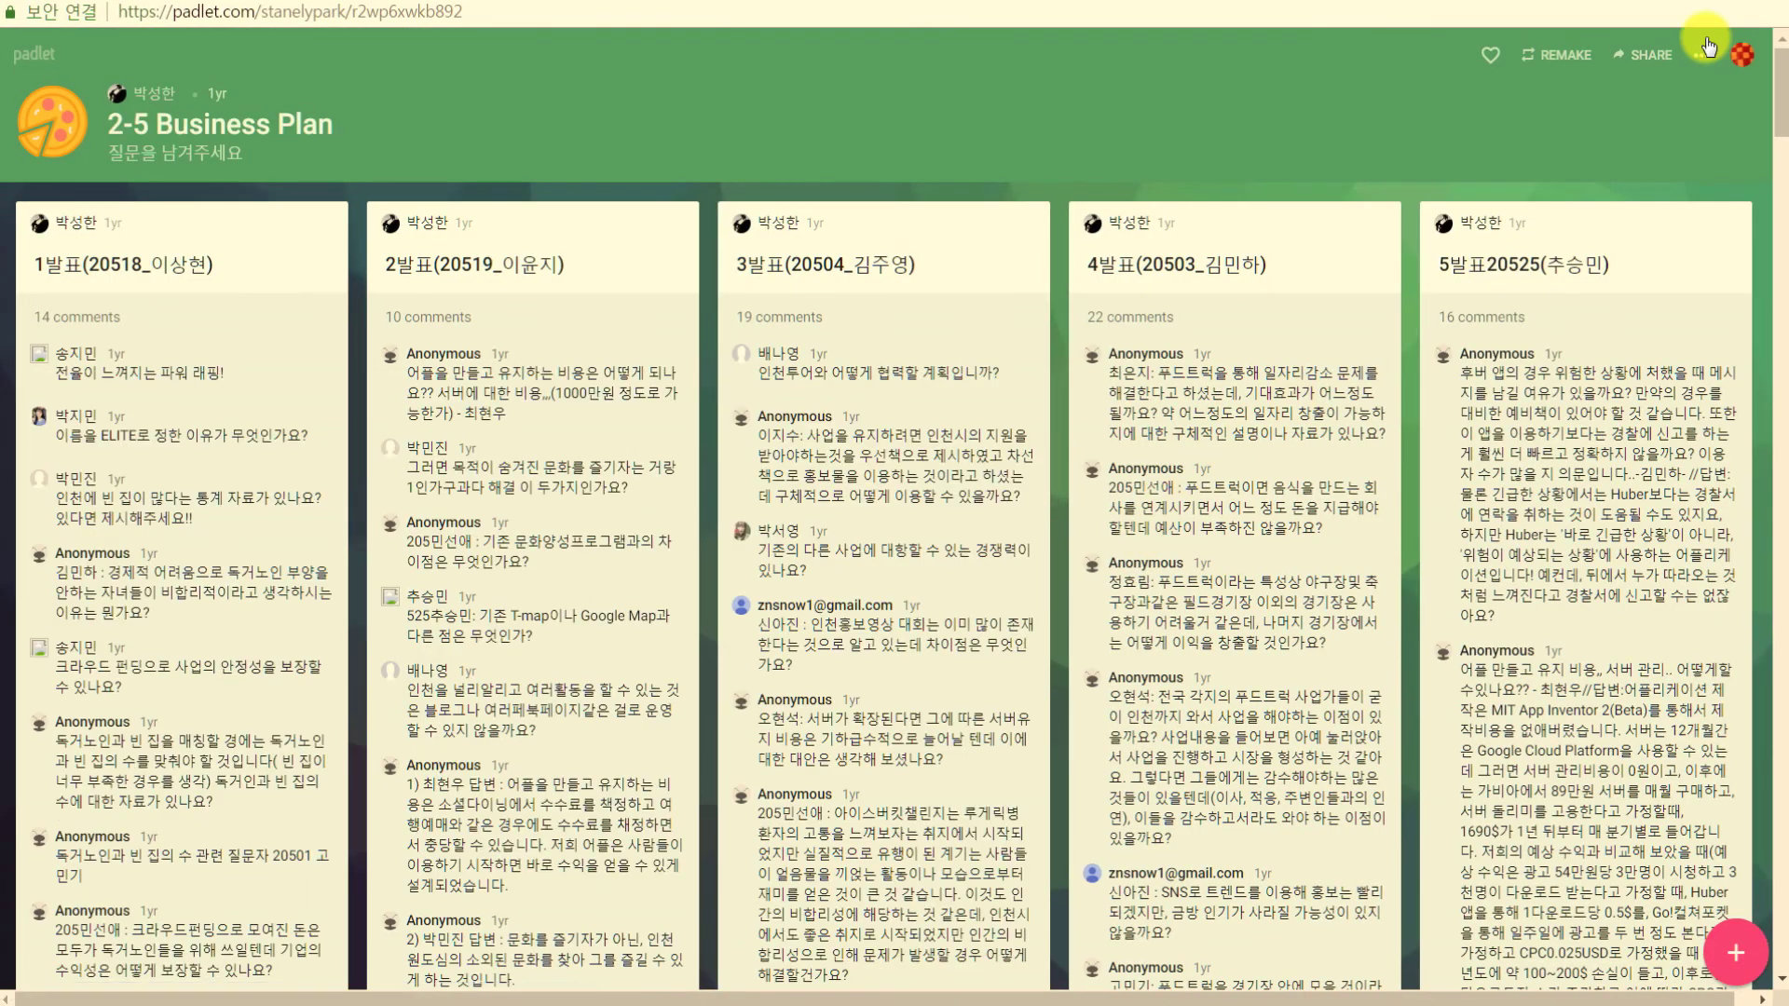
click(1761, 18)
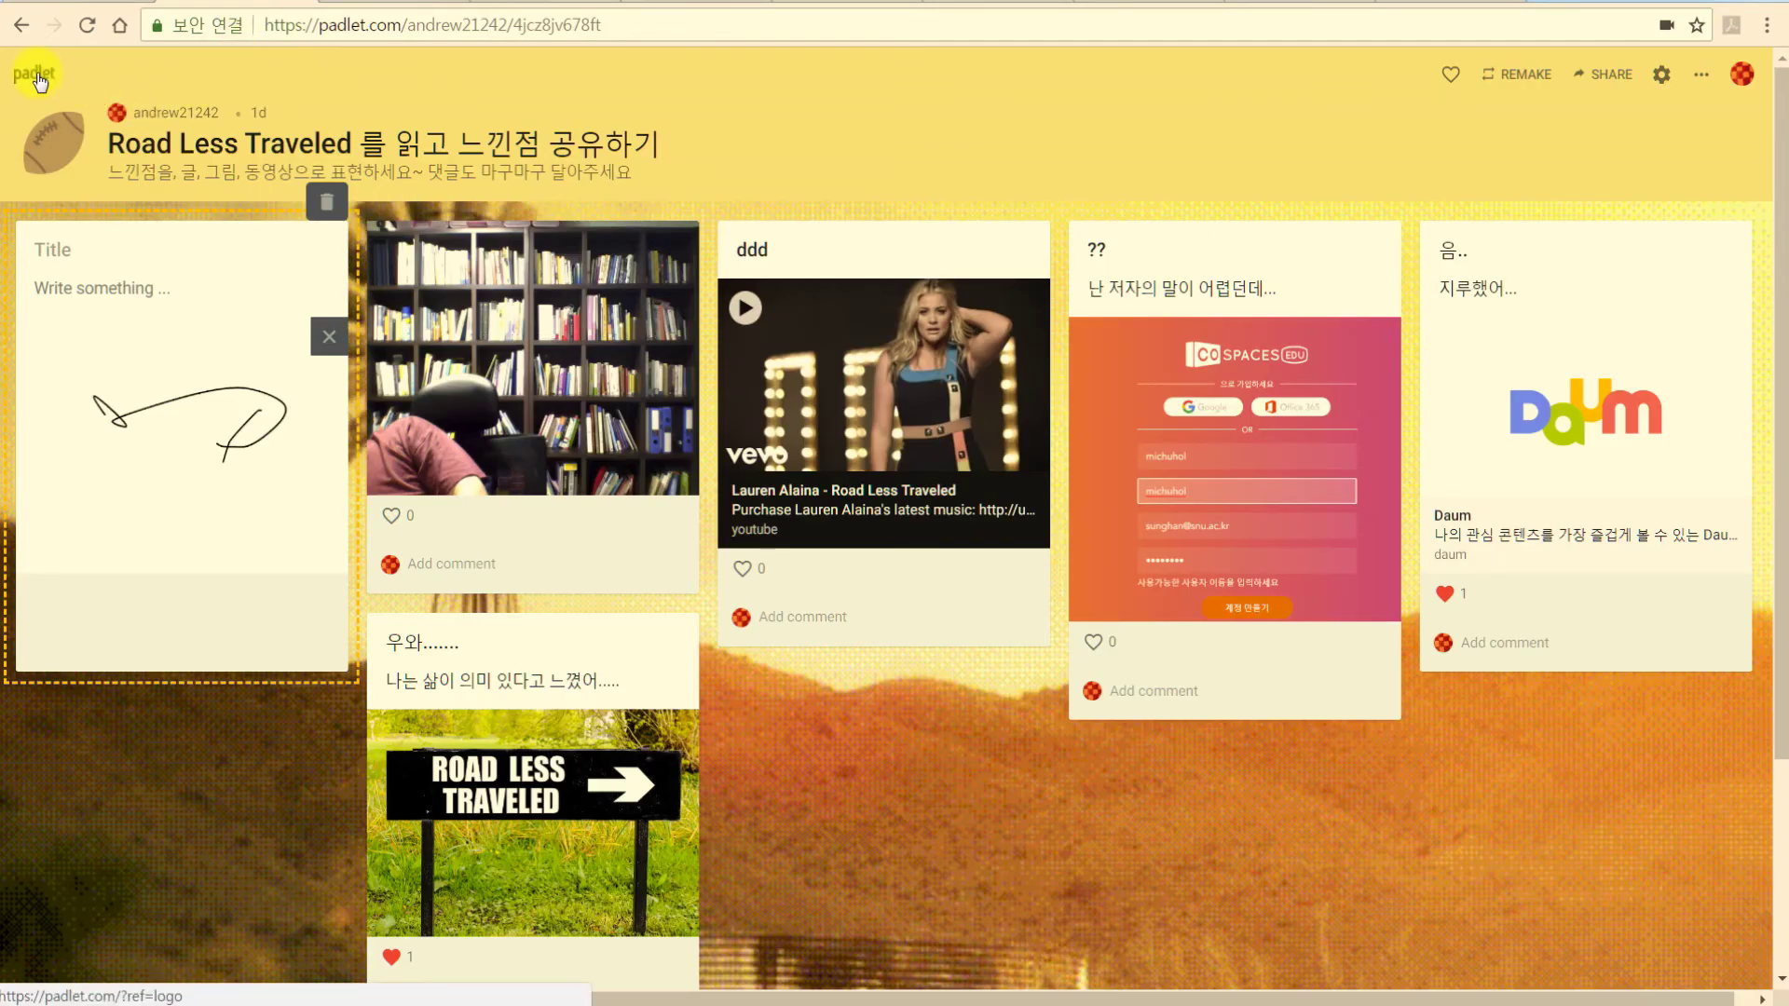
Like the Road Less Traveled board and start a new blank Canvas padlet.
click(1450, 74)
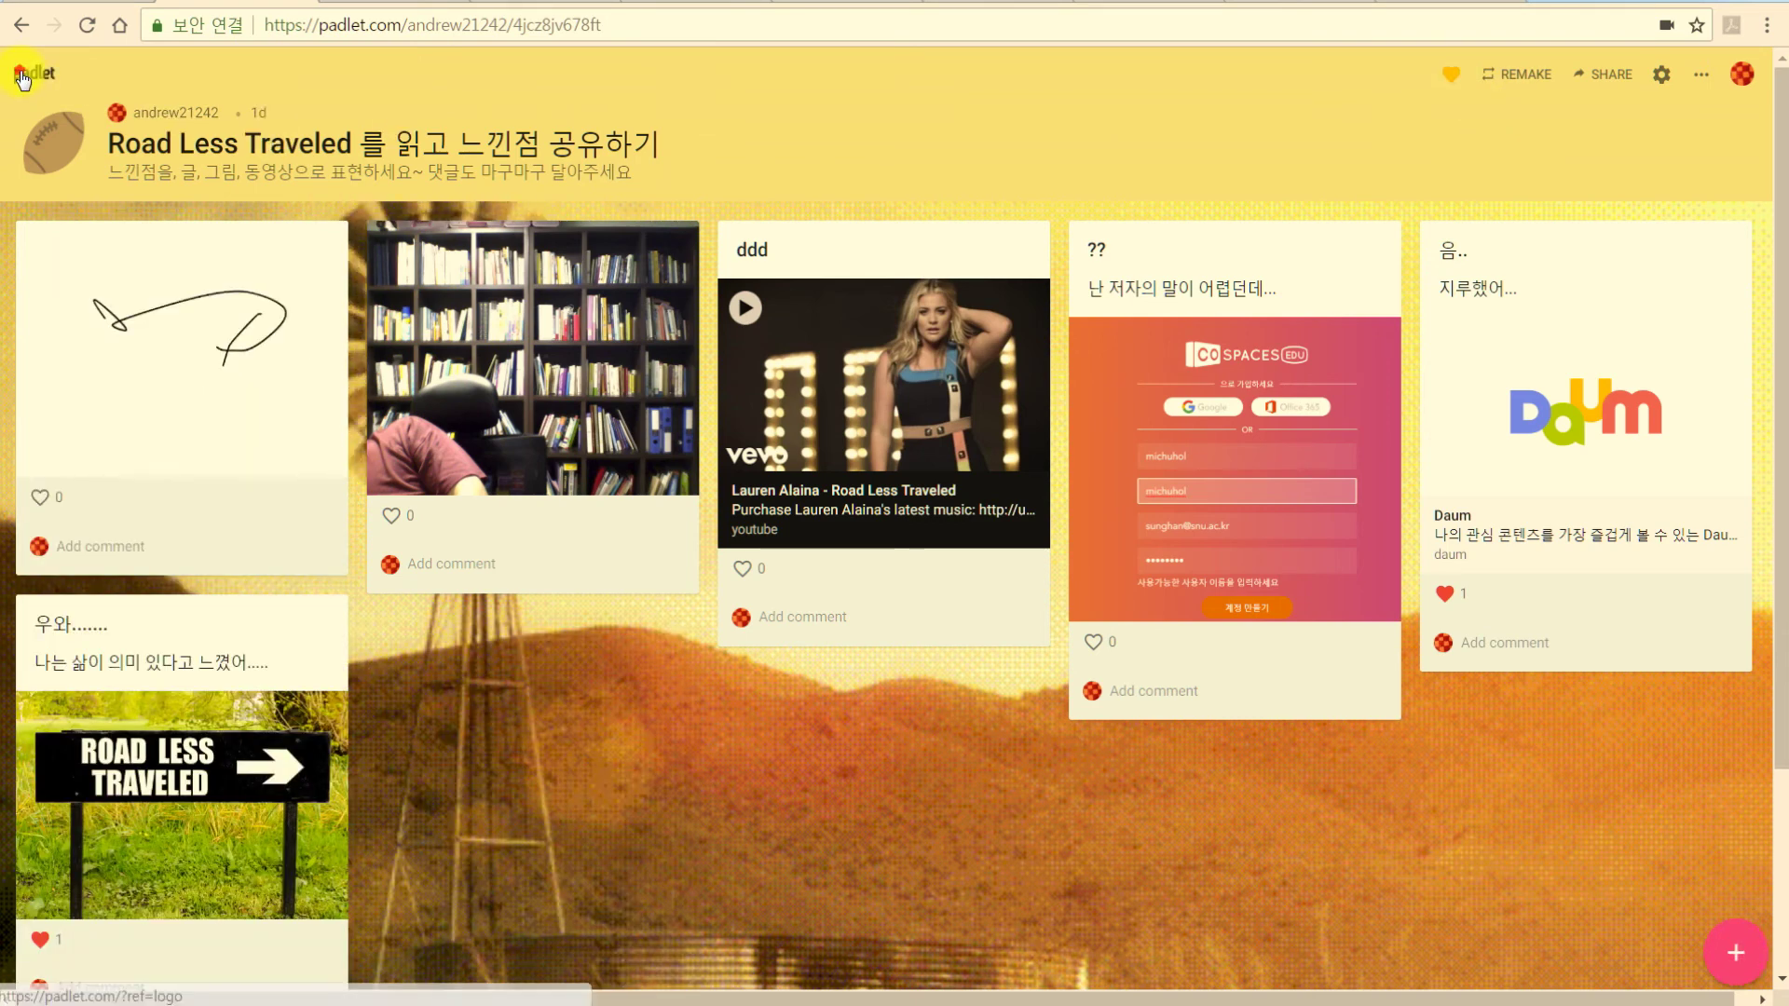
click(31, 73)
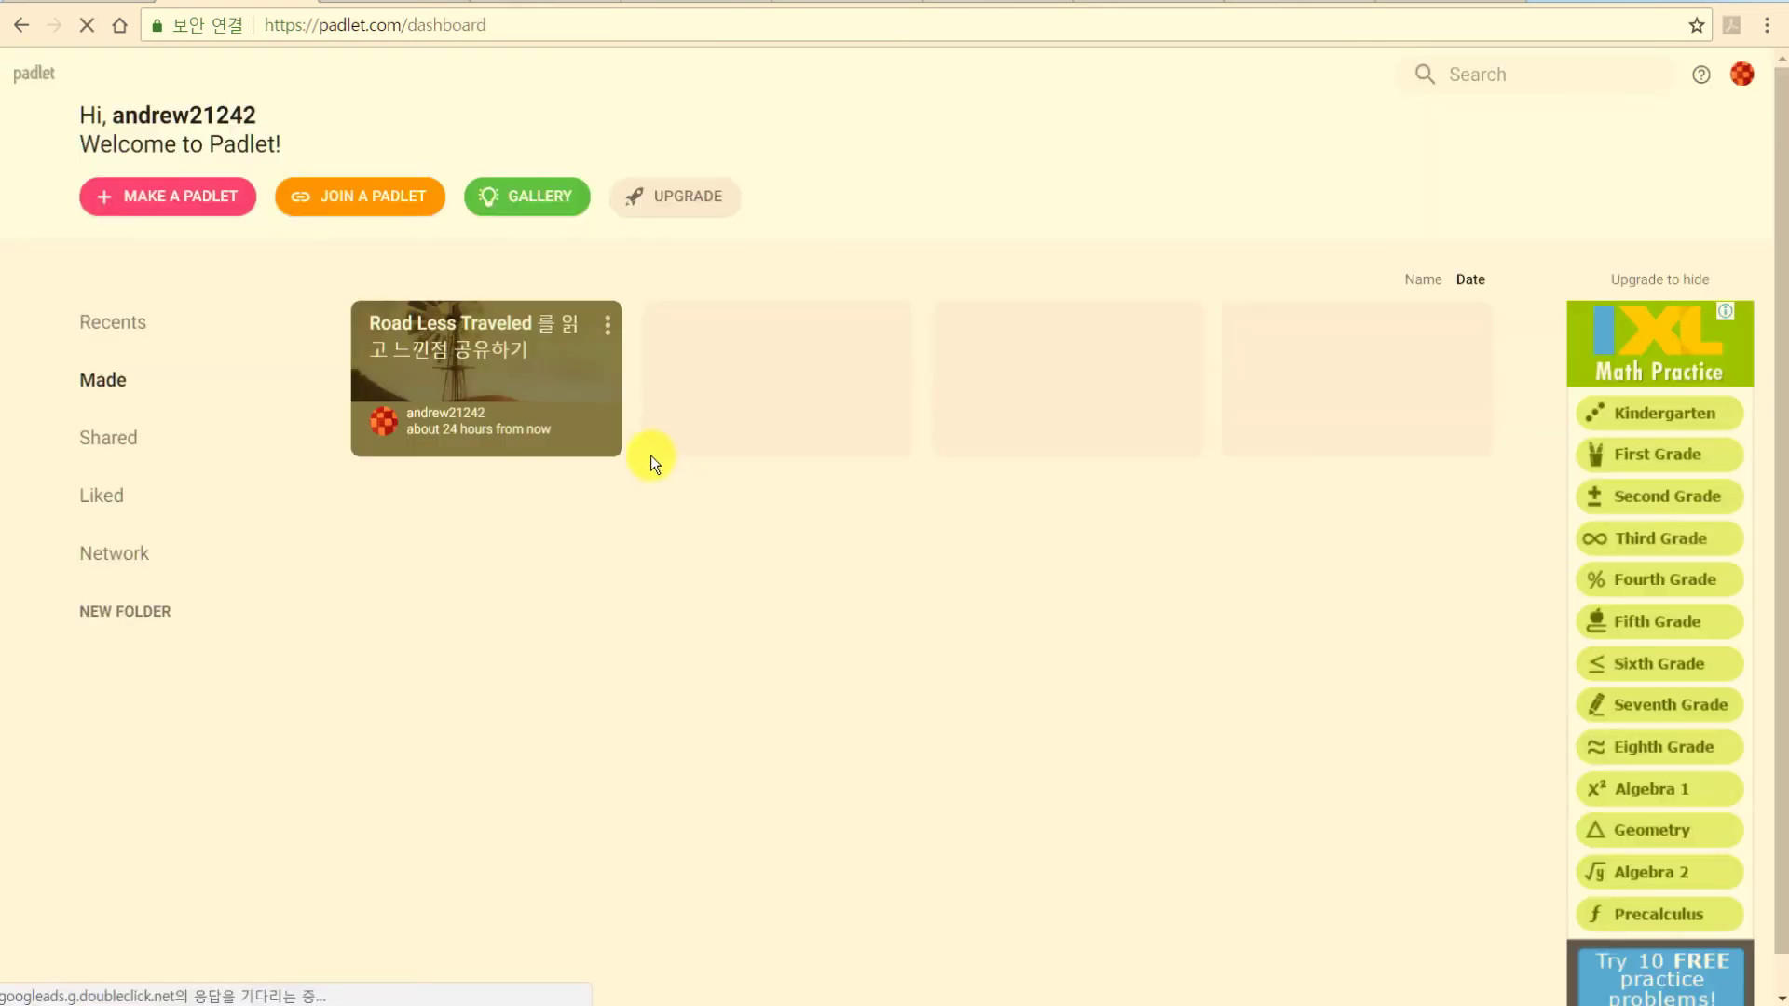
click(204, 213)
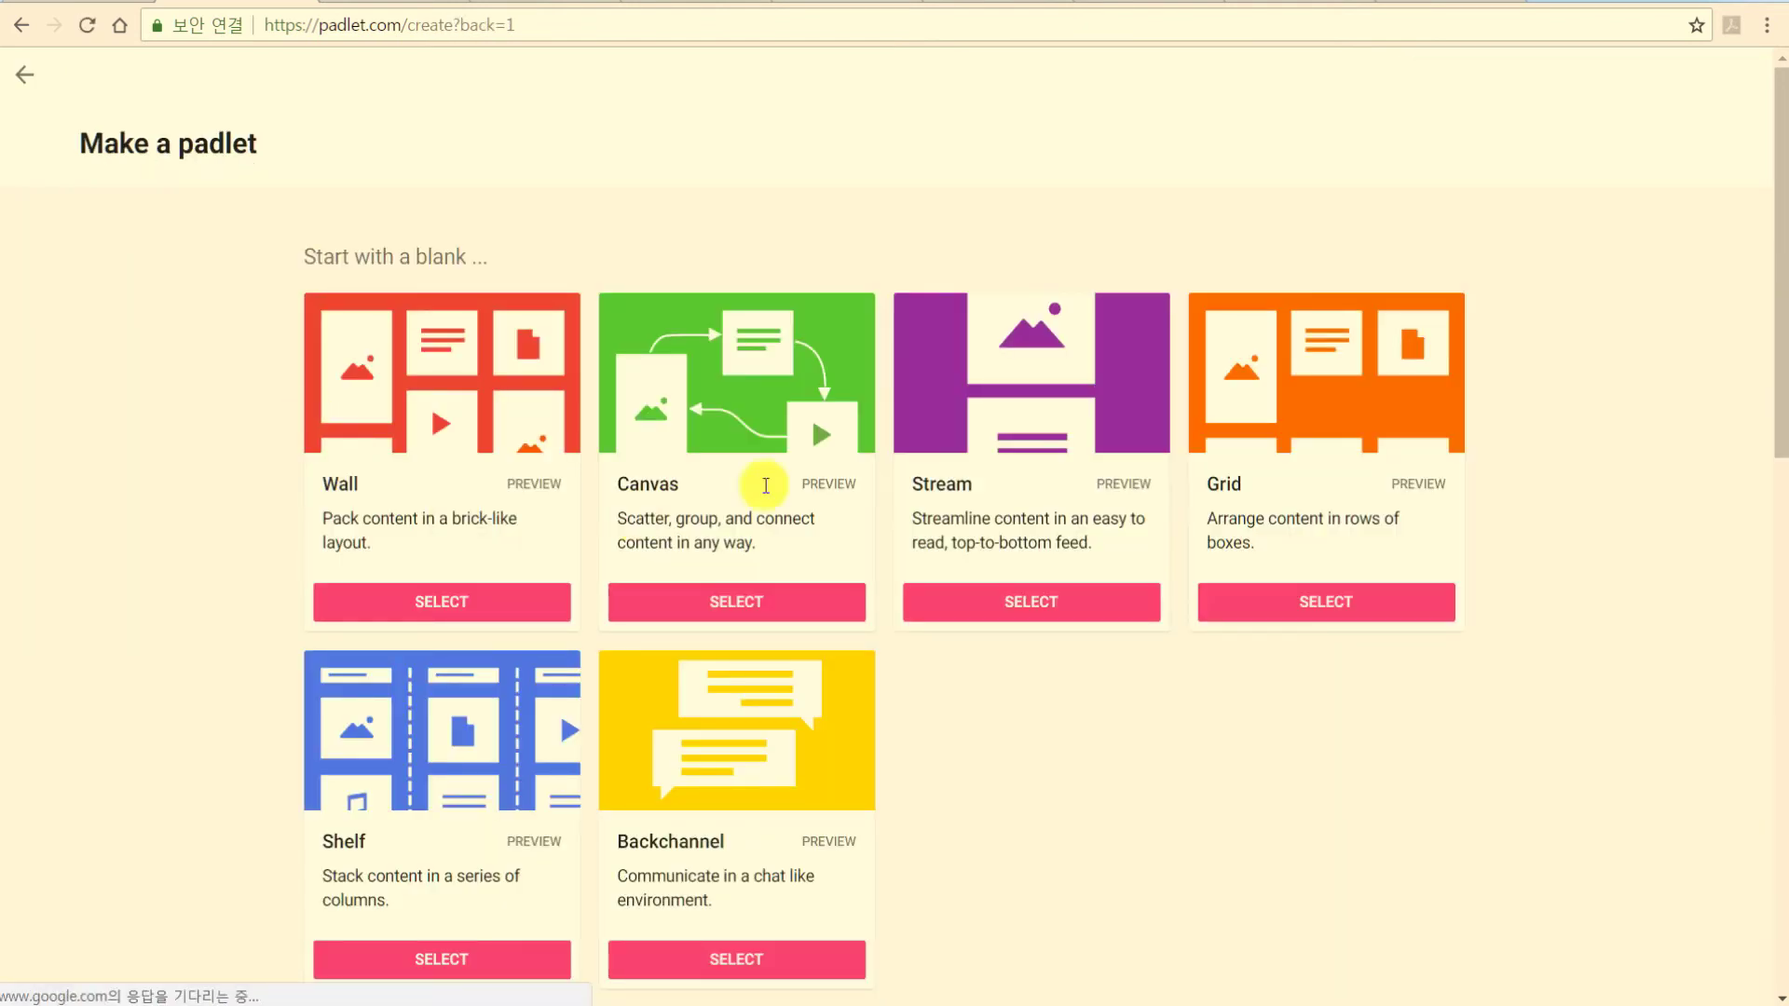
click(736, 601)
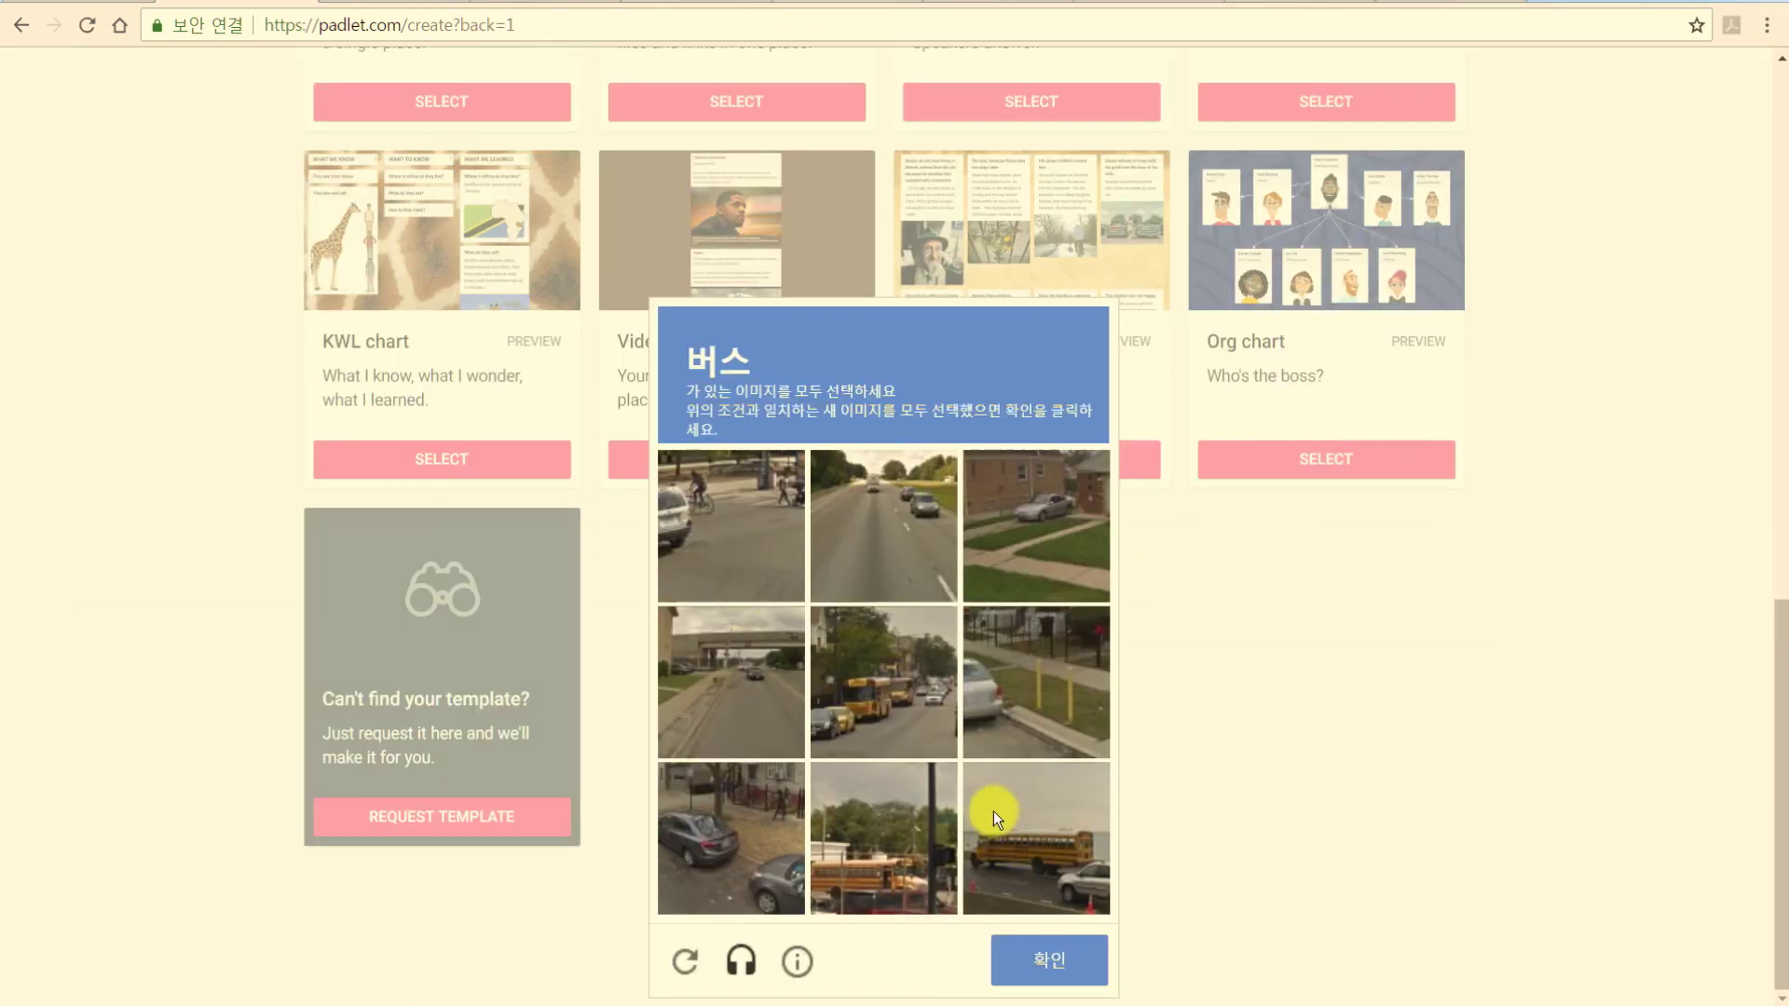
Answer the bus image verification and dismiss the padlet.com alert.
click(892, 792)
click(885, 708)
click(1041, 962)
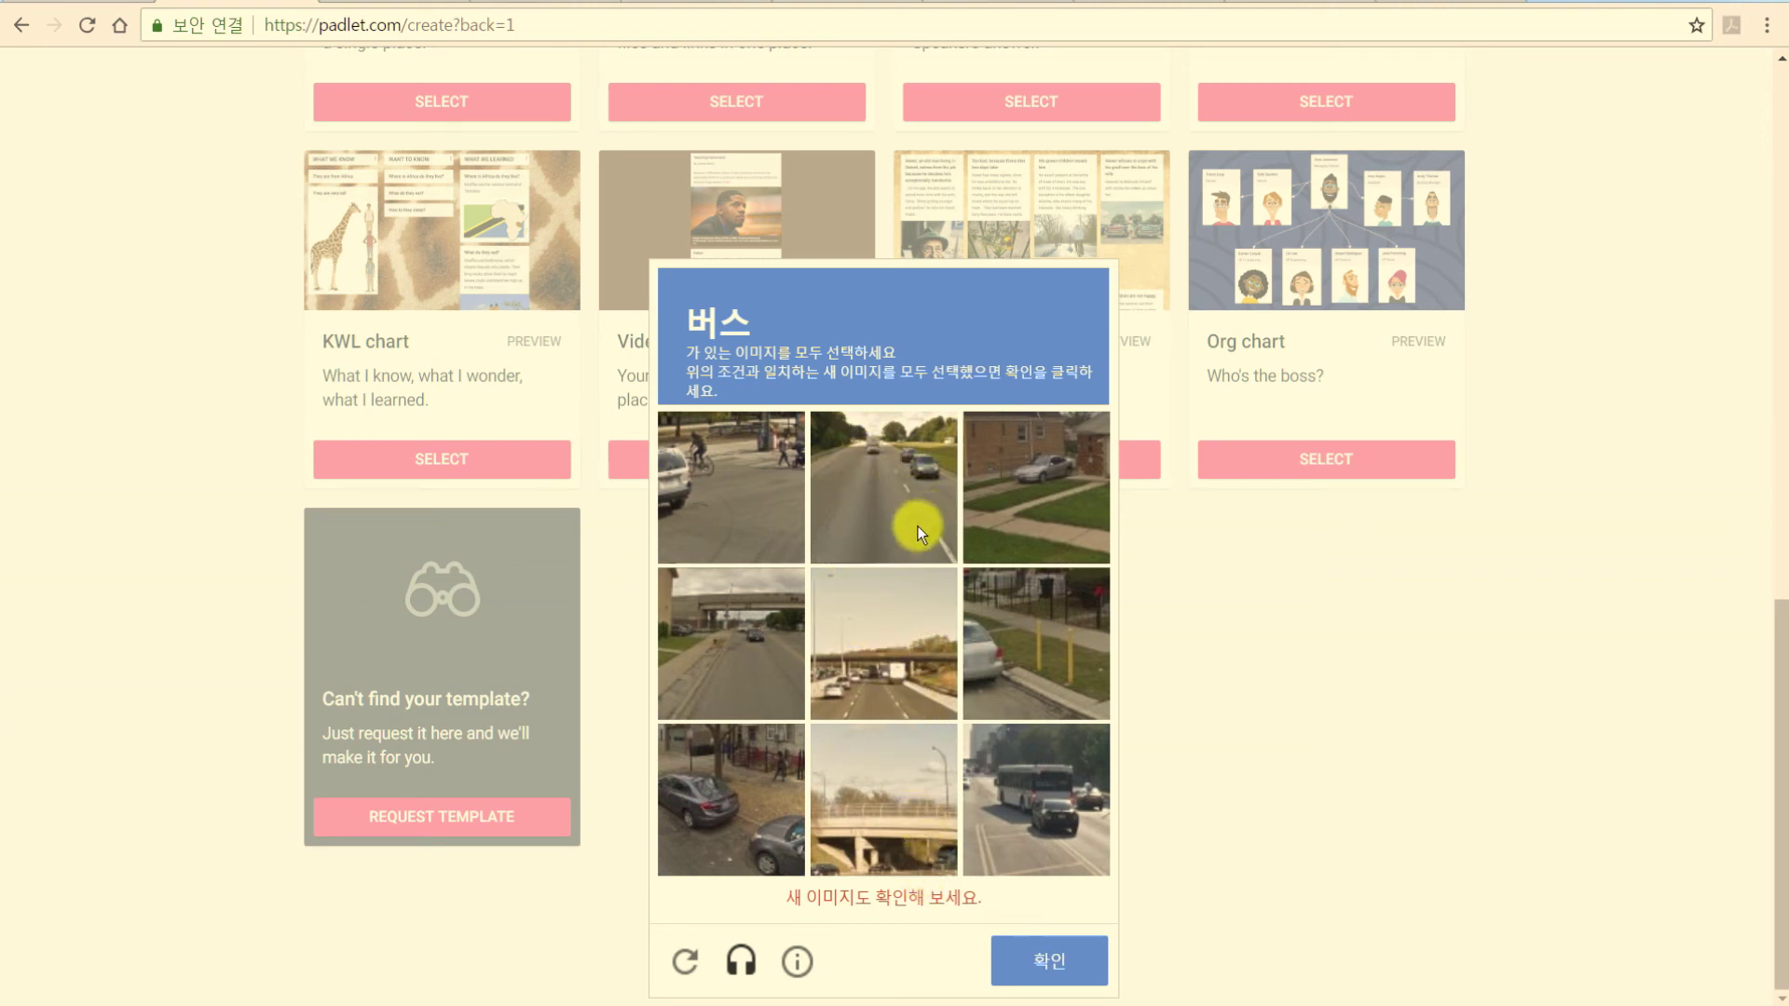
click(1016, 833)
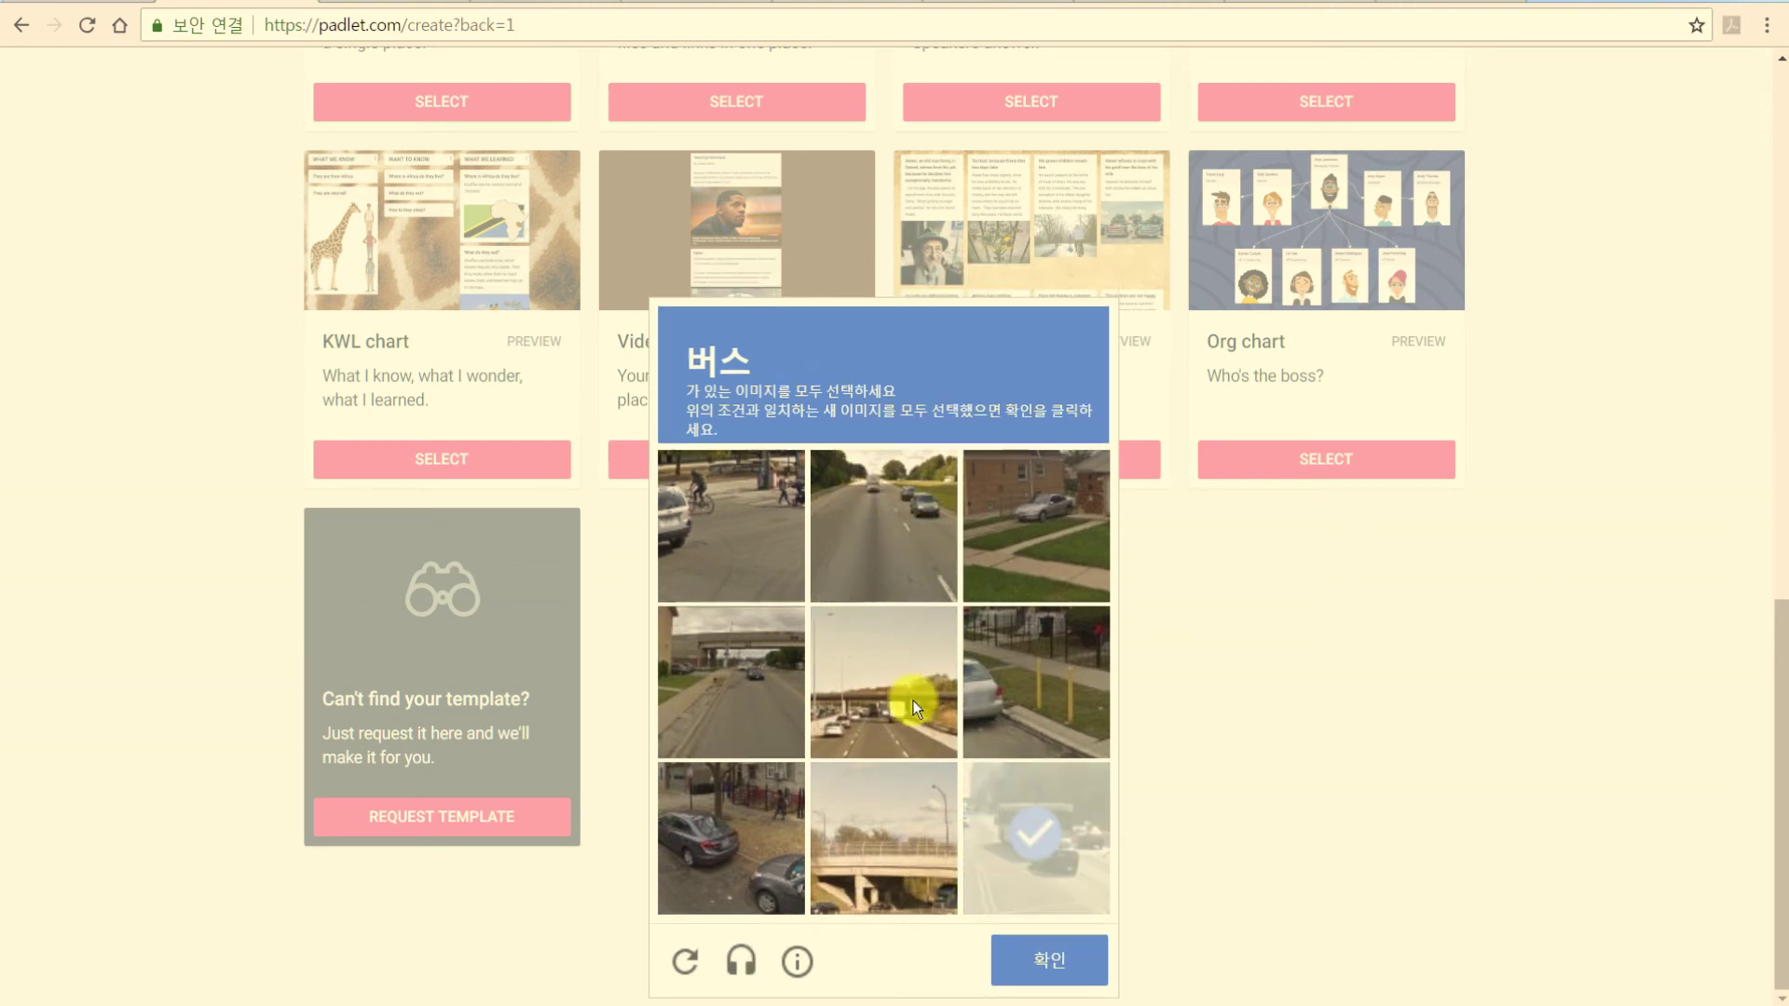
click(886, 685)
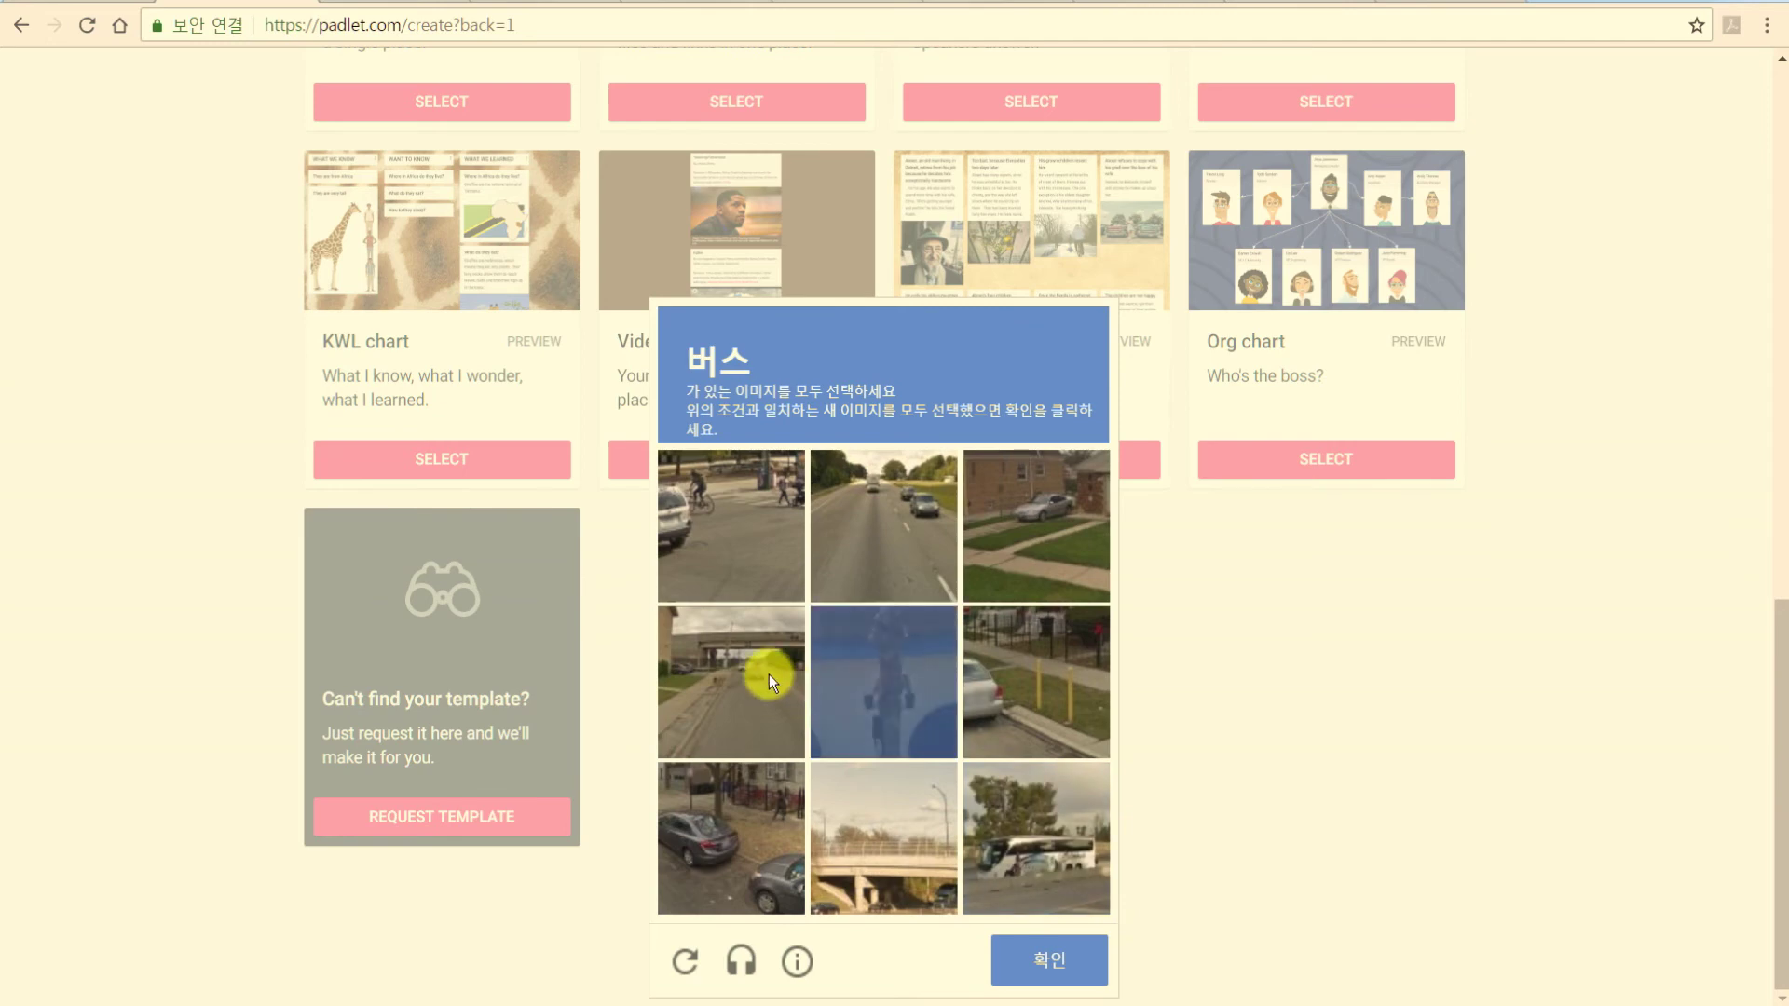
click(1050, 962)
click(1047, 851)
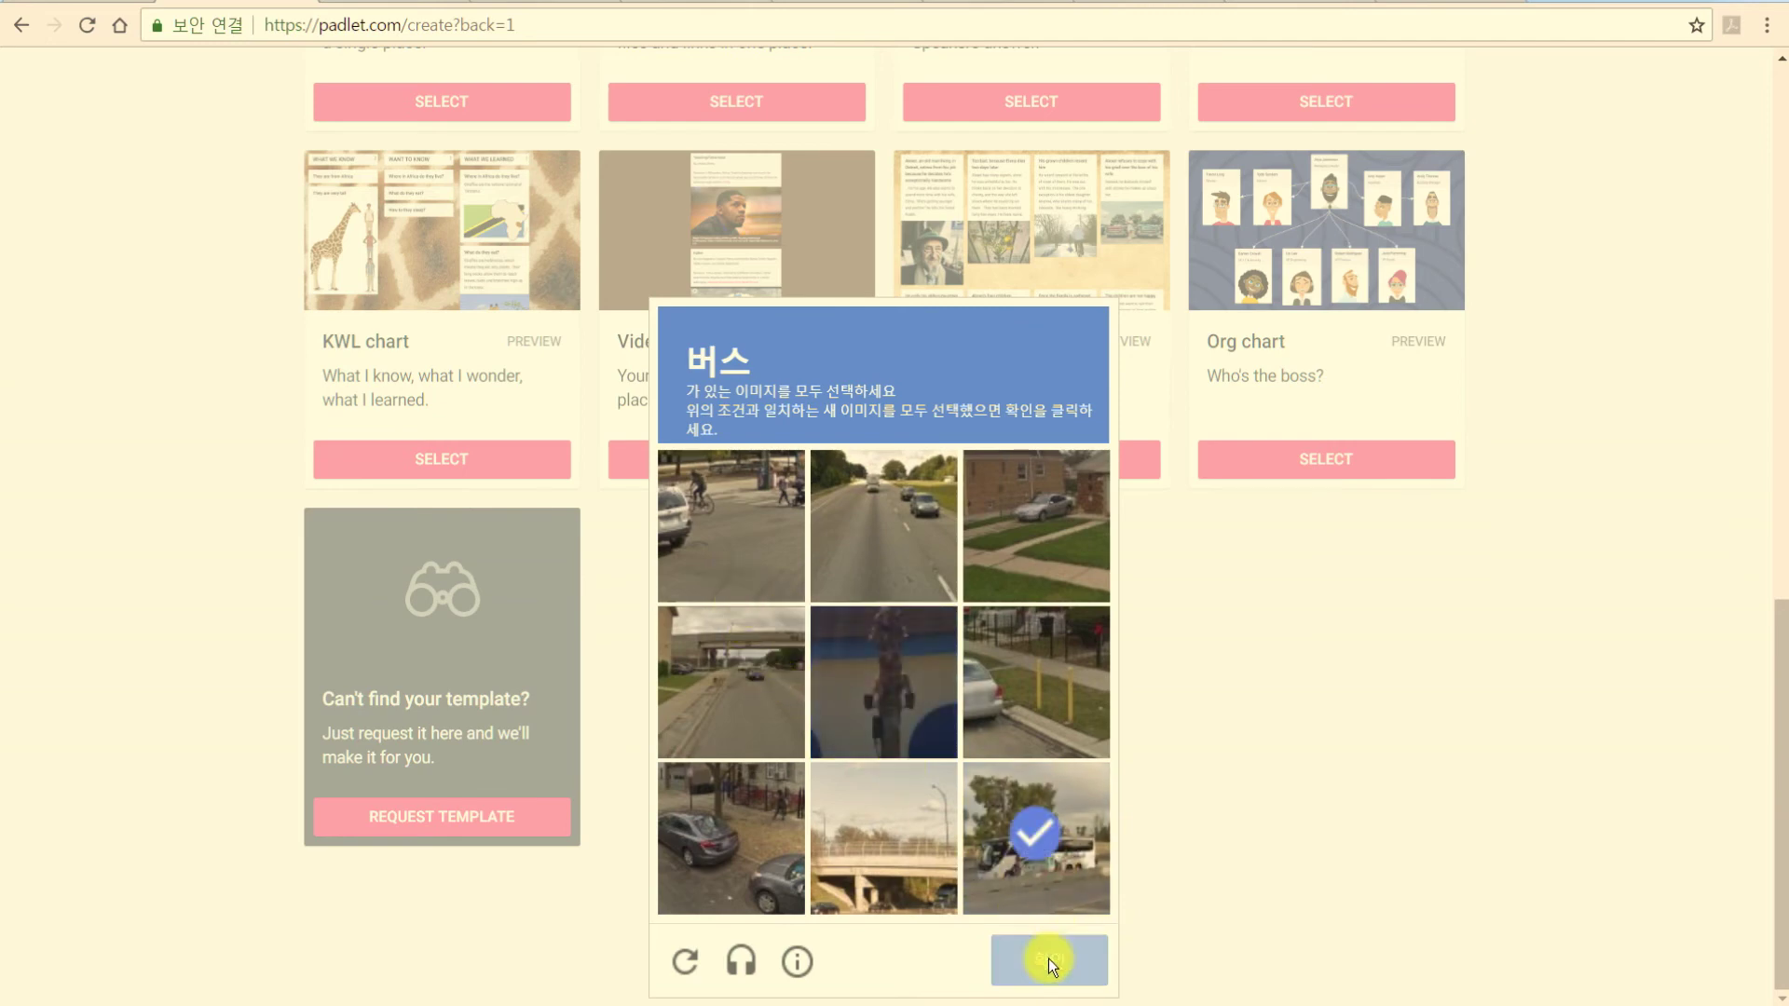
click(1046, 959)
key(Return)
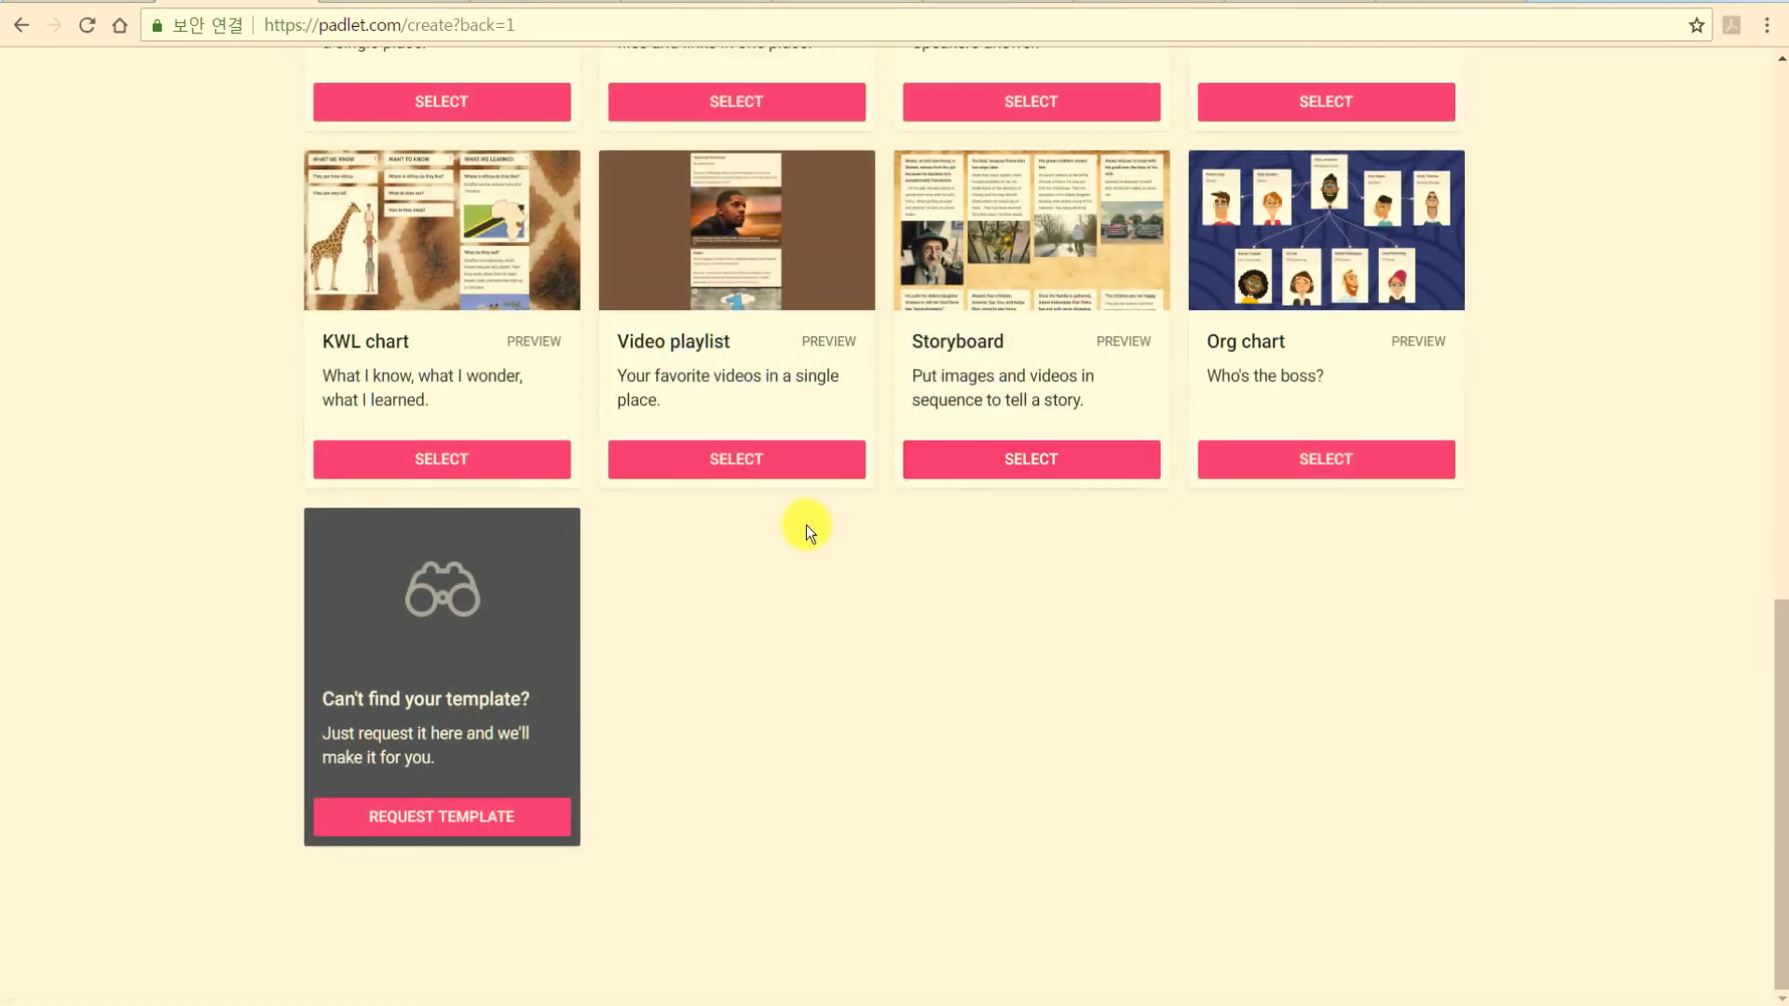
scroll(807, 523, up, 4)
scroll(807, 523, up, 8)
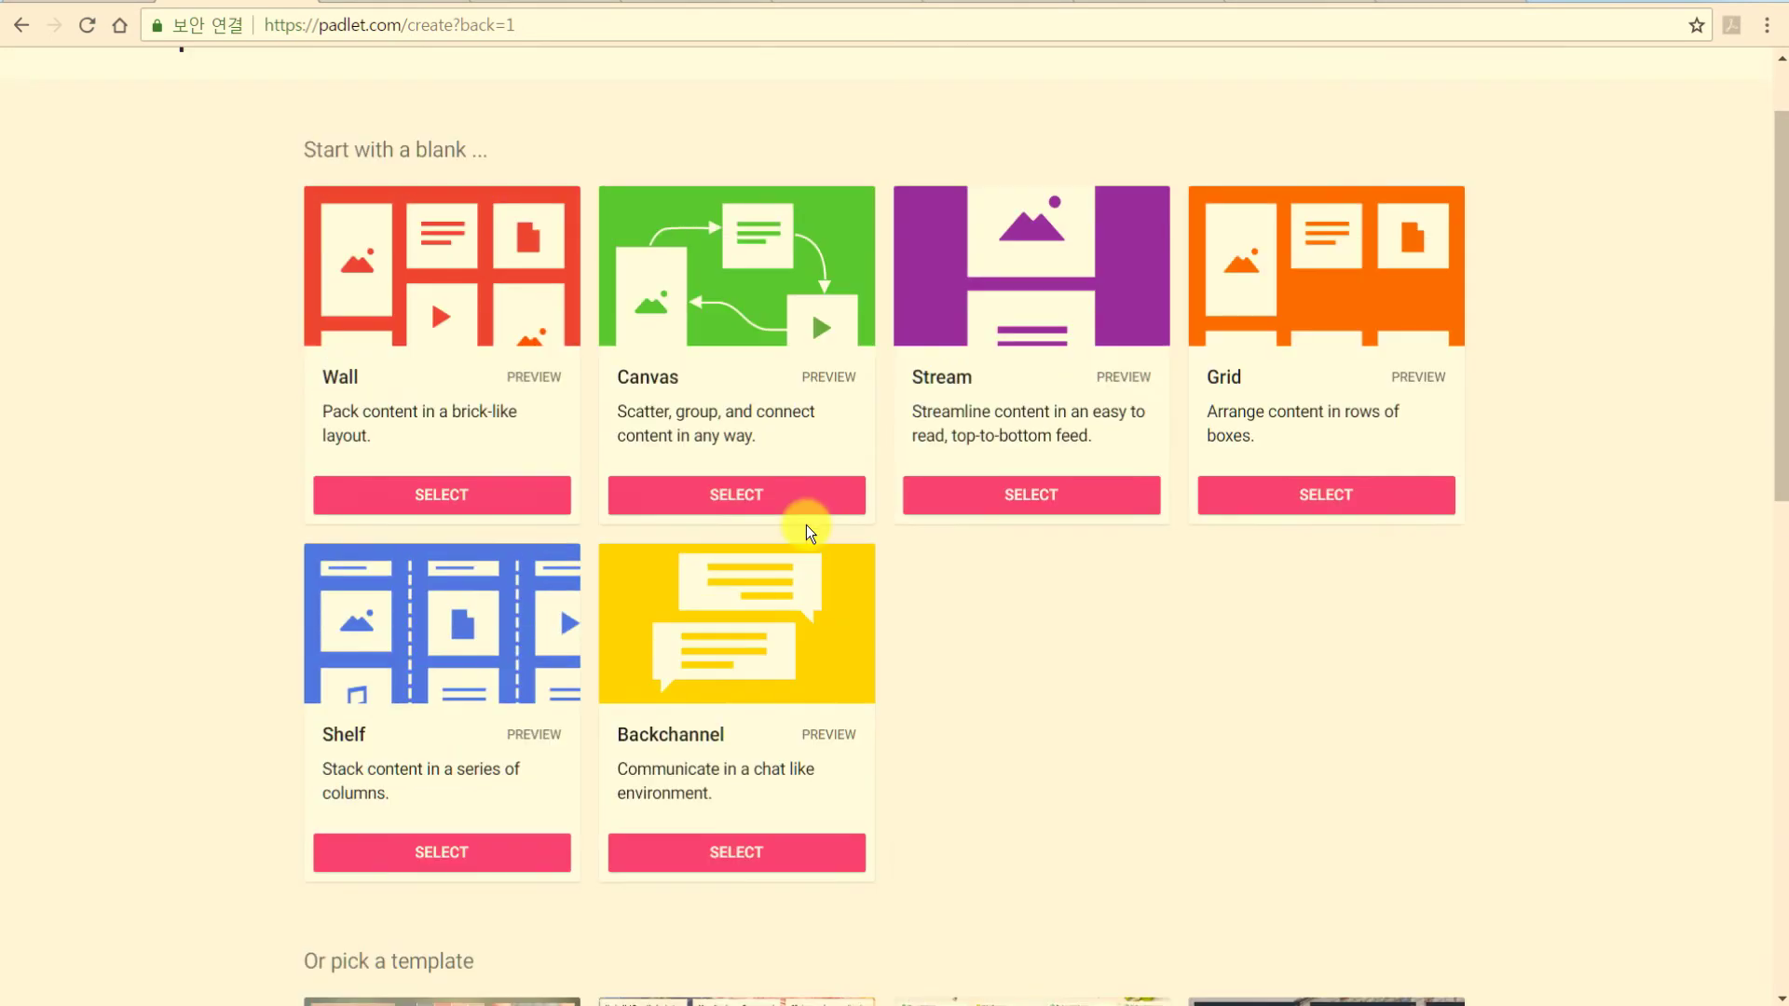
Choose Canvas again and pass the road-sign image verification to create the padlet.
click(752, 501)
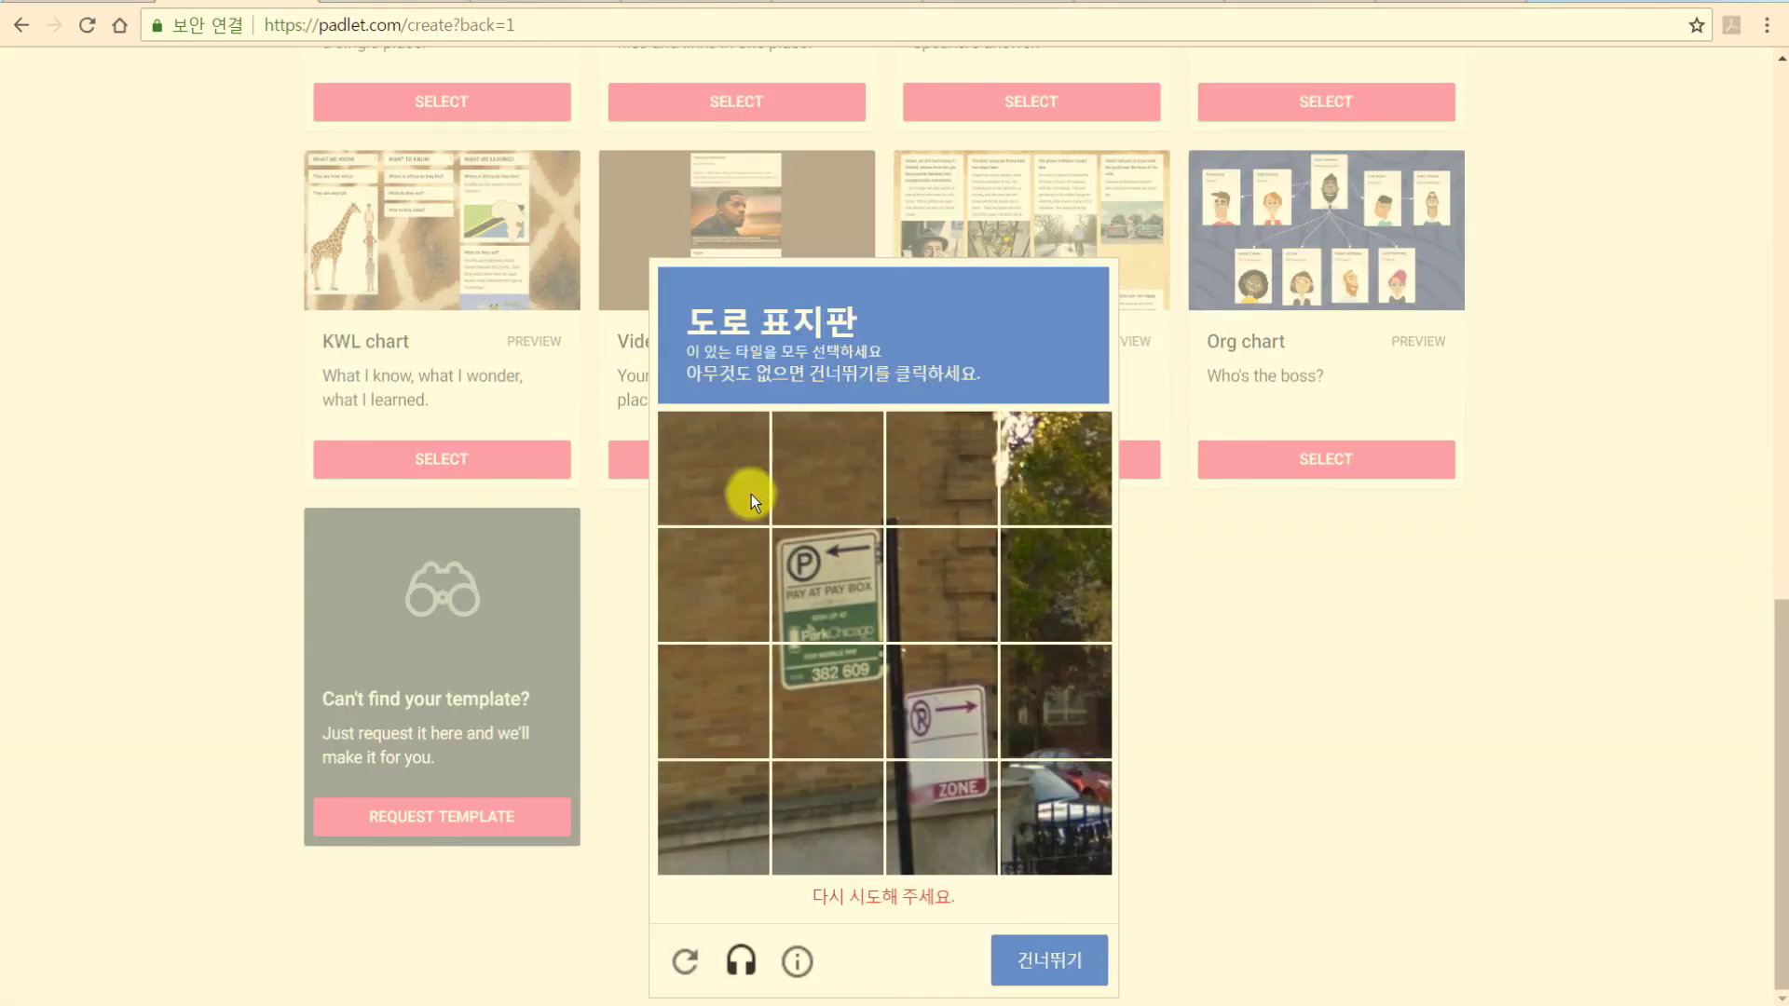
click(812, 626)
click(835, 747)
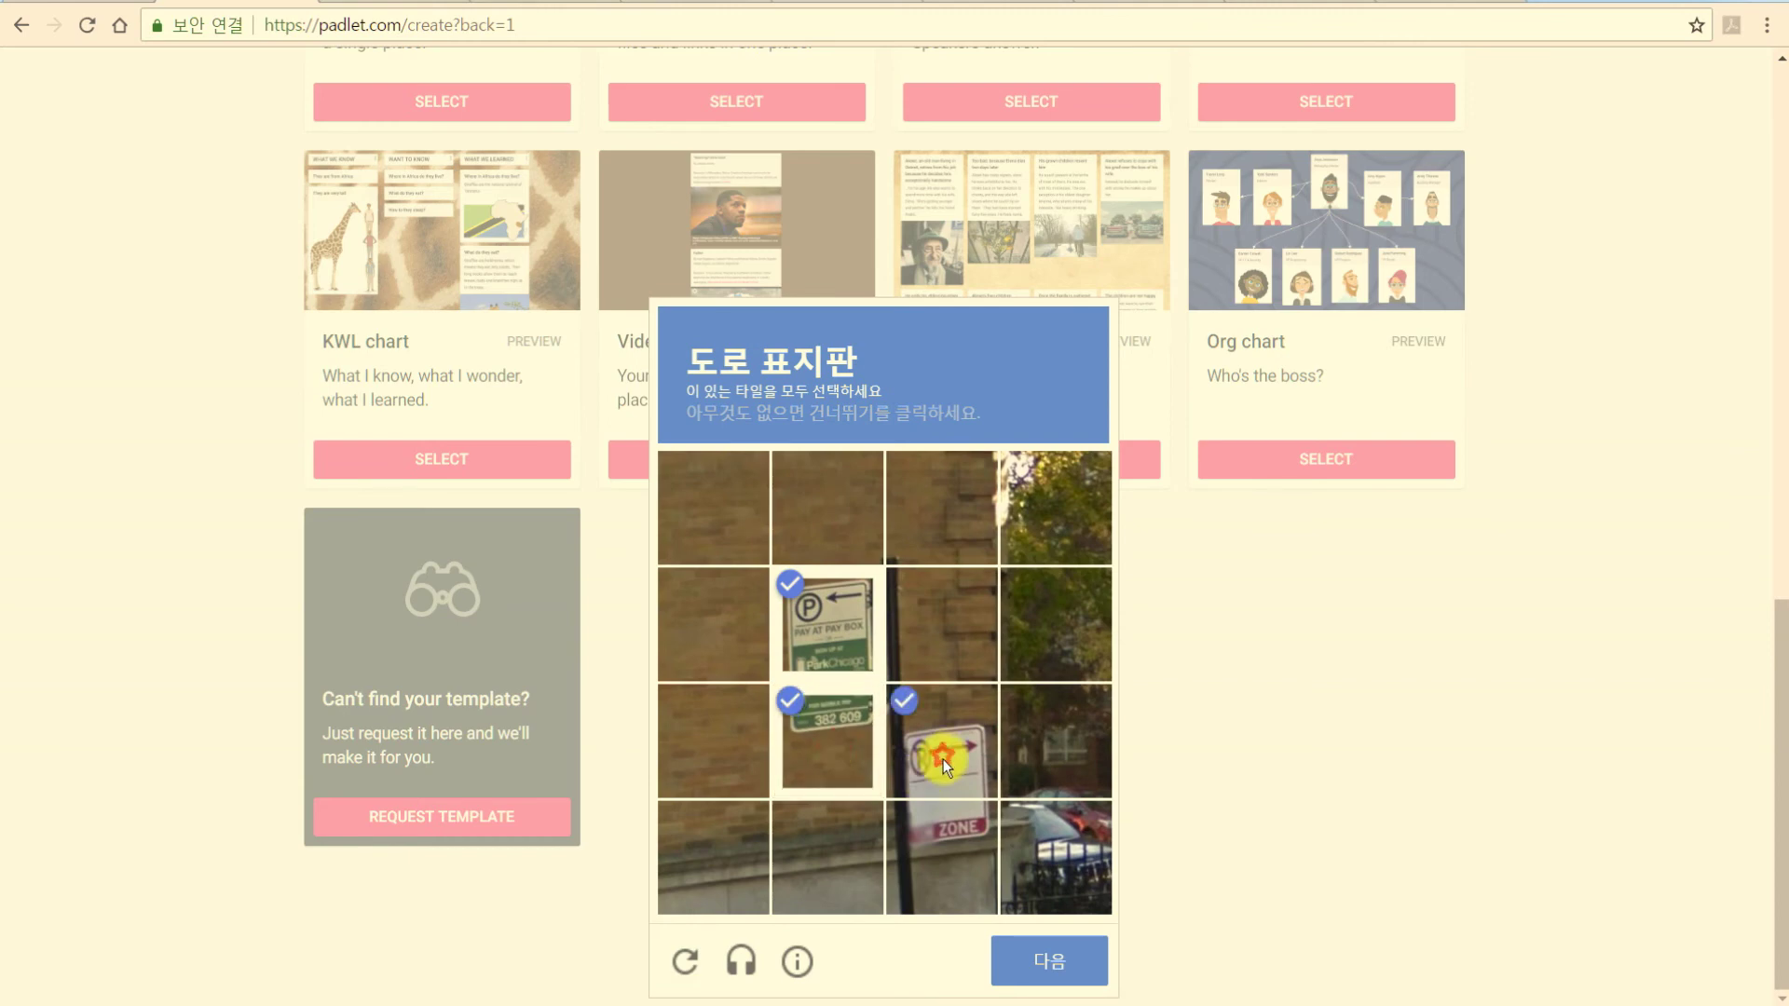
click(941, 857)
click(1048, 959)
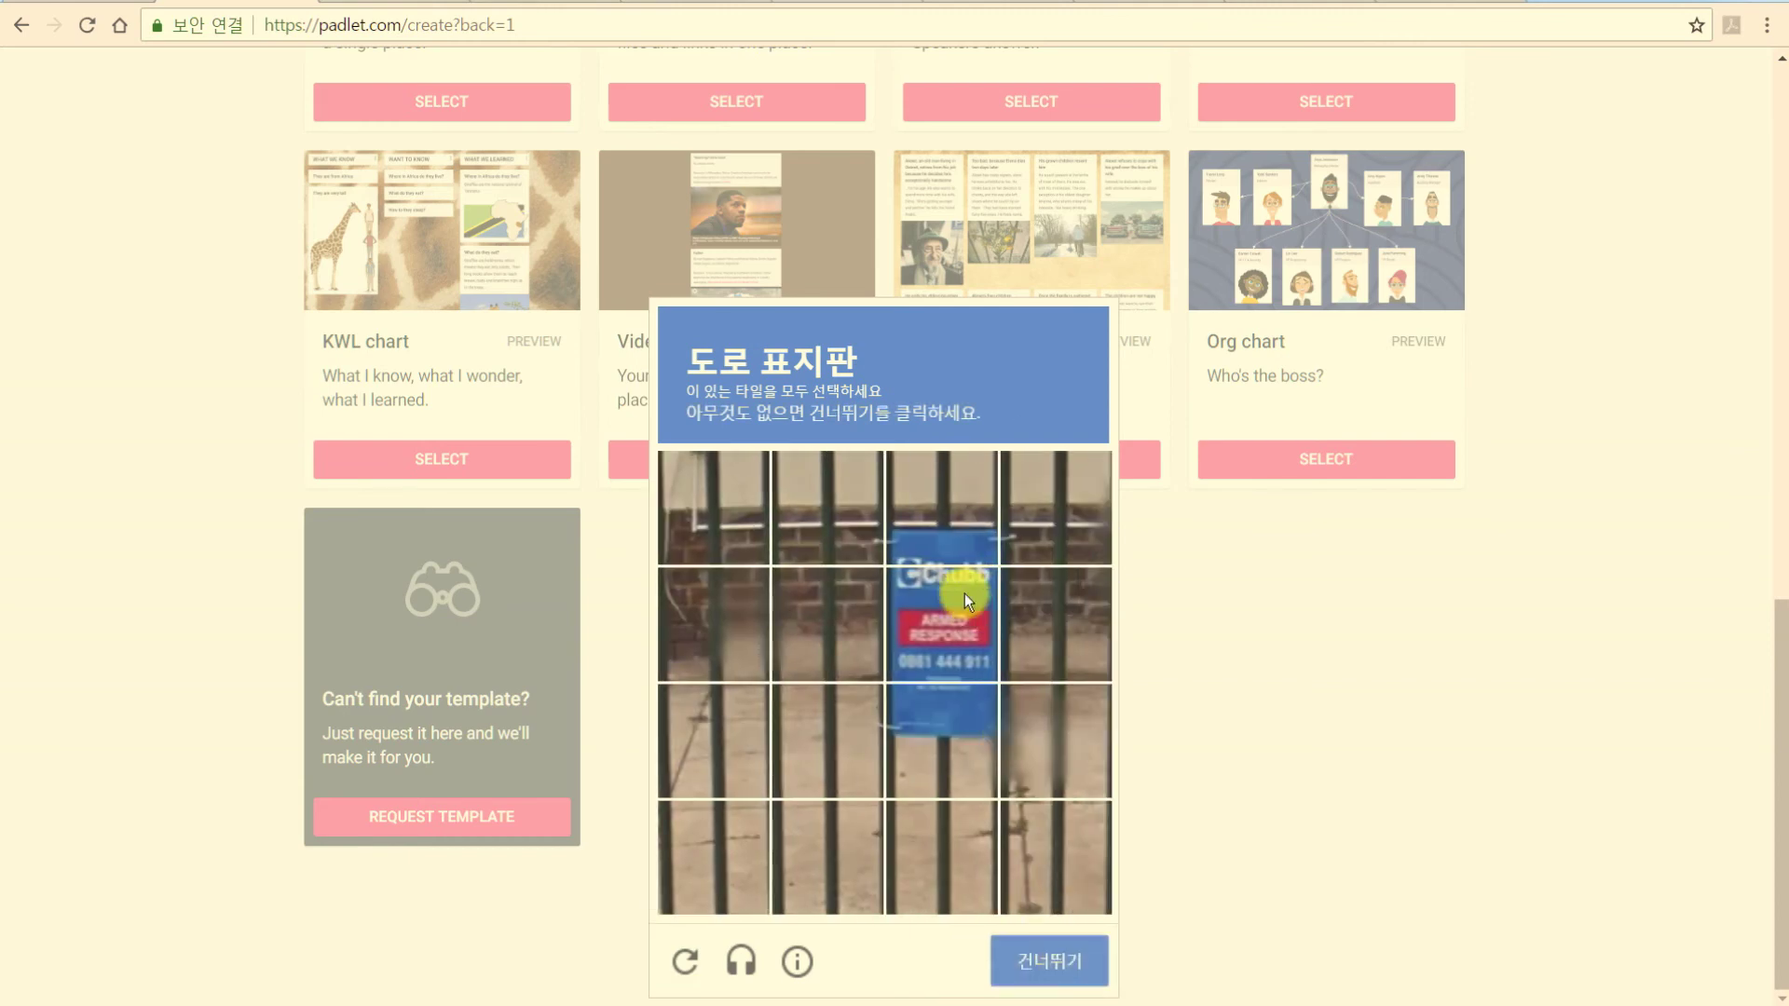
click(955, 531)
click(948, 624)
click(941, 725)
click(1058, 960)
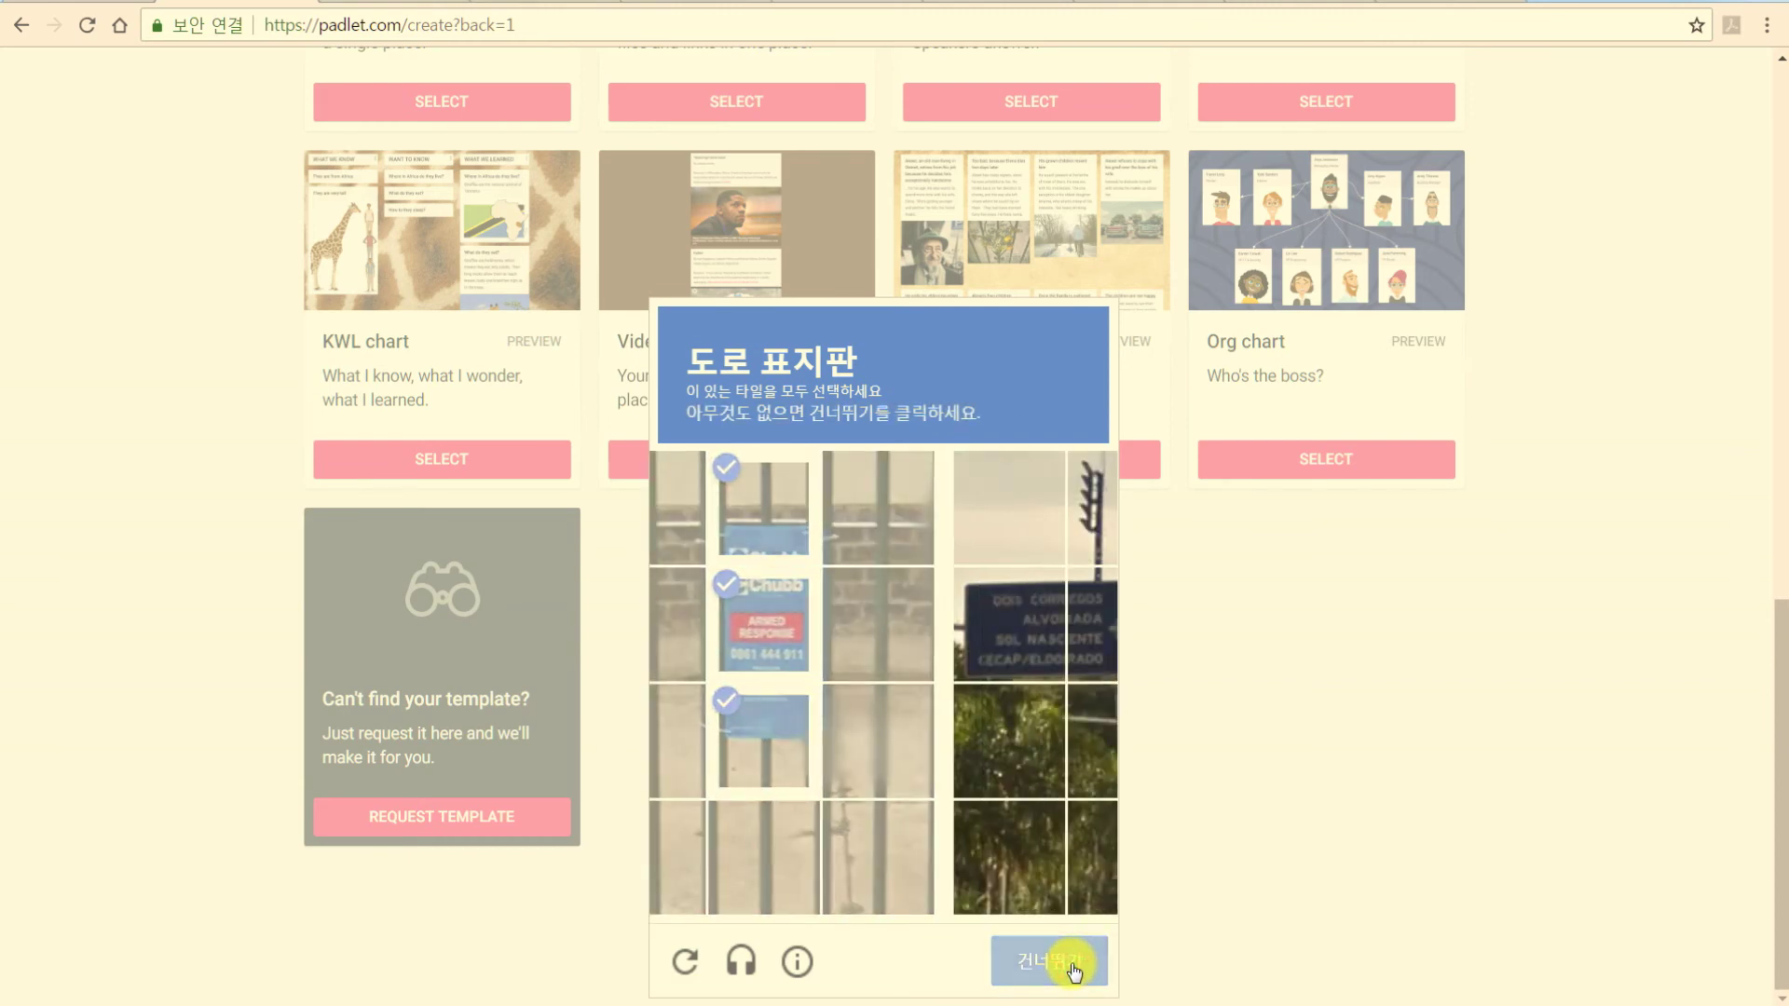
click(713, 623)
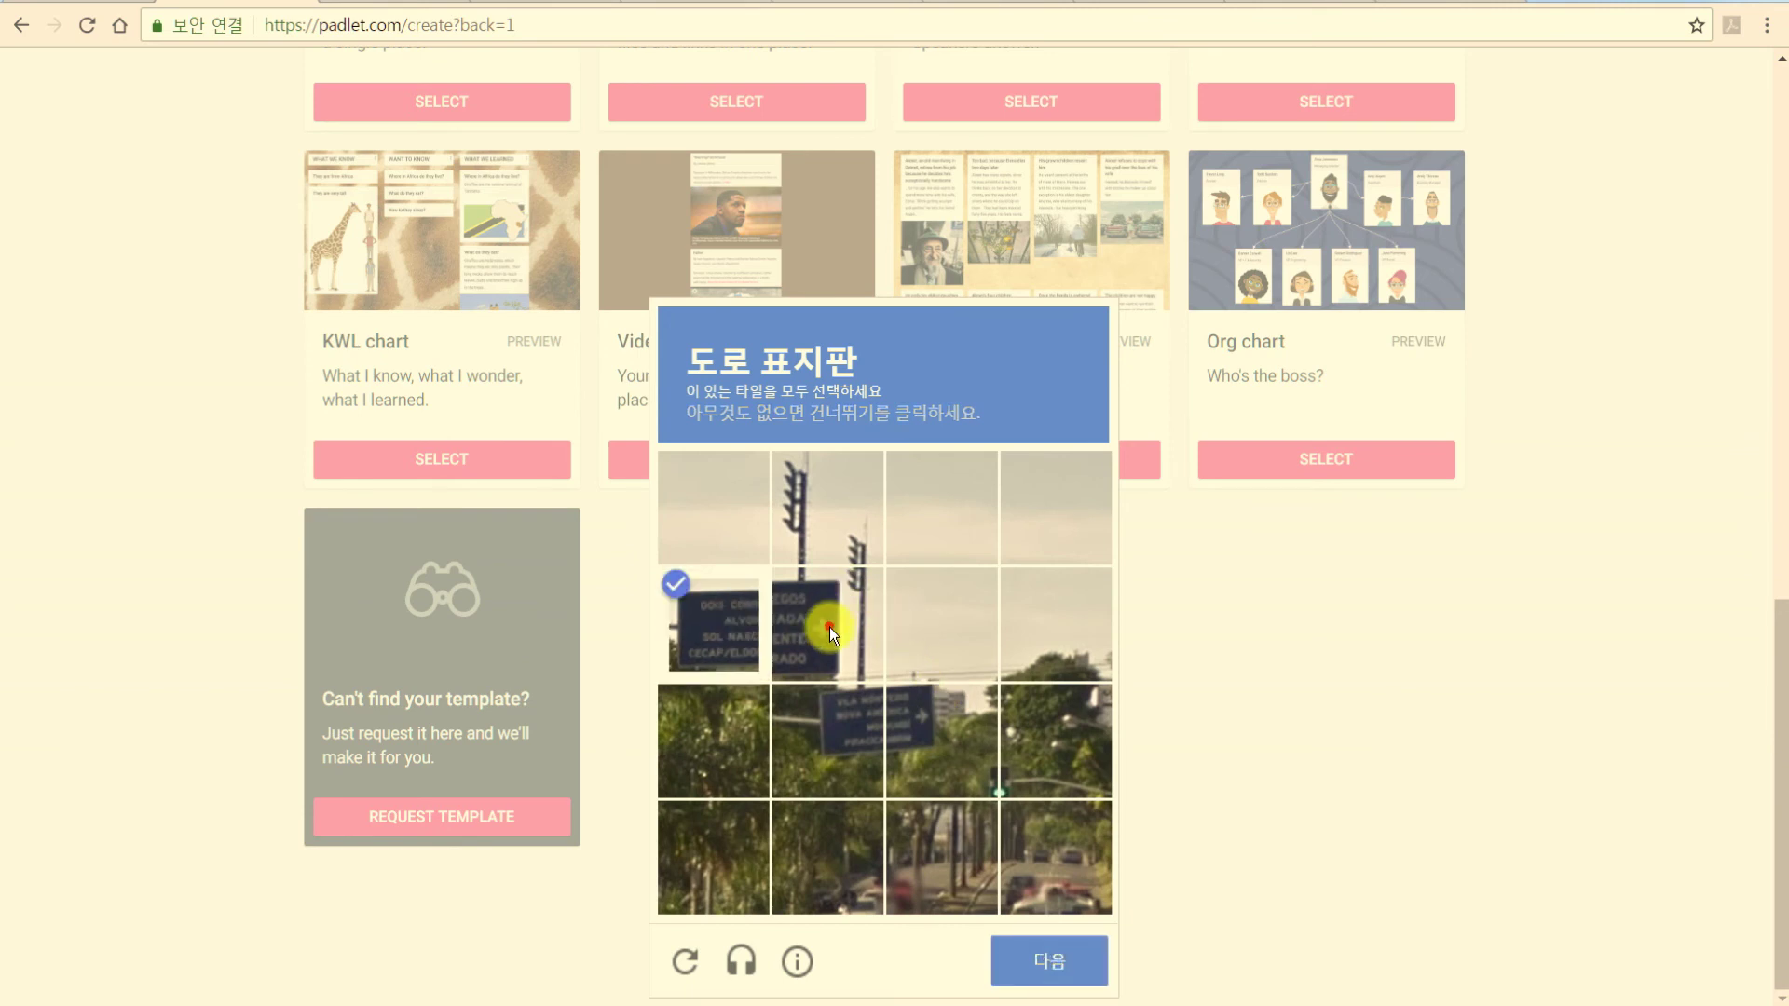
click(827, 624)
click(828, 741)
click(941, 741)
click(1054, 955)
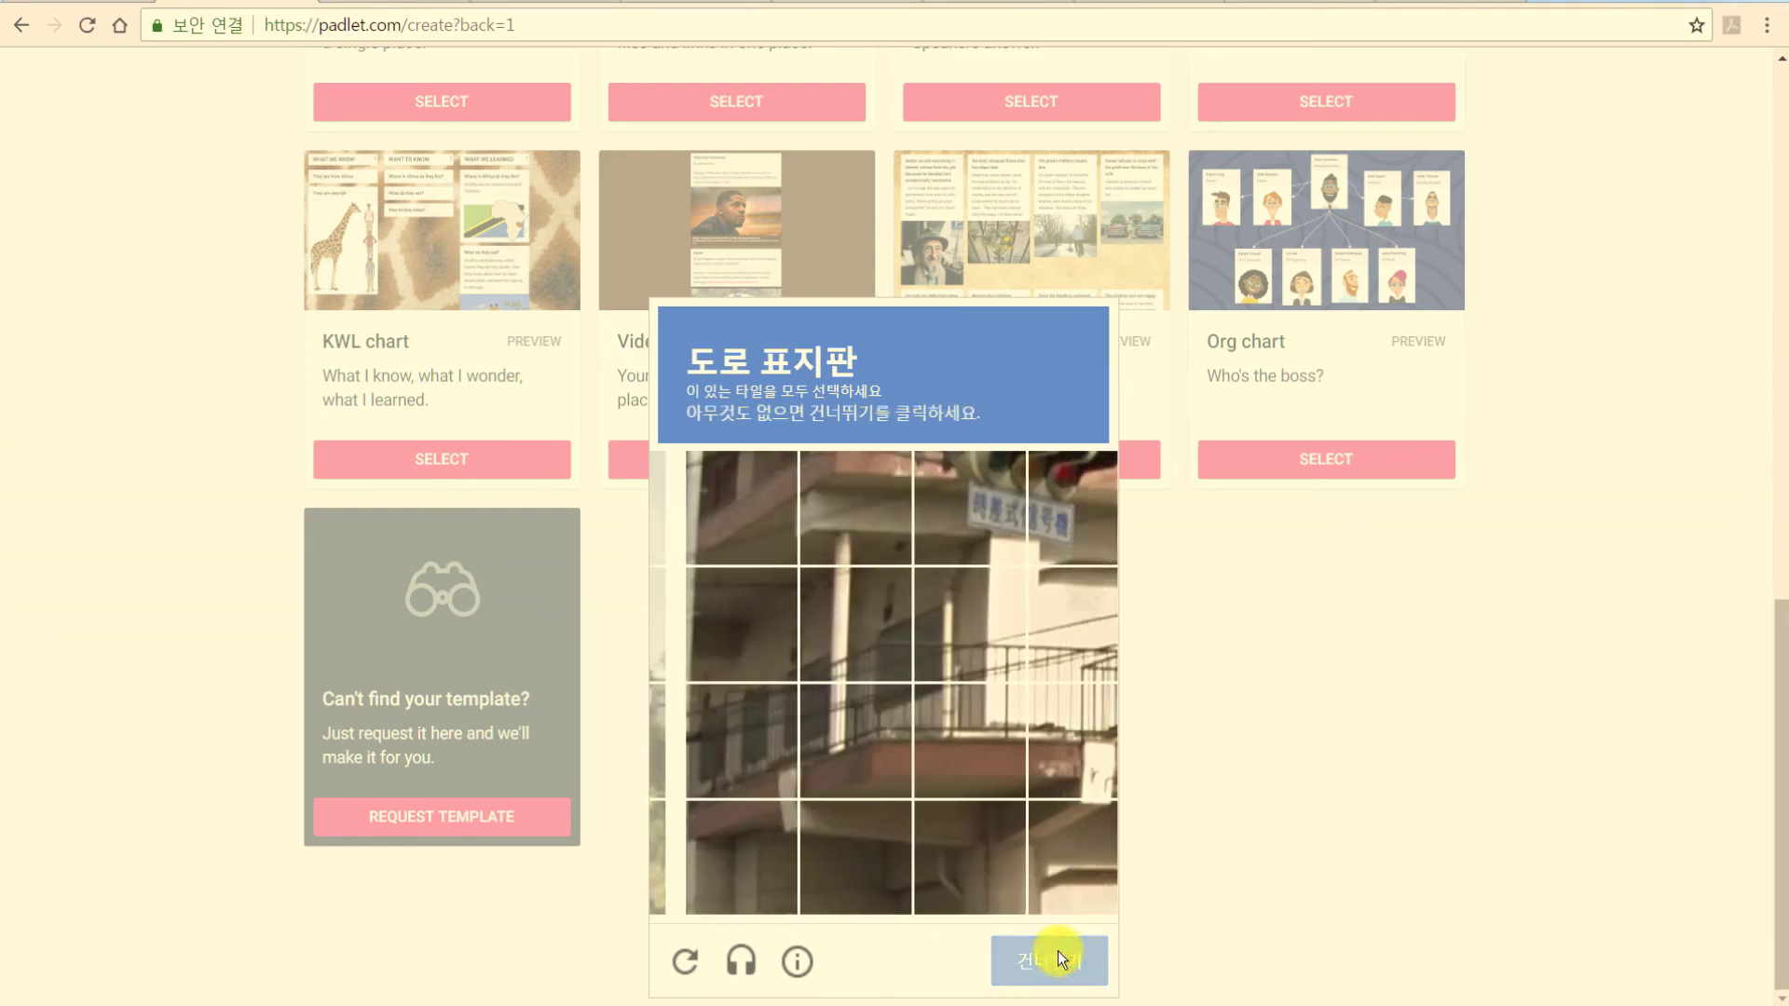
click(941, 508)
click(1055, 508)
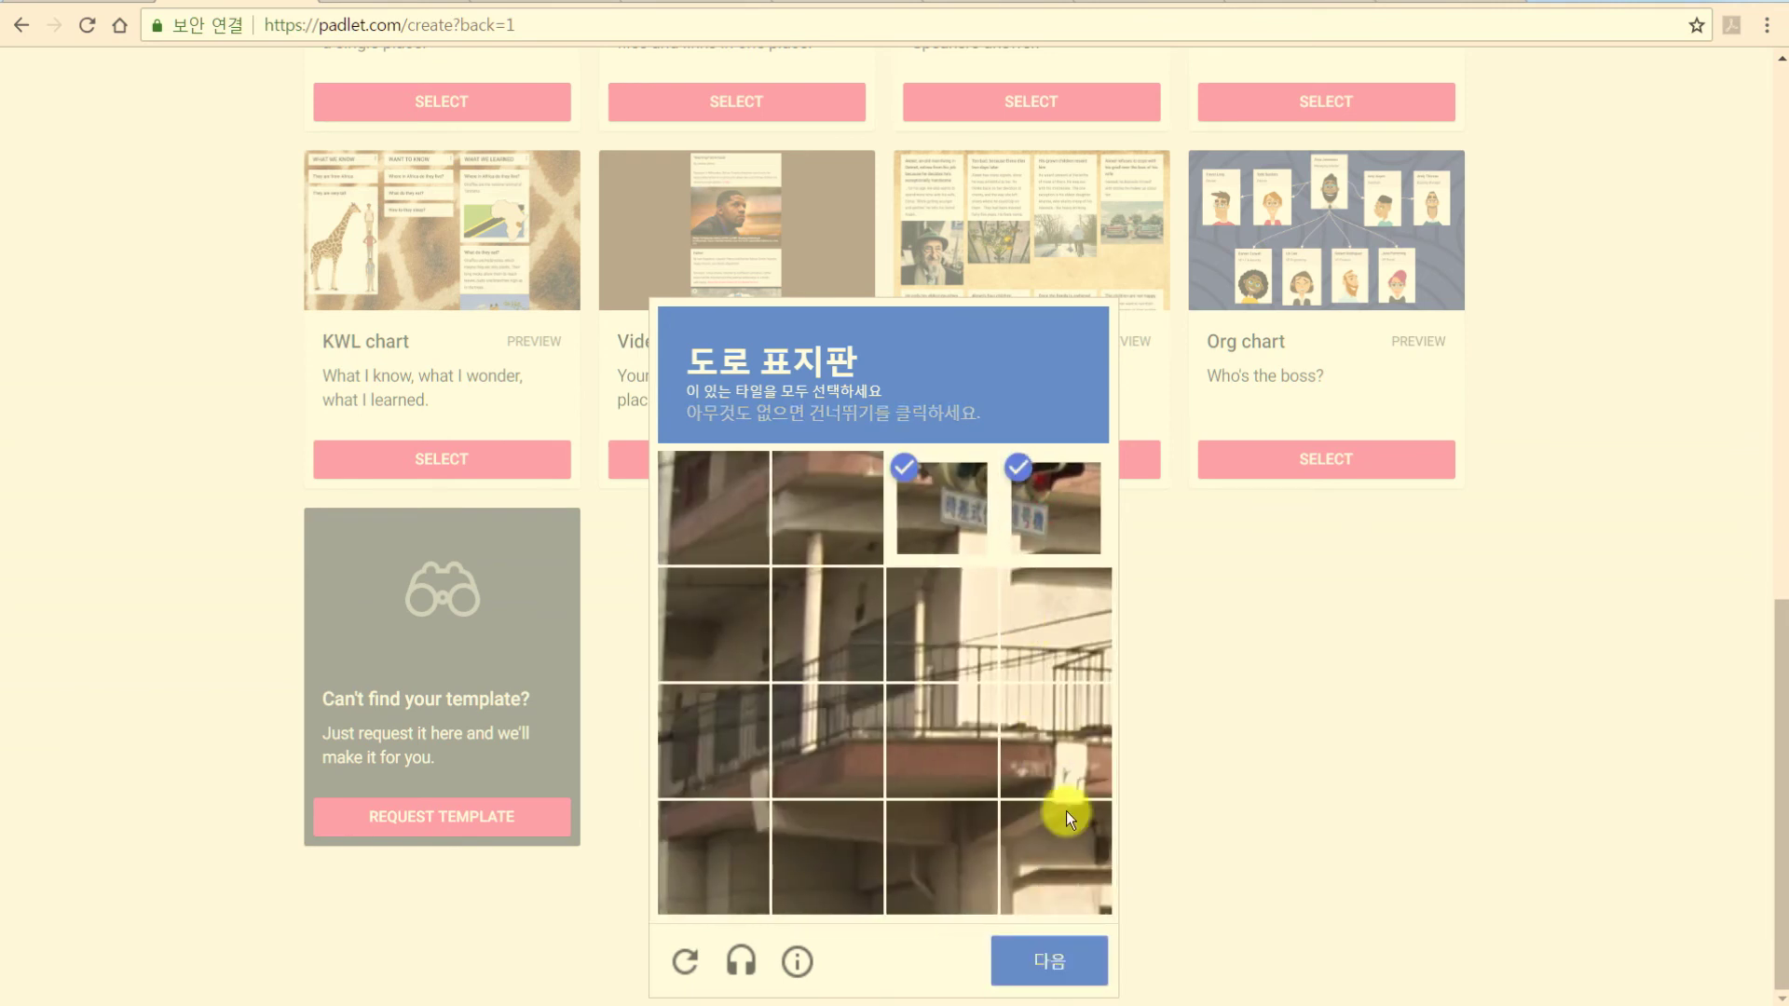
click(1064, 792)
click(1046, 964)
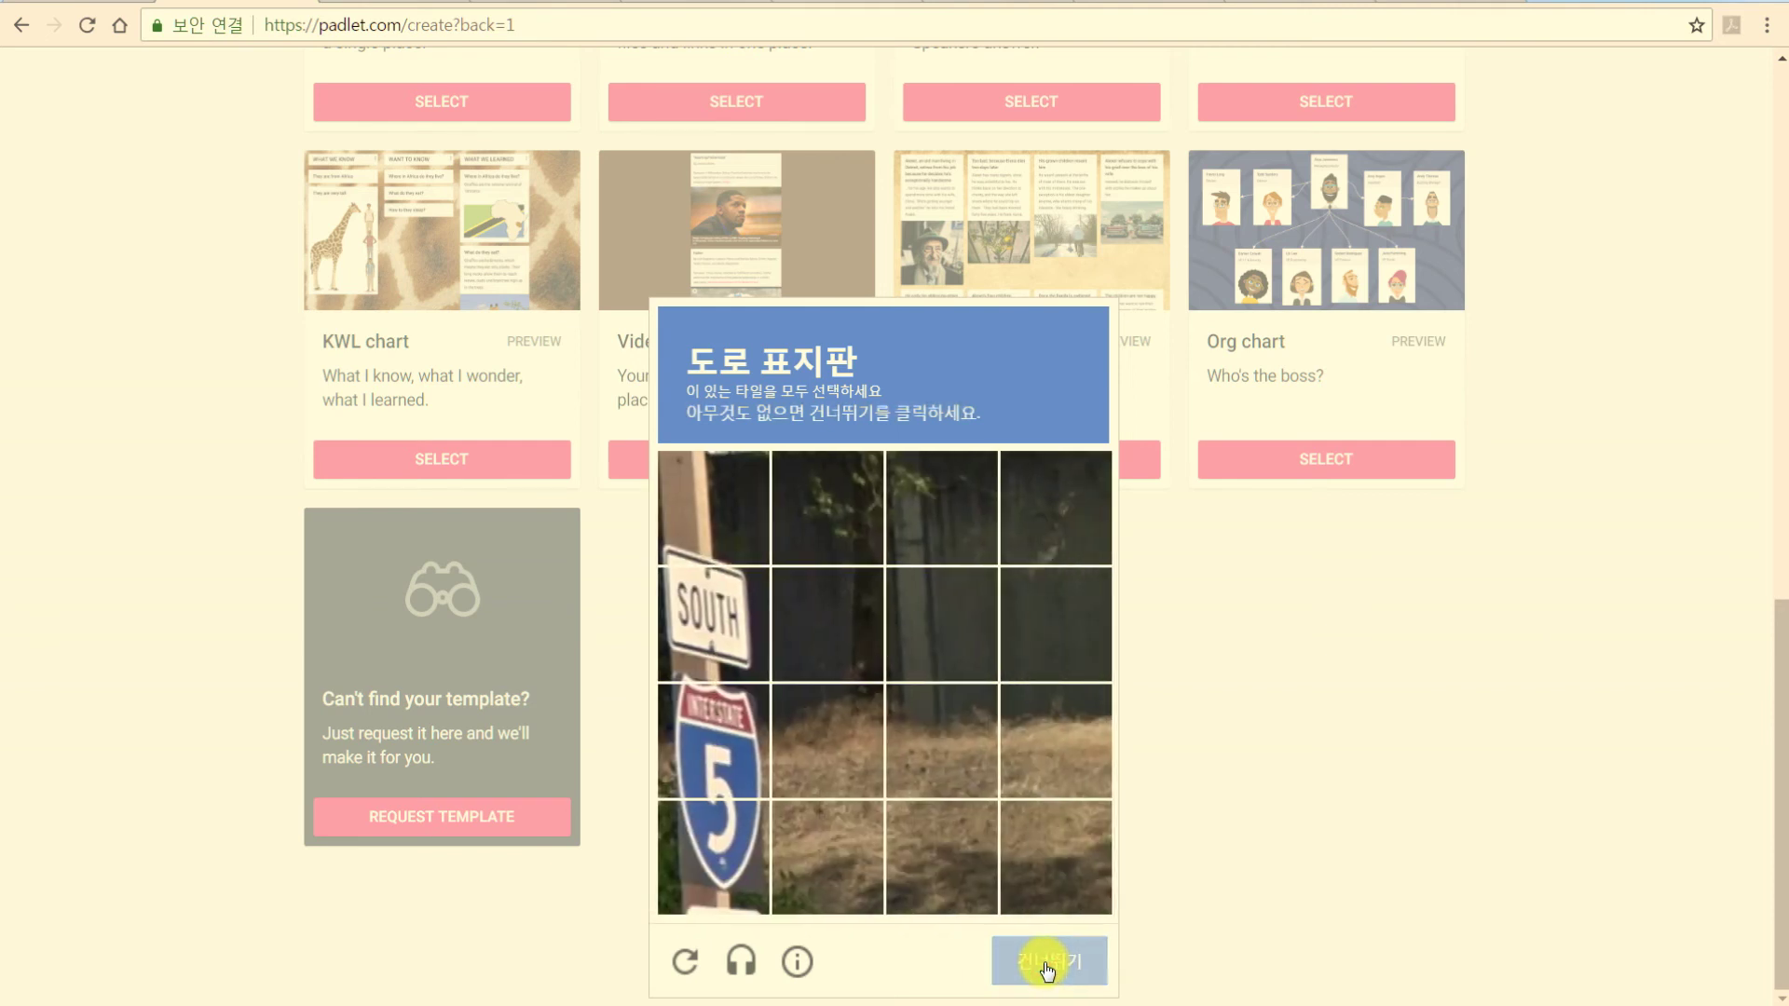
click(750, 615)
click(702, 777)
click(710, 843)
click(1039, 950)
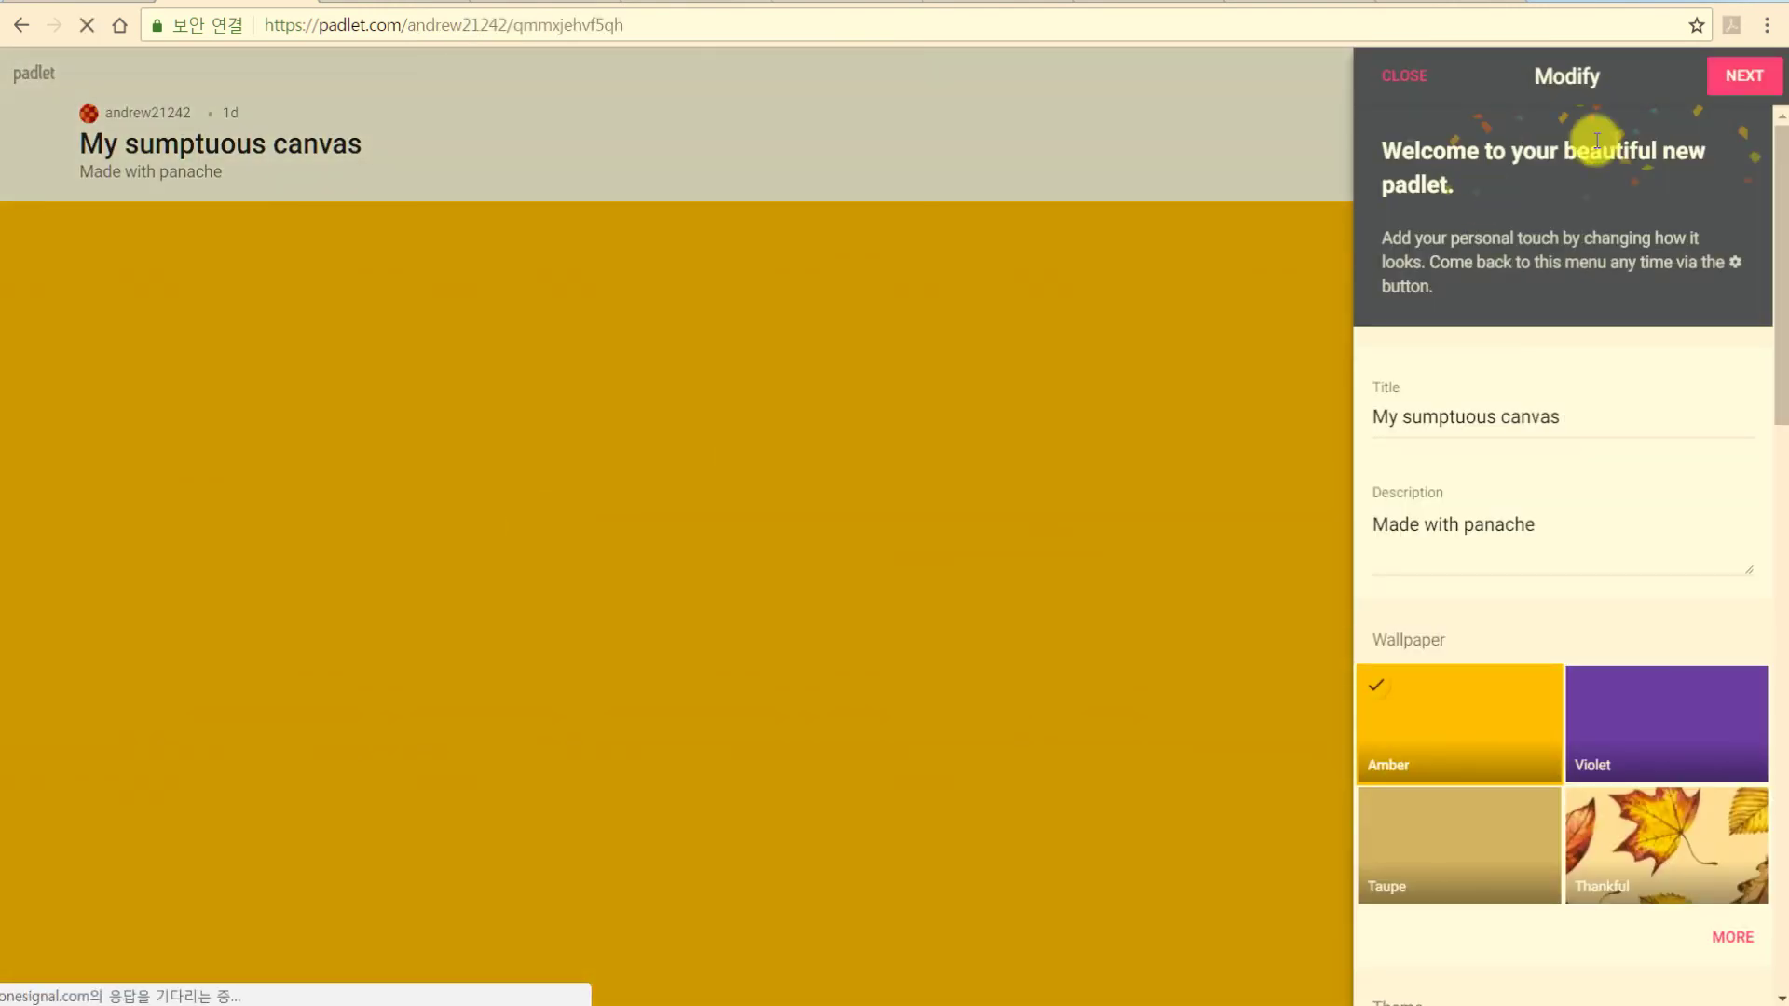
Accept the privacy settings and close the new padlet's setup.
click(1746, 82)
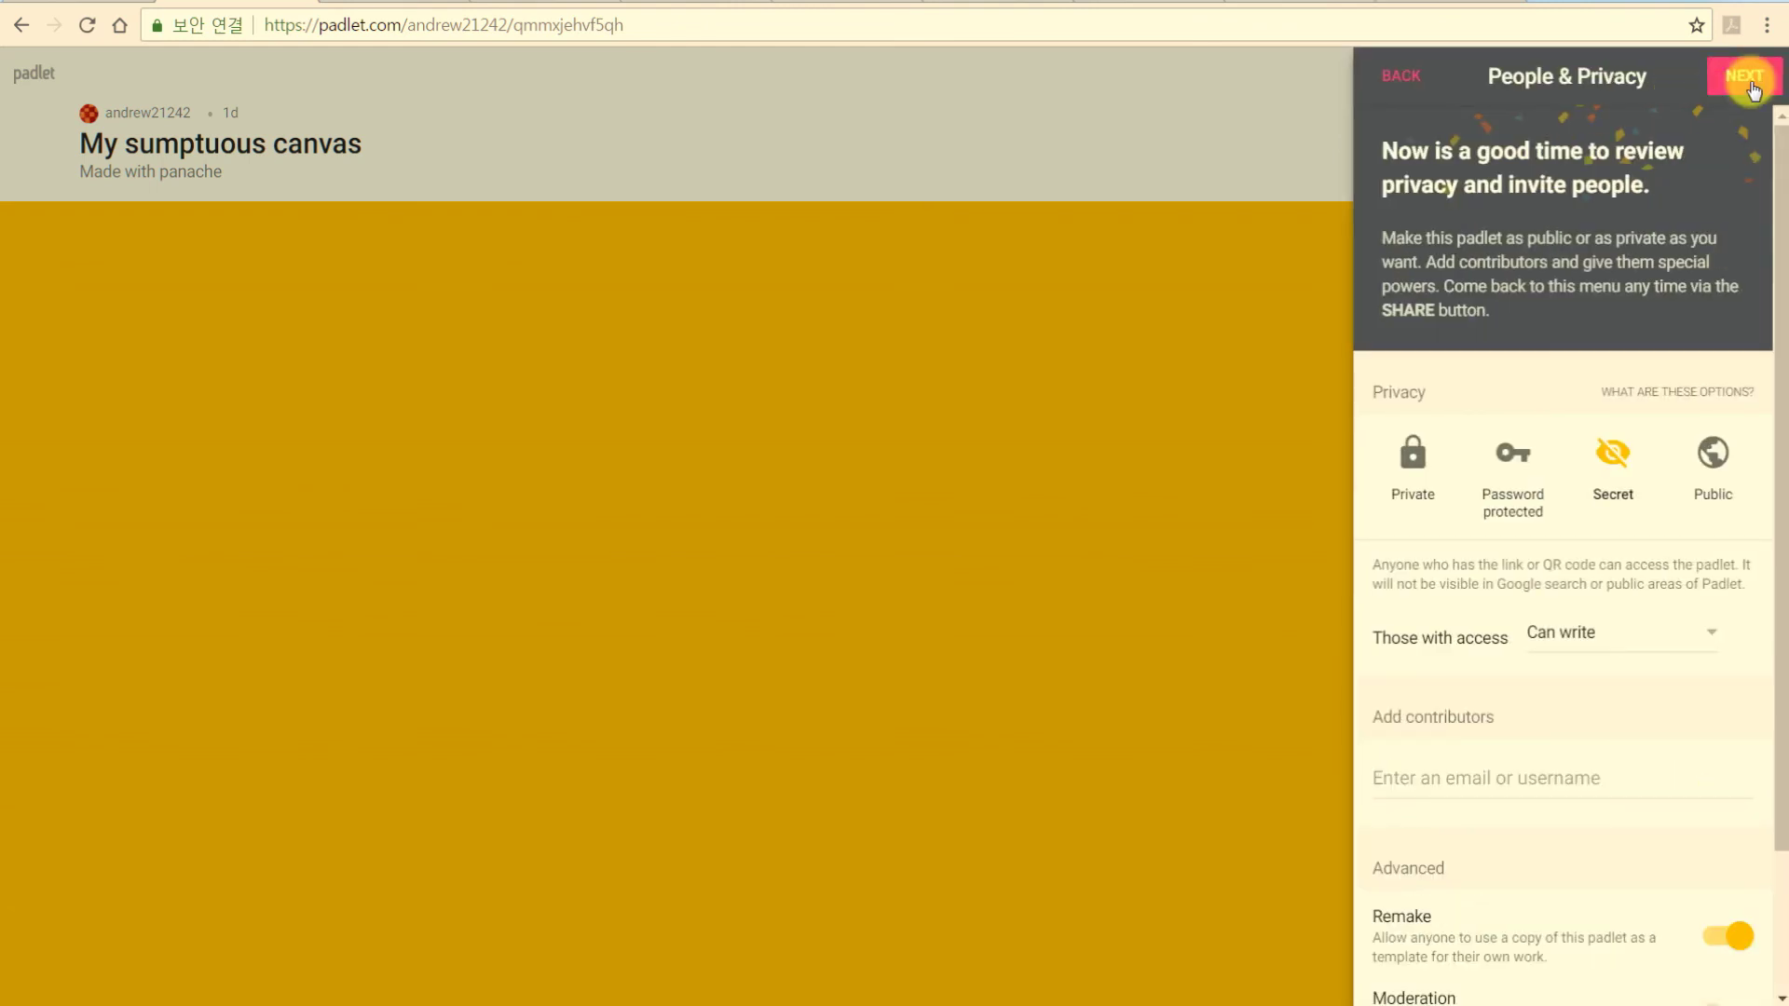
click(1748, 82)
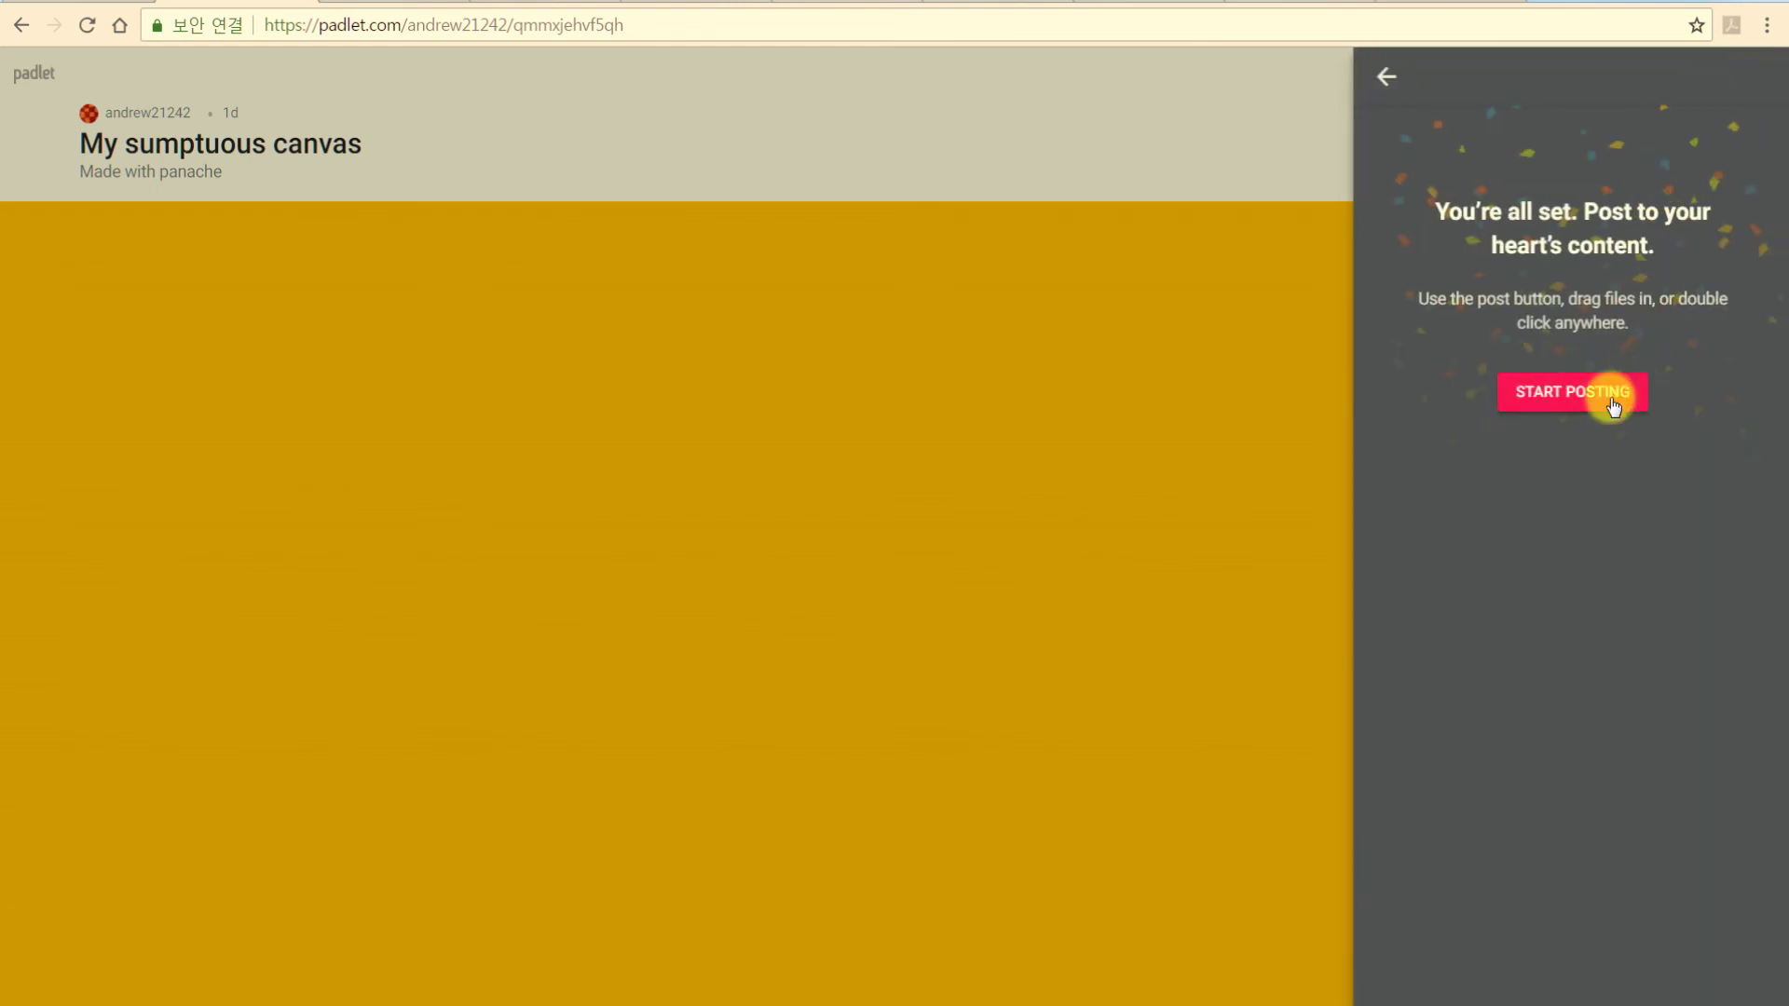
click(1613, 407)
Add posts titled 1, 2 and 3, then move posts 2 and 3 higher.
double_click(504, 436)
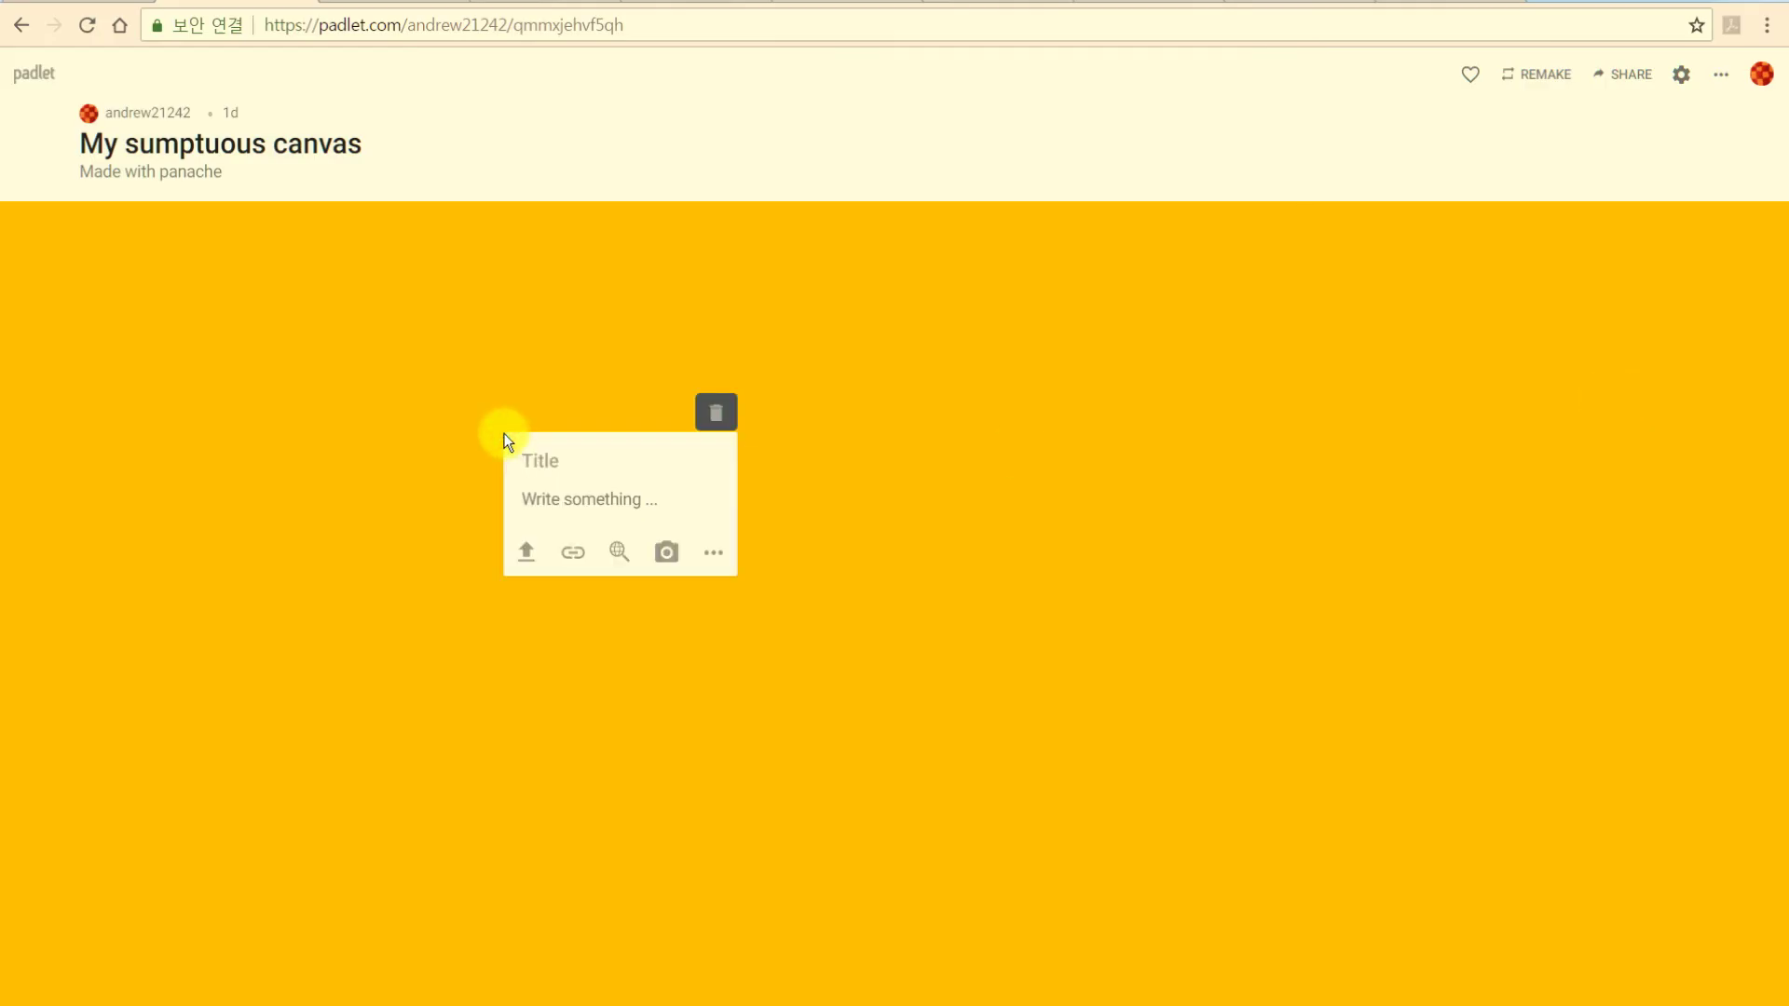
text(1)
click(1020, 561)
double_click(950, 539)
text(2)
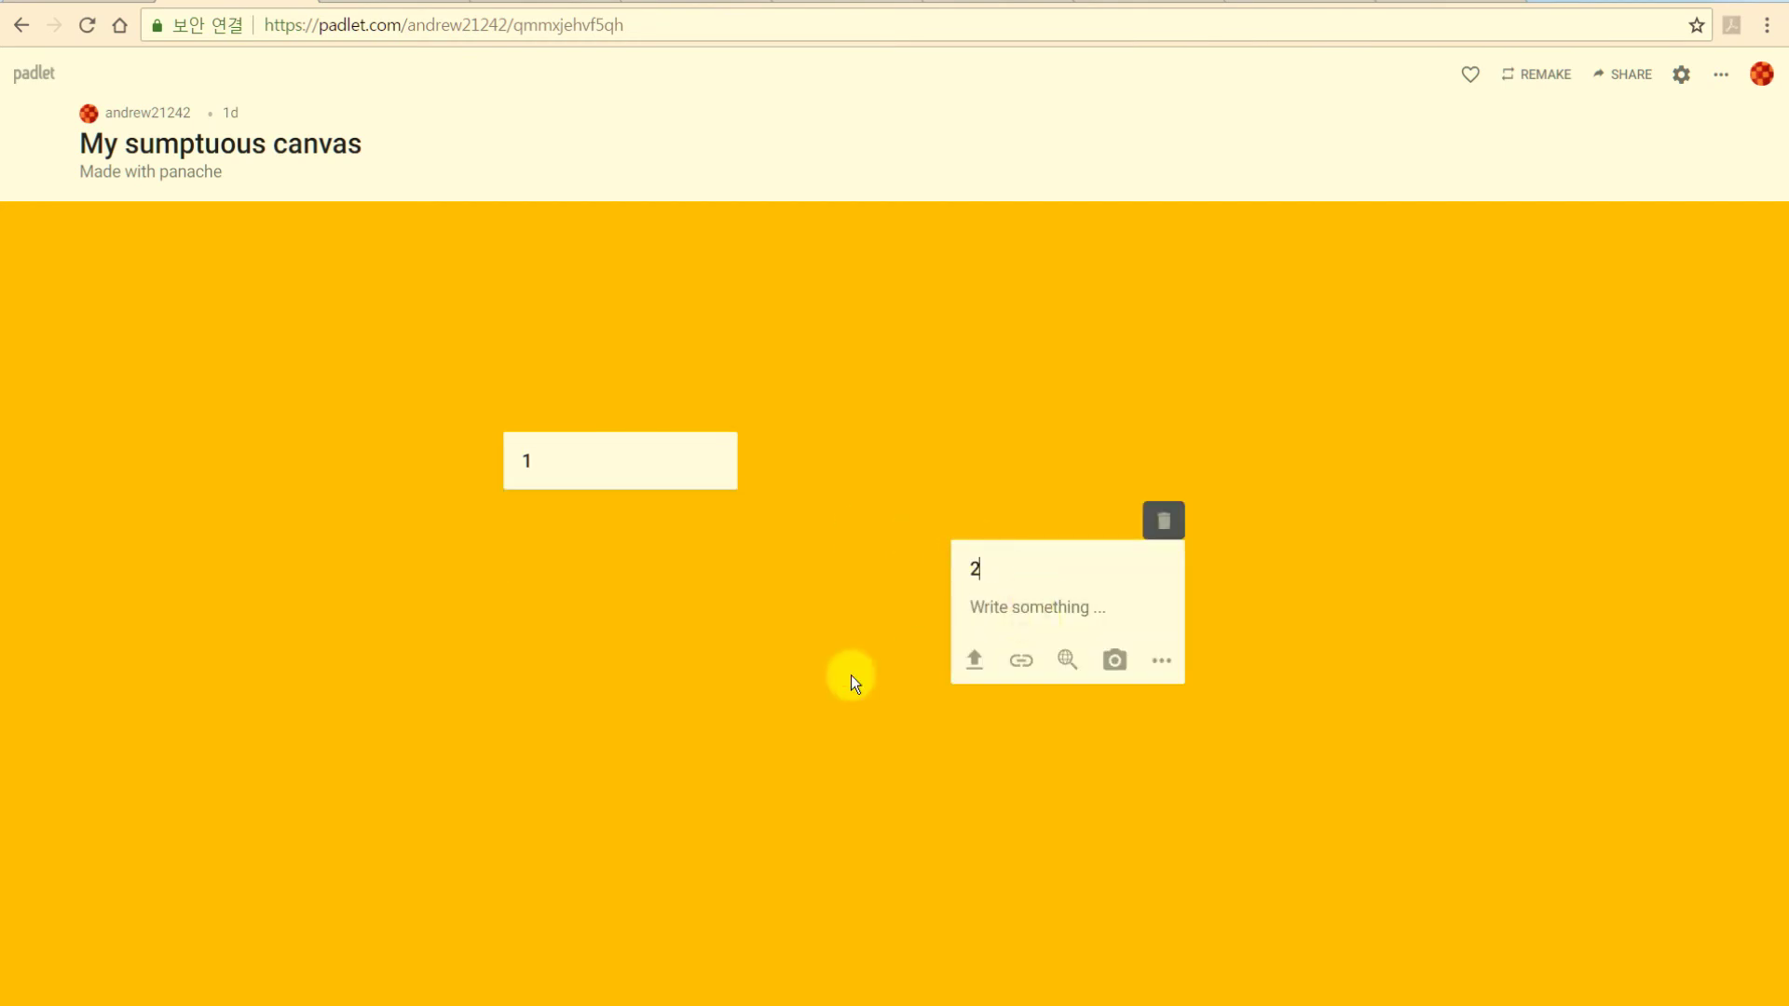
click(852, 674)
double_click(1461, 651)
text(3)
click(1326, 753)
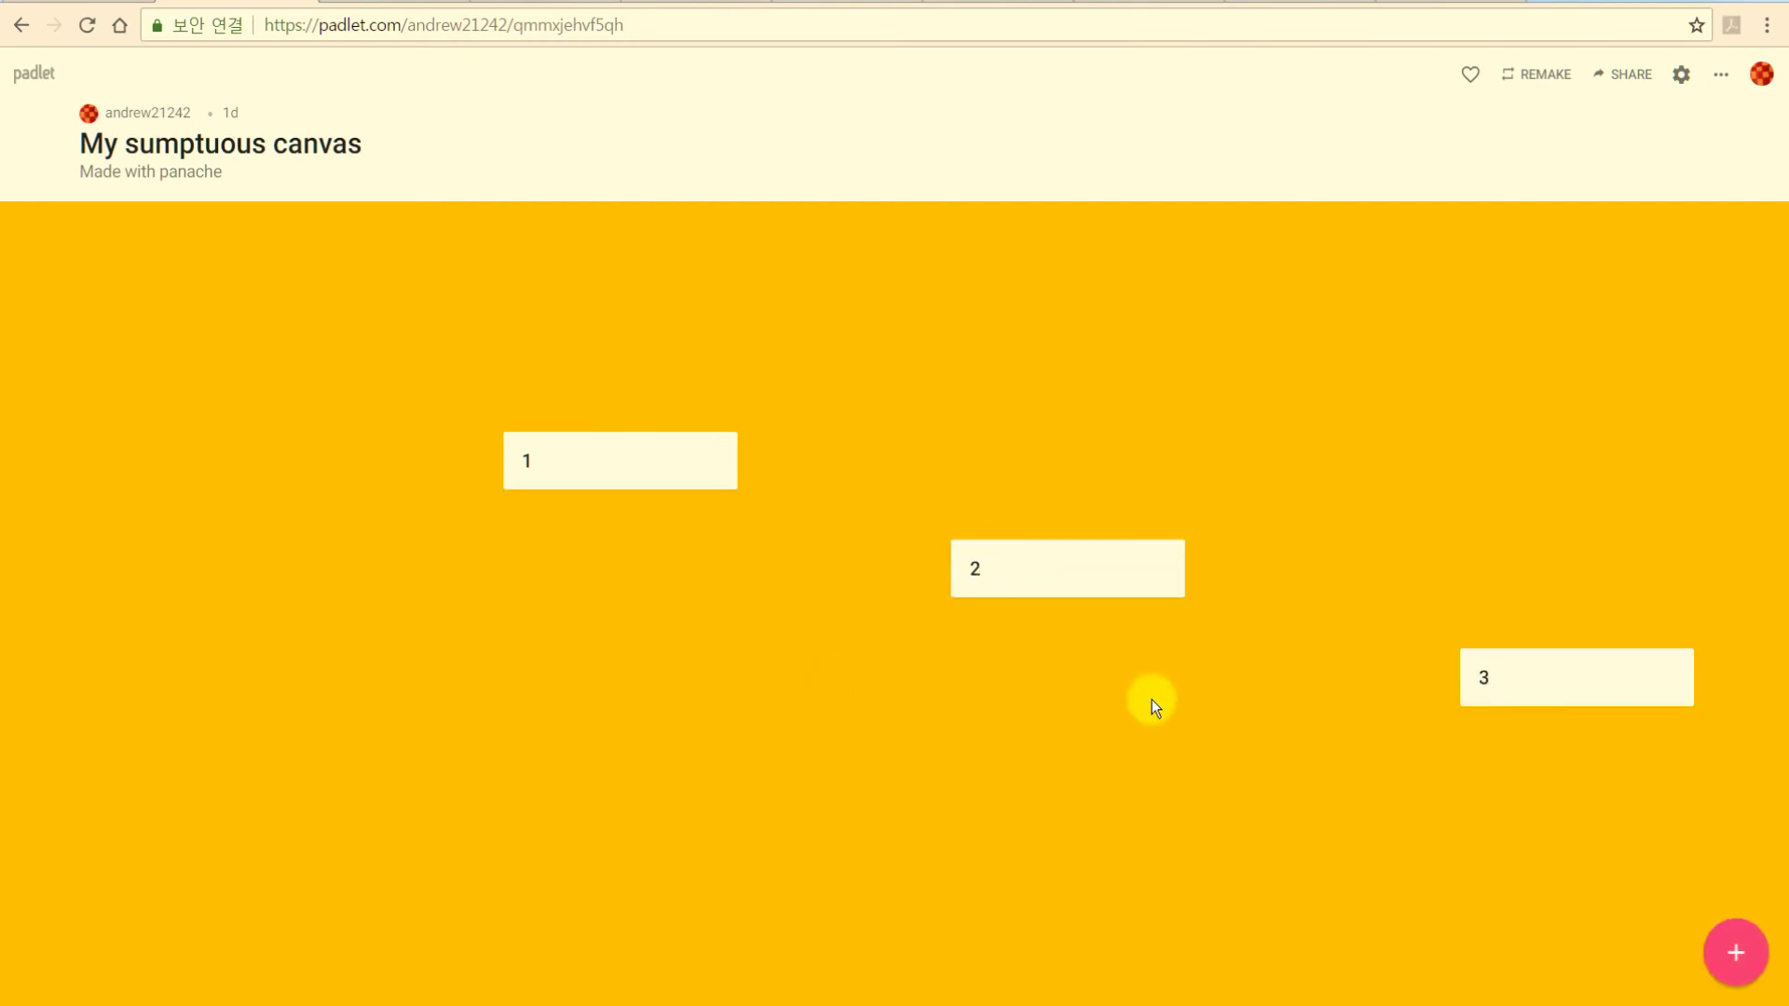
drag(1019, 591, 979, 327)
drag(1547, 695, 1450, 363)
Connect post 1 to post 2 with an arrow labelled '1의 근거'.
mouse_move(711, 460)
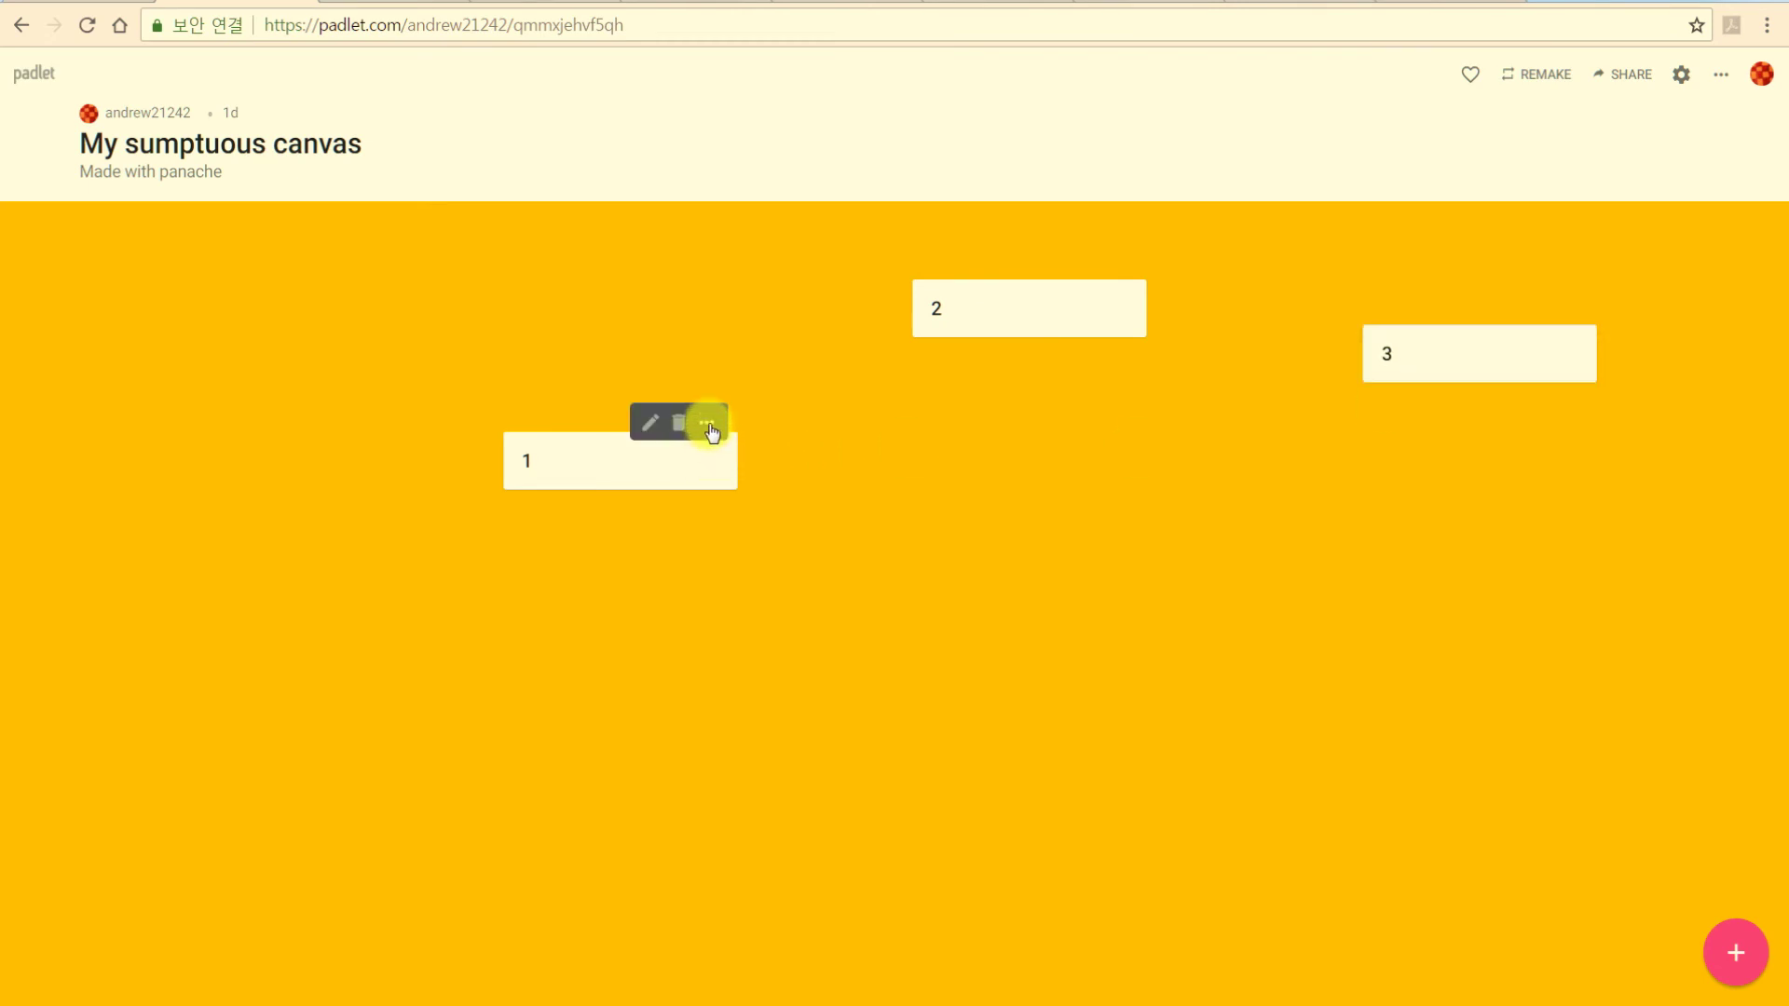
click(708, 425)
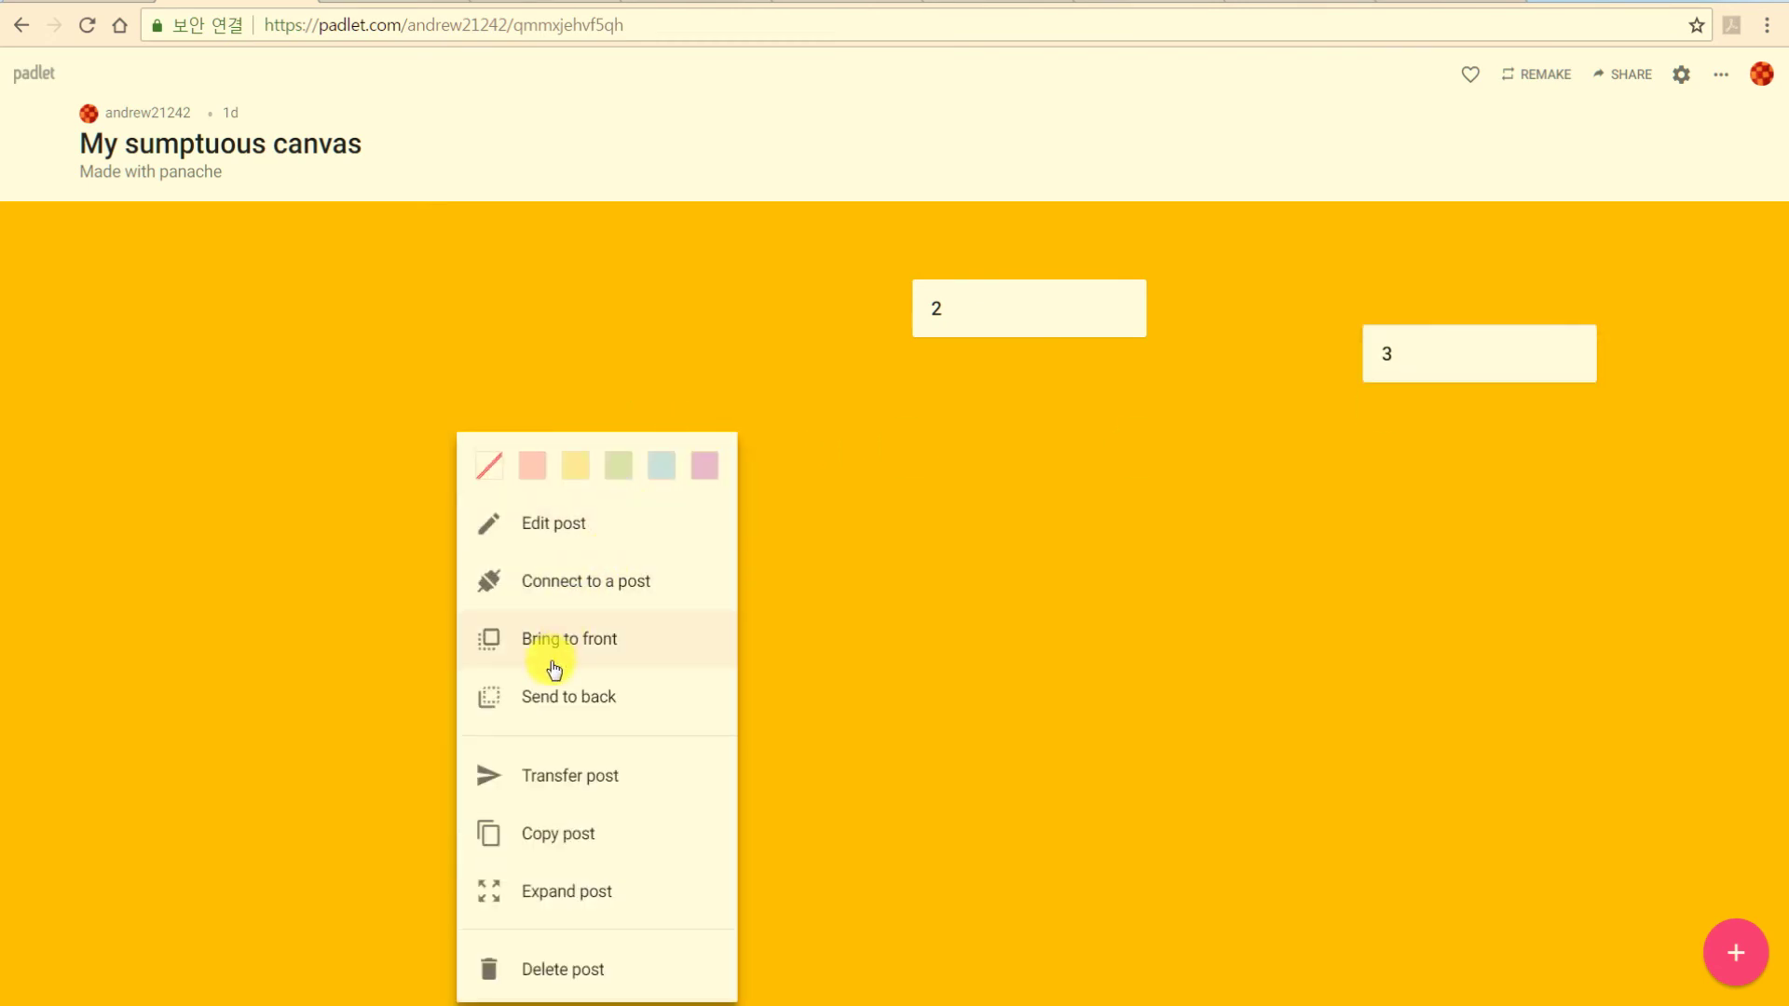
click(600, 589)
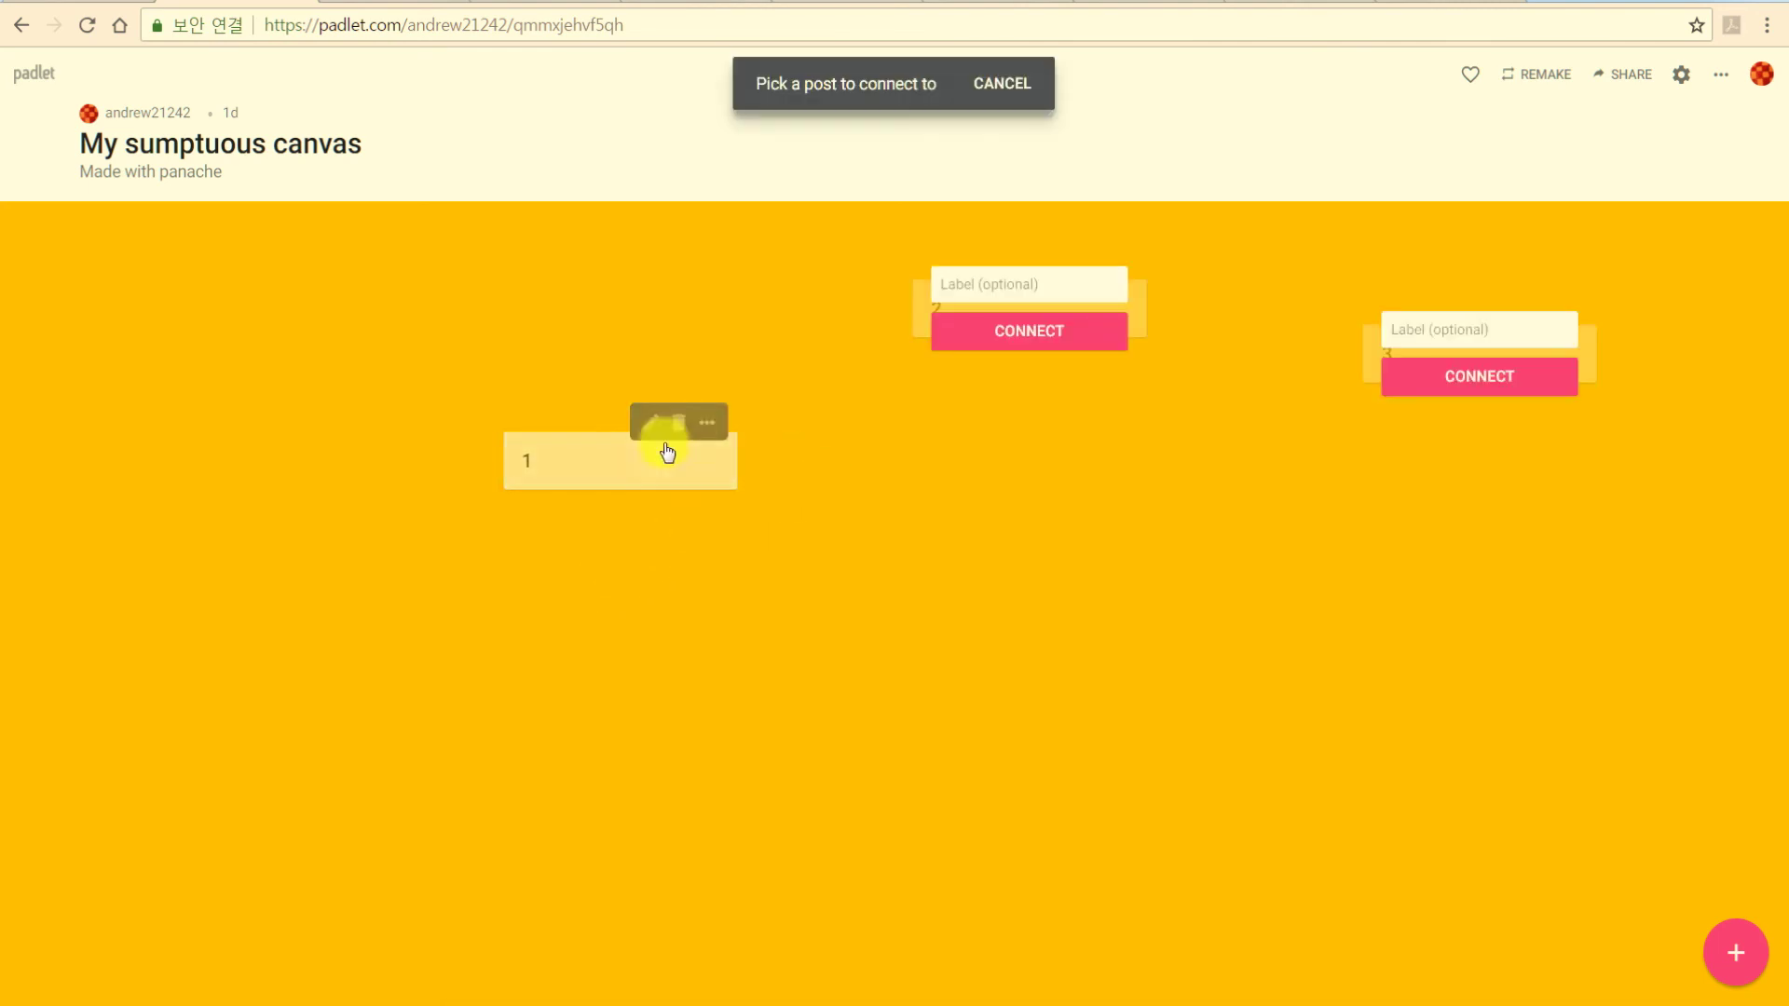
click(984, 283)
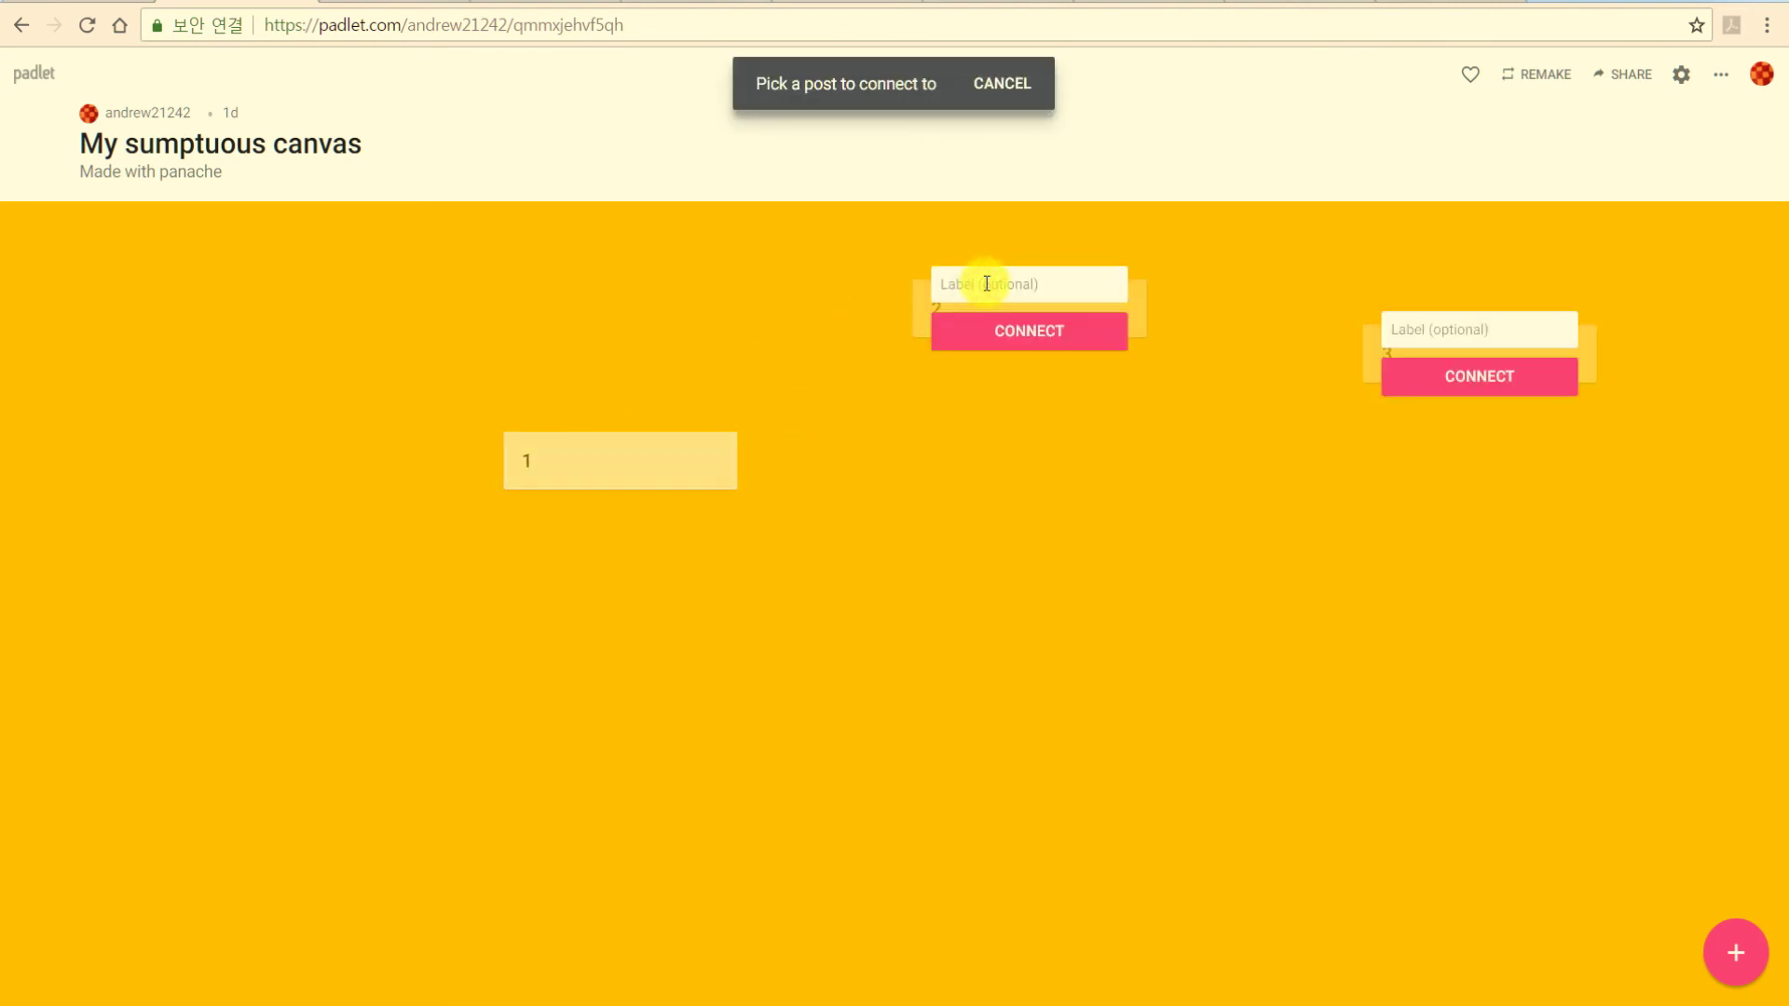
text(1의 리크)
key(Return)
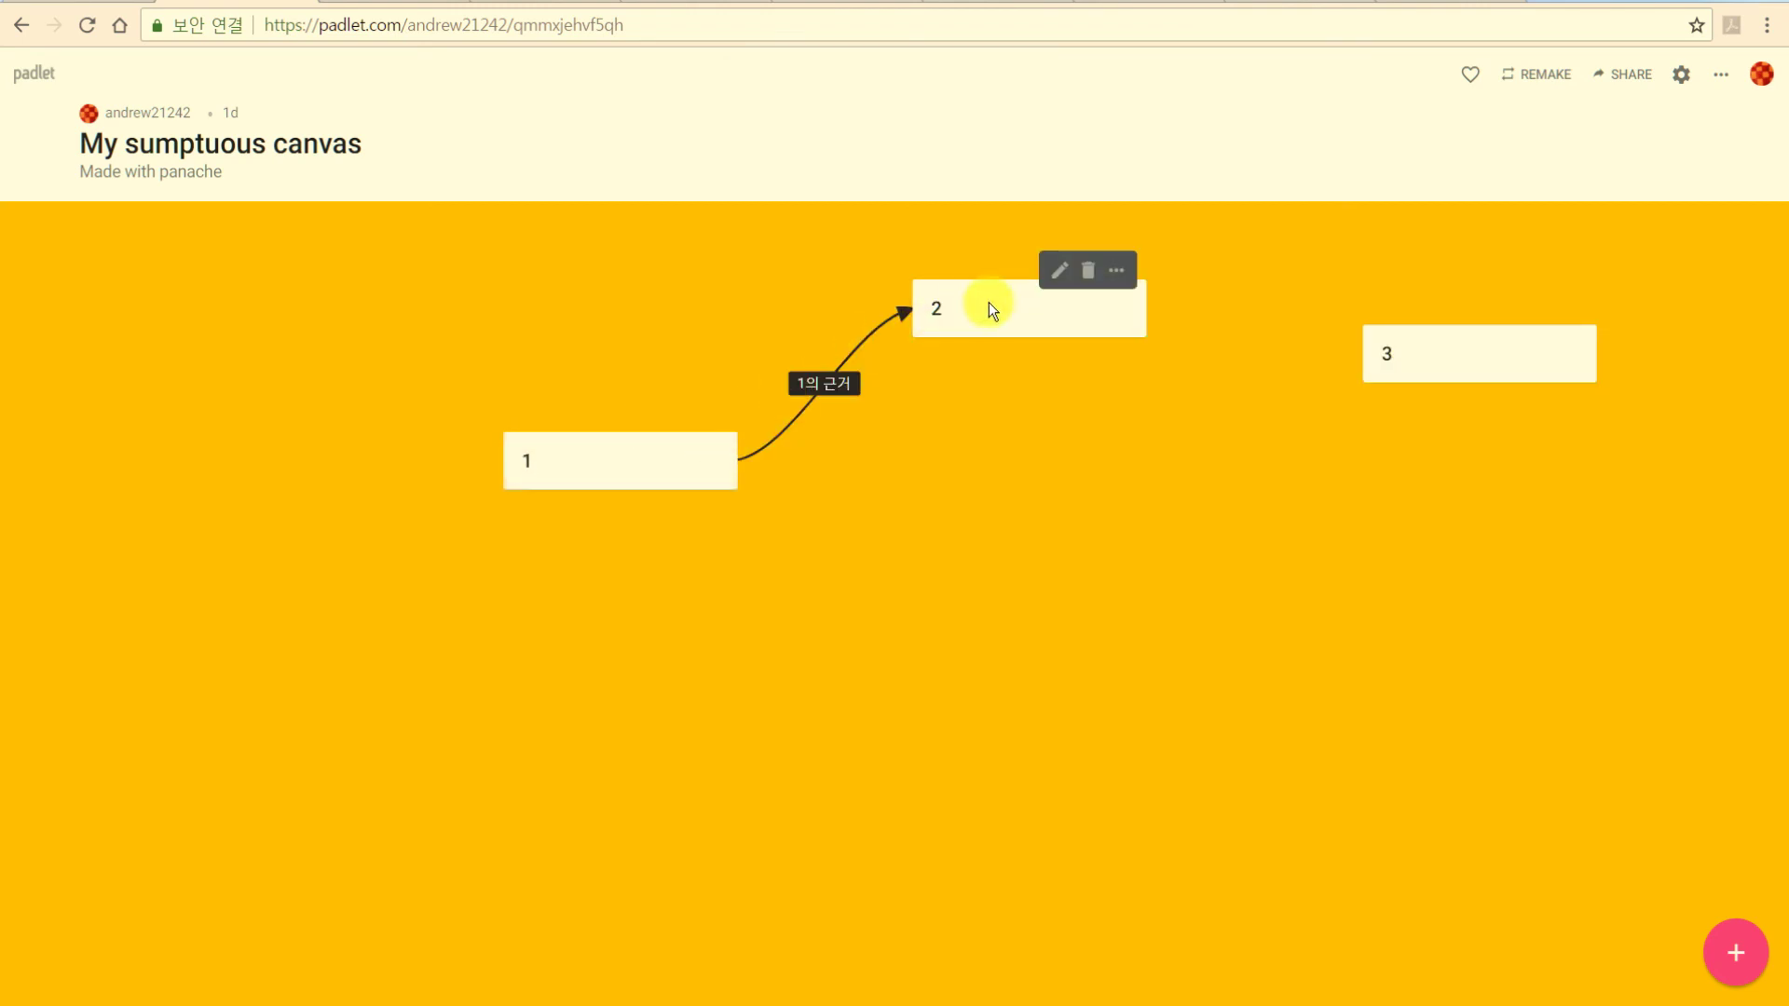
Connect post 2 to post 3 with an arrow labelled '2의 예시'.
click(1117, 279)
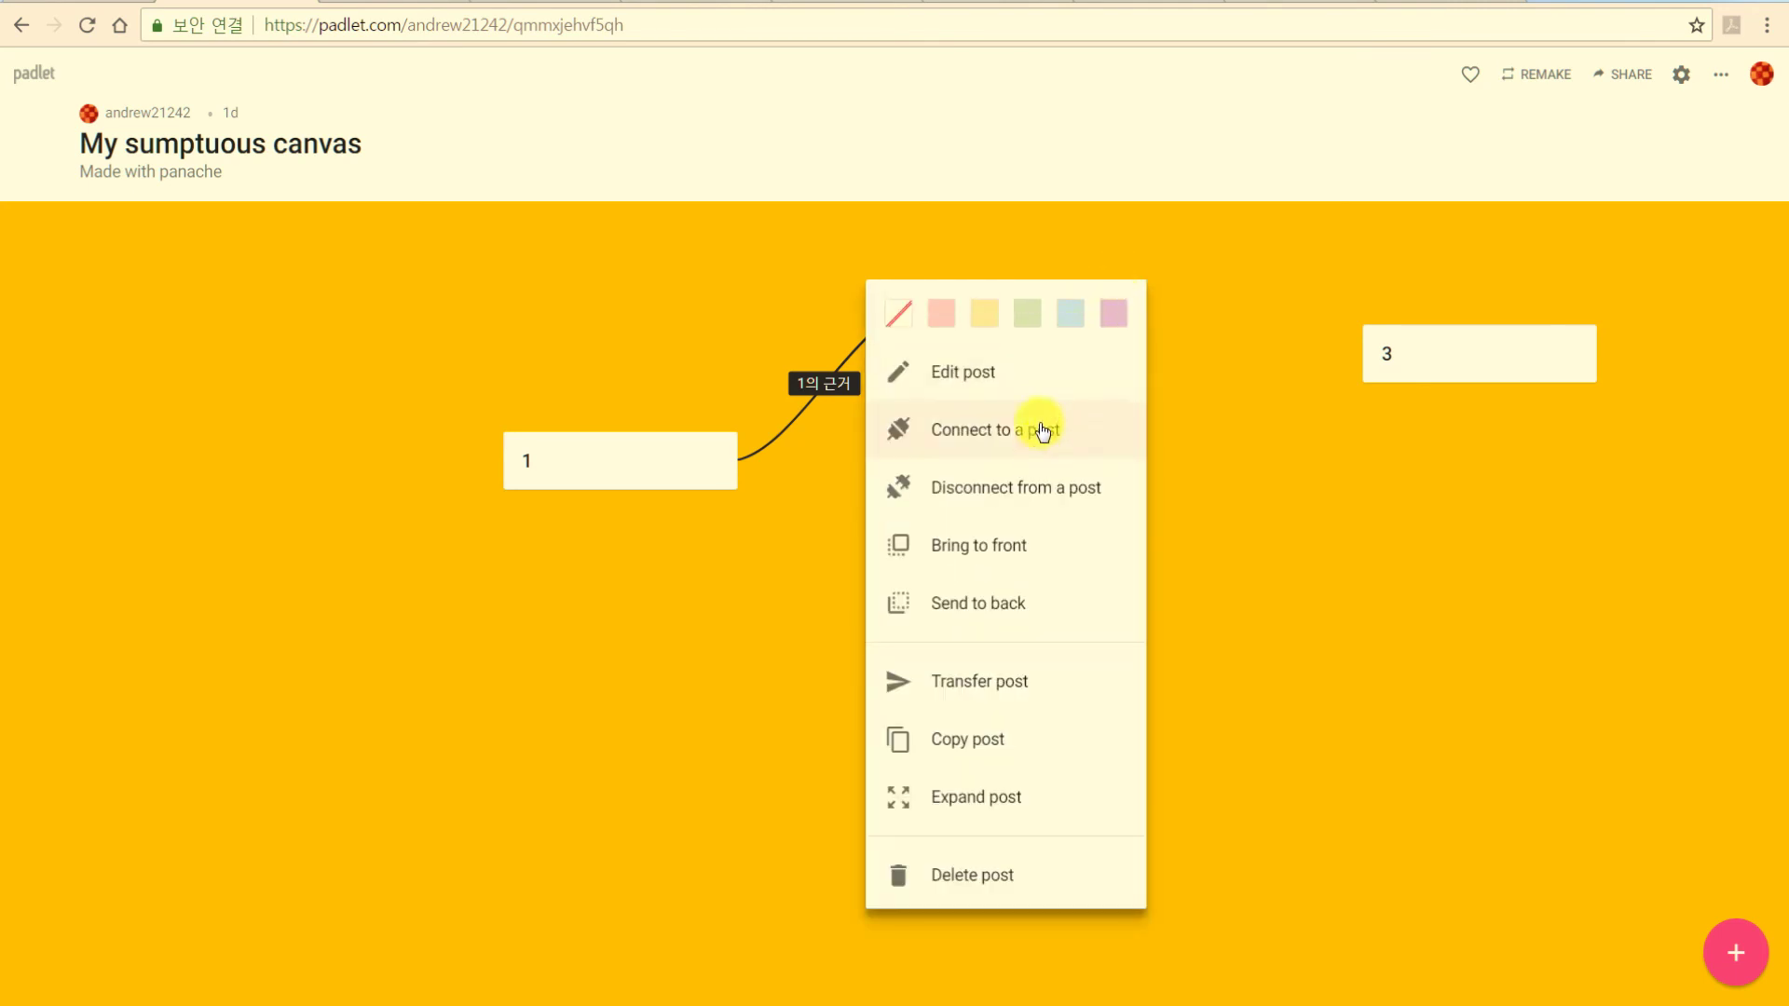
click(1038, 434)
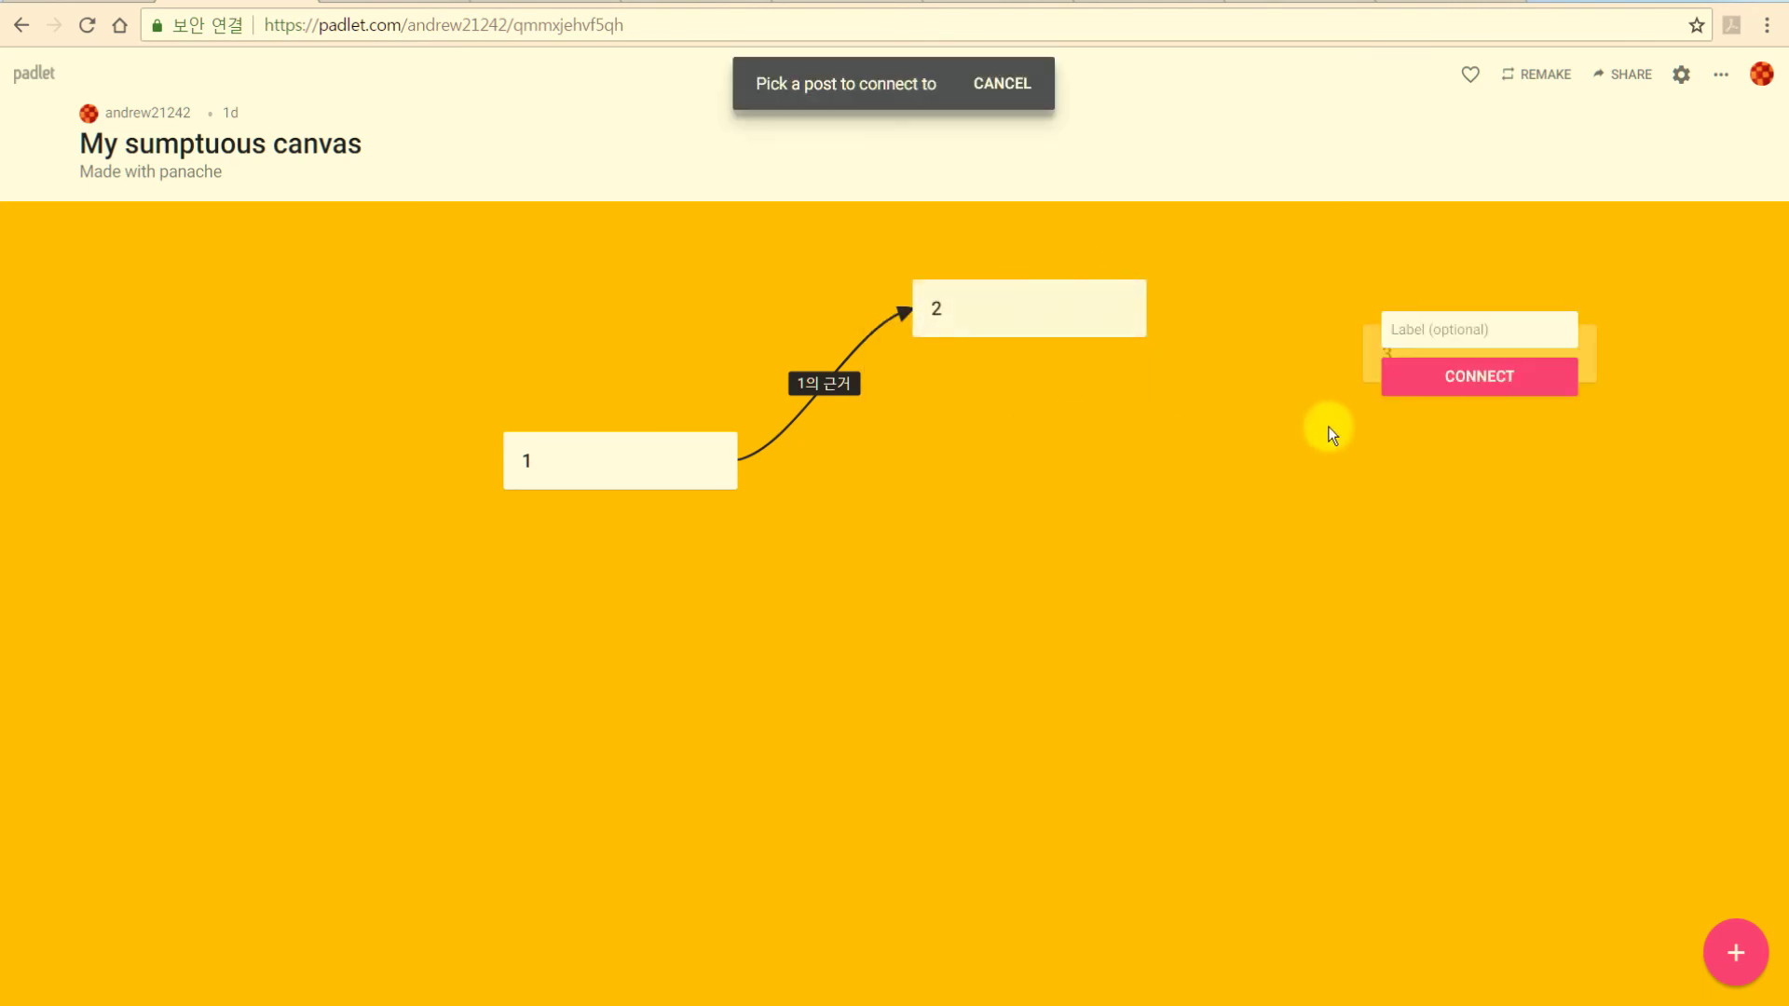
click(1442, 332)
text(2의 예시)
key(Return)
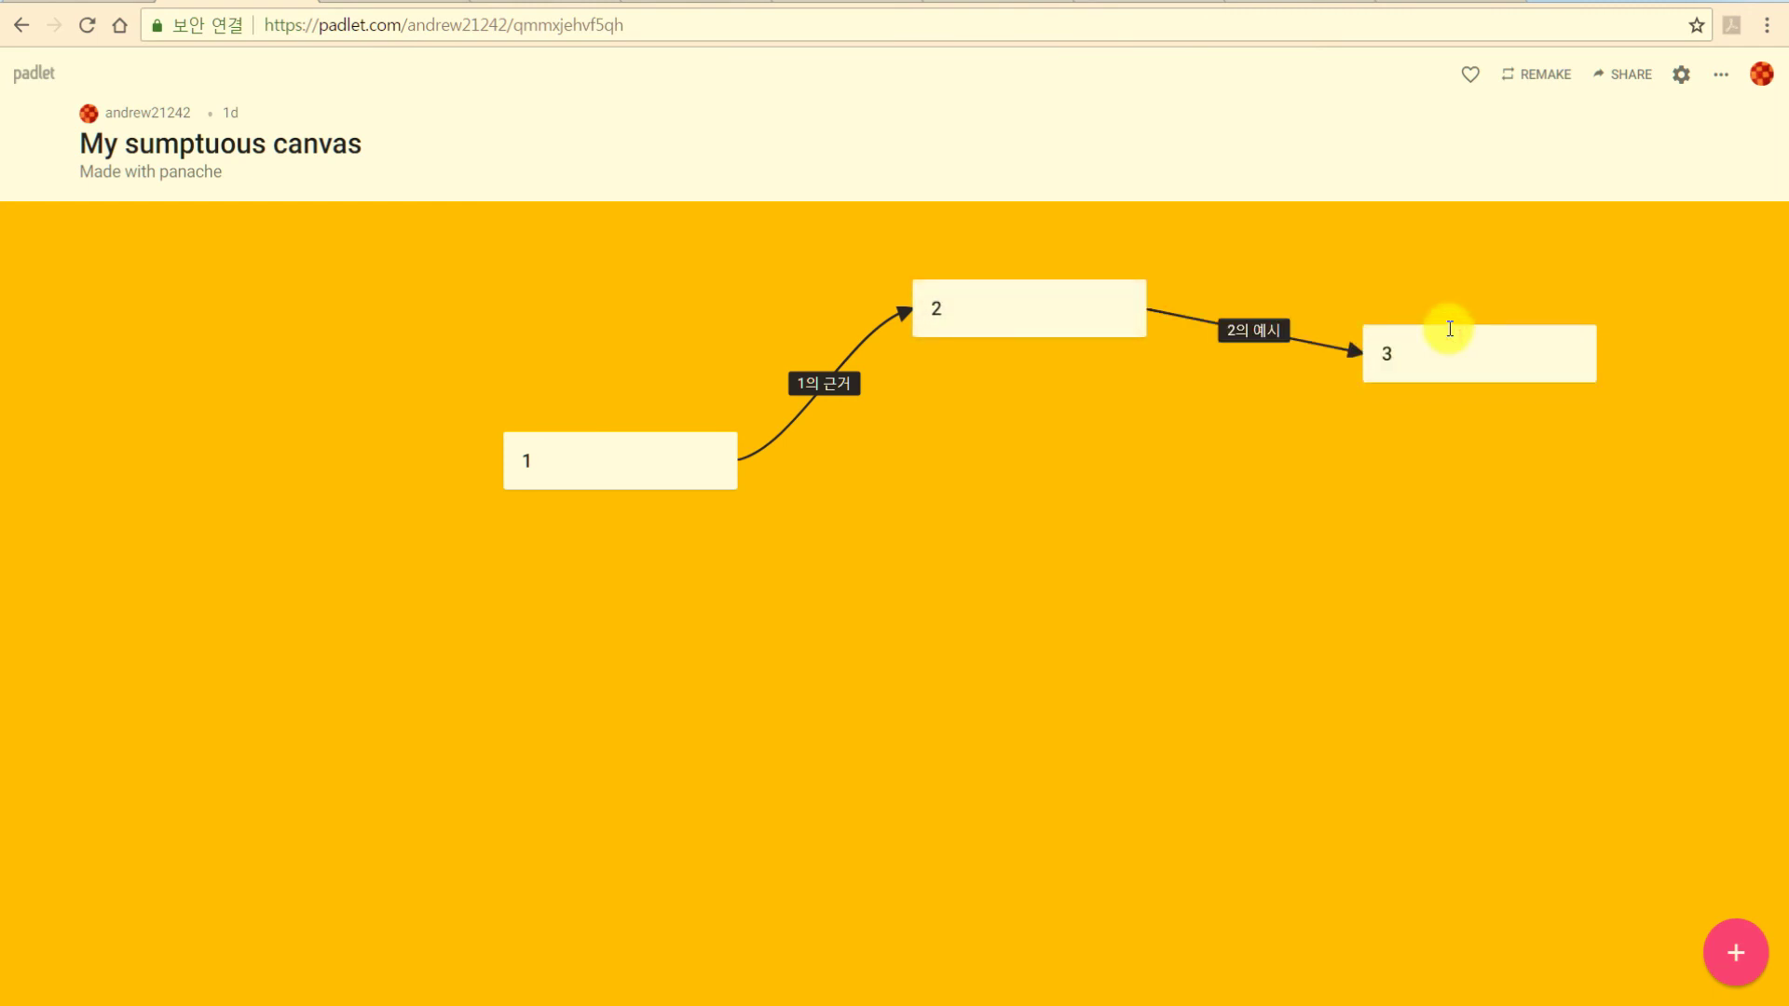
Drag posts 1, 2 and 3 into a spread-out triangle arrangement.
drag(1497, 369, 1613, 467)
drag(707, 473, 379, 483)
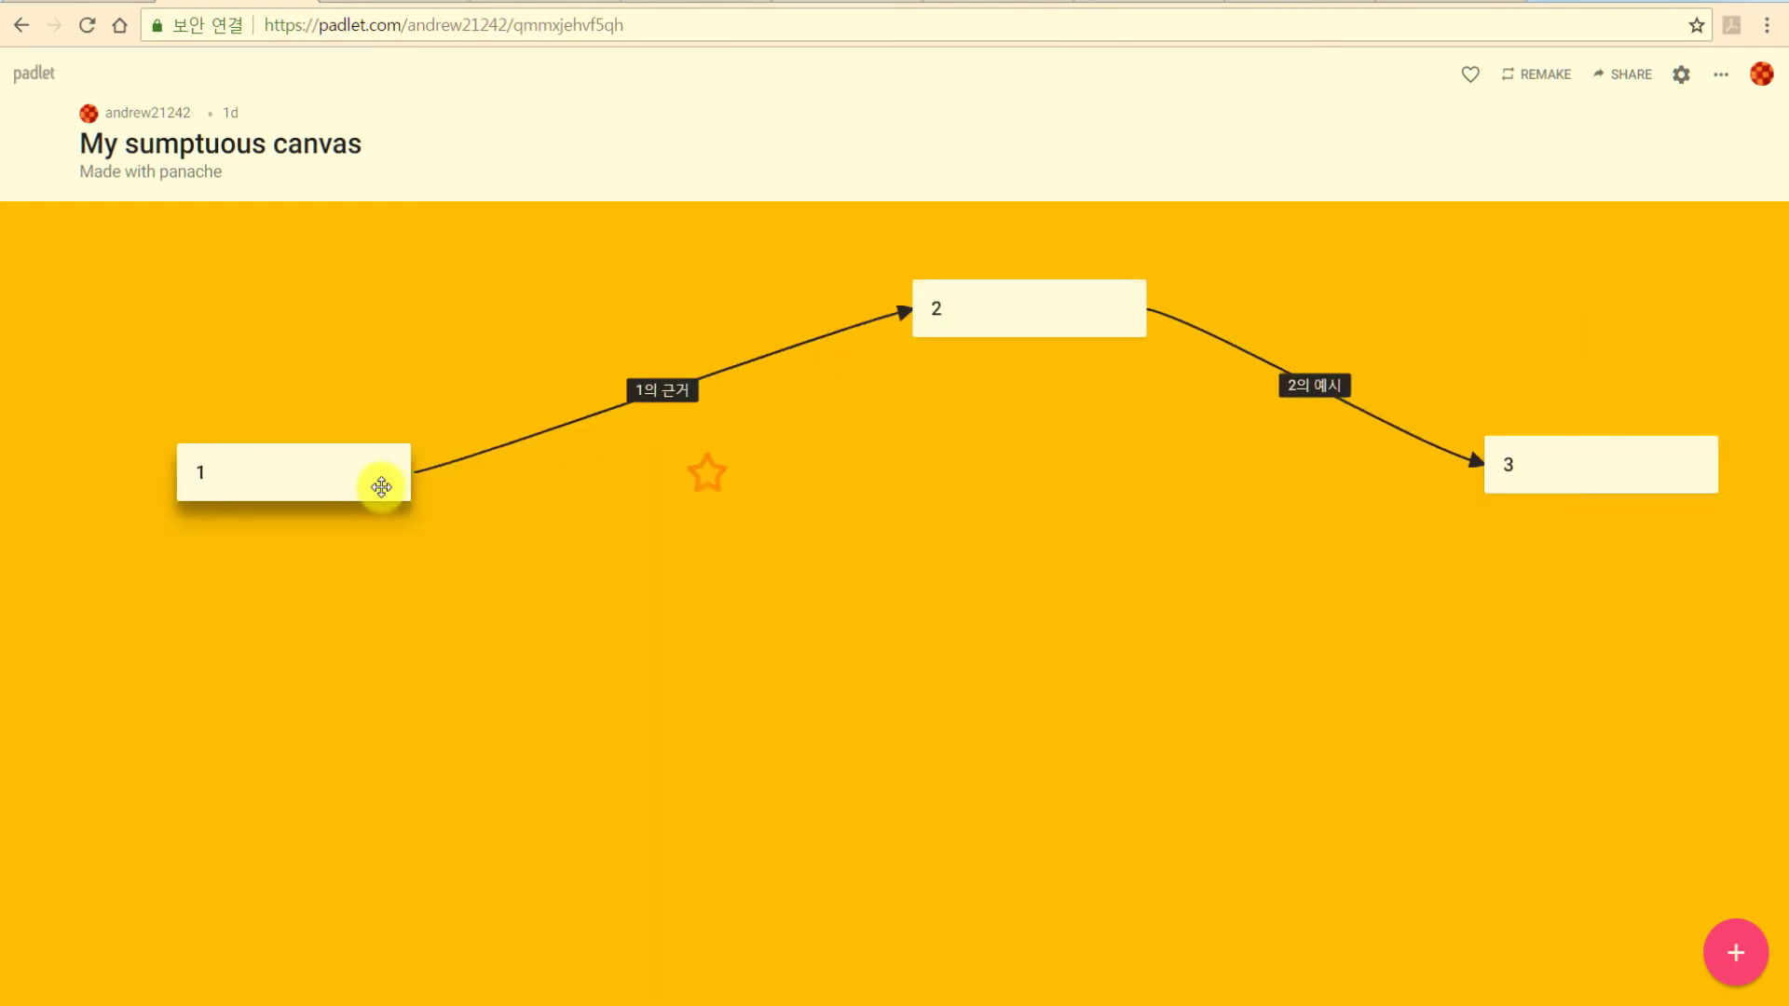
drag(1022, 311, 786, 324)
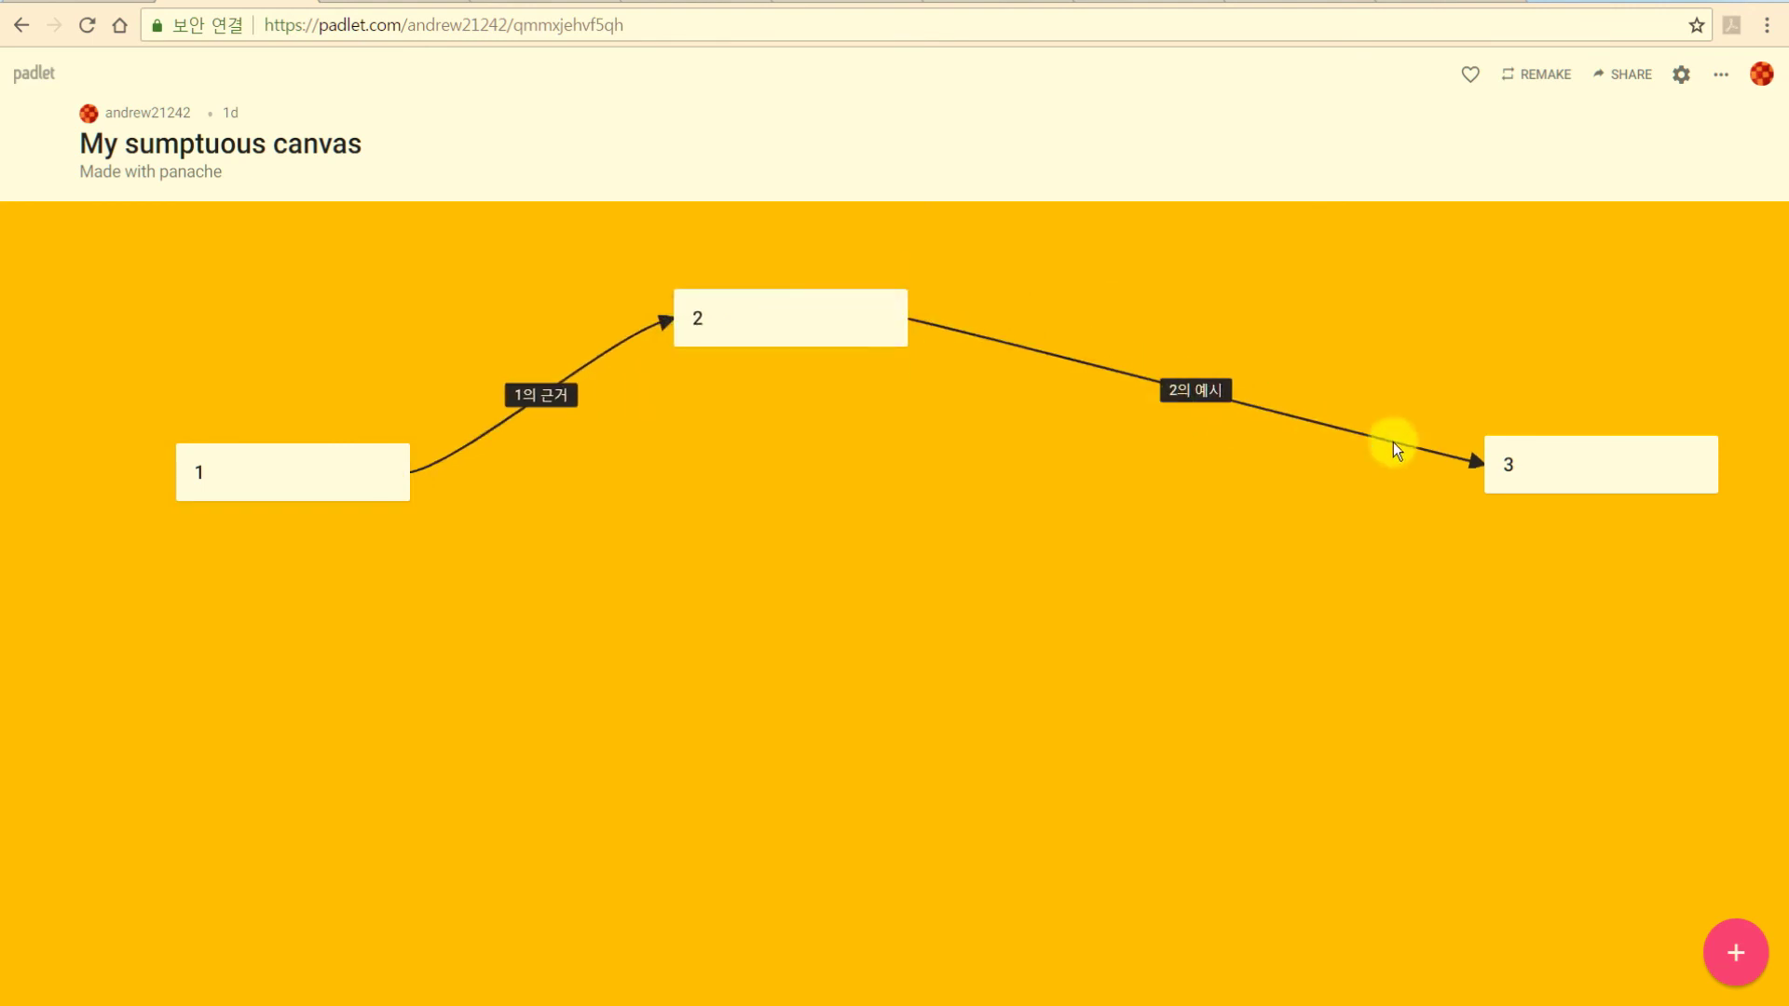
drag(1520, 467, 1112, 466)
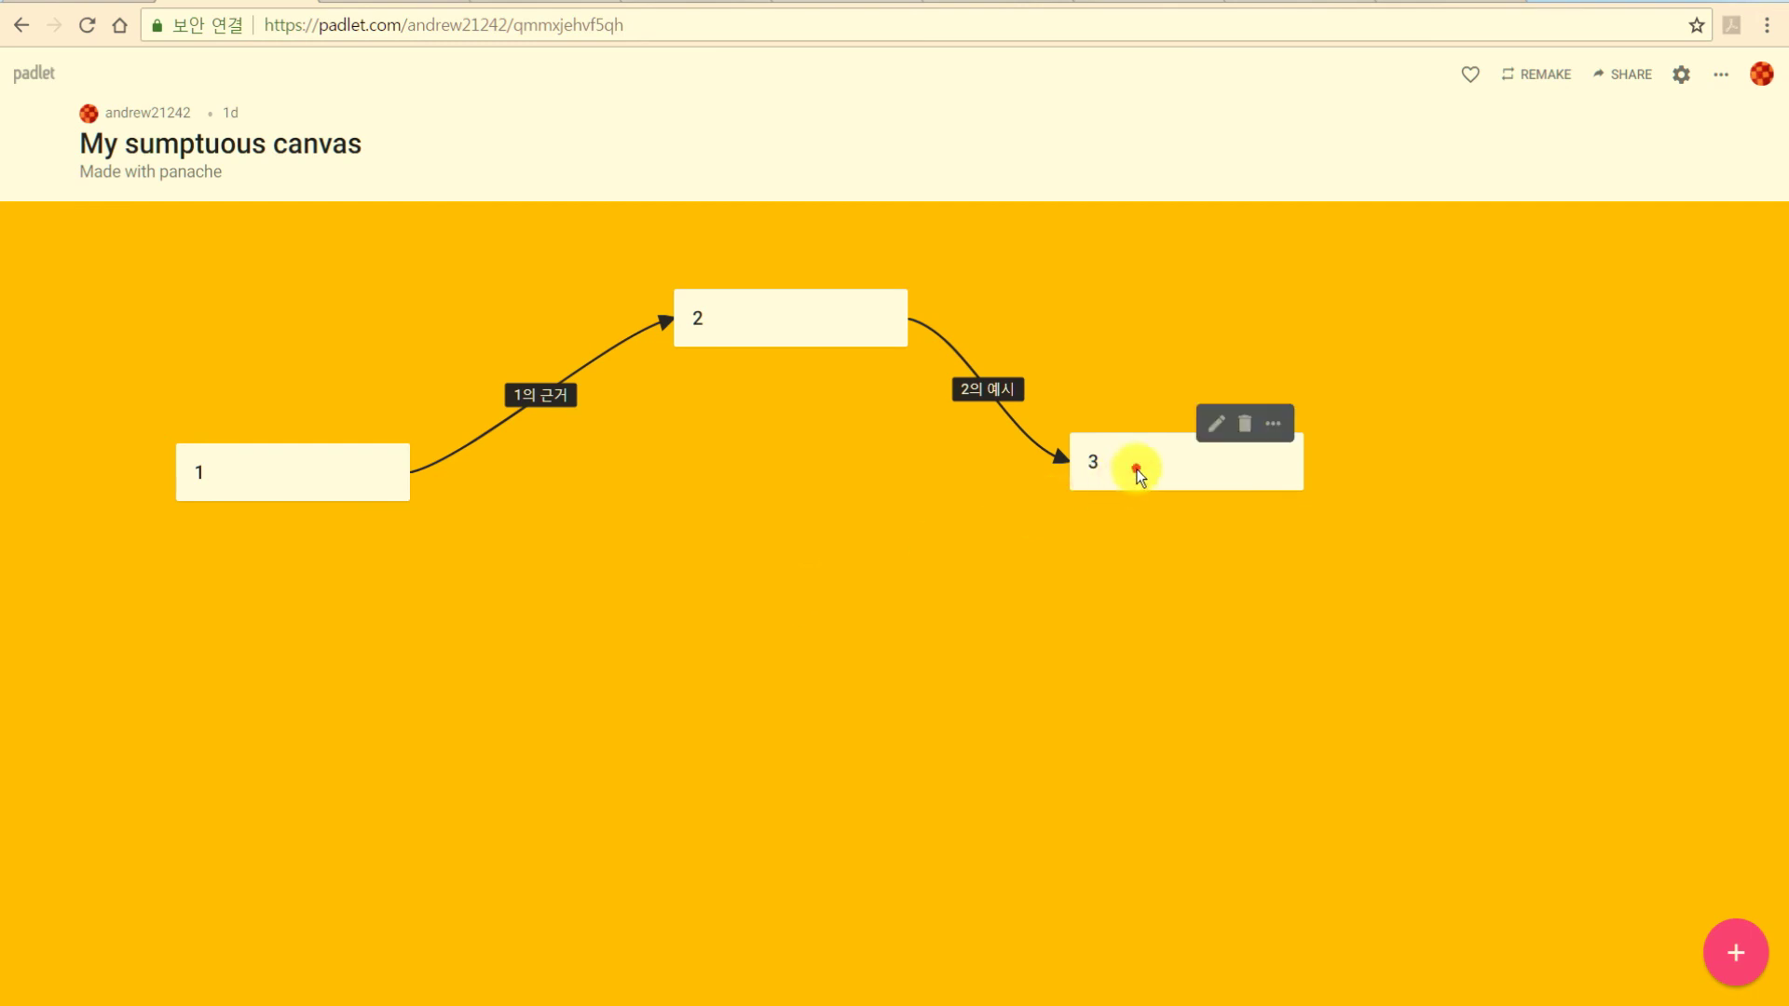
drag(1134, 465, 1263, 509)
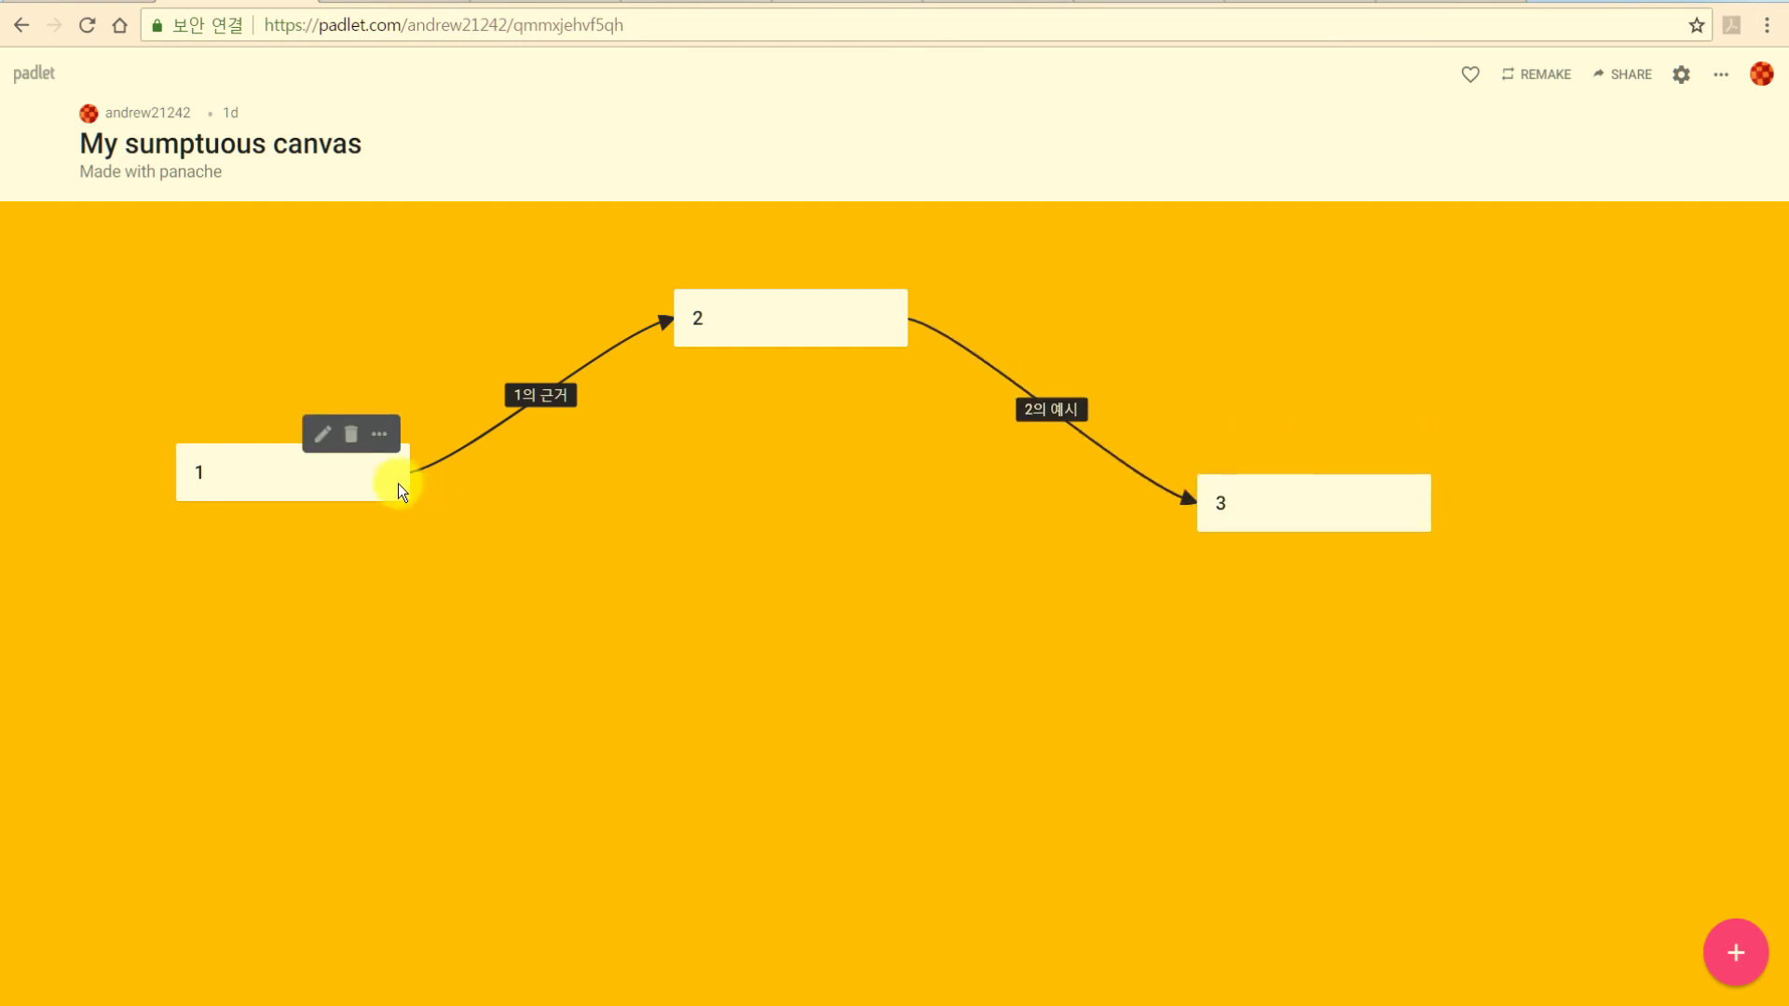
drag(399, 483, 226, 439)
drag(753, 345, 771, 296)
drag(1295, 509, 1306, 458)
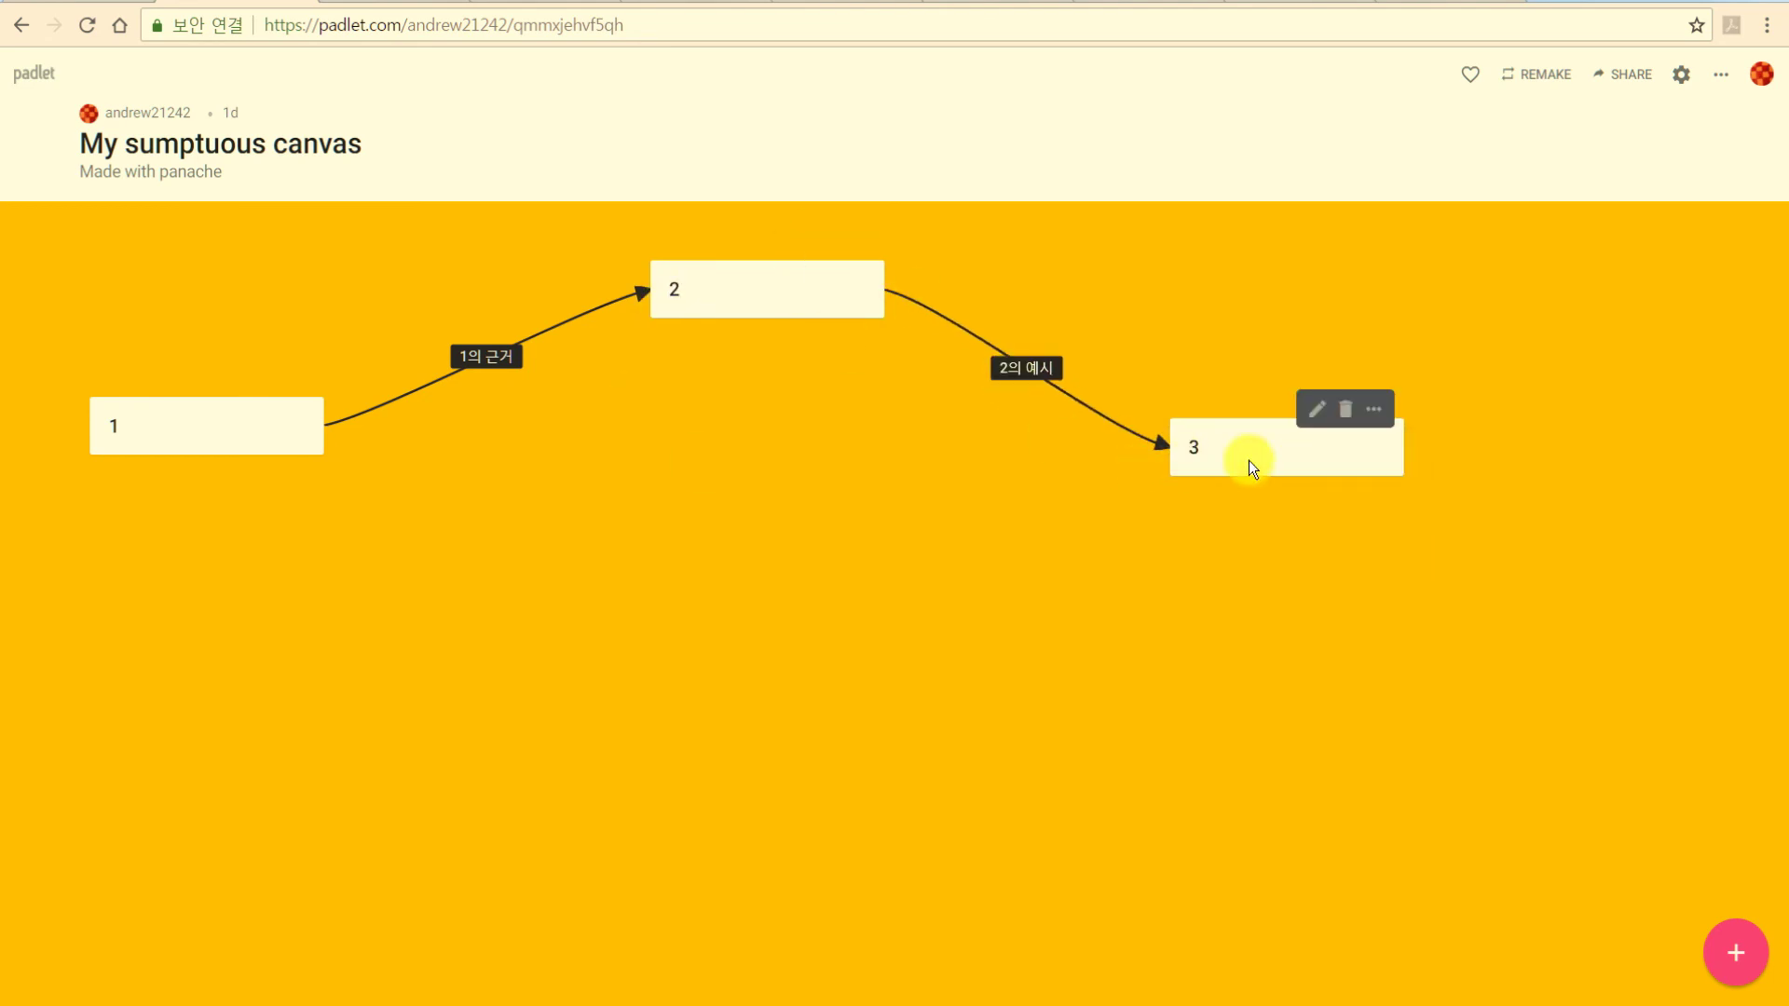
Link post 3 to post 1 with a 'topic' arrow, then move post 3 lower right.
click(1376, 412)
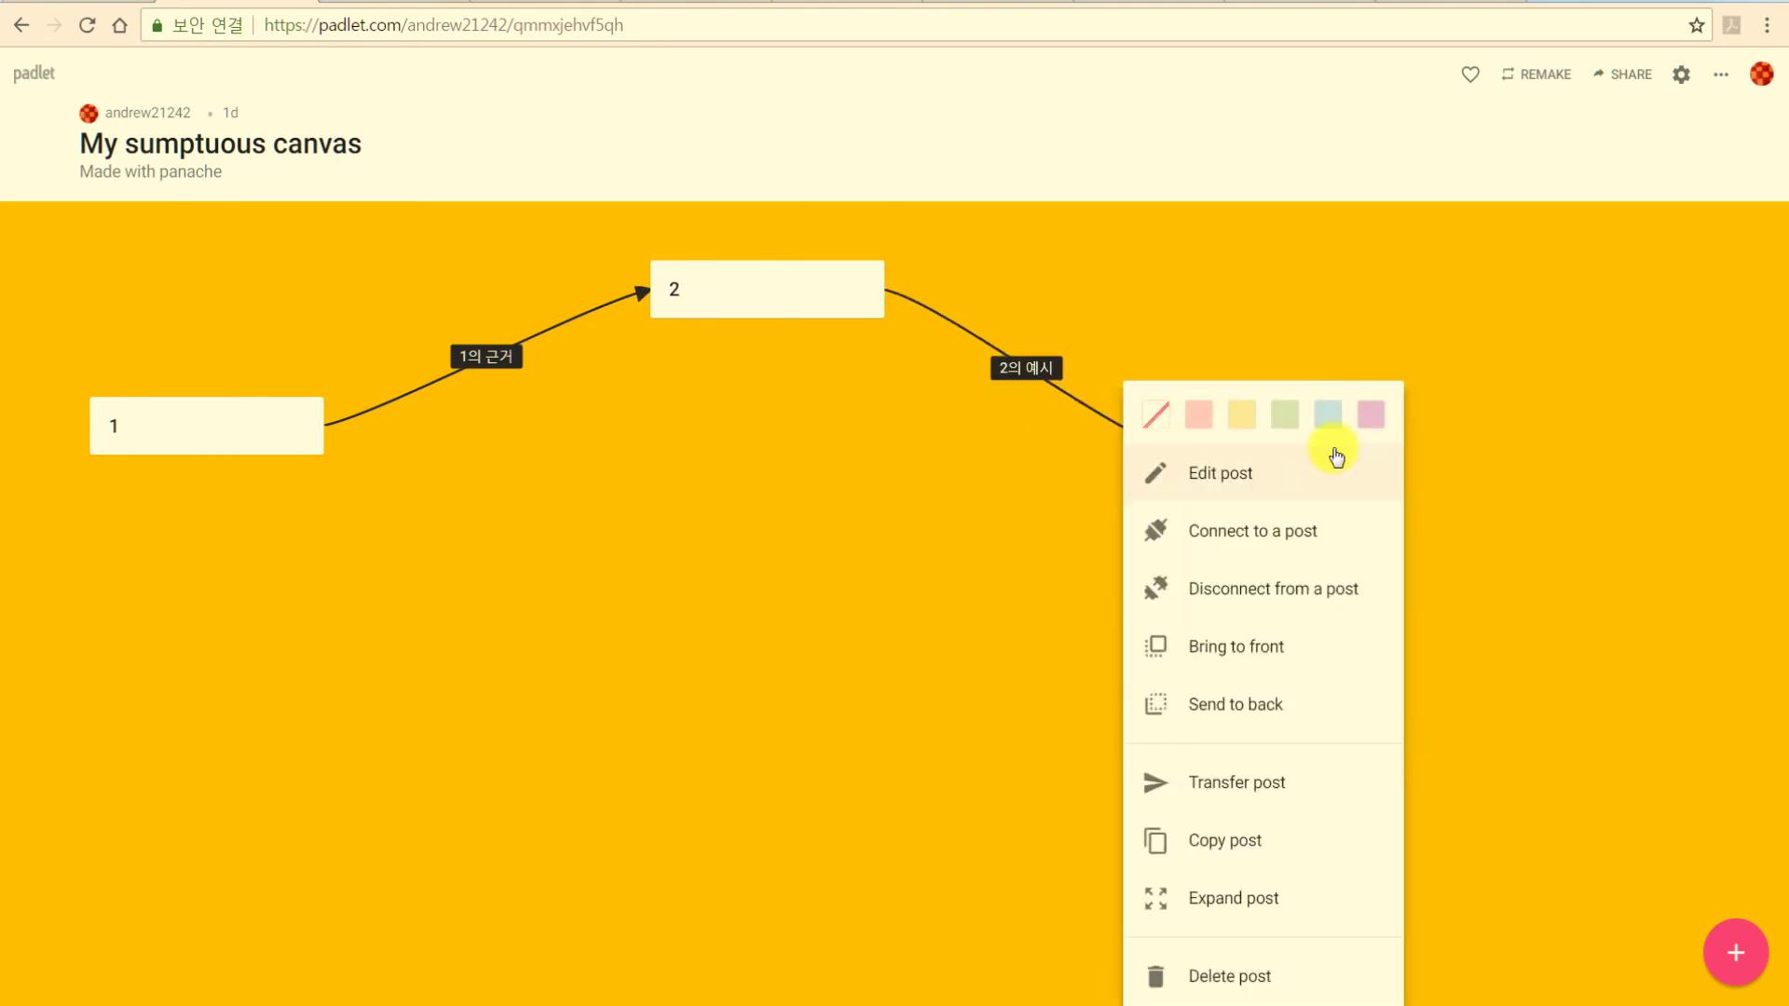
click(1253, 524)
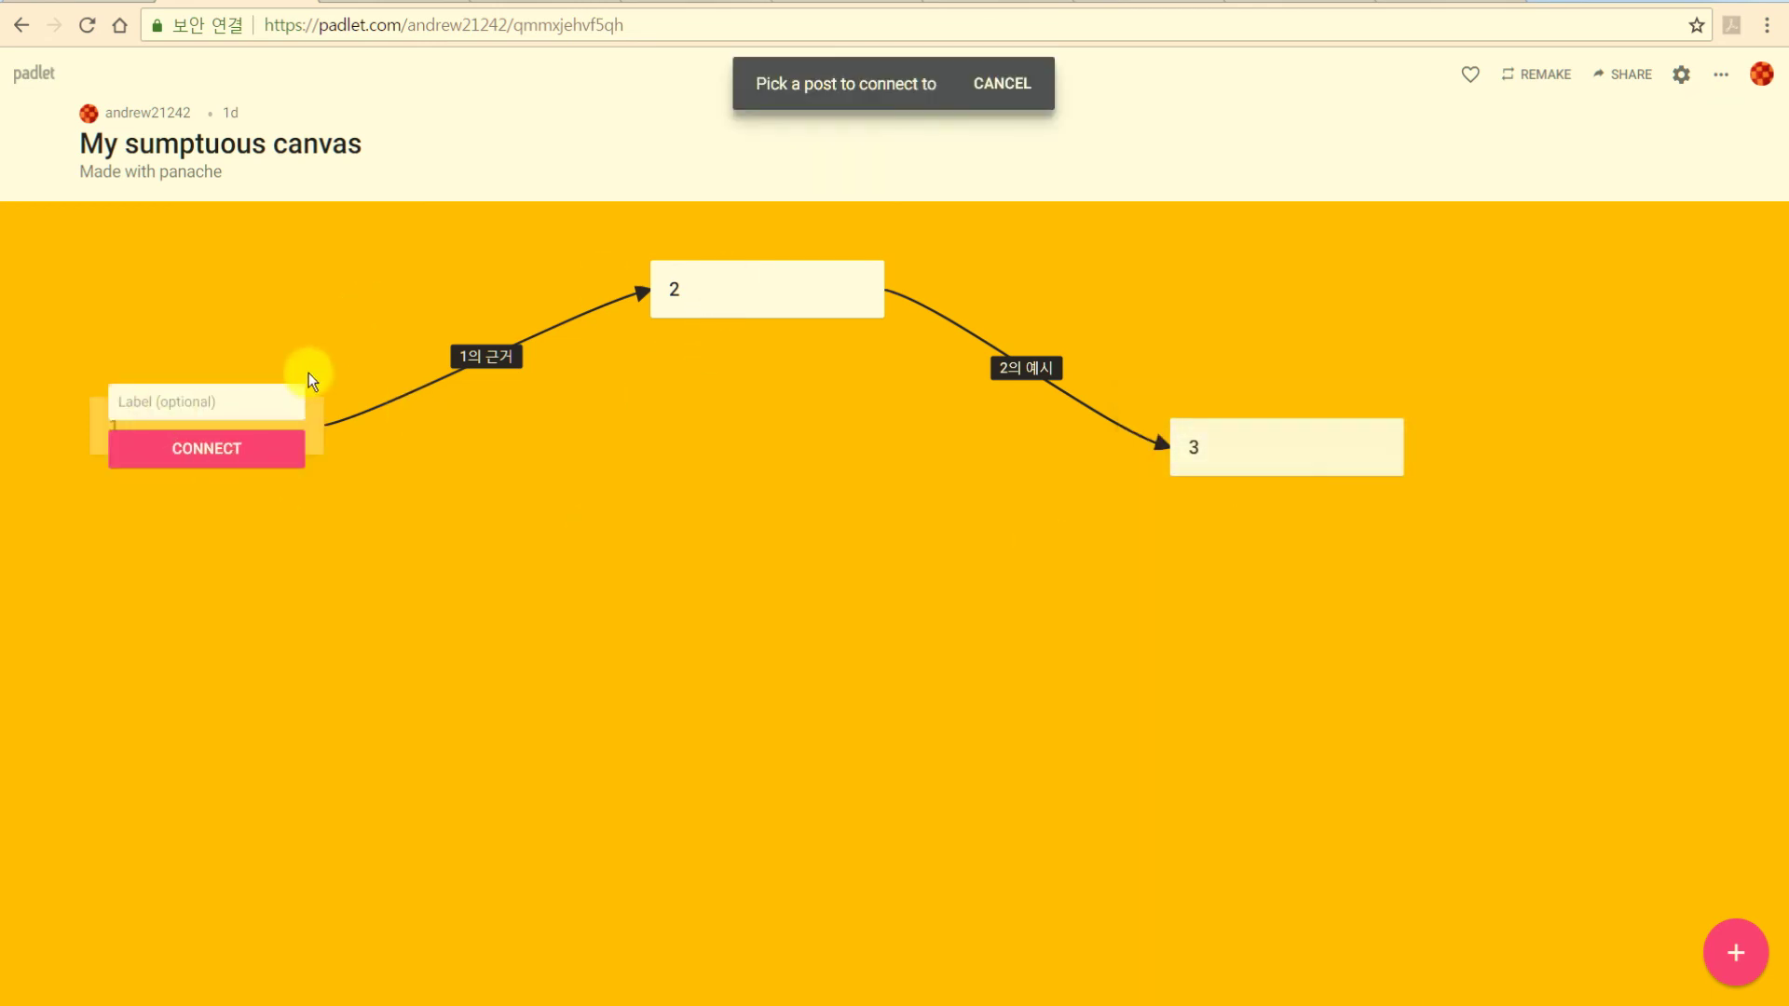
click(200, 400)
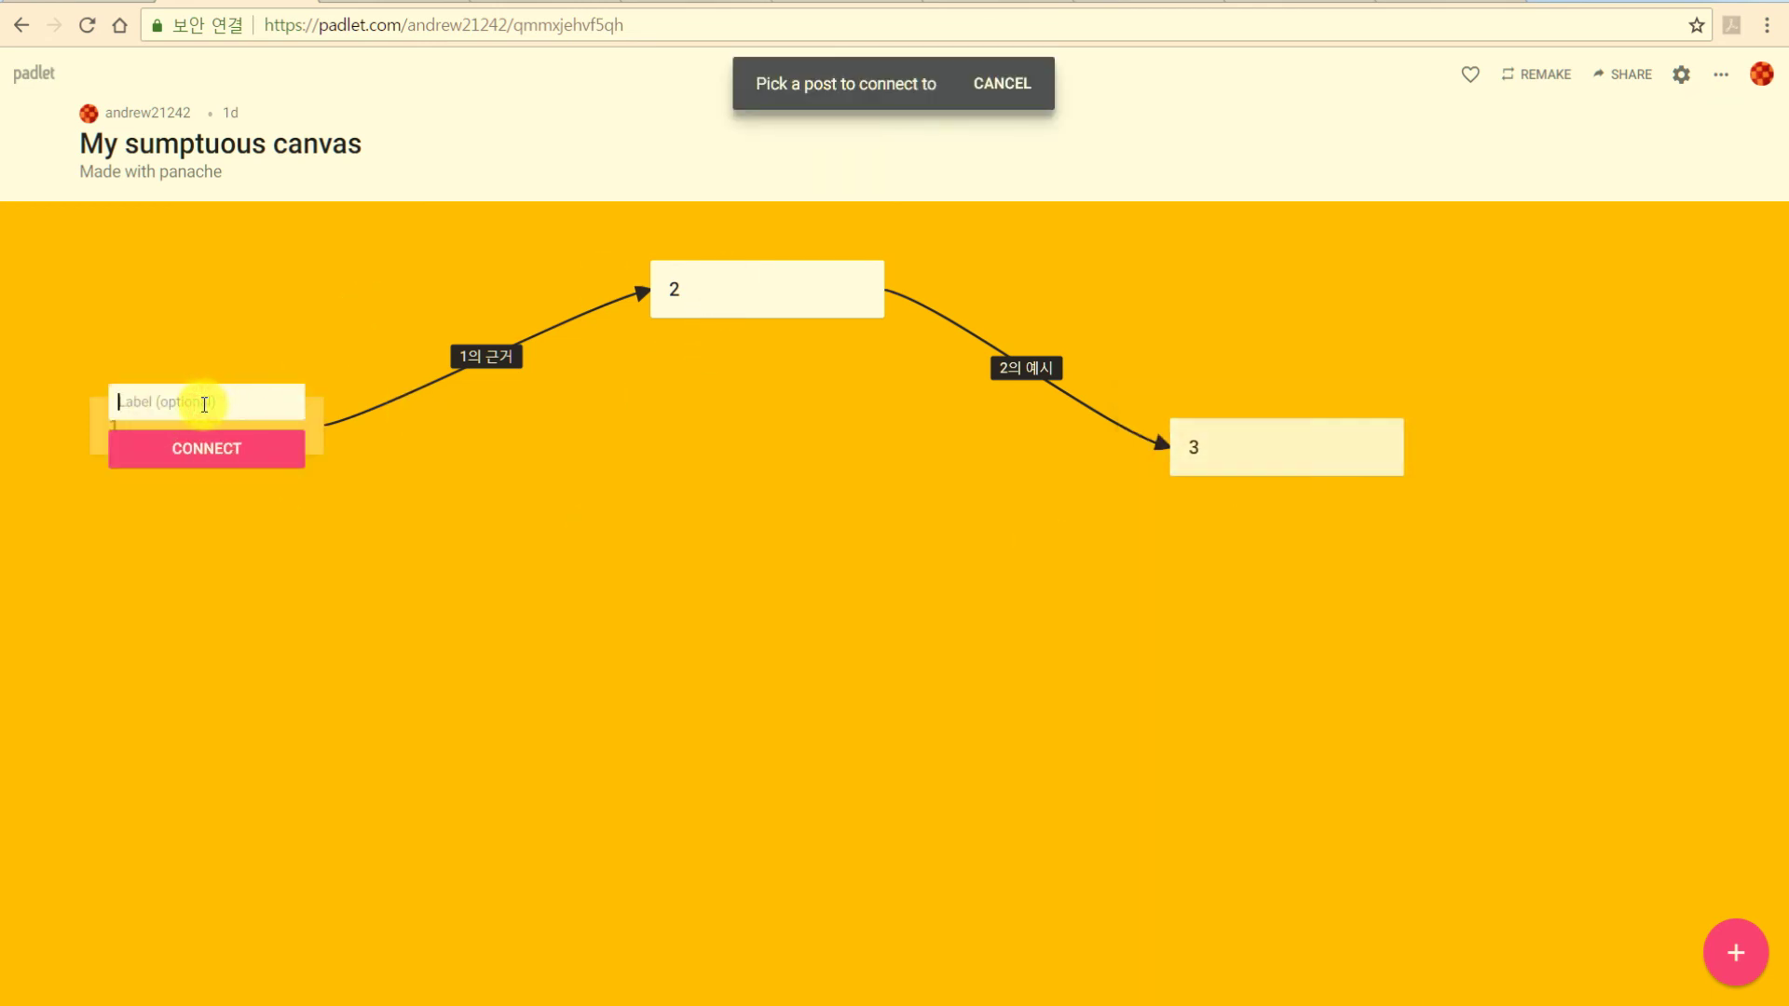
text(topic)
key(Return)
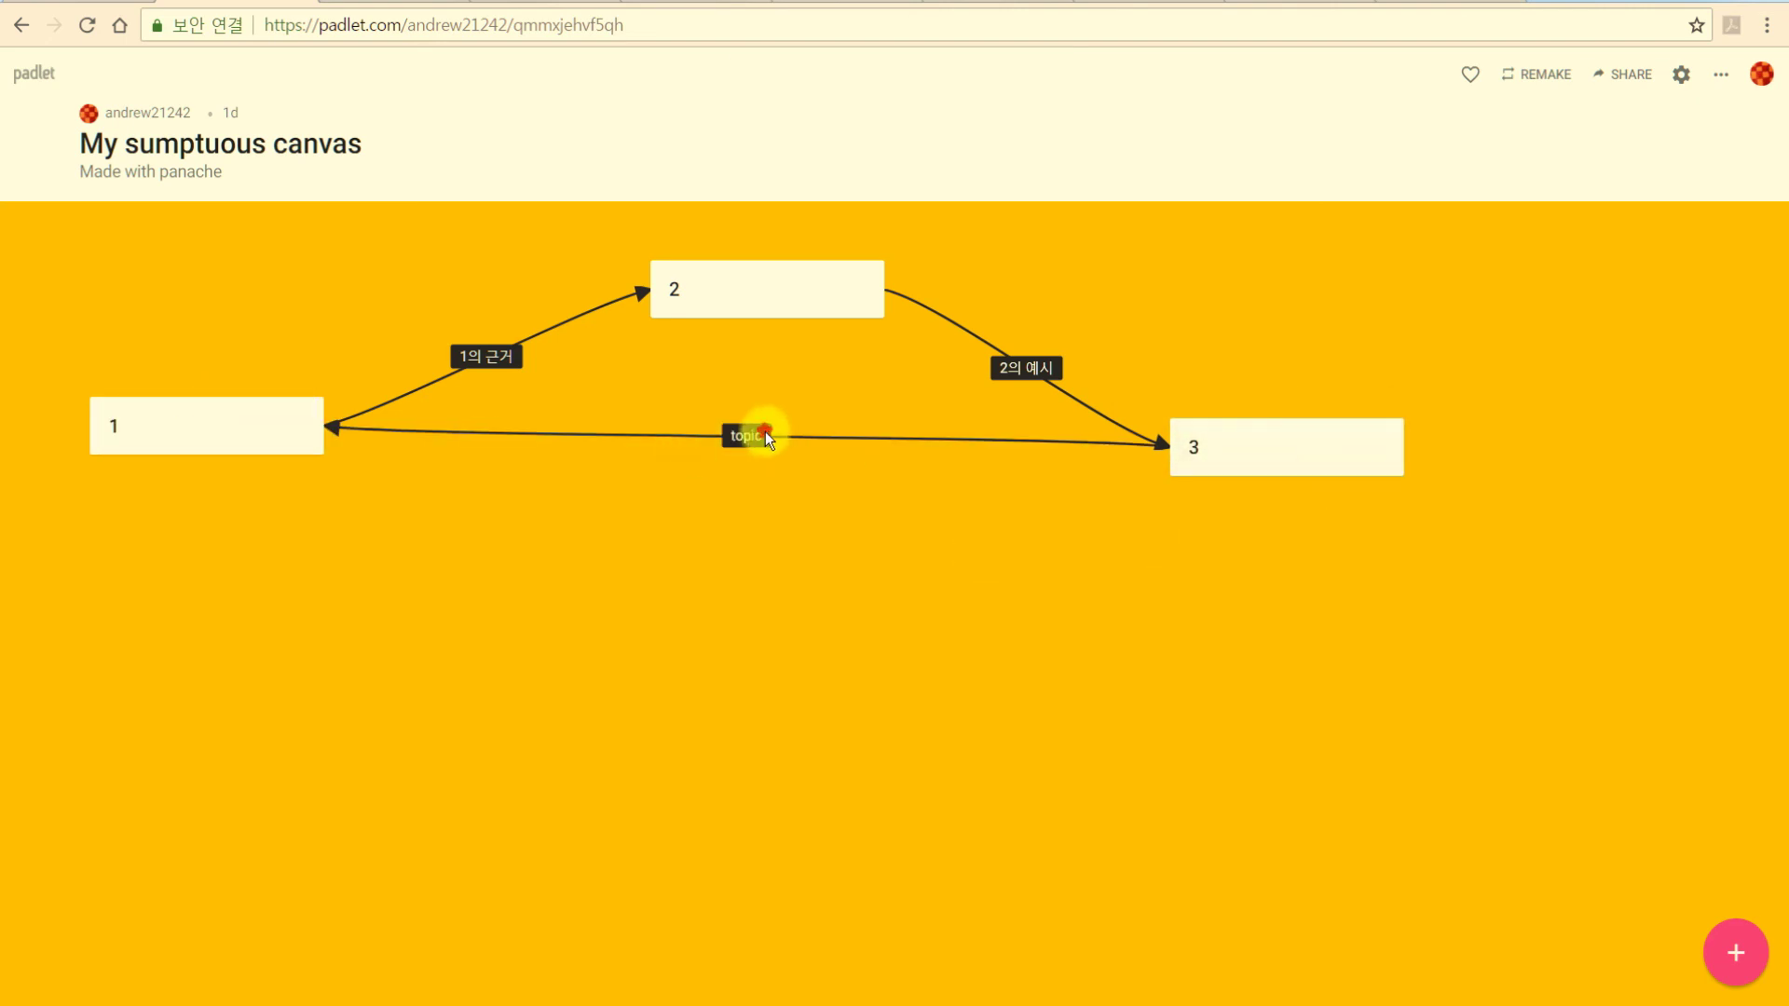
drag(1226, 447, 1363, 631)
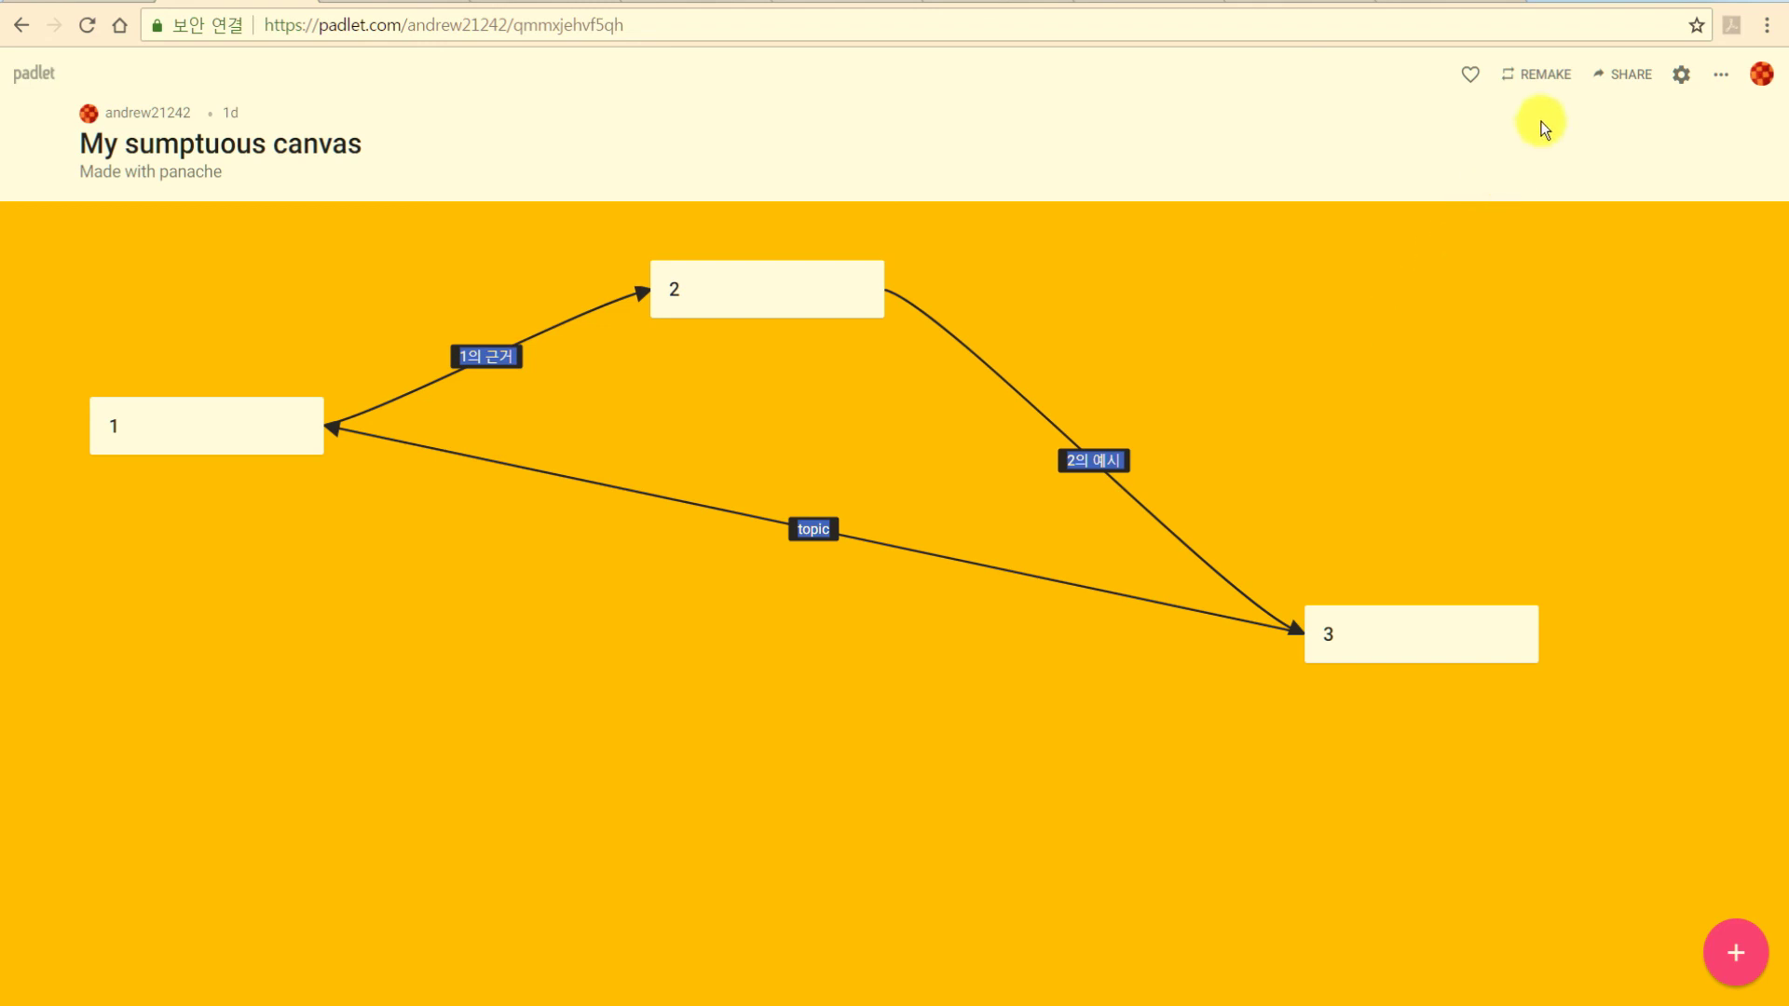
Set the padlet's privacy to Public and save the change.
click(1626, 82)
click(1703, 378)
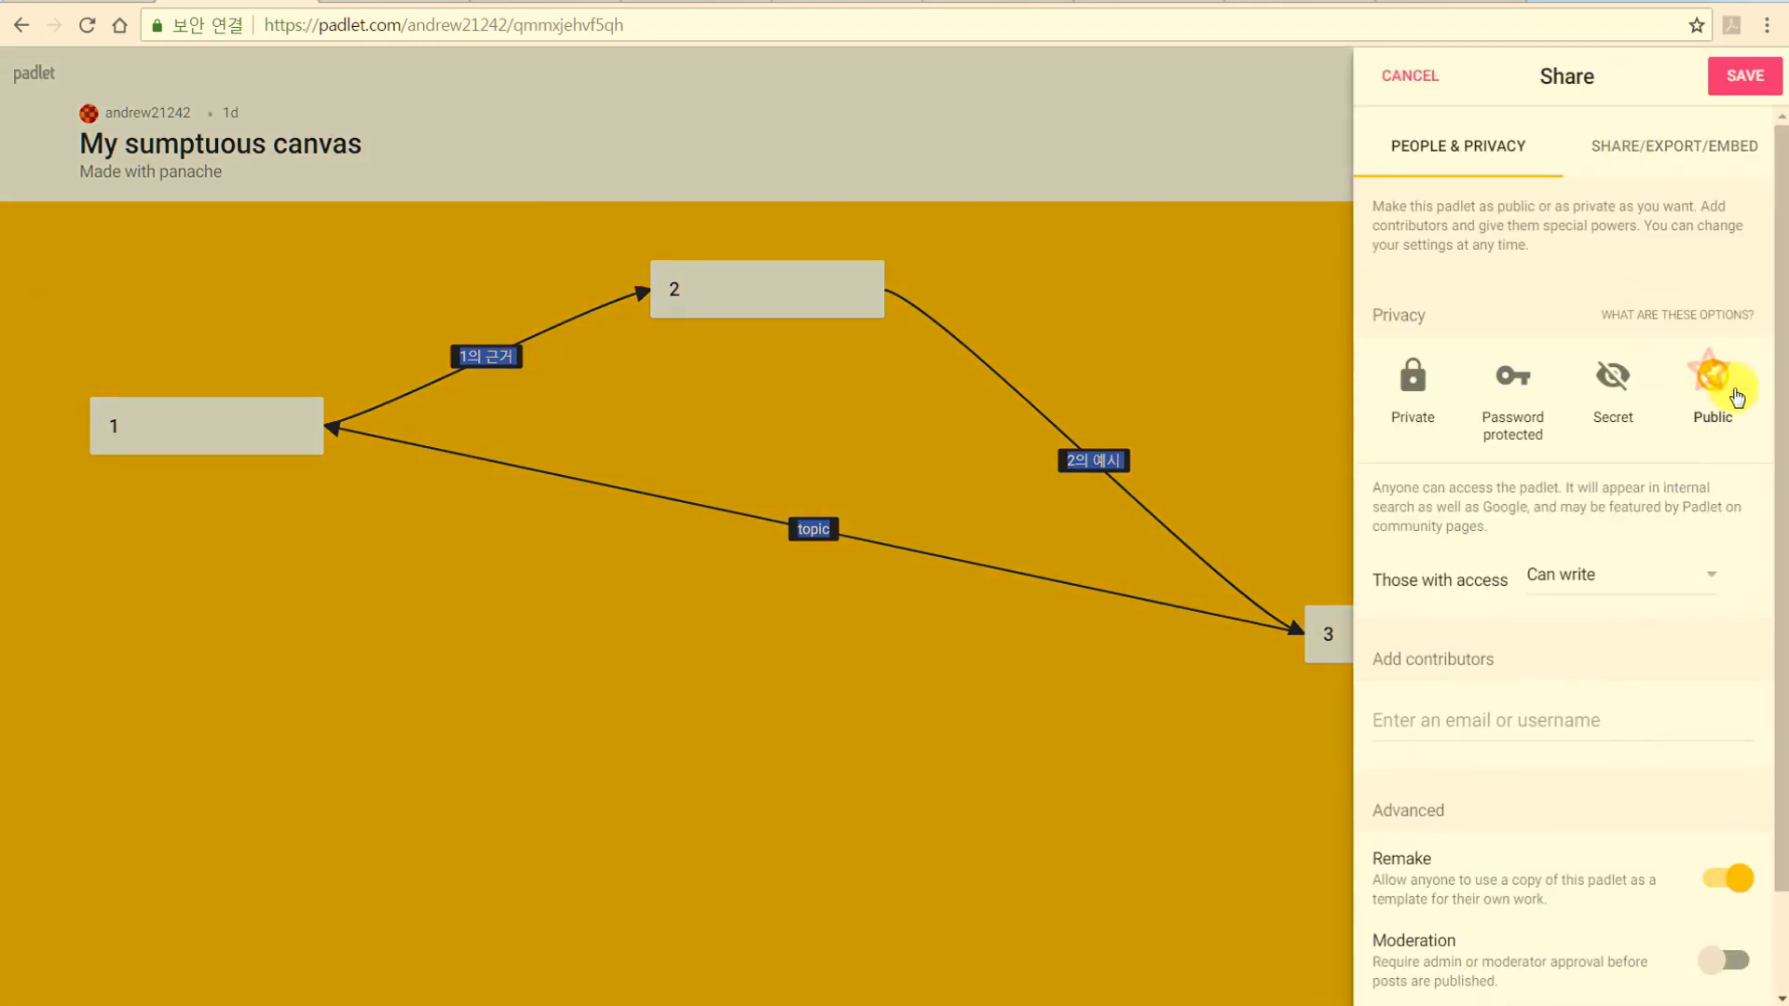
scroll(1724, 471, down, 1)
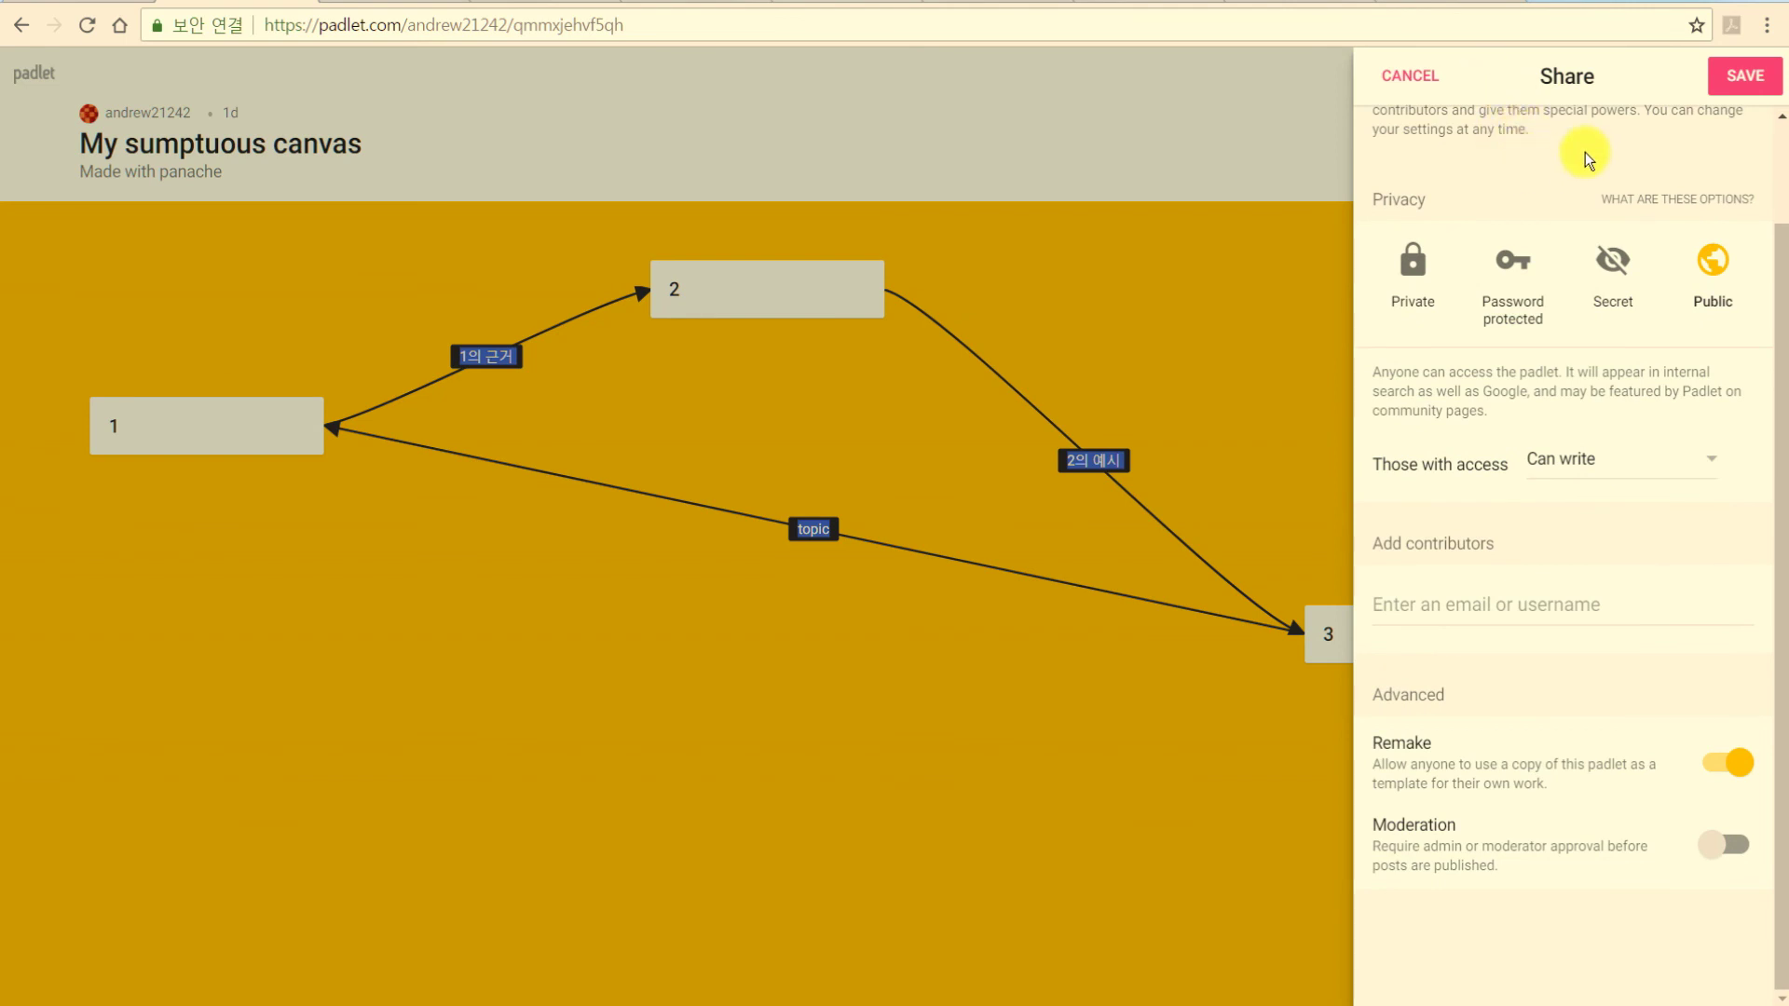
scroll(1634, 263, up, 1)
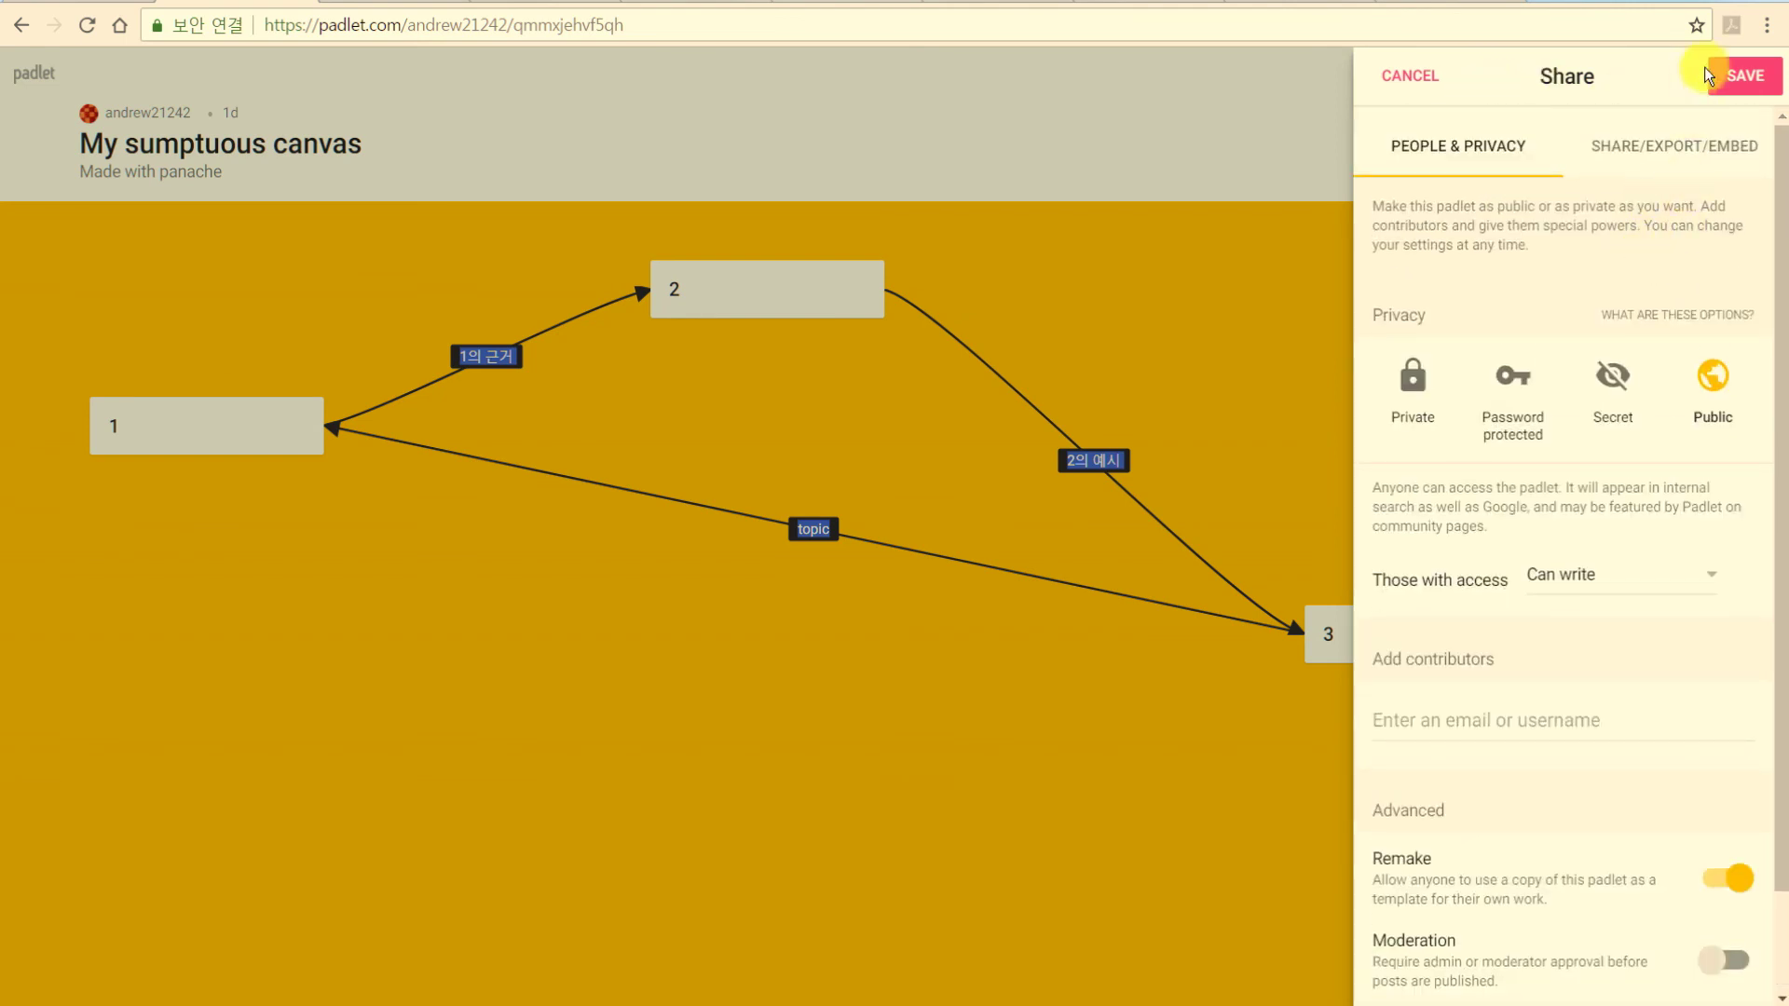
click(1677, 141)
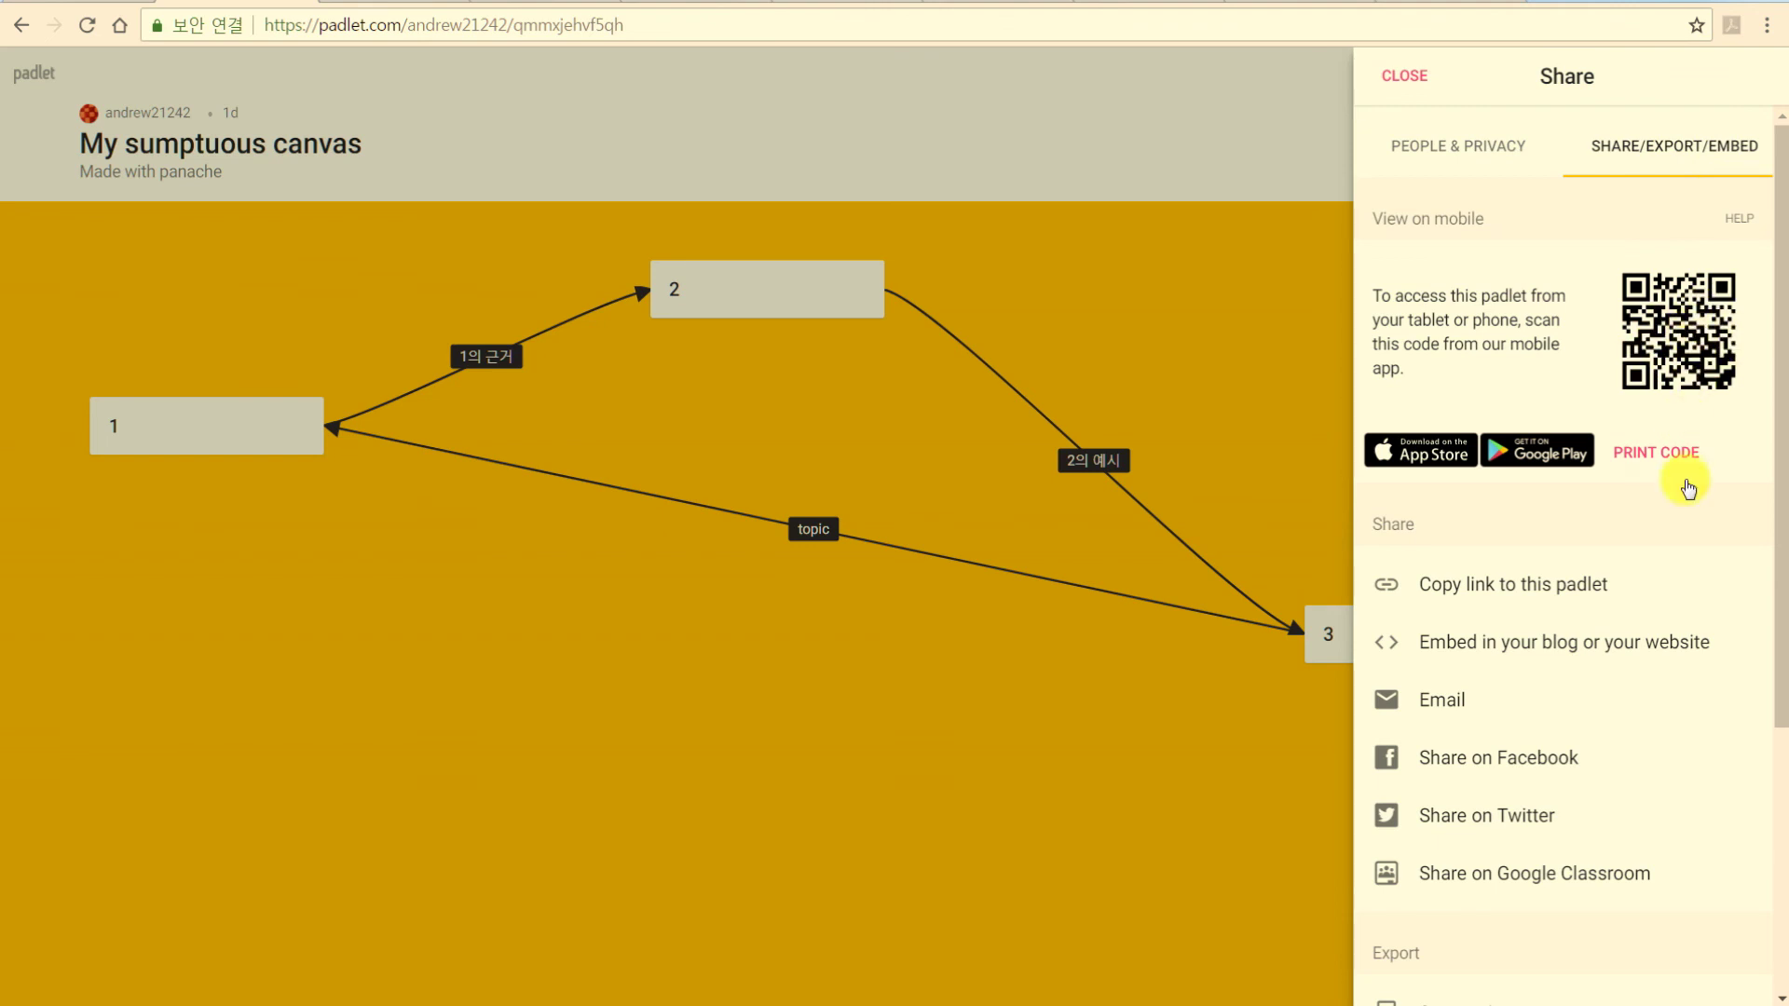
Review the share and export options, then select the padlet's URL in the address bar.
drag(1774, 608, 1778, 627)
scroll(1761, 710, down, 3)
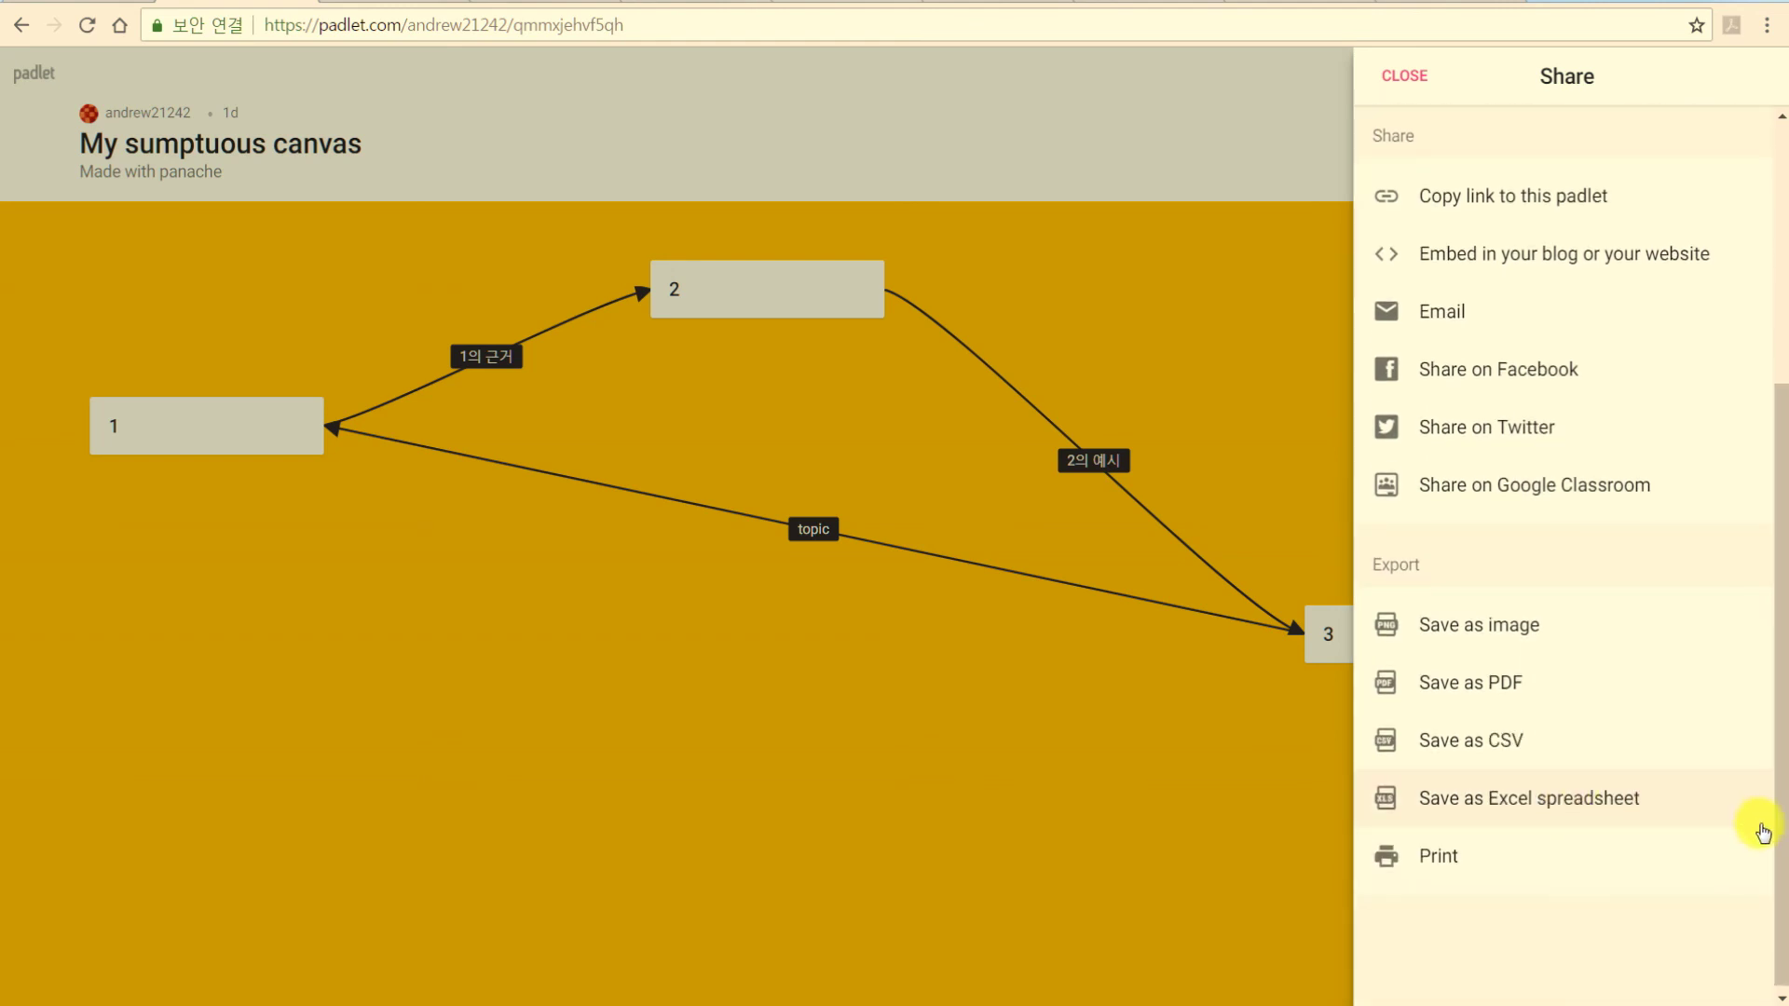
scroll(1780, 739, up, 3)
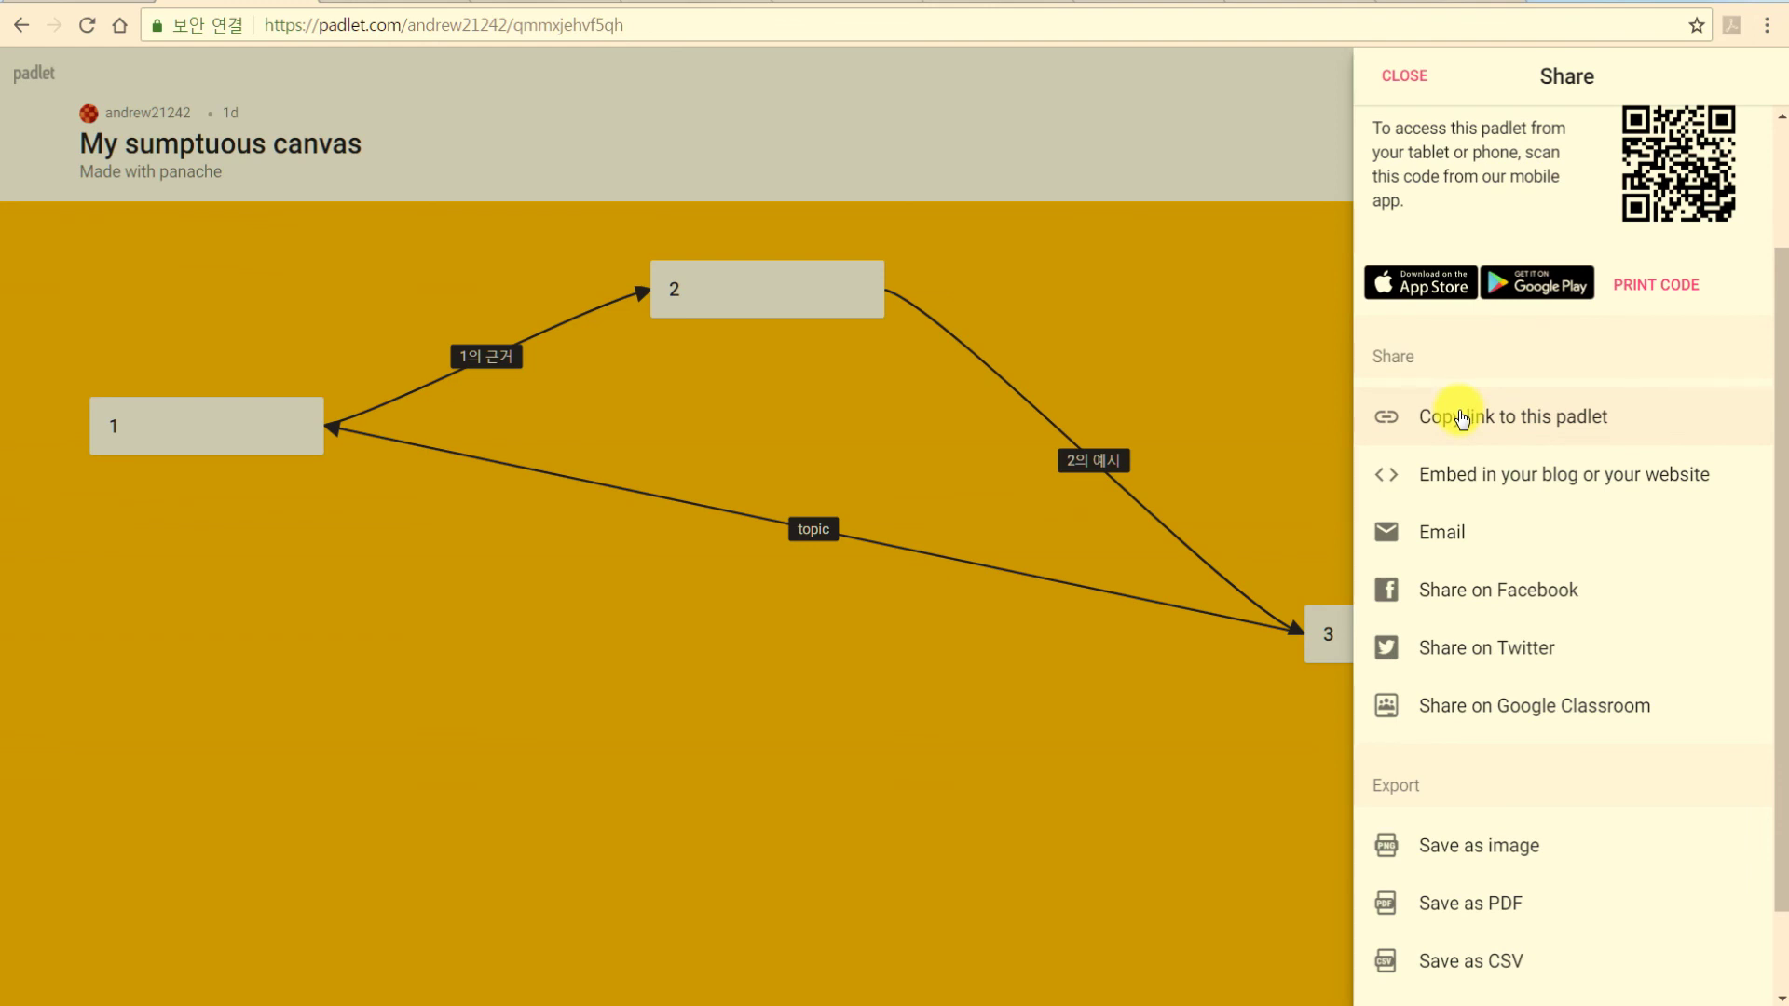
click(652, 22)
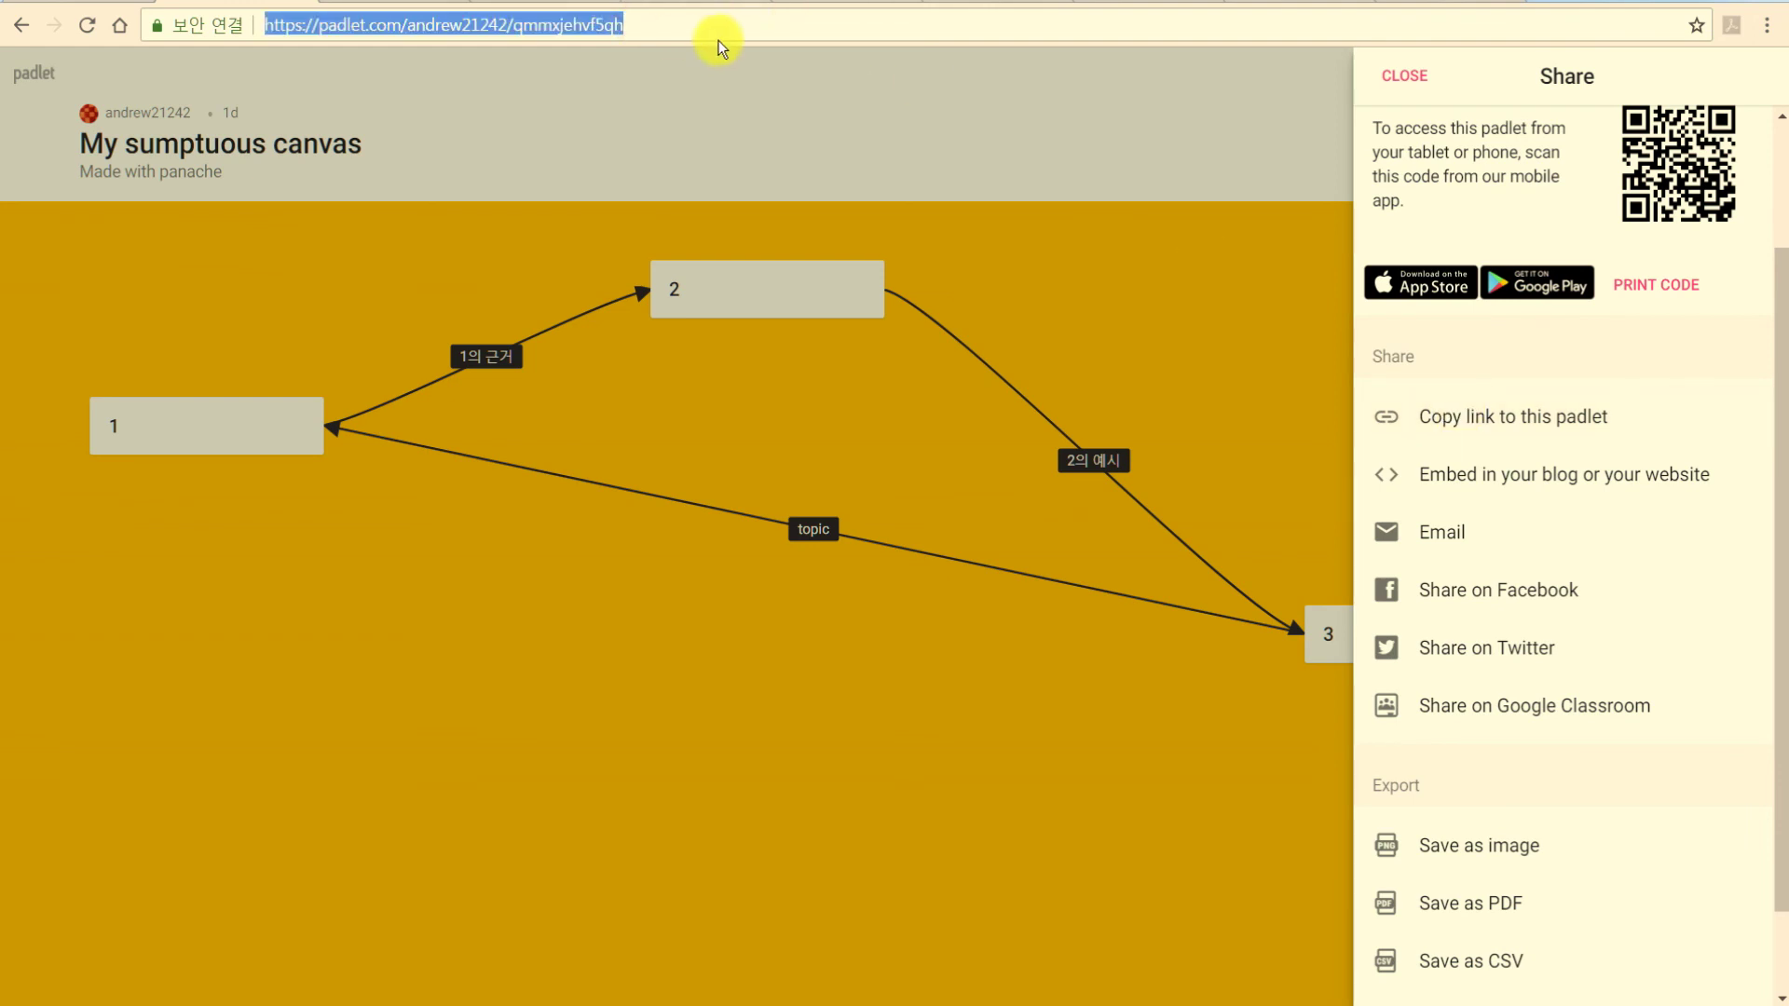